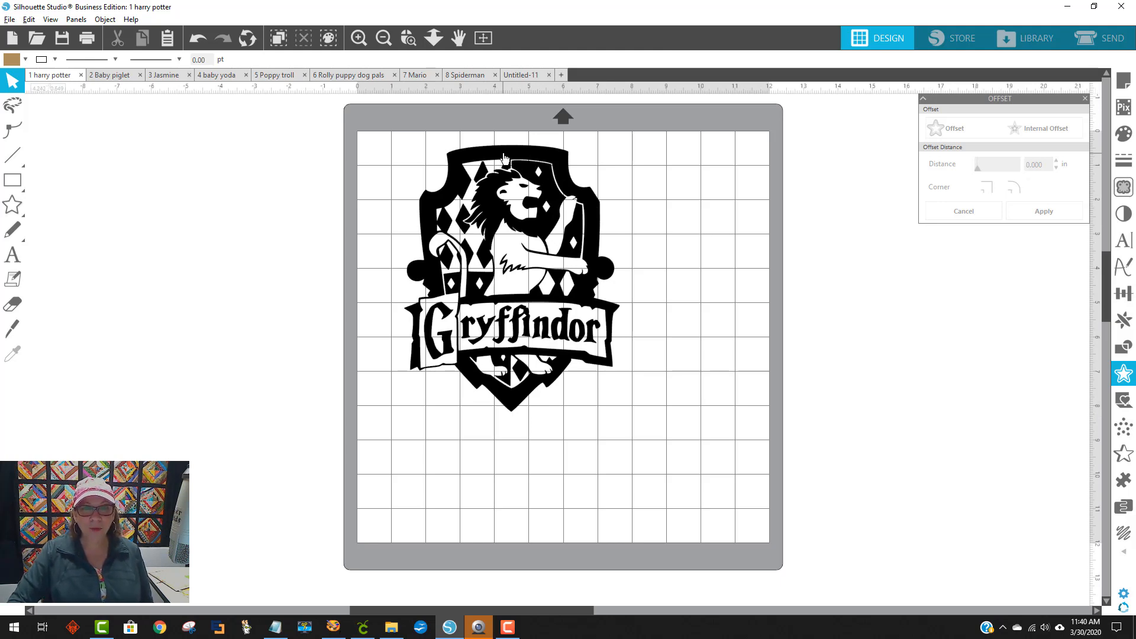
# Look through the Baby piglet, Jasmine and baby yoda example designs, nudging the piglet artwork slightly on its mat.
pyautogui.click(118, 76)
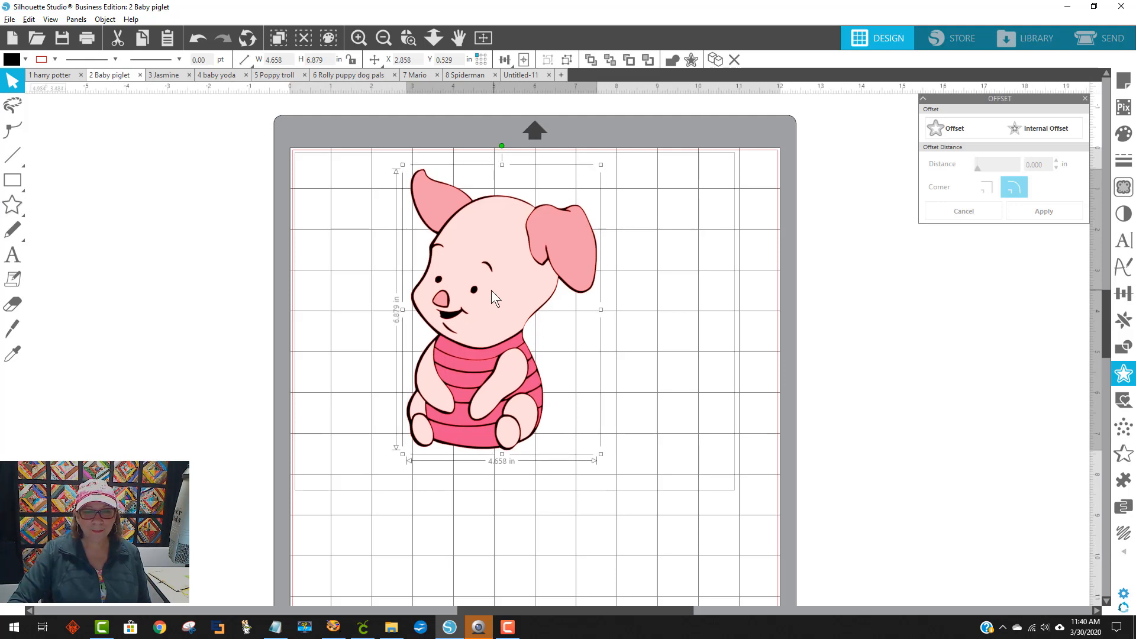
pyautogui.moveTo(491, 291); pyautogui.dragTo(484, 299)
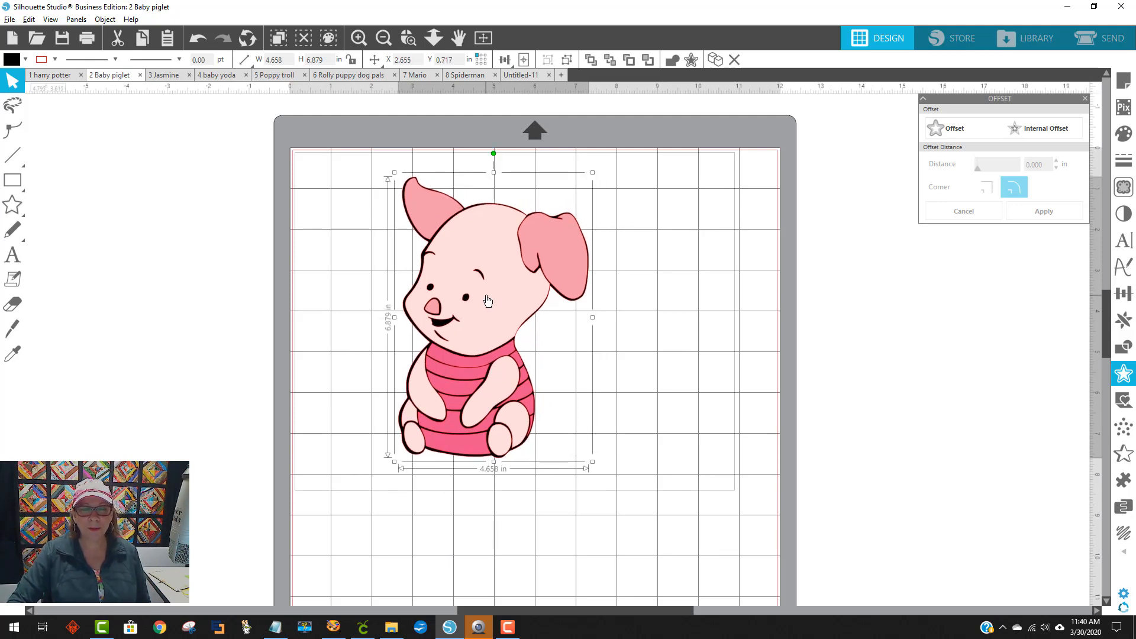
pyautogui.click(160, 76)
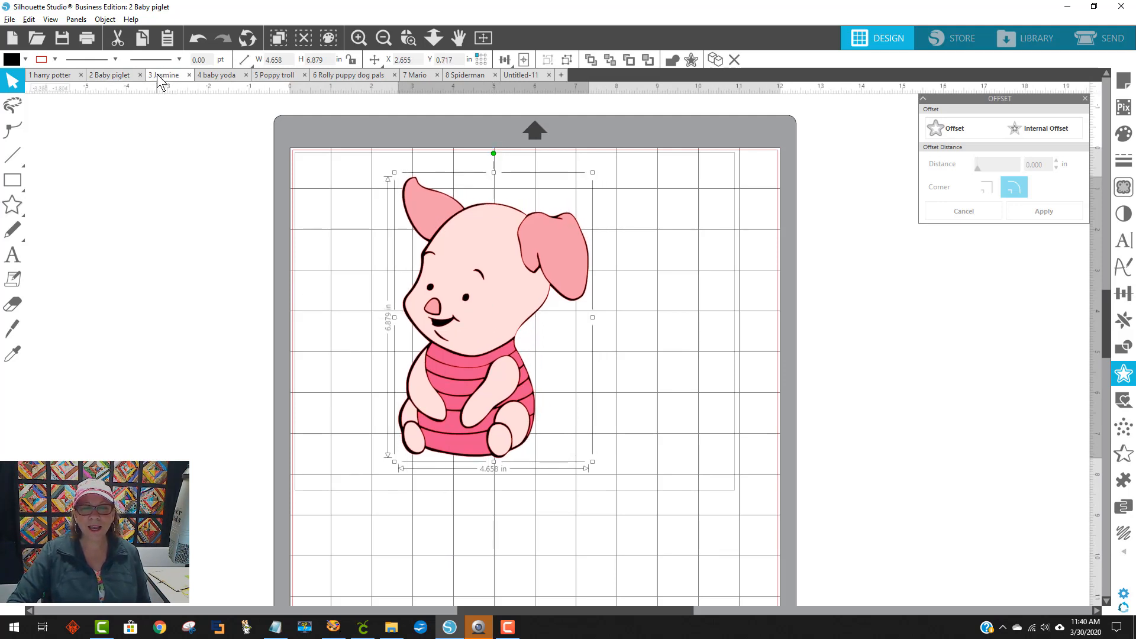
pyautogui.click(750, 290)
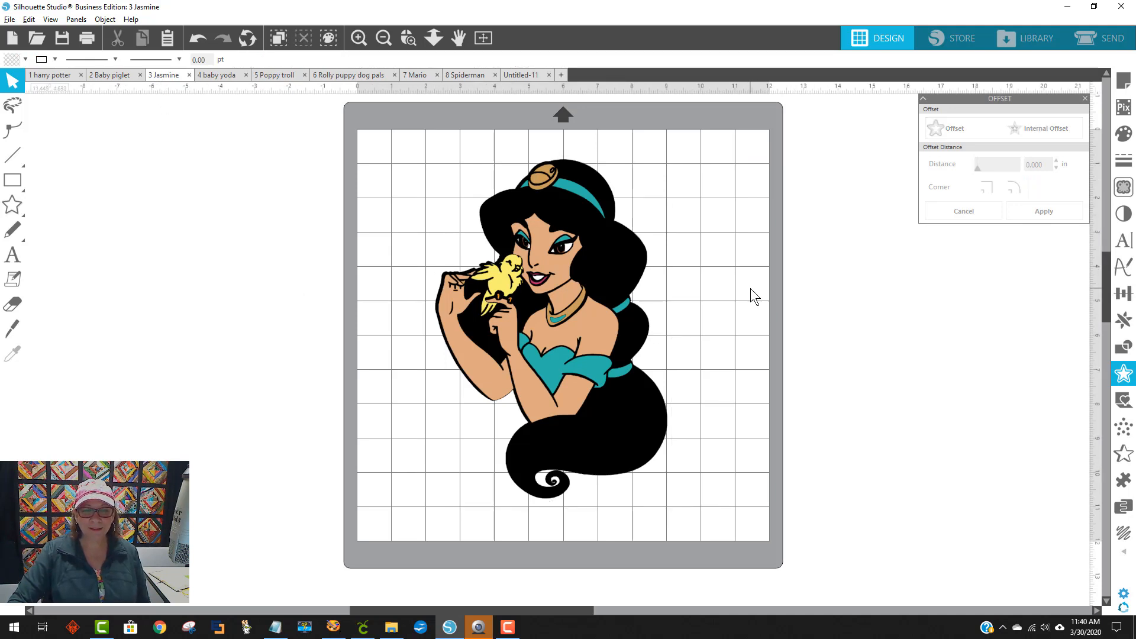
pyautogui.click(223, 77)
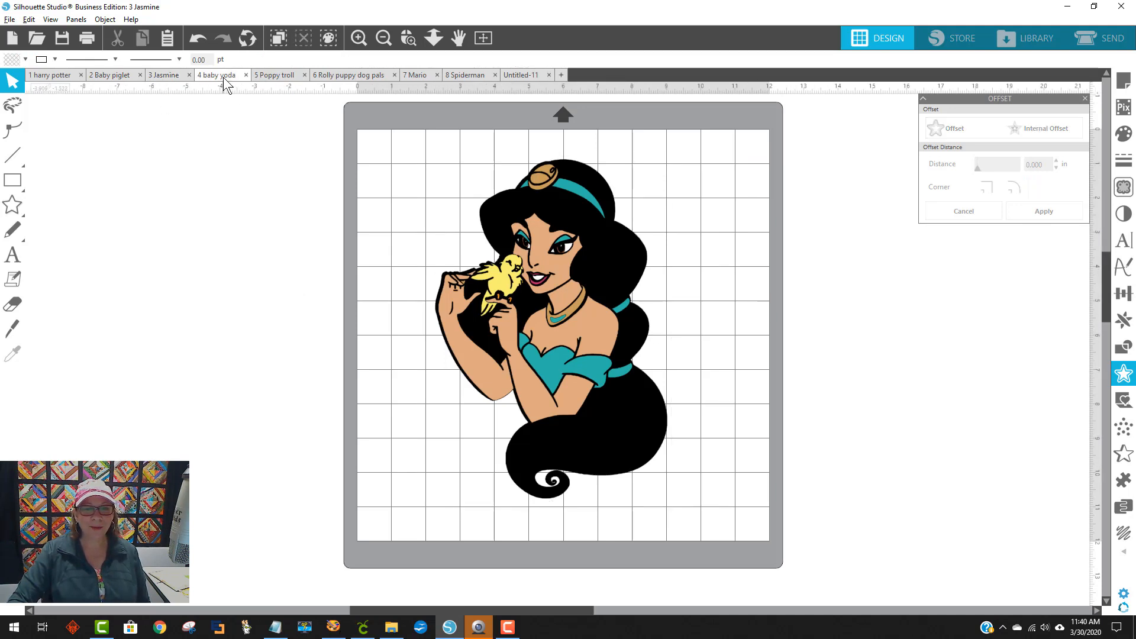
pyautogui.moveTo(609, 234); pyautogui.dragTo(565, 190)
pyautogui.click(673, 188)
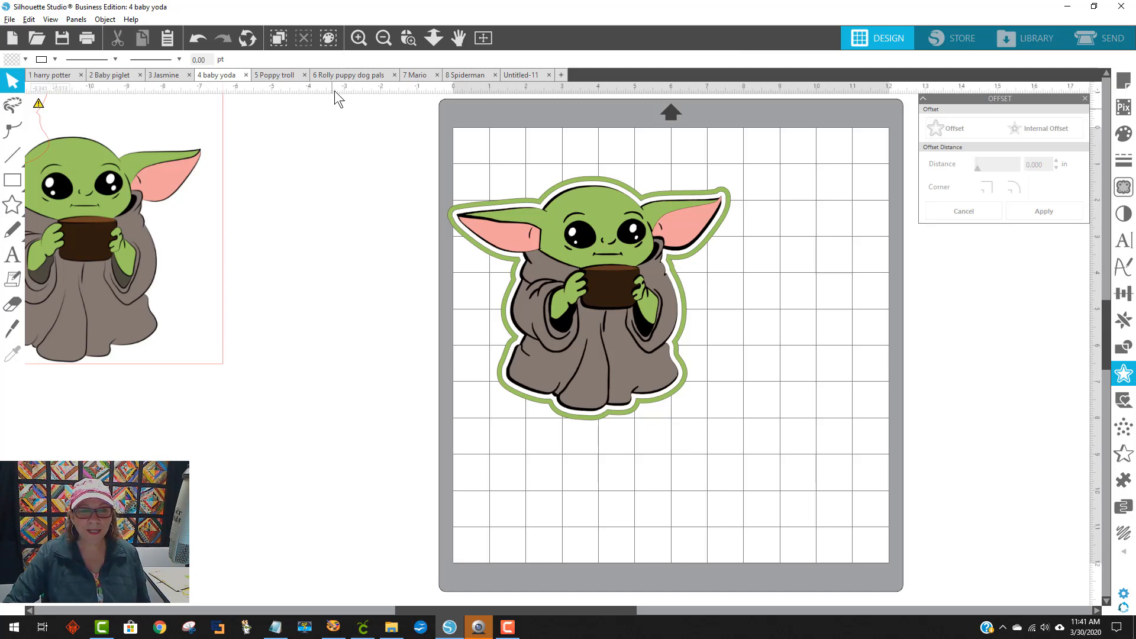
# Open the Poppy troll design and move the grouped troll that overhangs the mat's edge fully onto the mat.
pyautogui.click(279, 79)
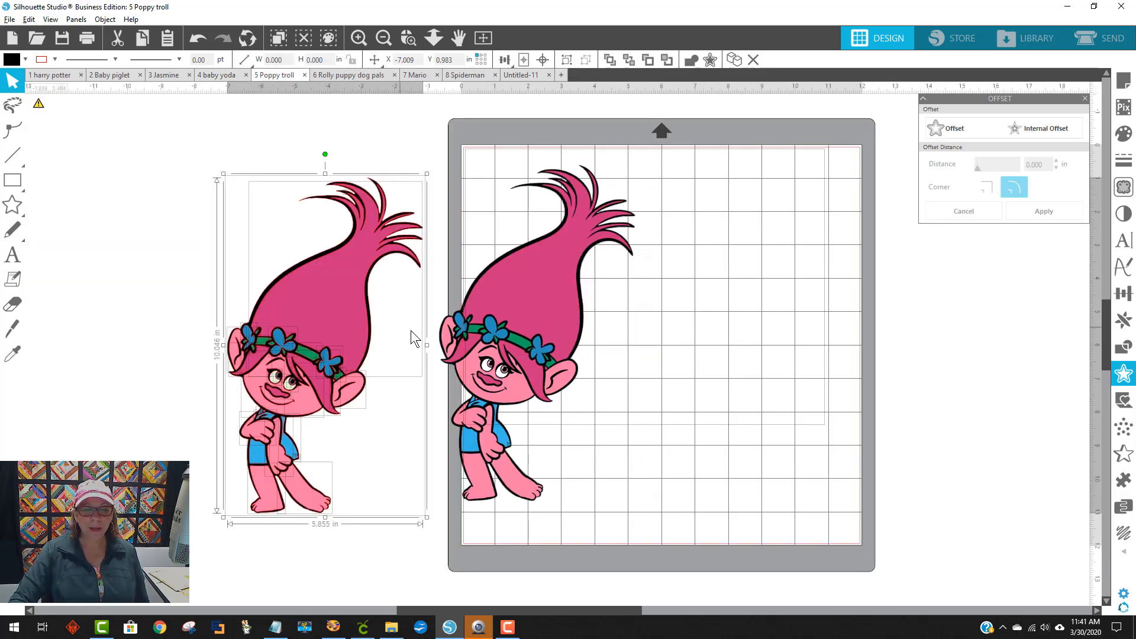
pyautogui.moveTo(561, 321); pyautogui.dragTo(617, 311)
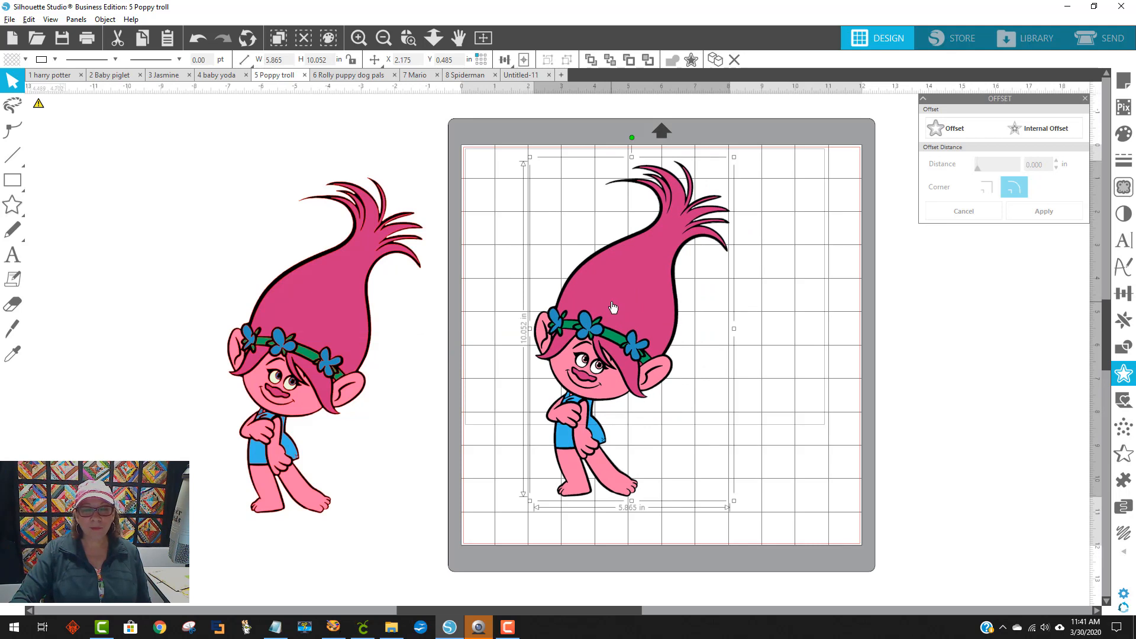
pyautogui.moveTo(609, 304); pyautogui.dragTo(667, 325)
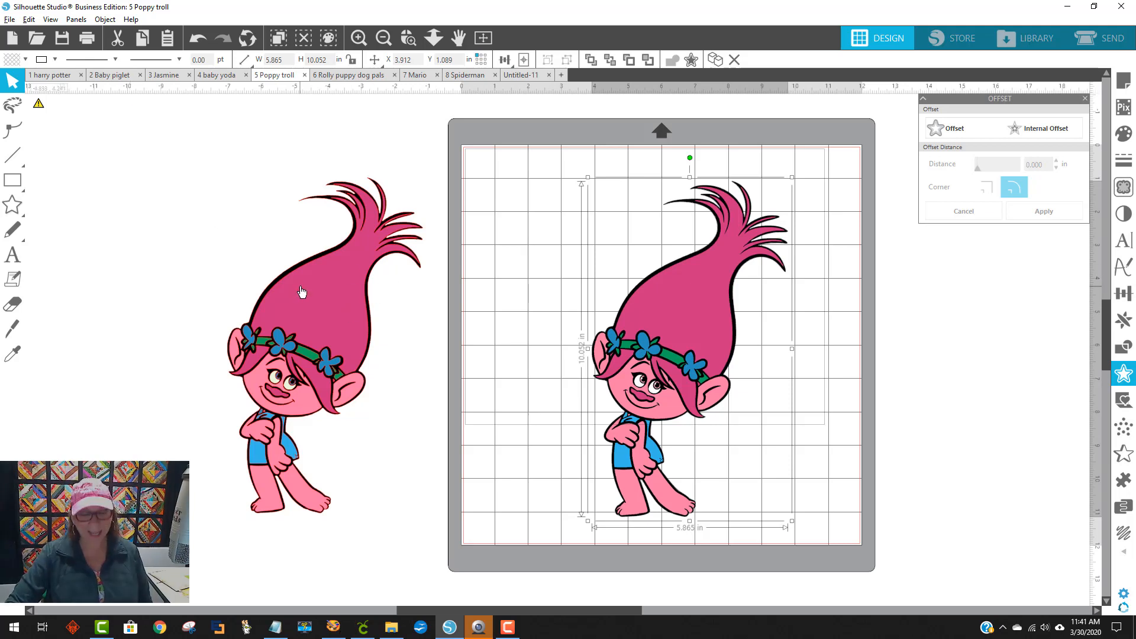
# Pull the pink hair and bangs pieces and the black backing silhouette away from the ungrouped Poppy troll beside the mat.
pyautogui.click(335, 301)
pyautogui.moveTo(335, 299); pyautogui.dragTo(197, 223)
pyautogui.click(190, 359)
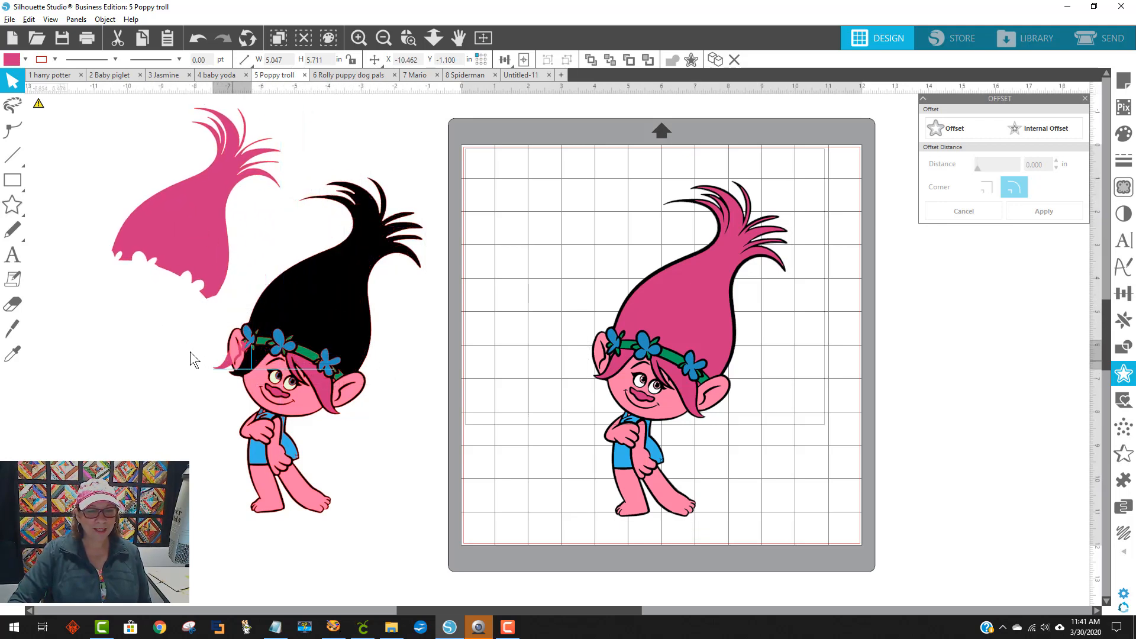
pyautogui.moveTo(189, 352); pyautogui.dragTo(109, 291)
pyautogui.click(132, 306)
pyautogui.moveTo(309, 378); pyautogui.dragTo(154, 276)
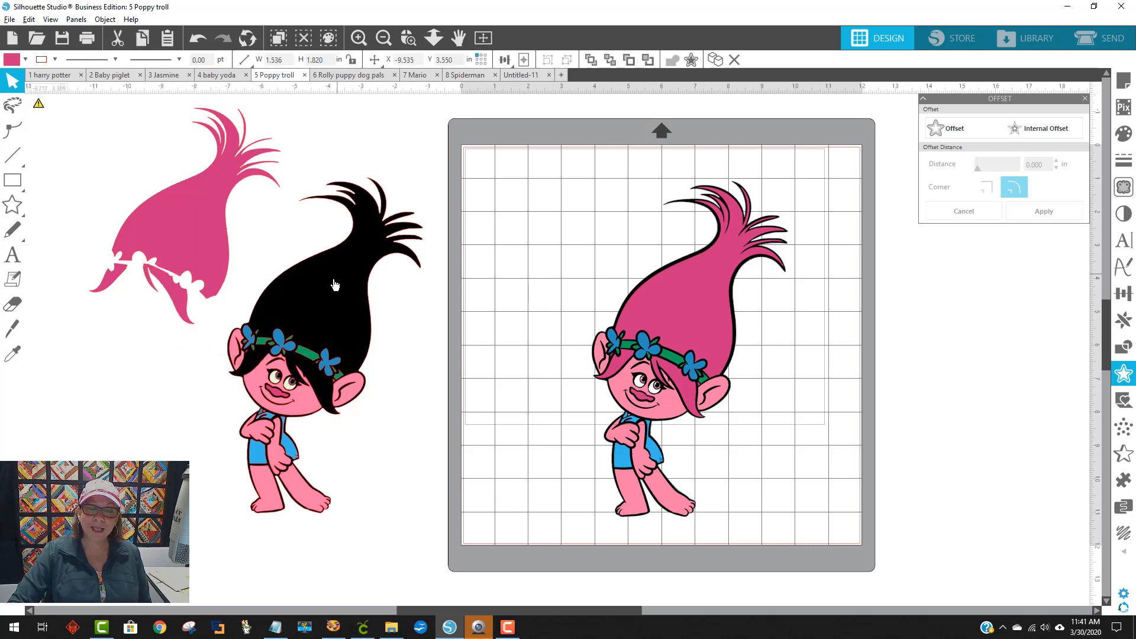
pyautogui.moveTo(335, 285); pyautogui.dragTo(468, 261)
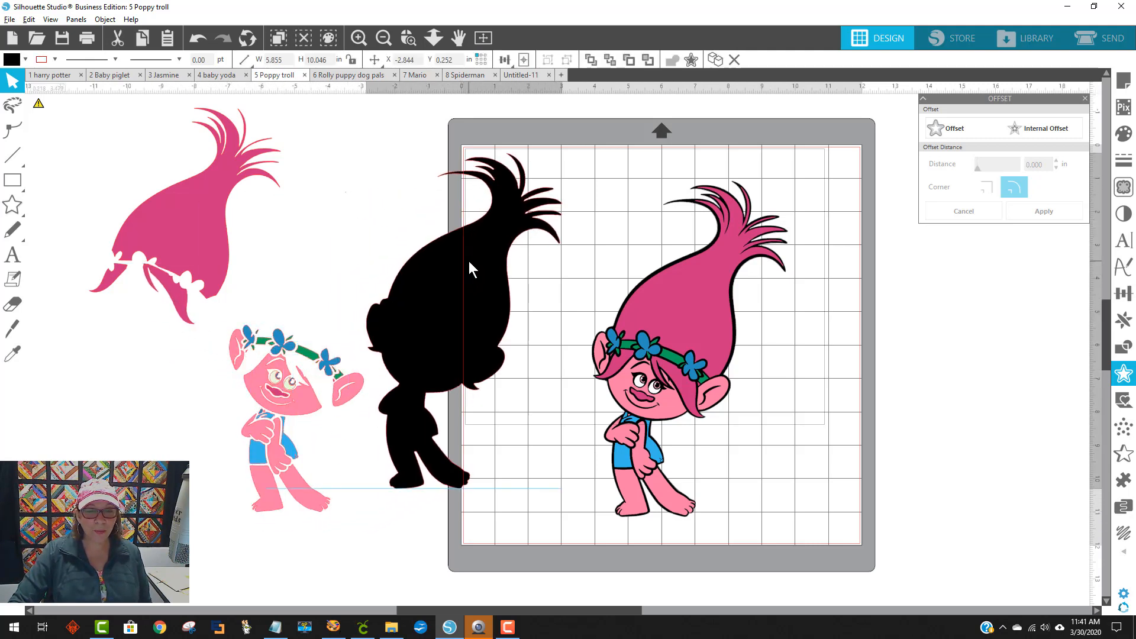
pyautogui.click(327, 395)
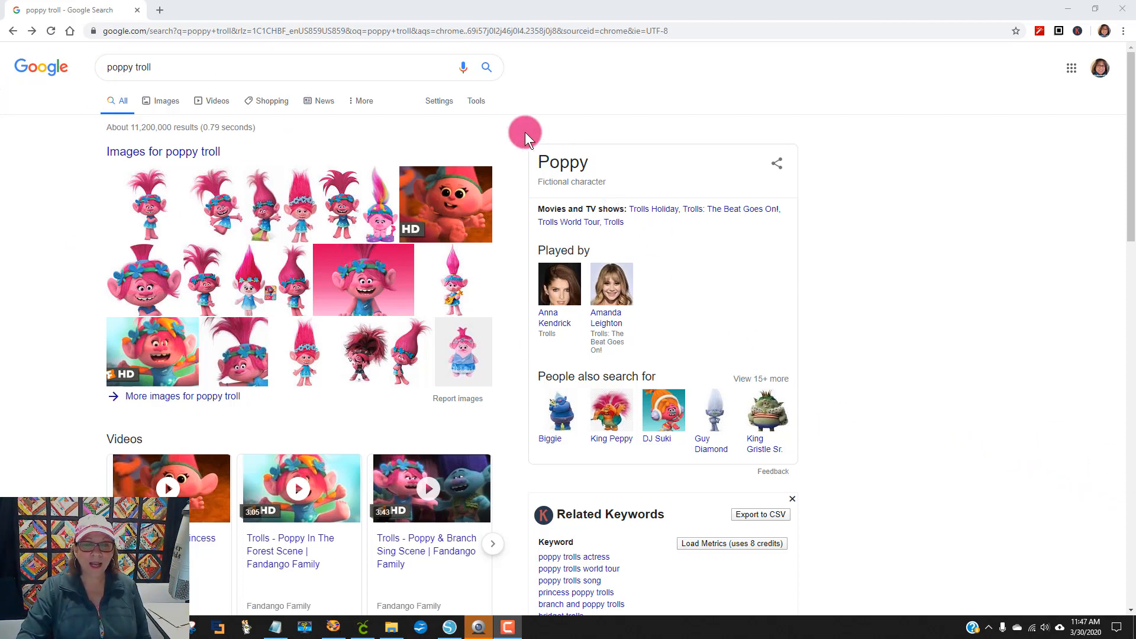
# Switch the Google search for poppy troll to image results and browse through the pictures.
pyautogui.click(478, 100)
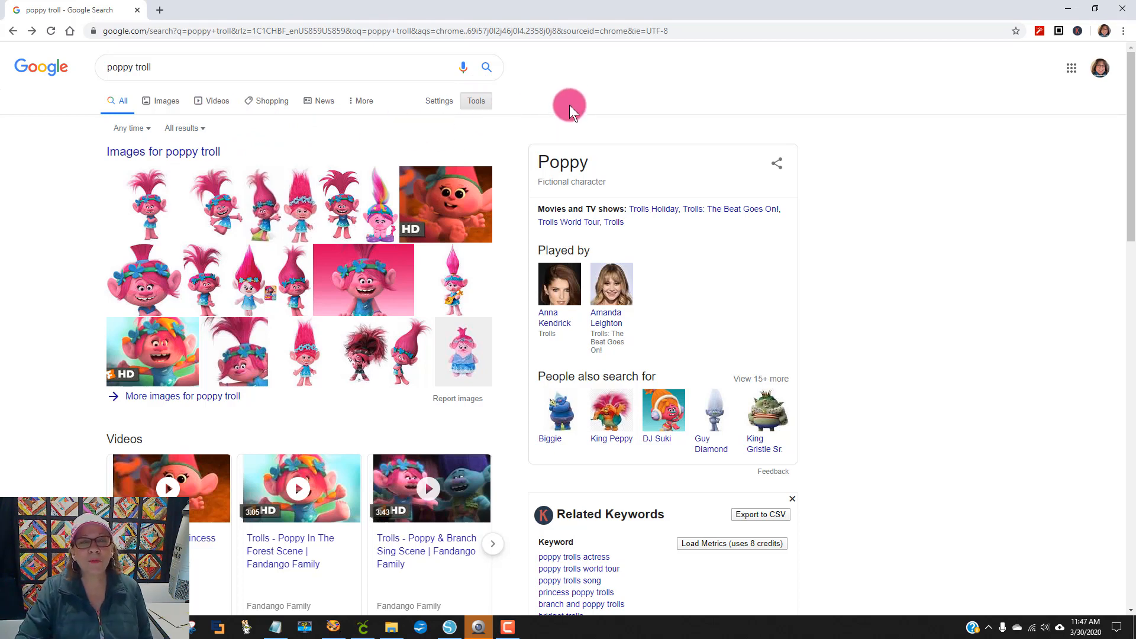
pyautogui.click(159, 106)
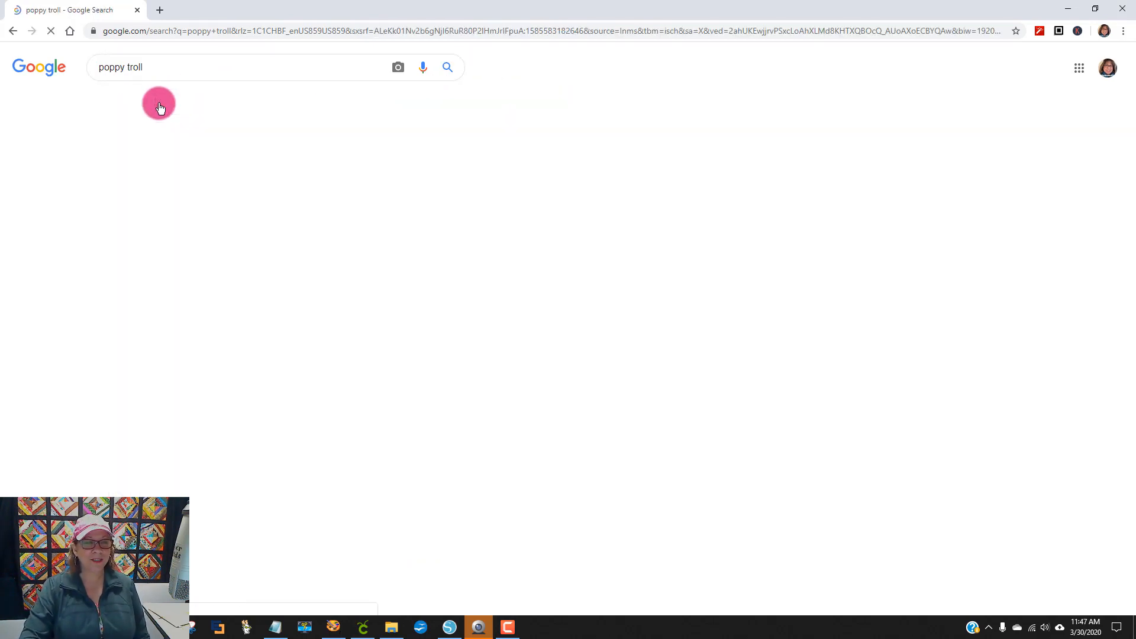
pyautogui.scroll(-10, 747, 386)
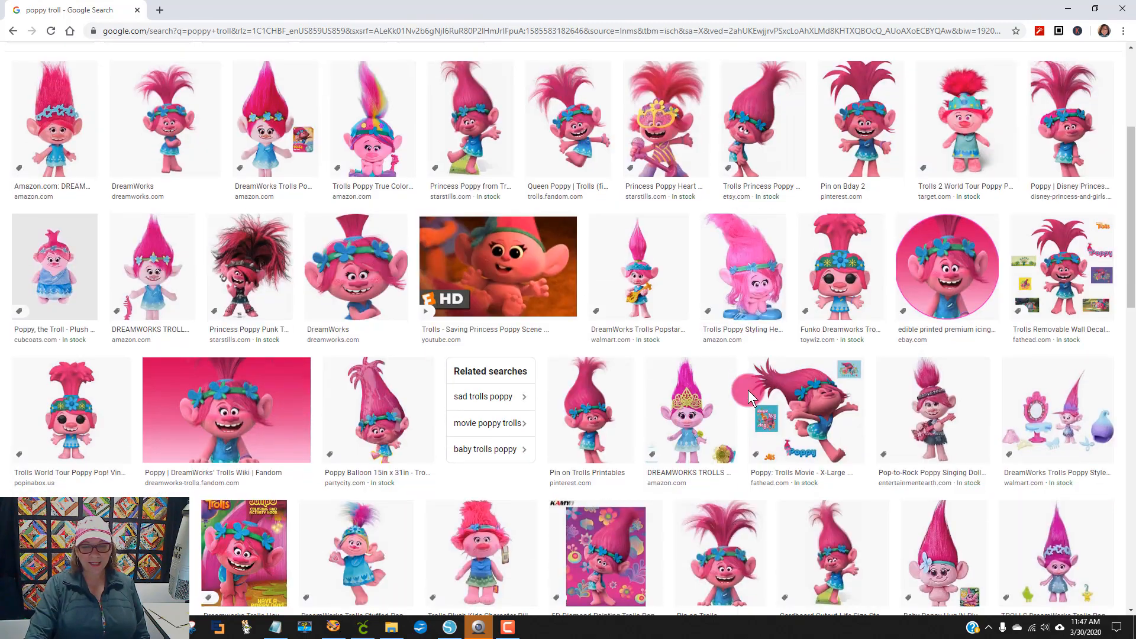
pyautogui.scroll(8, 749, 414)
pyautogui.scroll(1, 750, 436)
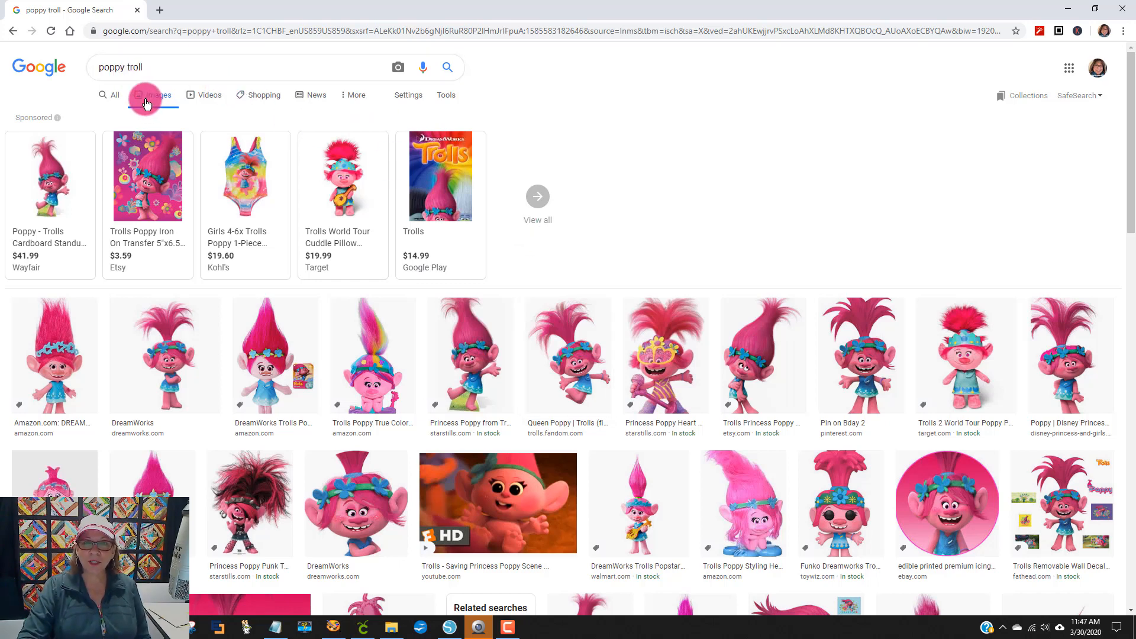
# Filter the poppy troll image results by type to Line Drawing.
pyautogui.click(448, 98)
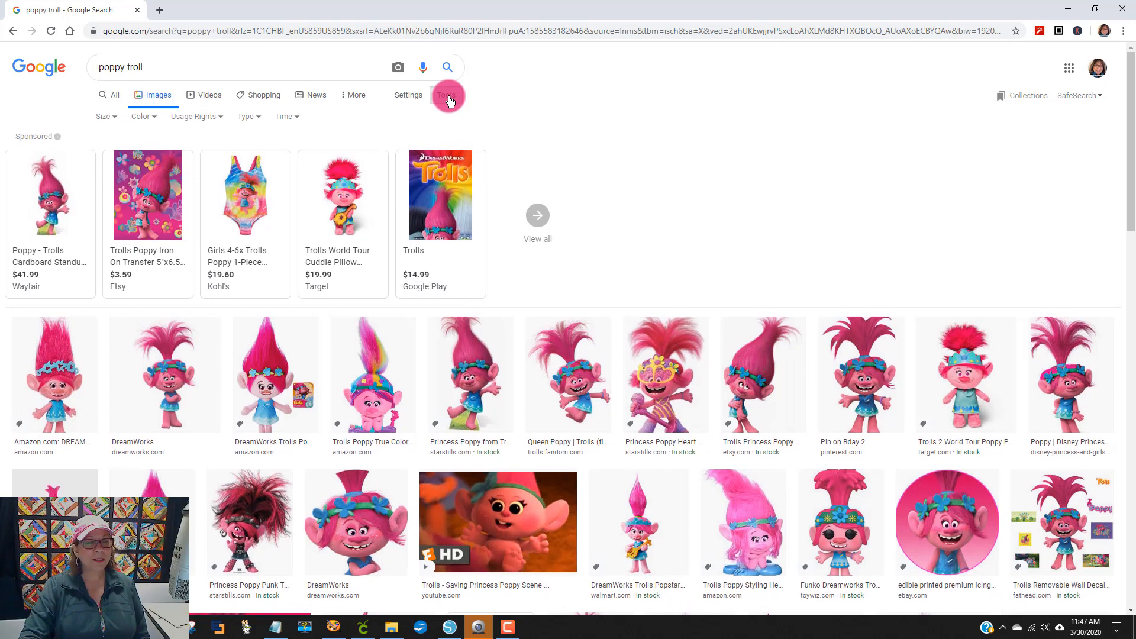
pyautogui.click(249, 117)
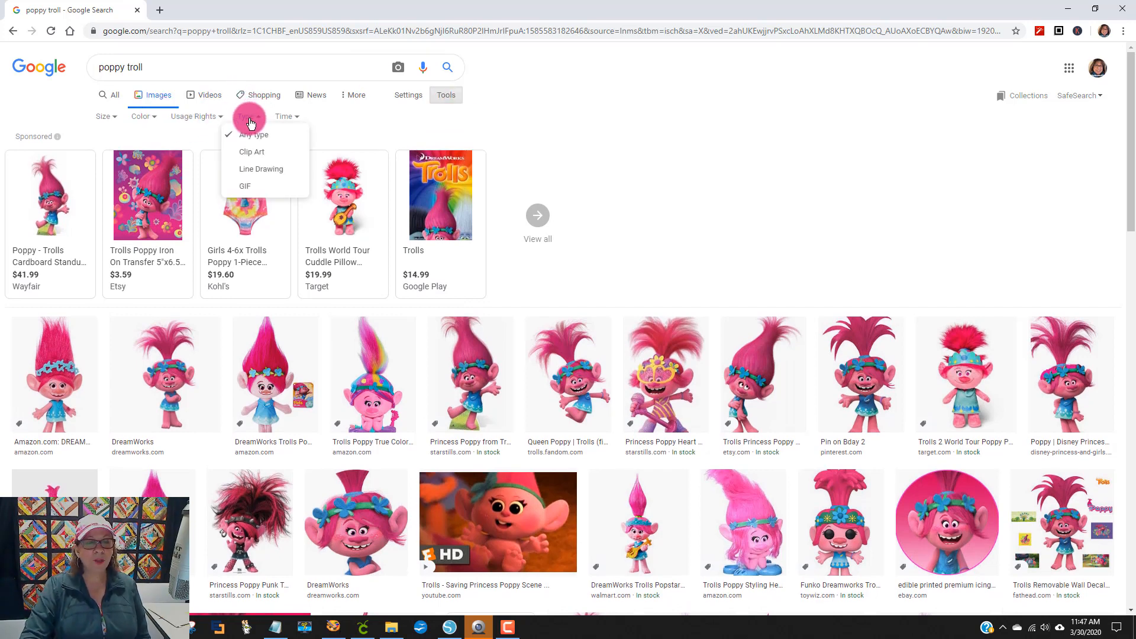
pyautogui.click(248, 152)
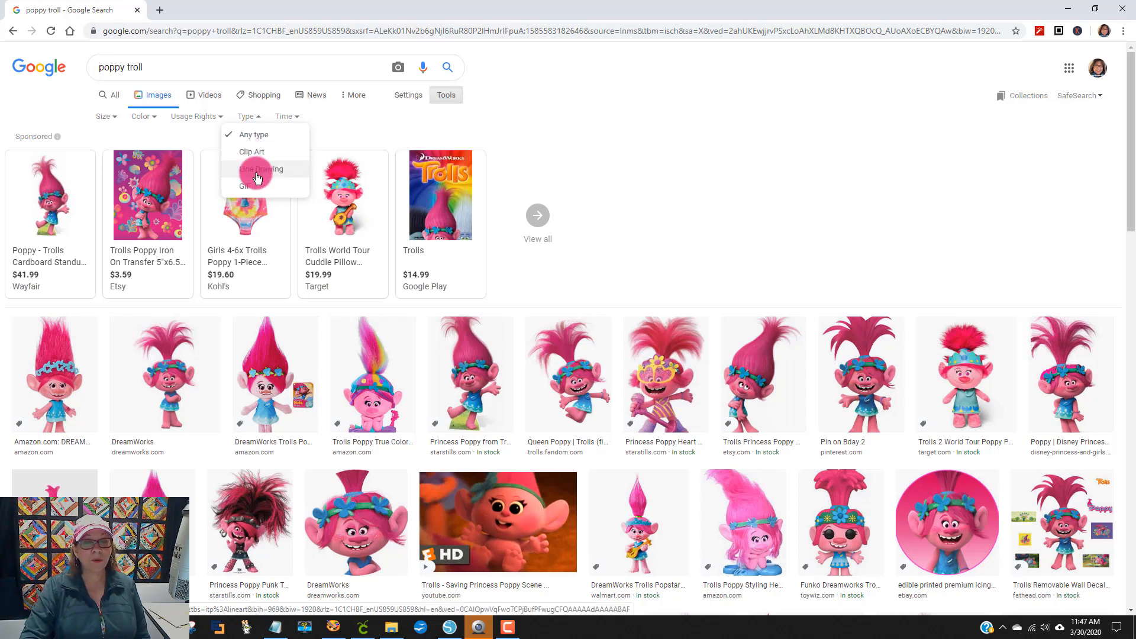
pyautogui.click(256, 177)
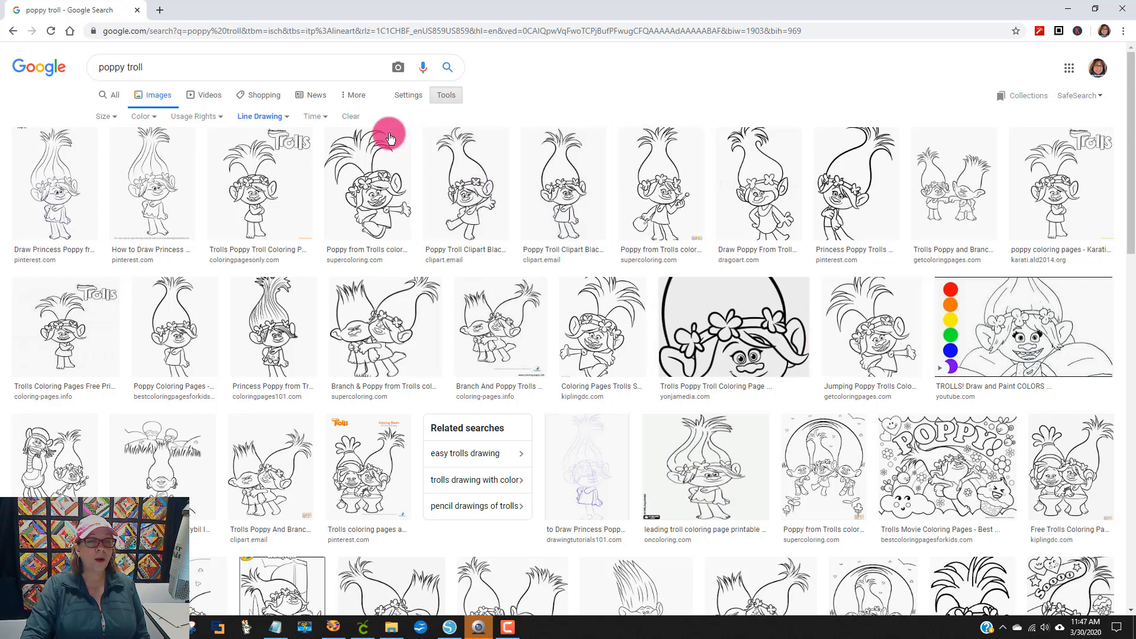
# Compare the image types by switching the filter to Clip Art and back to Line Drawing.
pyautogui.click(274, 117)
pyautogui.click(253, 152)
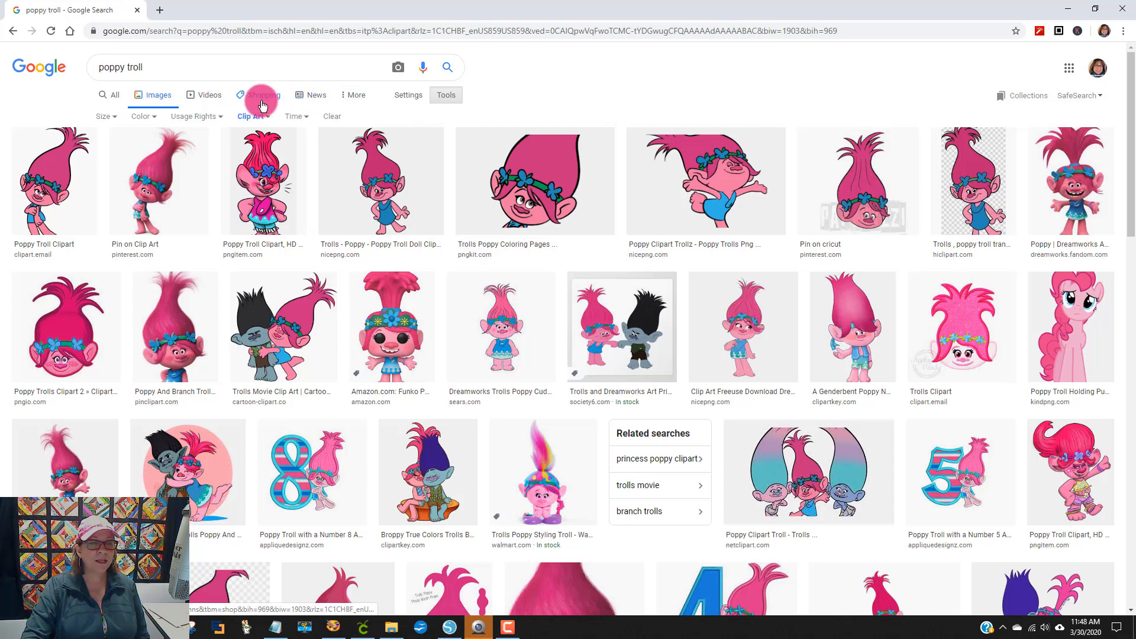
pyautogui.click(253, 121)
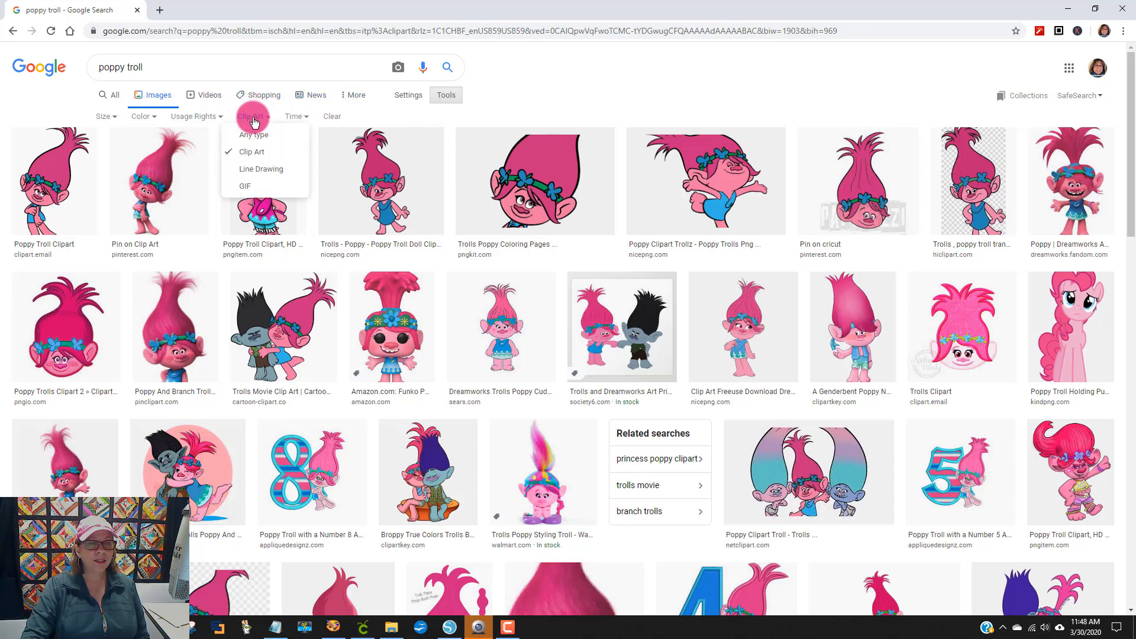
pyautogui.click(294, 171)
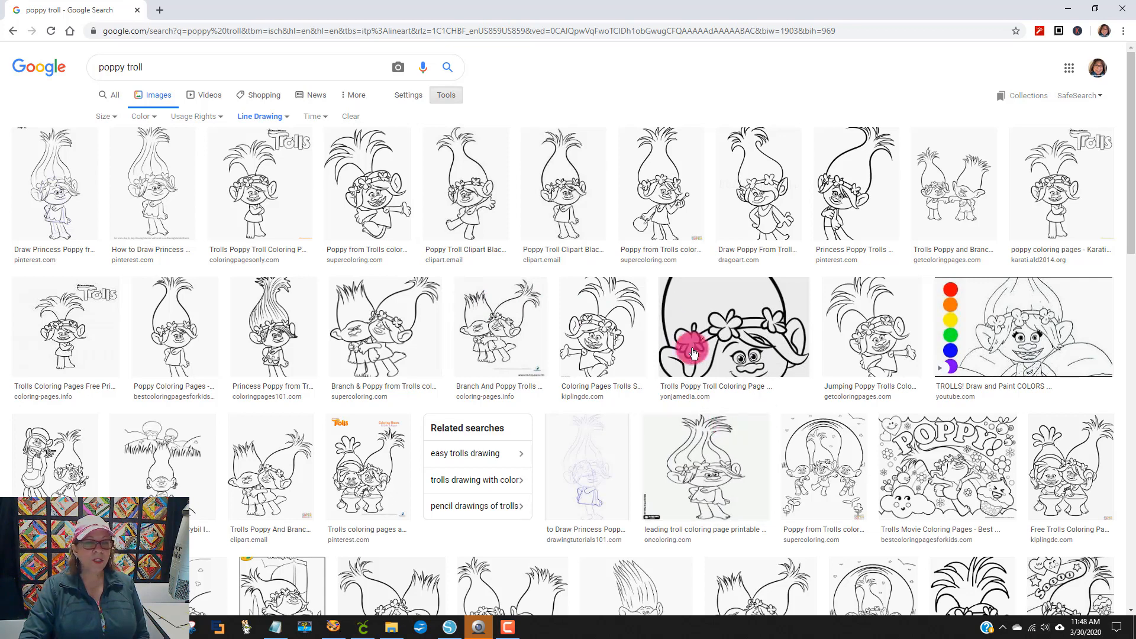
# Limit the line drawing results to Large images and browse for a suitable Poppy outline.
pyautogui.click(112, 118)
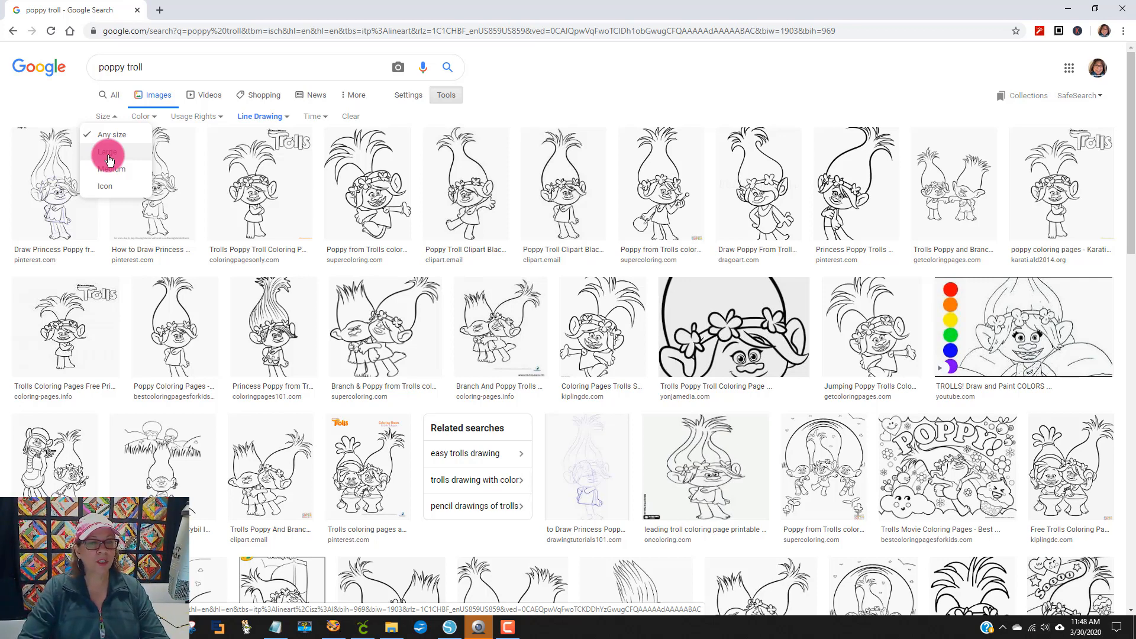
pyautogui.click(108, 153)
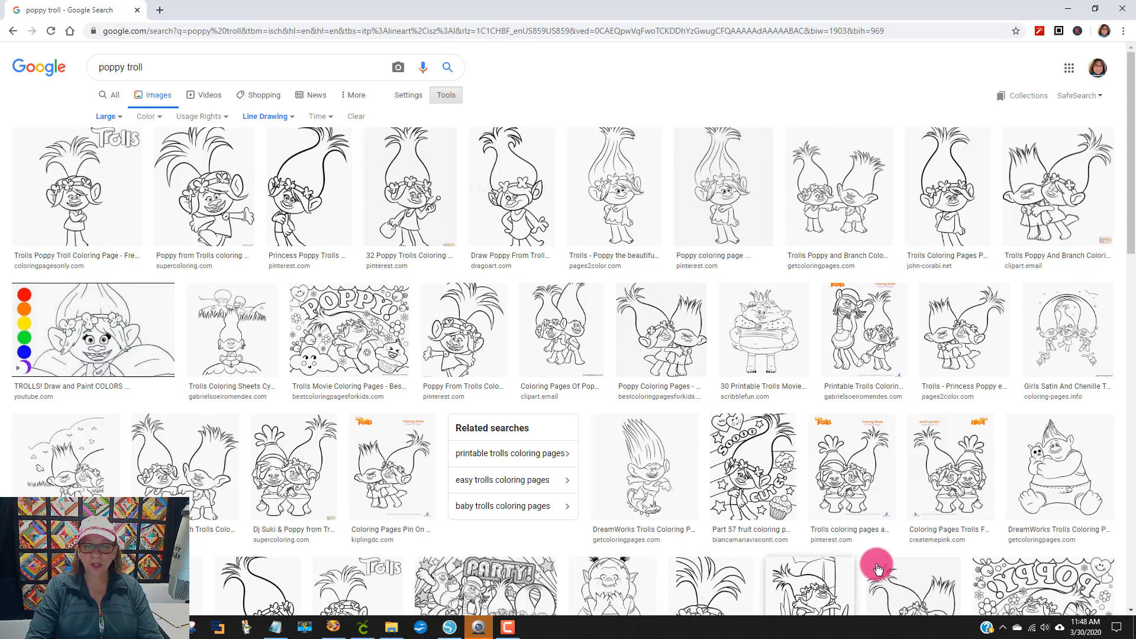
pyautogui.scroll(-1, 831, 538)
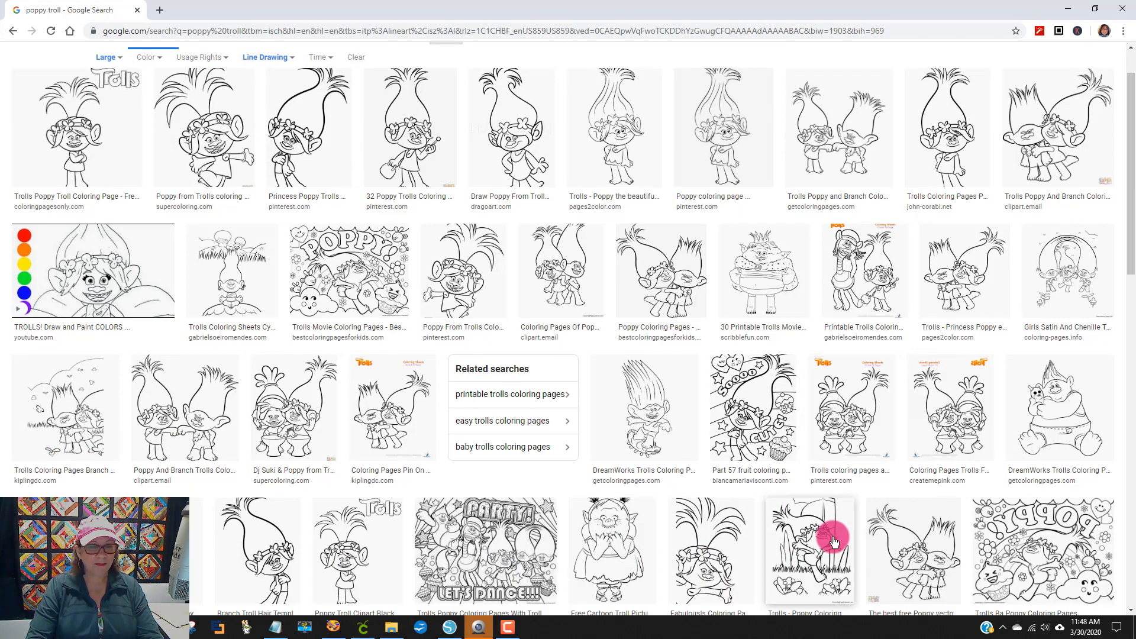
pyautogui.scroll(-3, 833, 542)
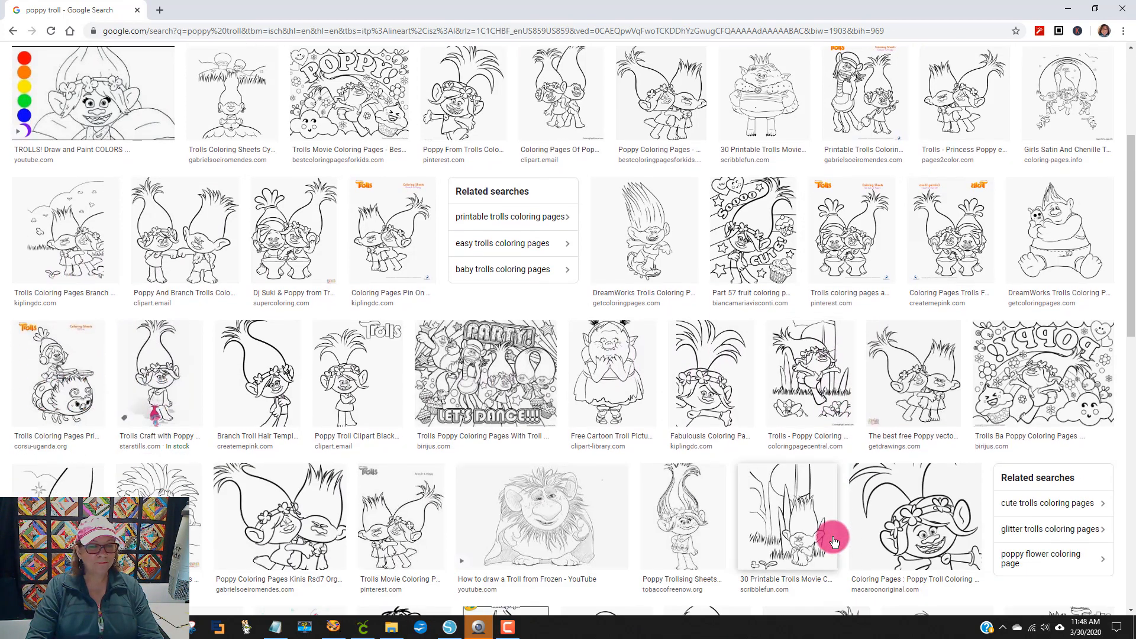
# Open the Branch Troll Hair Template line drawing from createmepink.com in the preview and copy the image.
pyautogui.click(286, 383)
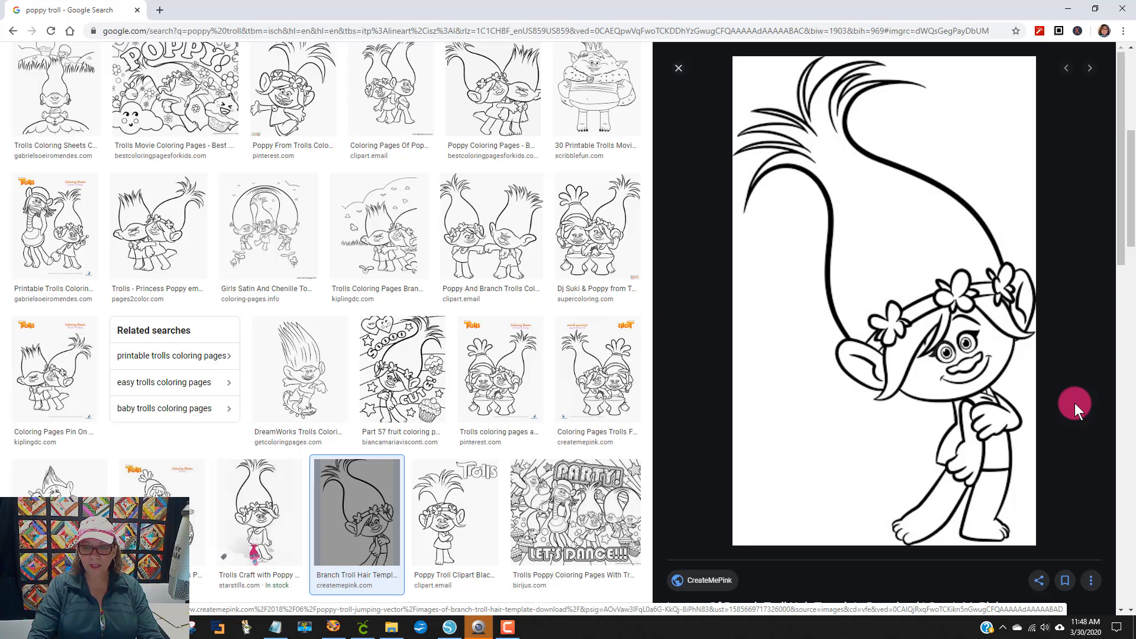
pyautogui.rightClick(977, 338)
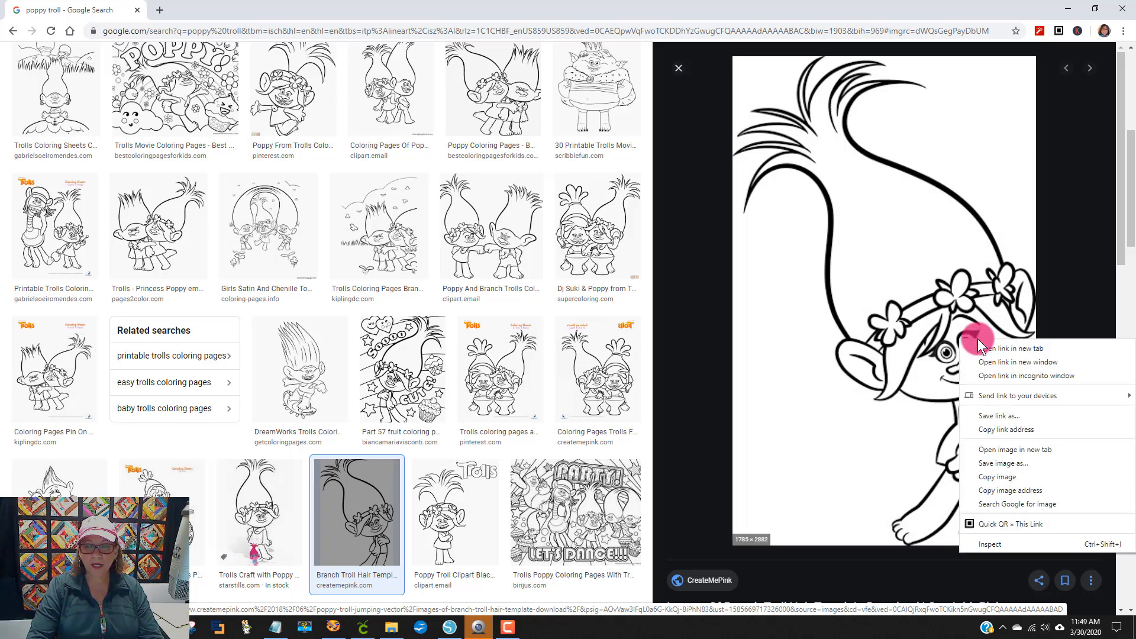
pyautogui.click(990, 478)
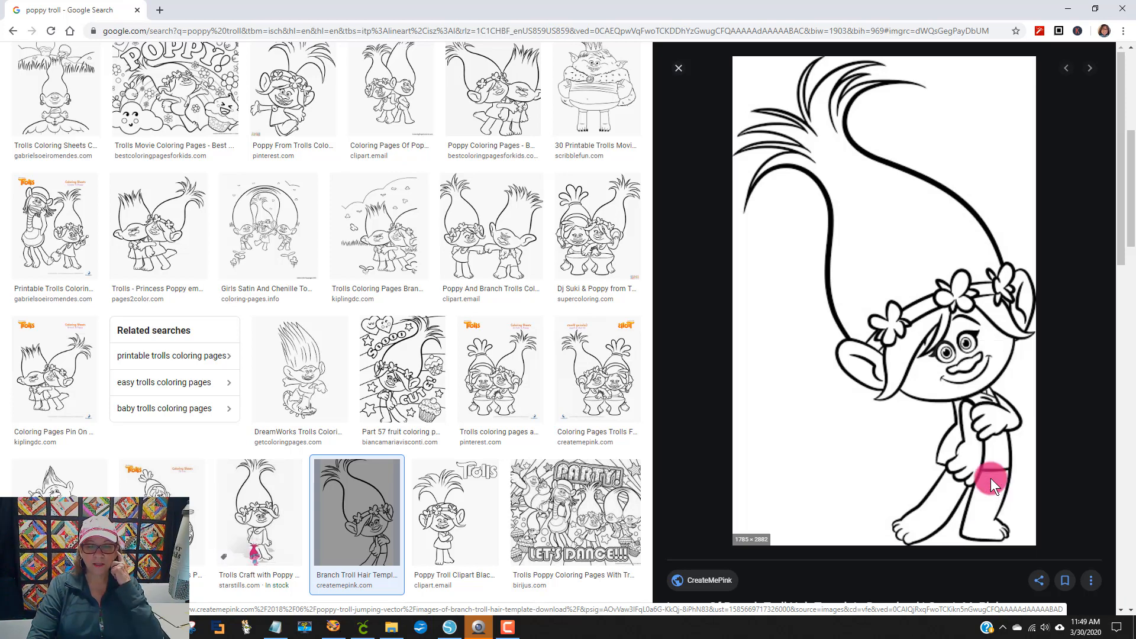
# Switch to Silhouette Studio, move the coloured troll off the mat and paste the copied line drawing onto the page.
pyautogui.click(449, 627)
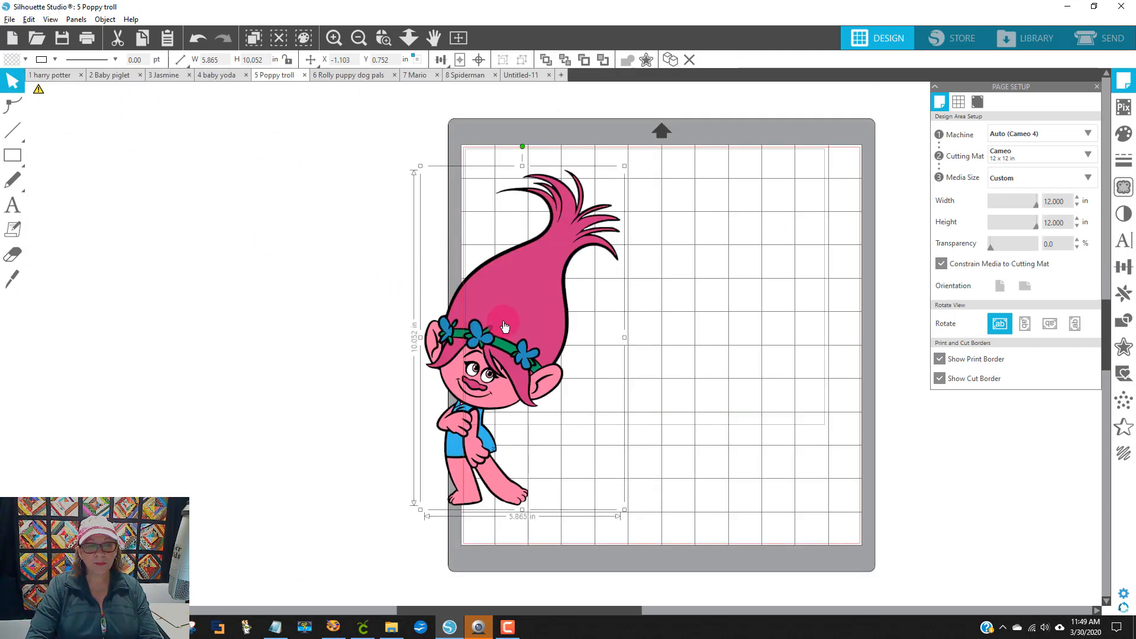
pyautogui.moveTo(504, 327); pyautogui.dragTo(315, 302)
pyautogui.rightClick(625, 291)
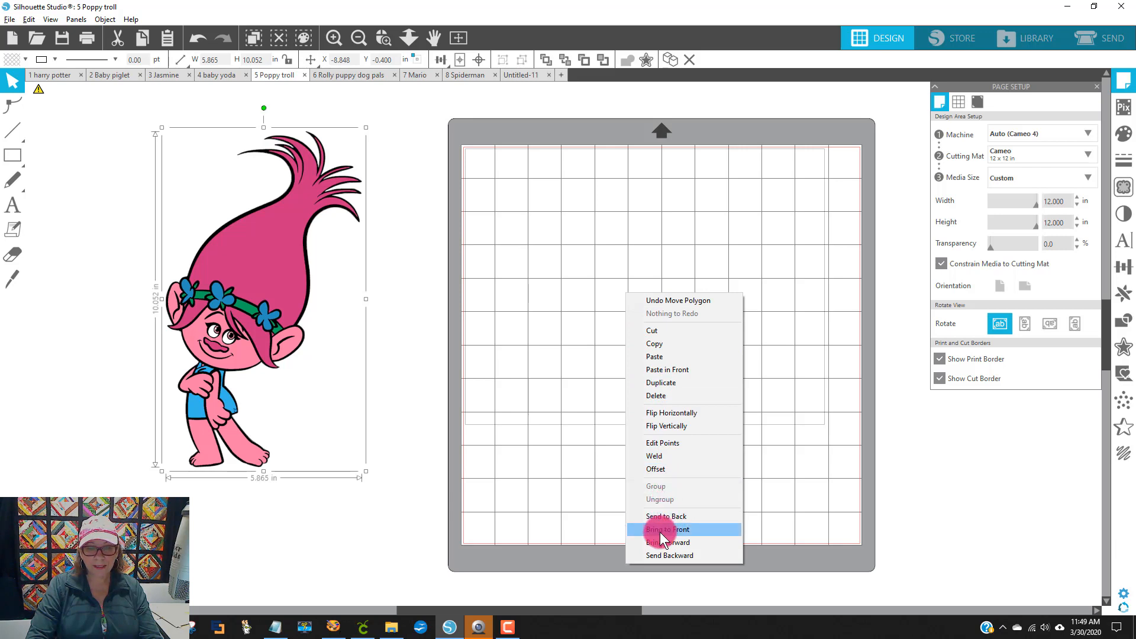
pyautogui.click(673, 356)
pyautogui.click(695, 379)
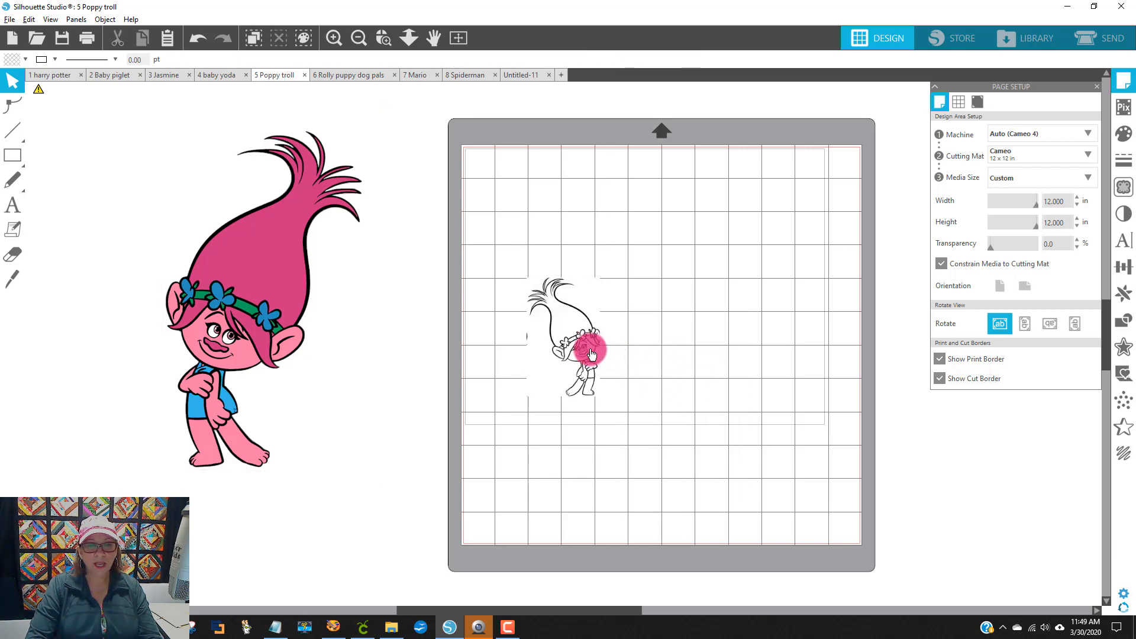
# Move the pasted line drawing to the middle of the mat and turn off the print border display.
pyautogui.moveTo(591, 354); pyautogui.dragTo(675, 328)
pyautogui.click(940, 358)
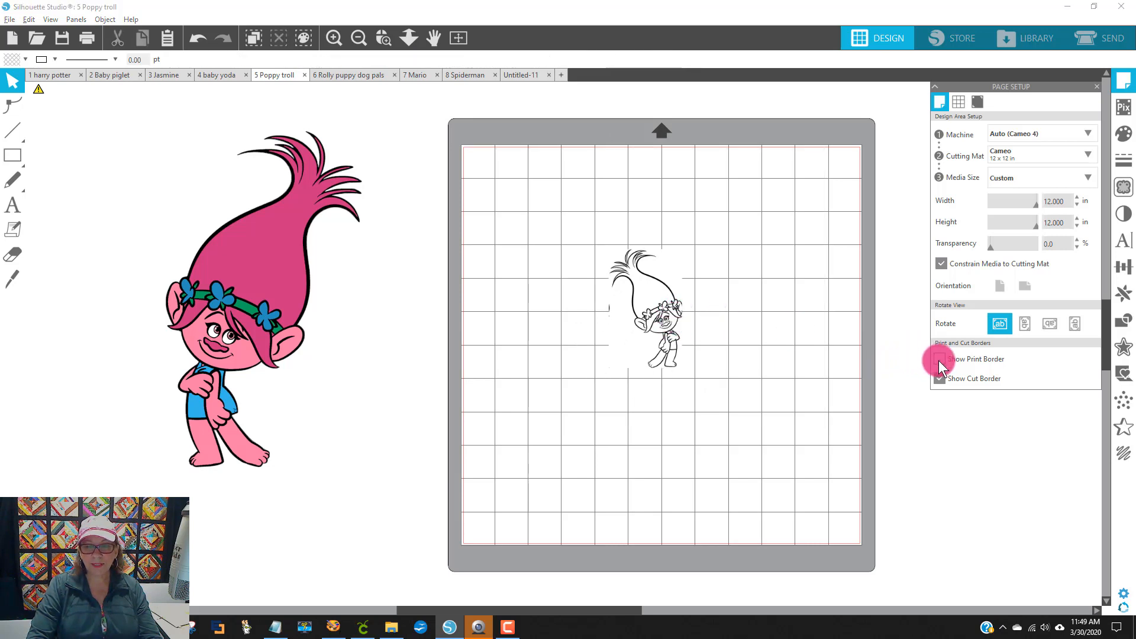
# Turn off the cut border display, then enlarge the line drawing to about 6.88 × 11.11 in and fit it on the mat.
pyautogui.click(938, 378)
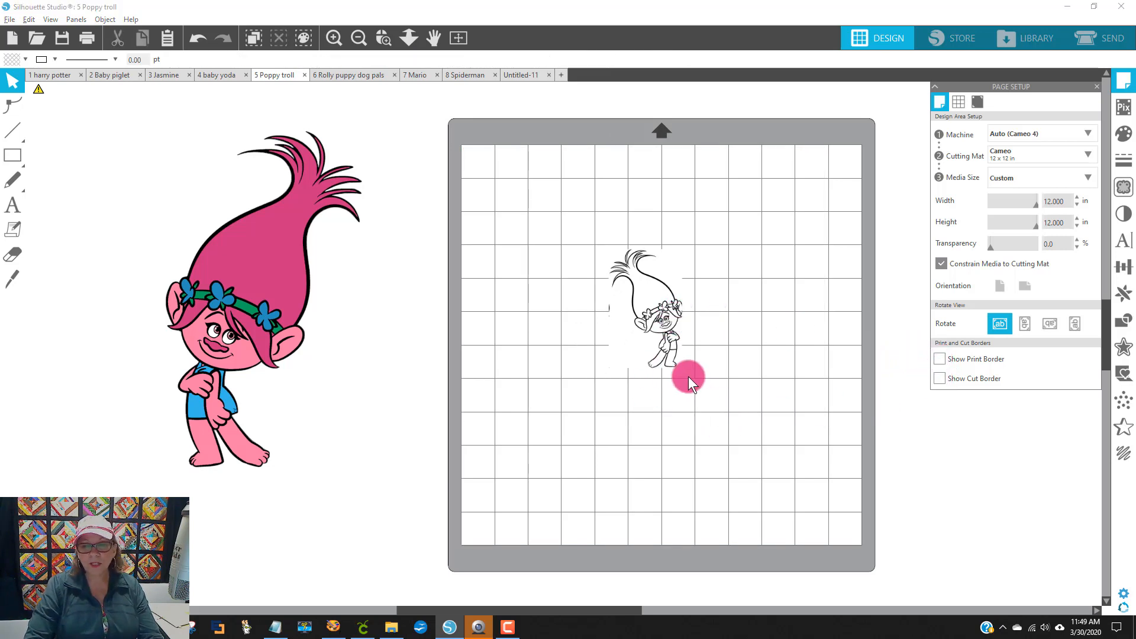
pyautogui.click(676, 364)
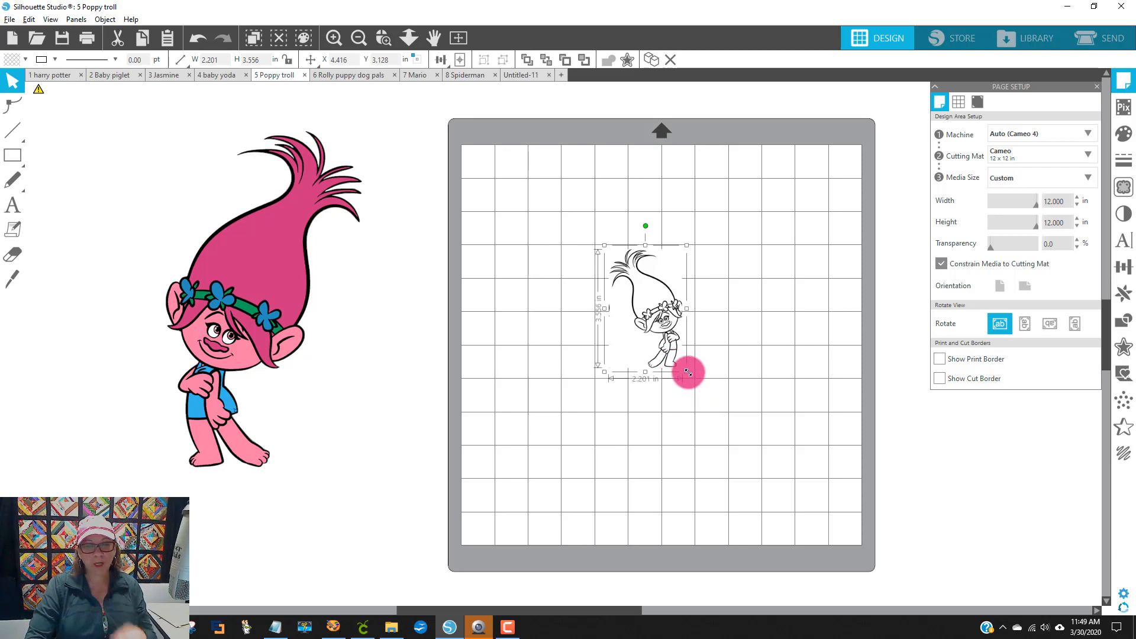
pyautogui.moveTo(688, 372); pyautogui.dragTo(882, 598)
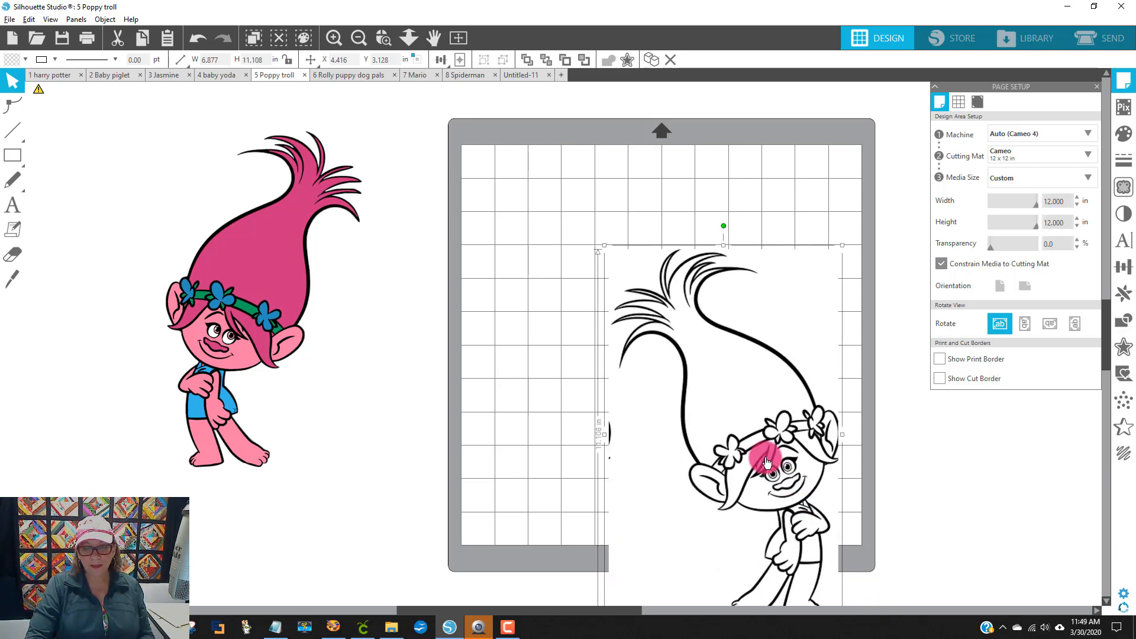
pyautogui.moveTo(766, 462); pyautogui.dragTo(647, 361)
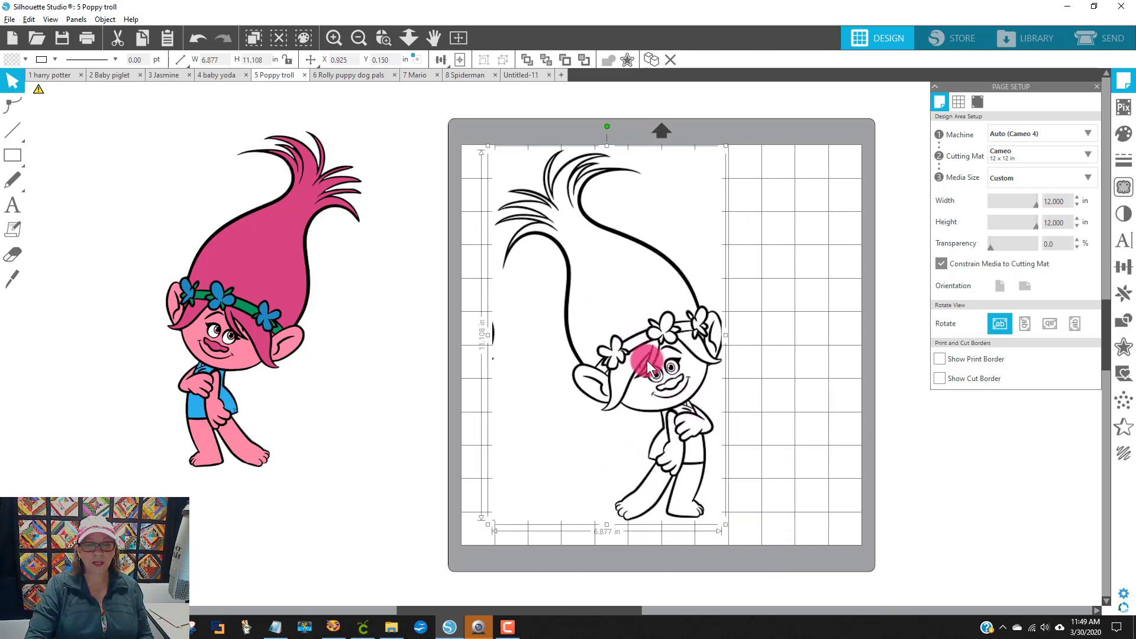
pyautogui.click(815, 418)
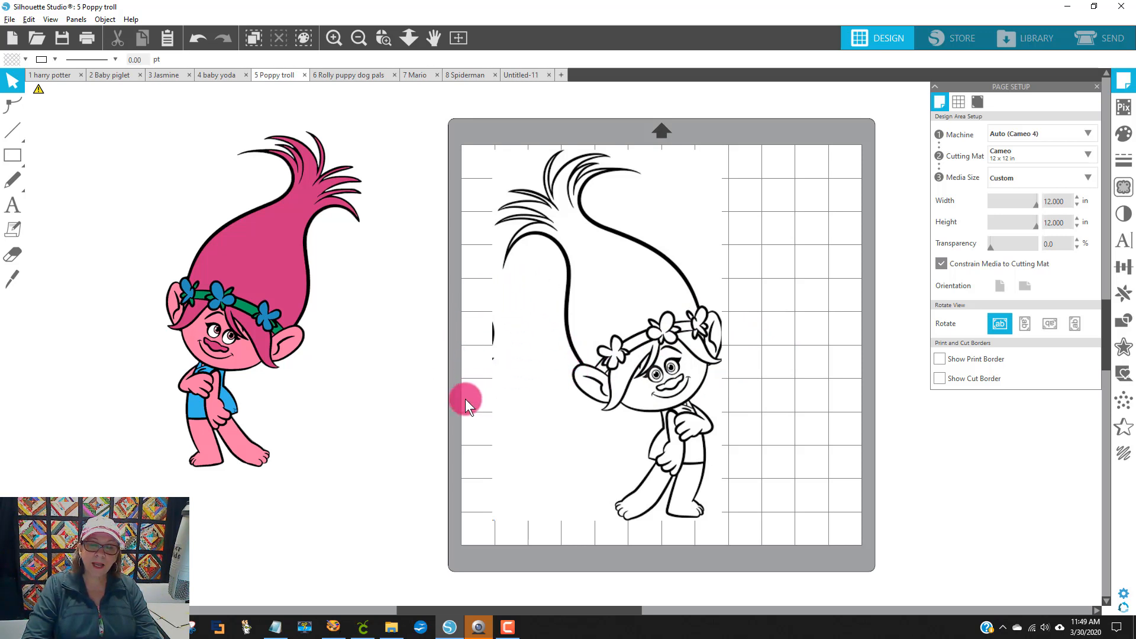
# Edit the line drawing's corner points, nudging the upper-right and lower-right corners outward and the lower-left corner inward past the stray edge marks.
pyautogui.doubleClick(595, 329)
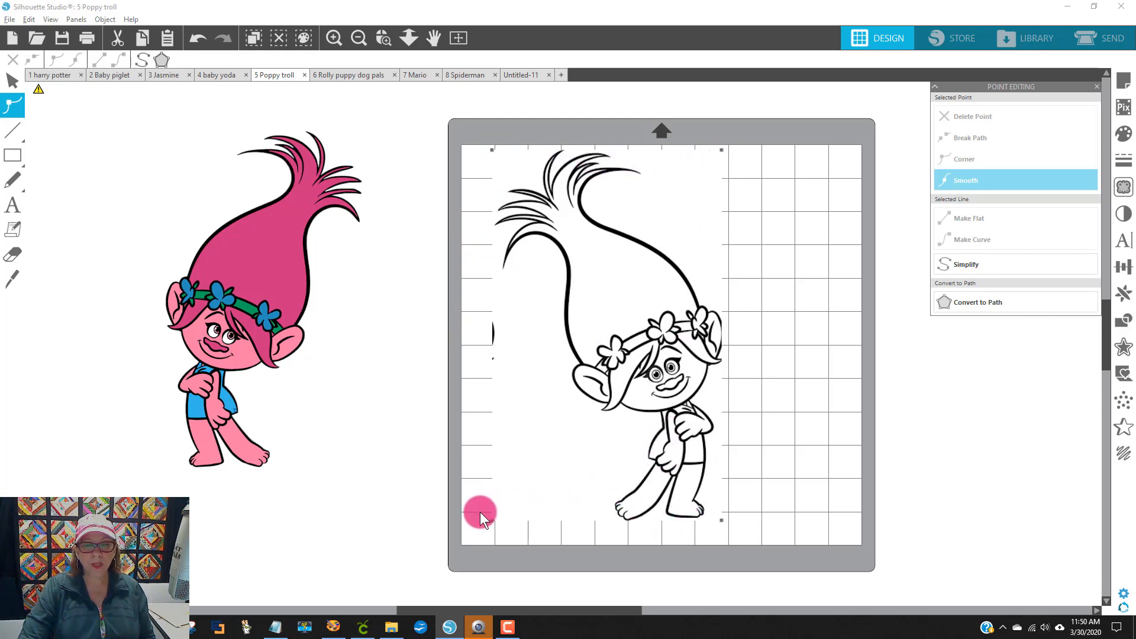
pyautogui.click(726, 155)
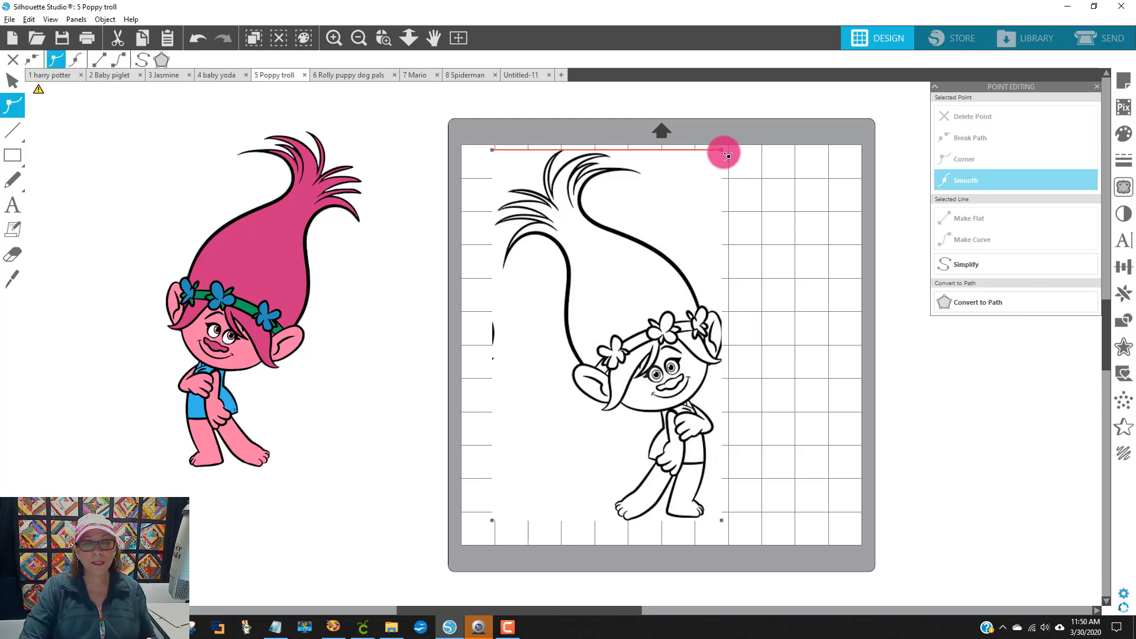
pyautogui.moveTo(727, 155)
pyautogui.mouseDown()
pyautogui.moveTo(737, 150)
pyautogui.moveTo(705, 164)
pyautogui.moveTo(726, 152)
pyautogui.mouseUp()
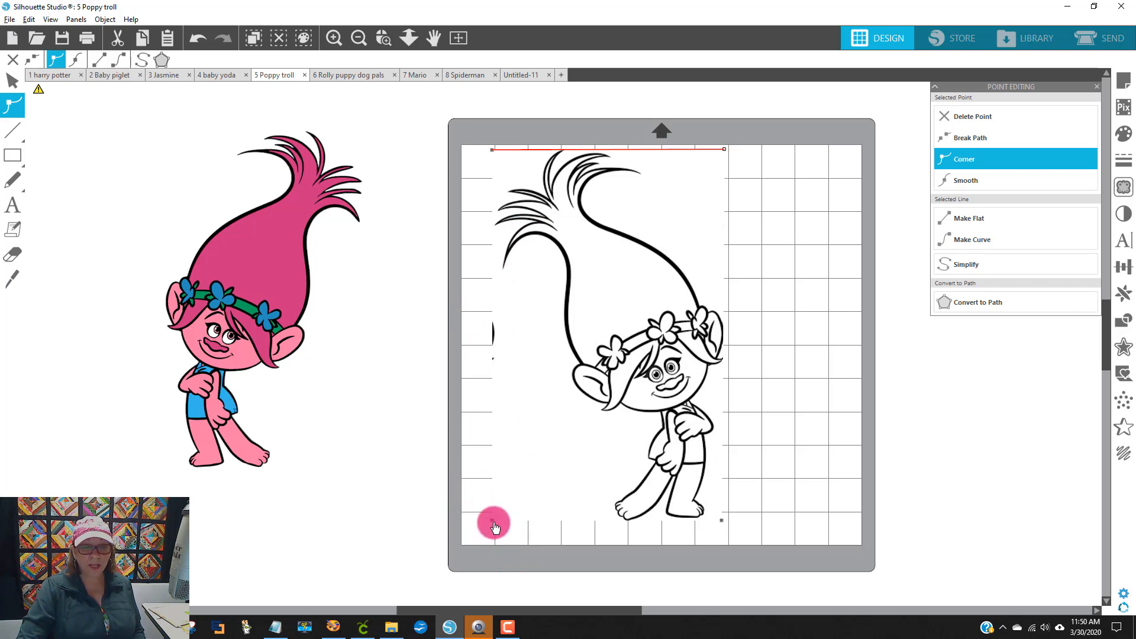
pyautogui.moveTo(492, 520)
pyautogui.mouseDown()
pyautogui.moveTo(562, 532)
pyautogui.moveTo(518, 502)
pyautogui.moveTo(505, 528)
pyautogui.moveTo(498, 514)
pyautogui.mouseUp()
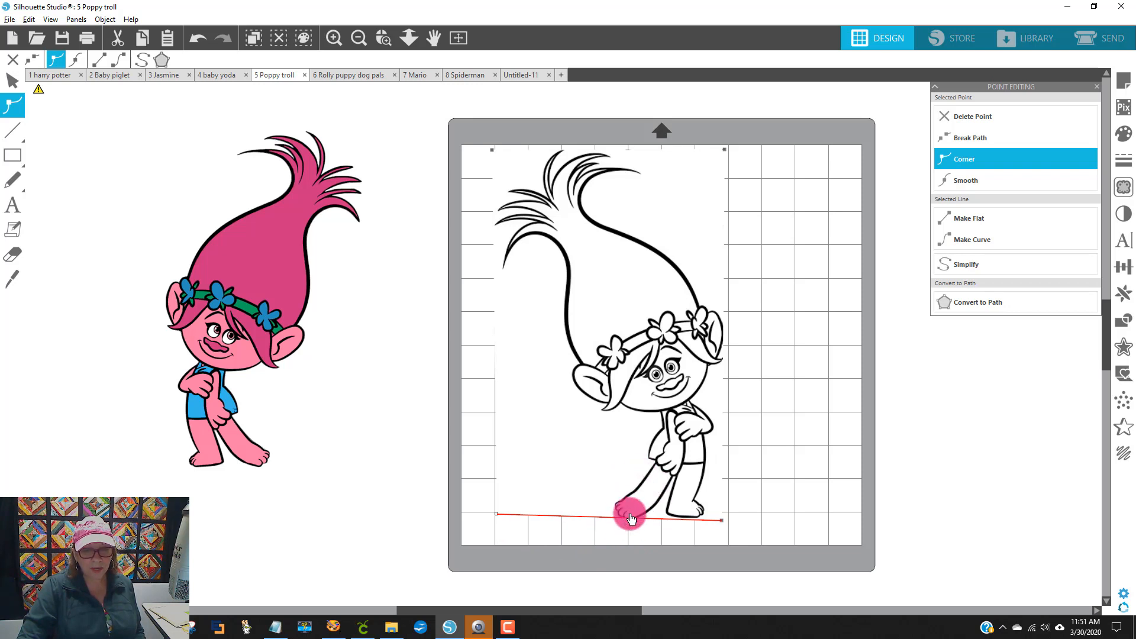
pyautogui.click(720, 522)
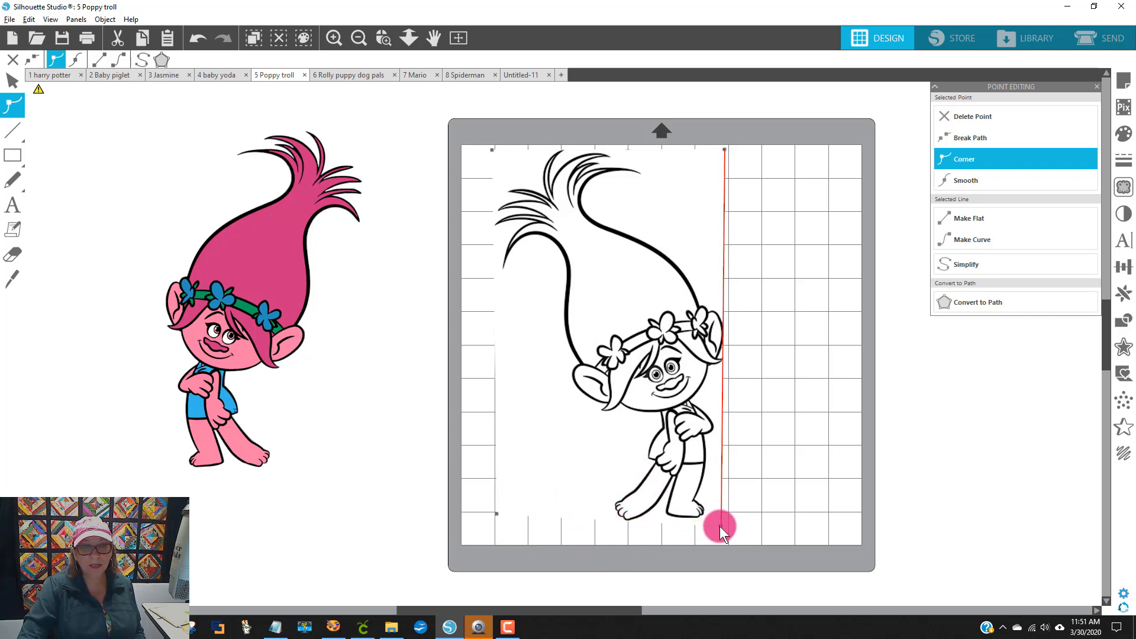
pyautogui.moveTo(719, 526); pyautogui.dragTo(726, 524)
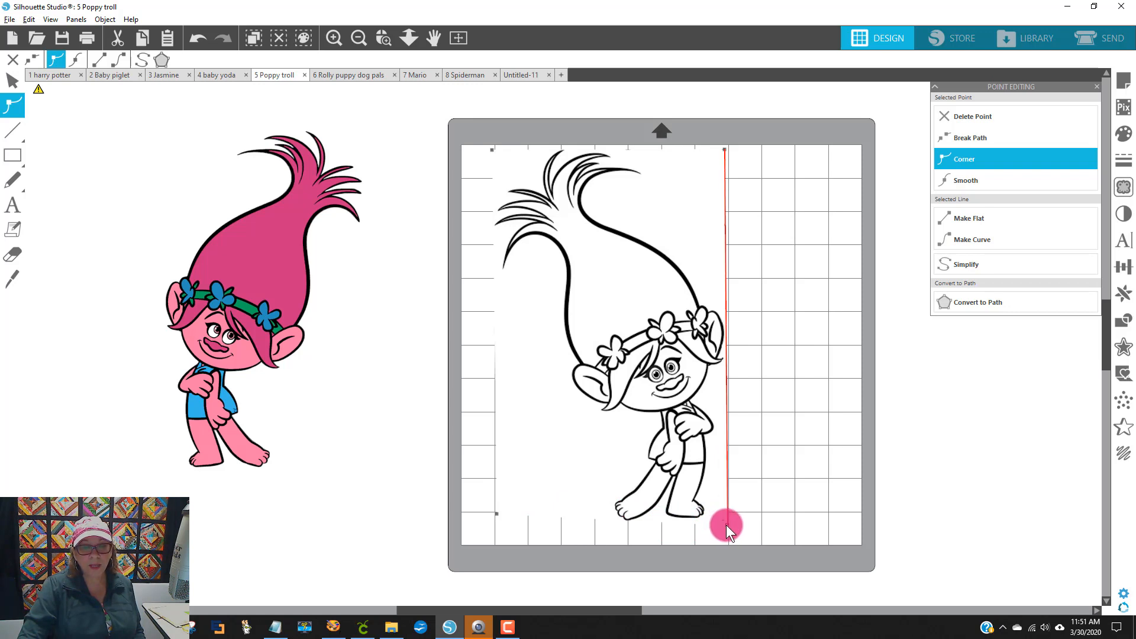
pyautogui.click(789, 490)
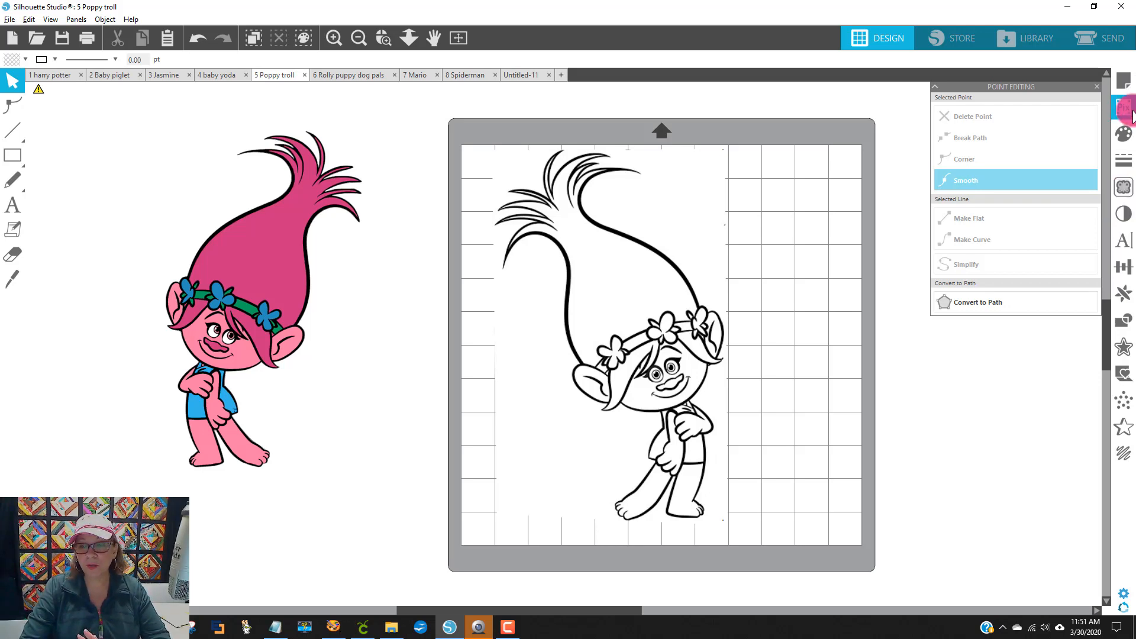
# Select a trace area of about 7.67 × 11.50 in around the whole line drawing, including the feet.
pyautogui.click(1124, 189)
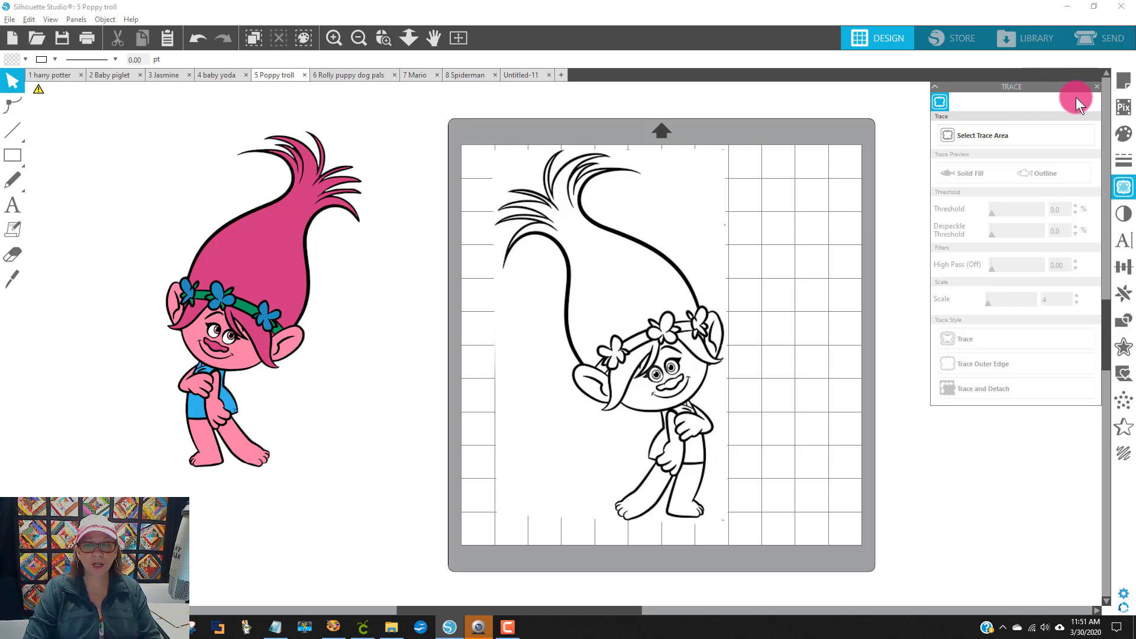
pyautogui.click(1016, 137)
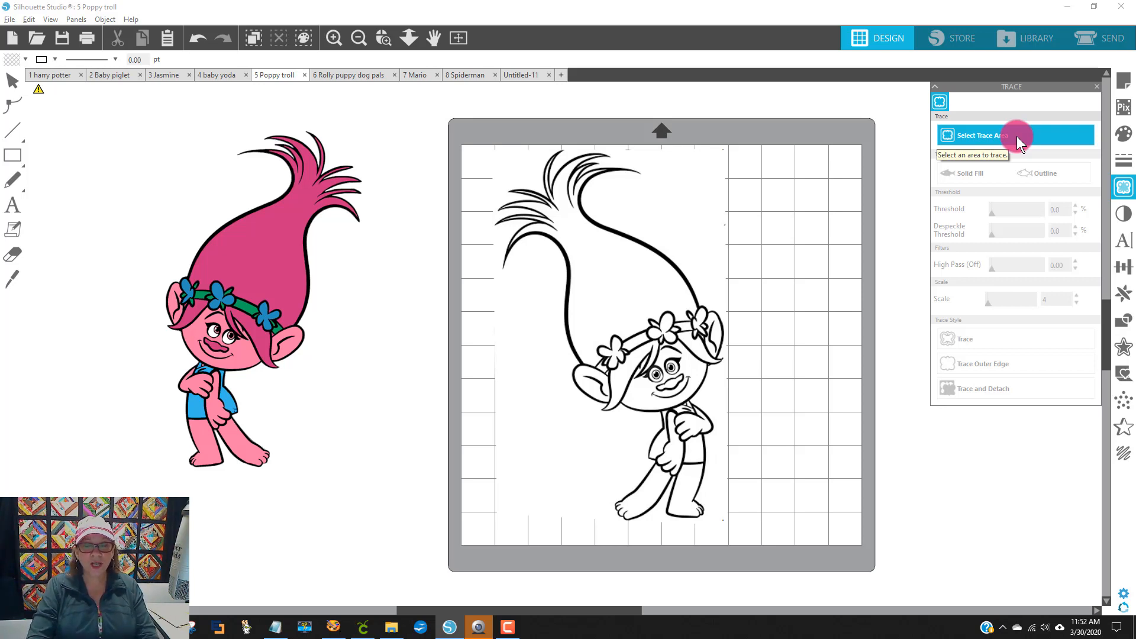
pyautogui.click(1017, 136)
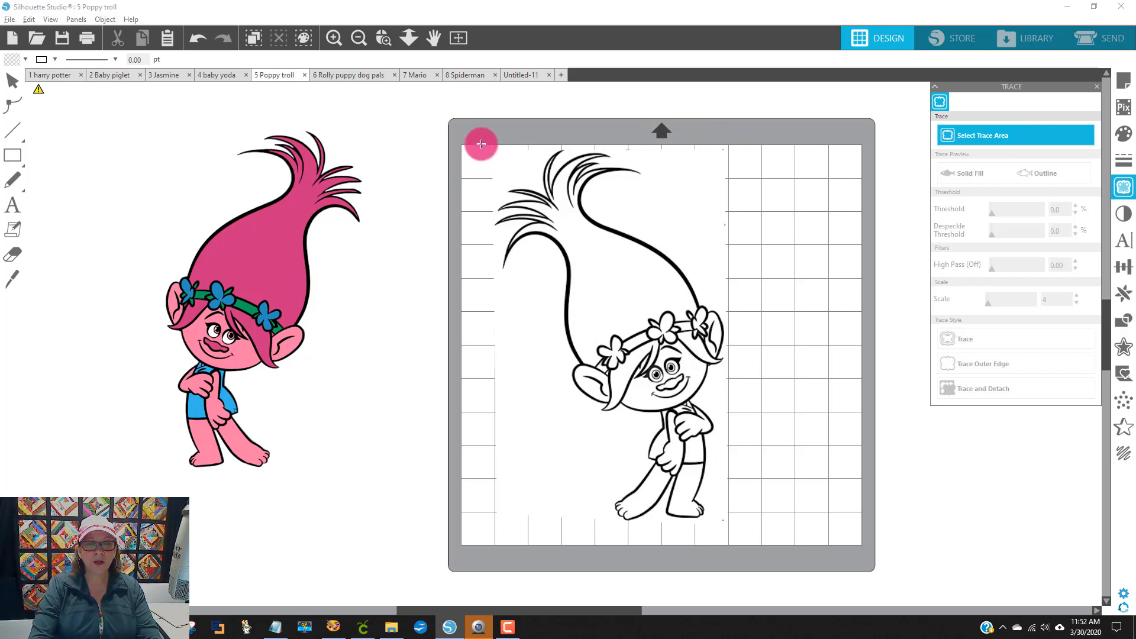
pyautogui.moveTo(481, 147)
pyautogui.mouseDown()
pyautogui.moveTo(560, 291)
pyautogui.moveTo(705, 473)
pyautogui.moveTo(736, 488)
pyautogui.mouseUp()
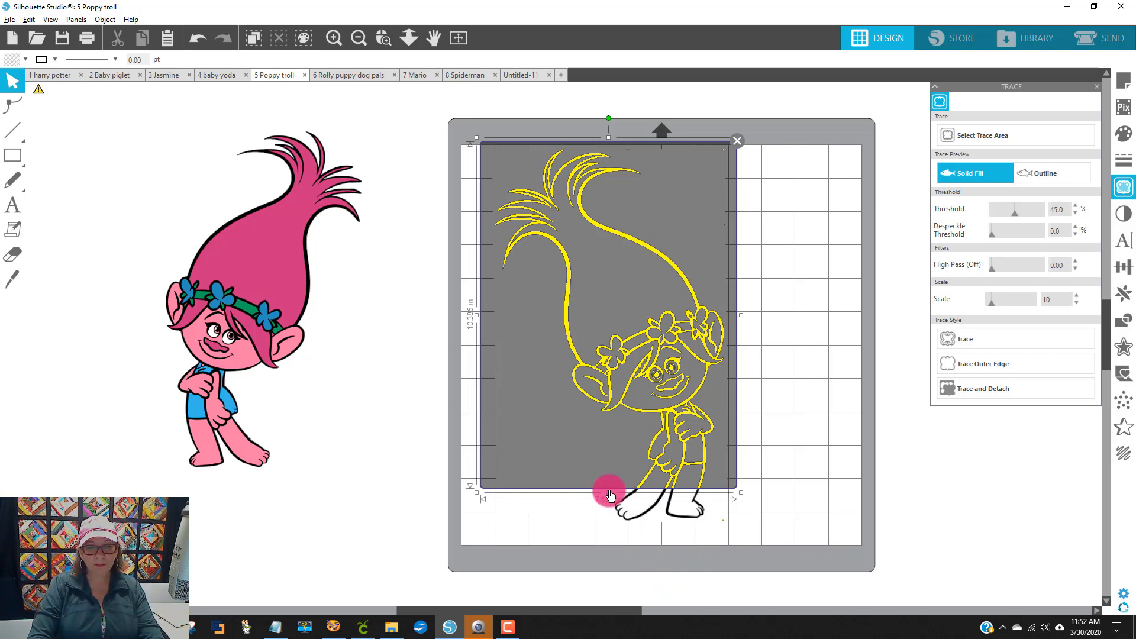
pyautogui.moveTo(610, 494); pyautogui.dragTo(616, 528)
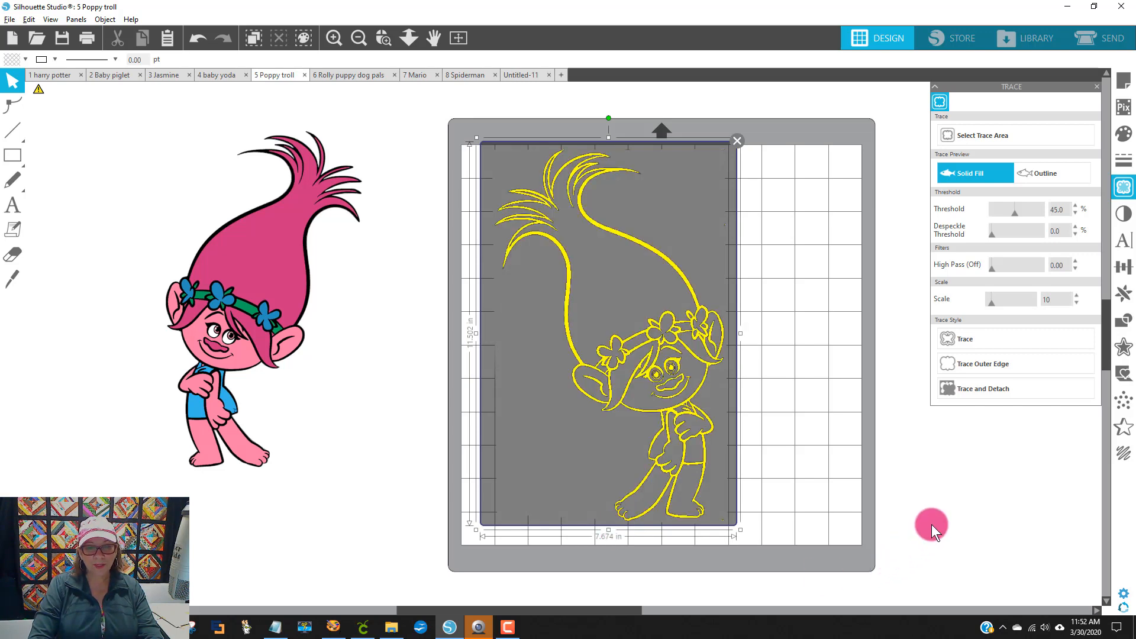
# Raise the trace threshold to 64% so the troll's outlines and eyes fill in solidly.
pyautogui.click(384, 38)
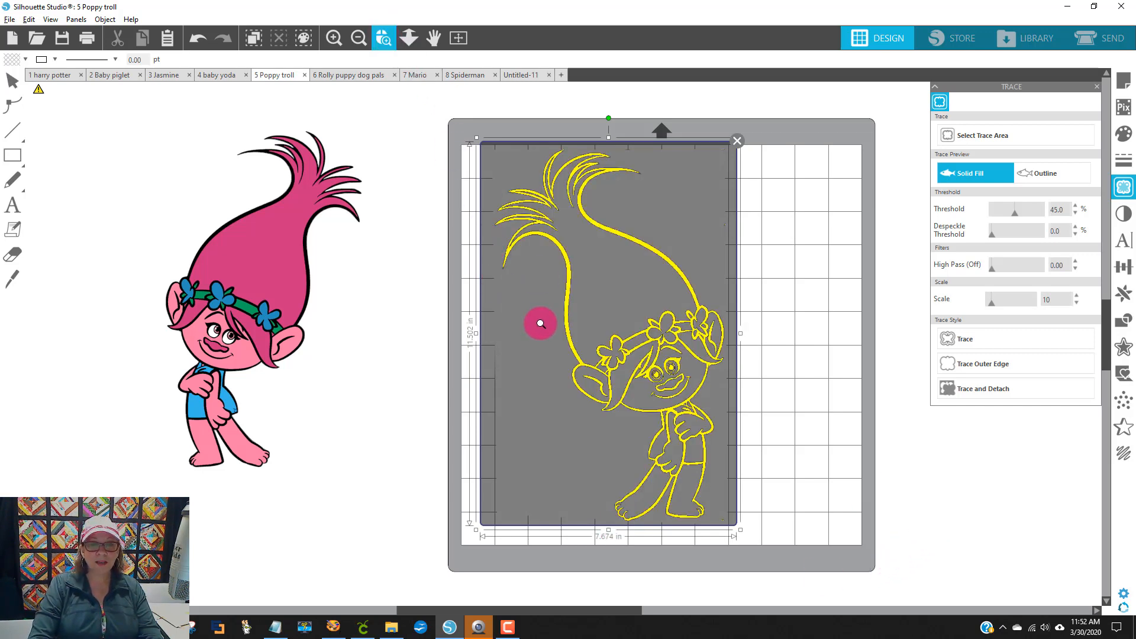
pyautogui.moveTo(540, 322); pyautogui.dragTo(712, 513)
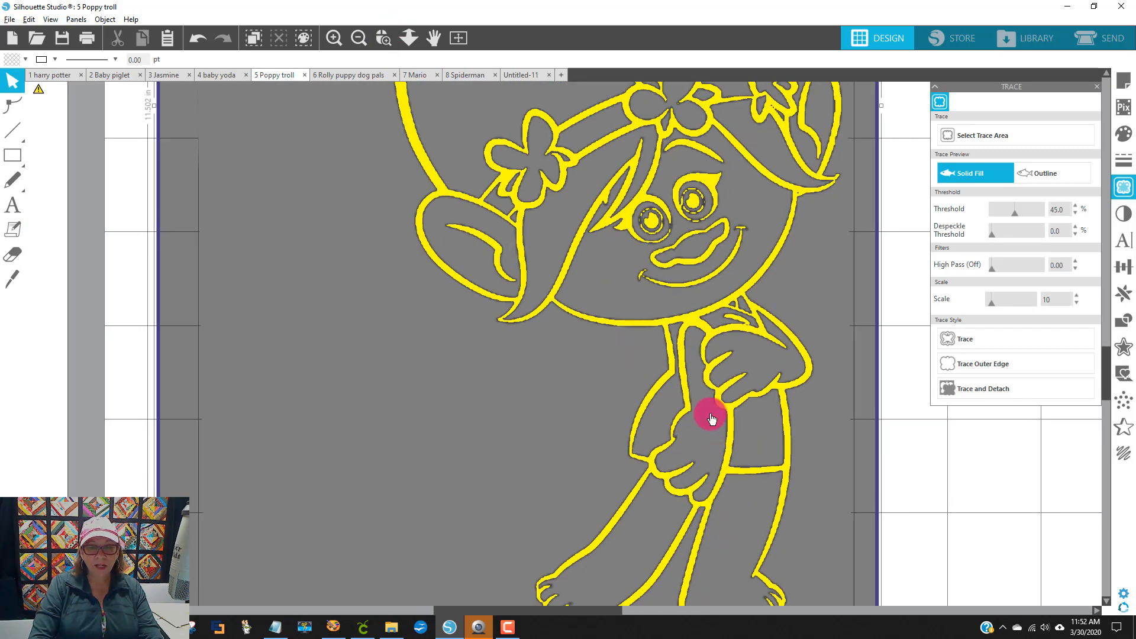
pyautogui.scroll(-3, 712, 418)
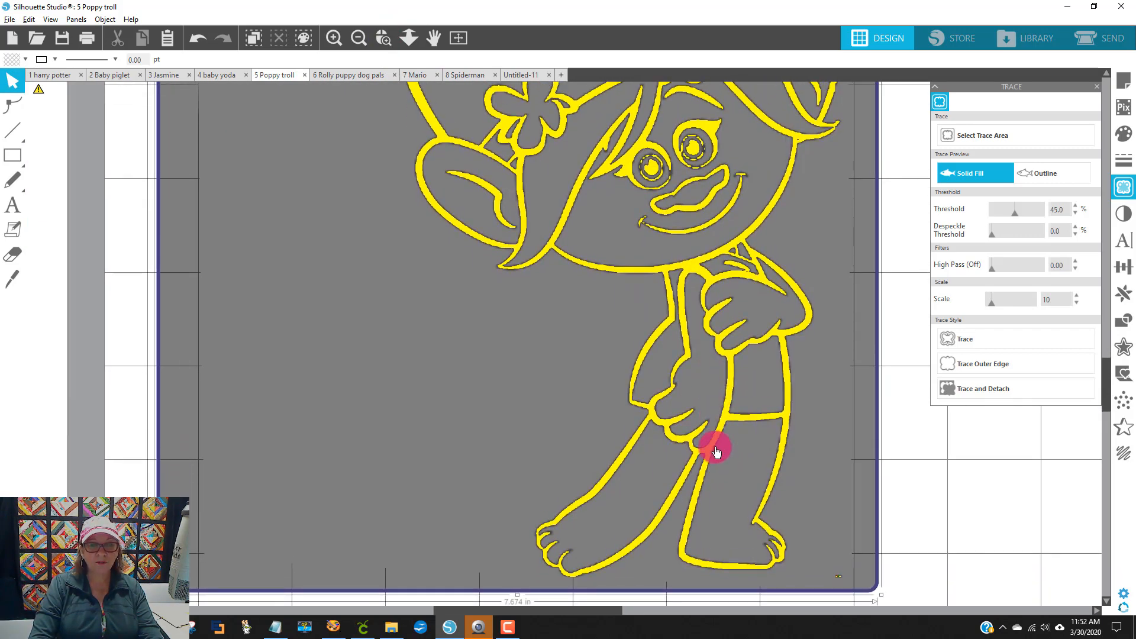
pyautogui.scroll(1, 716, 451)
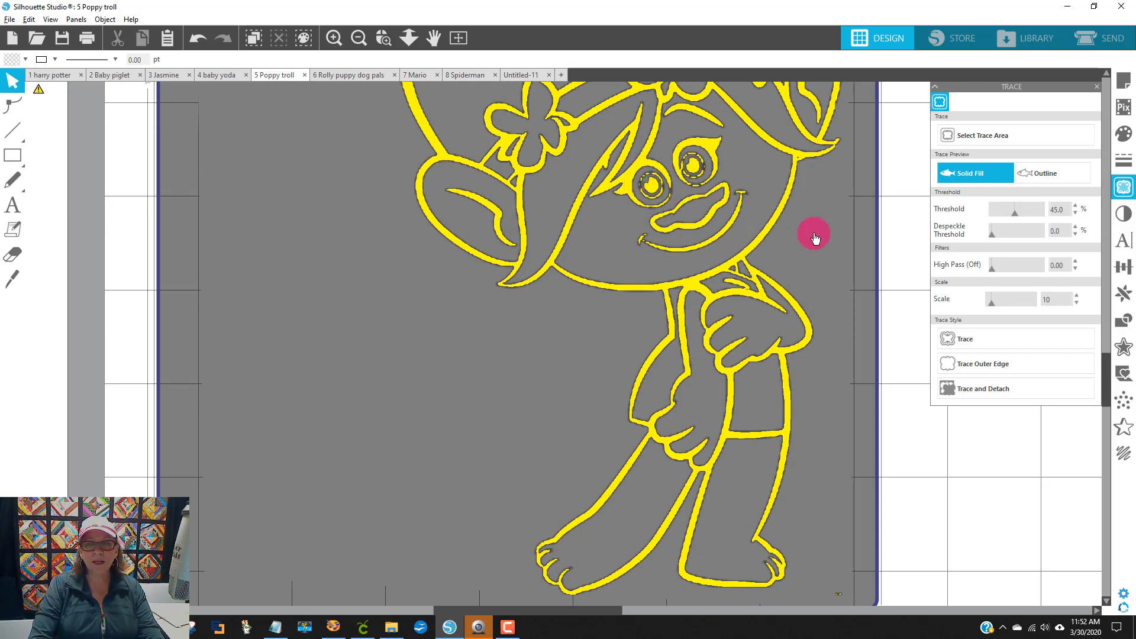
pyautogui.click(1076, 202)
pyautogui.click(1075, 202)
pyautogui.click(1076, 202)
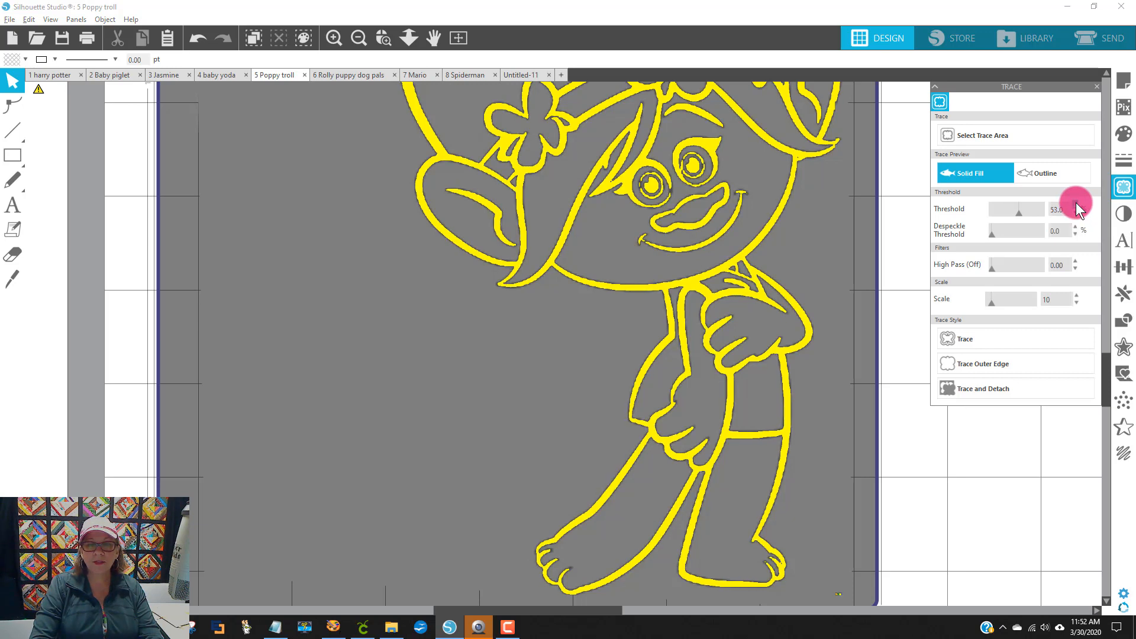
pyautogui.click(1076, 202)
pyautogui.click(1075, 203)
pyautogui.click(1075, 202)
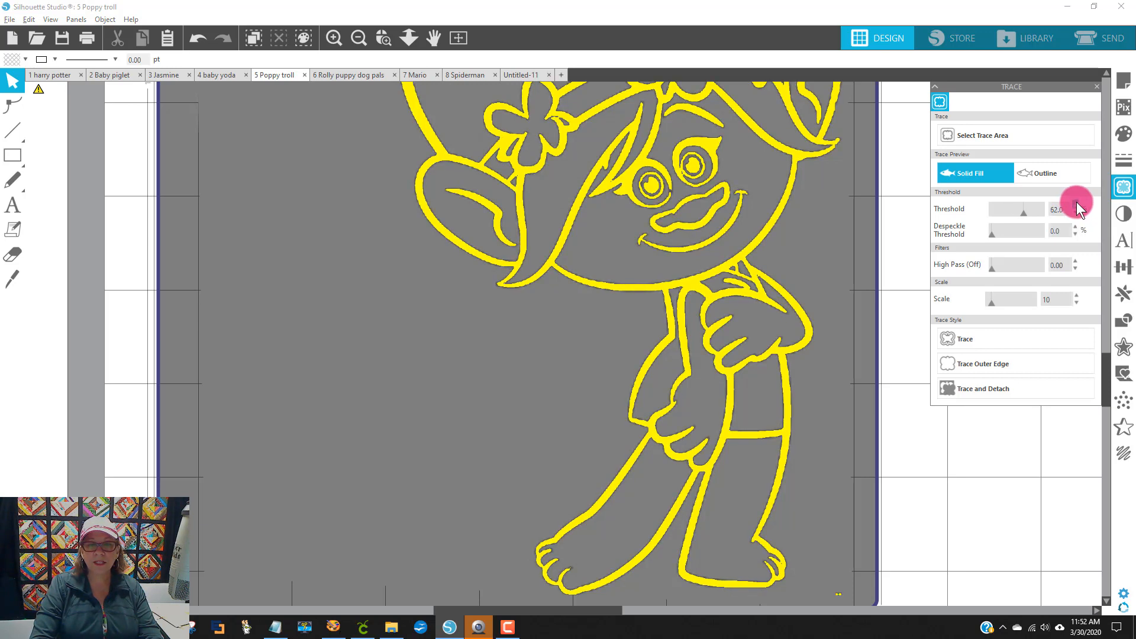
pyautogui.click(1075, 202)
pyautogui.click(1076, 203)
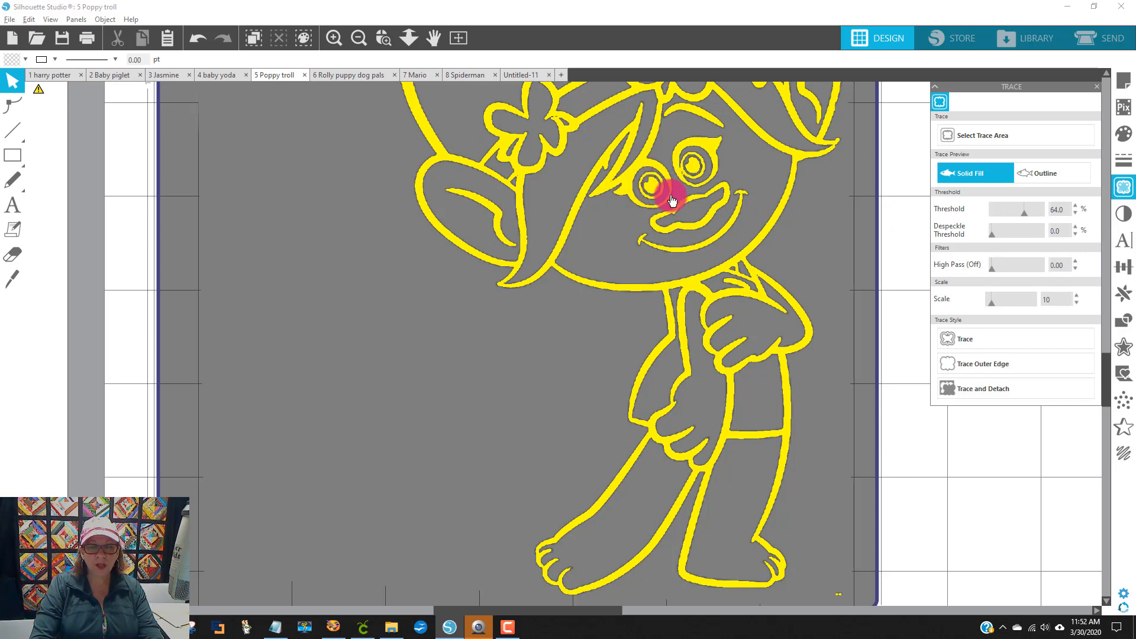
# Trace the whole line drawing with the Trace style, then move the original image off the traced lines and delete it.
pyautogui.scroll(2, 680, 225)
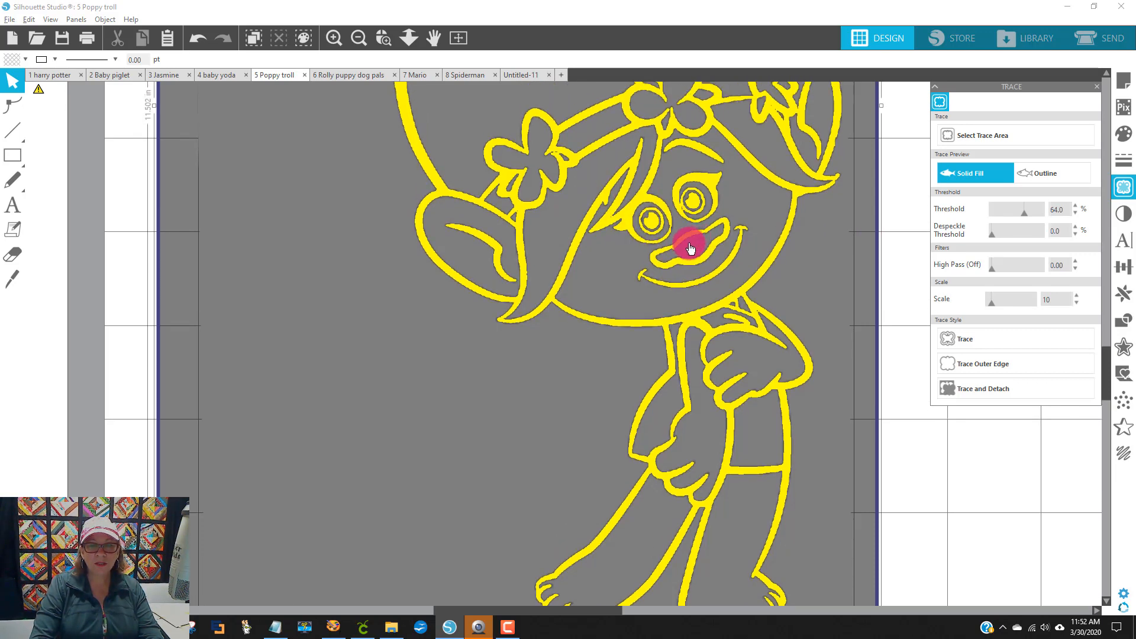
pyautogui.scroll(5, 689, 248)
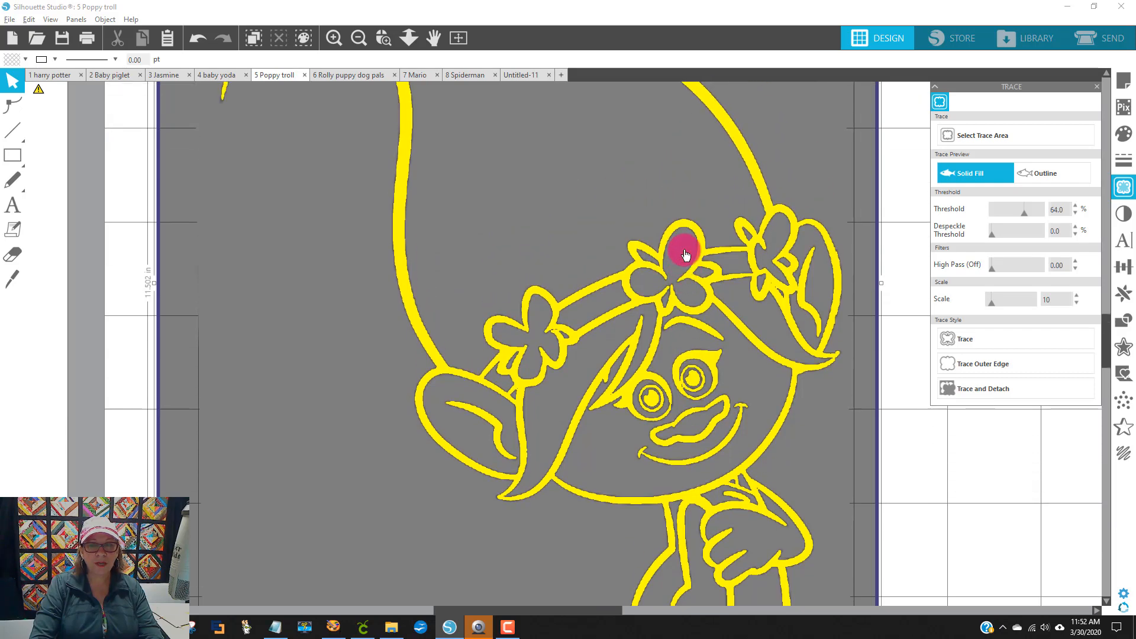
pyautogui.scroll(8, 685, 255)
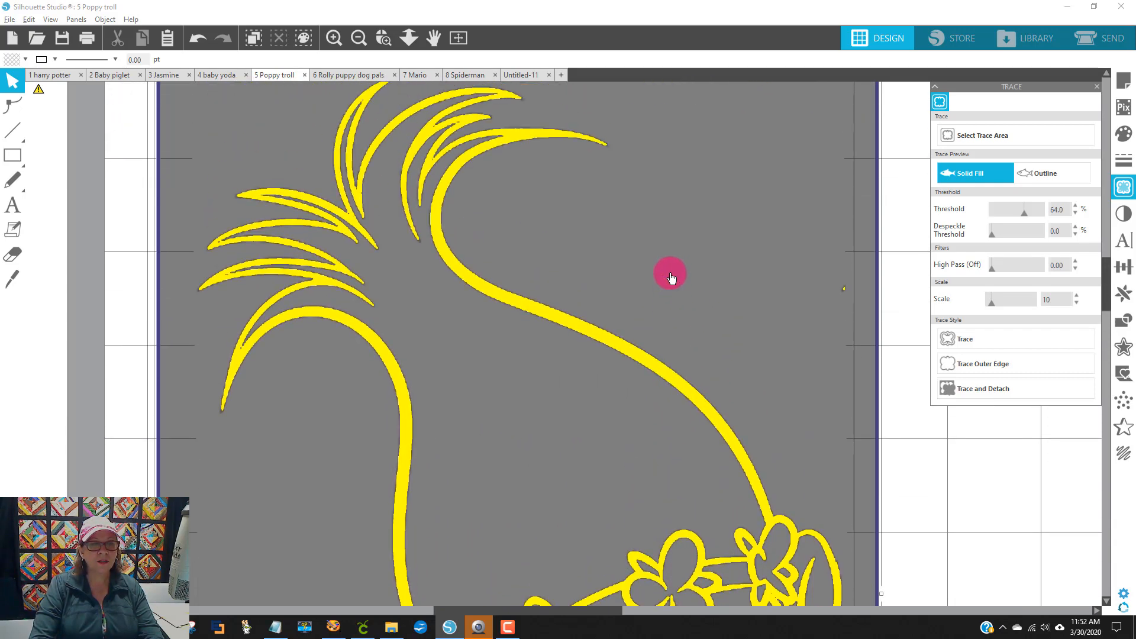
pyautogui.scroll(-7, 670, 277)
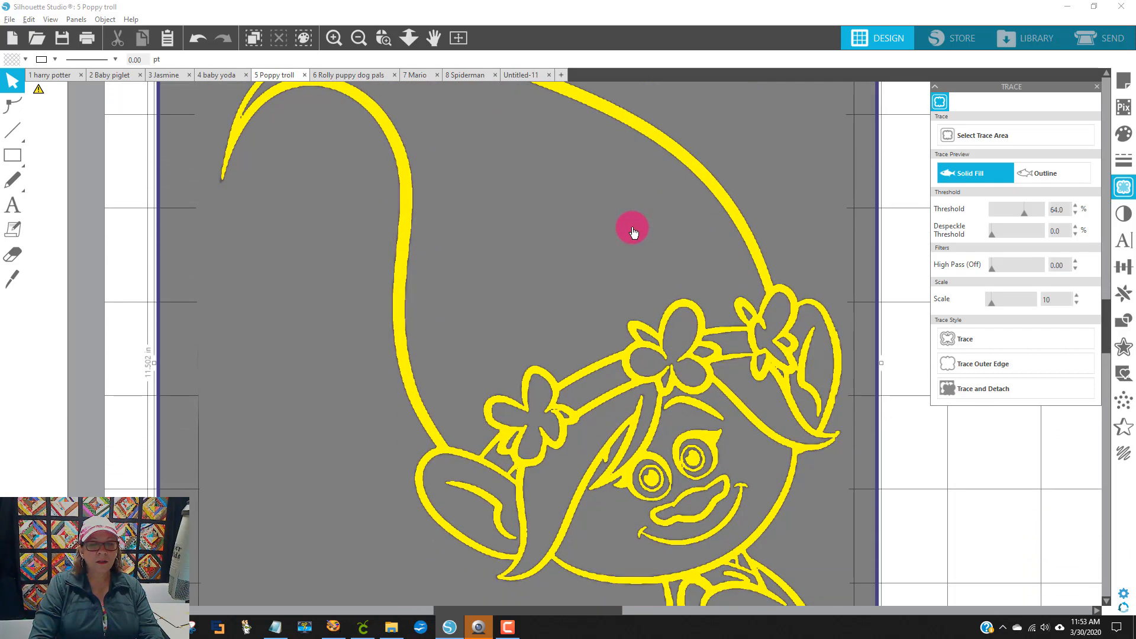
pyautogui.scroll(-2, 632, 230)
pyautogui.click(365, 34)
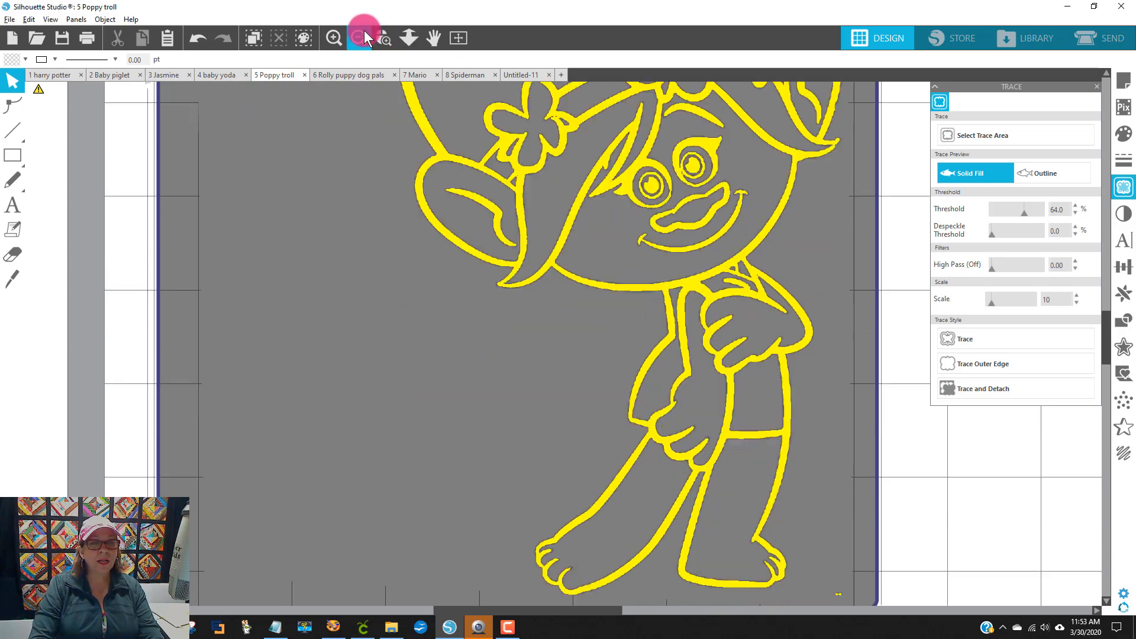
pyautogui.click(567, 401)
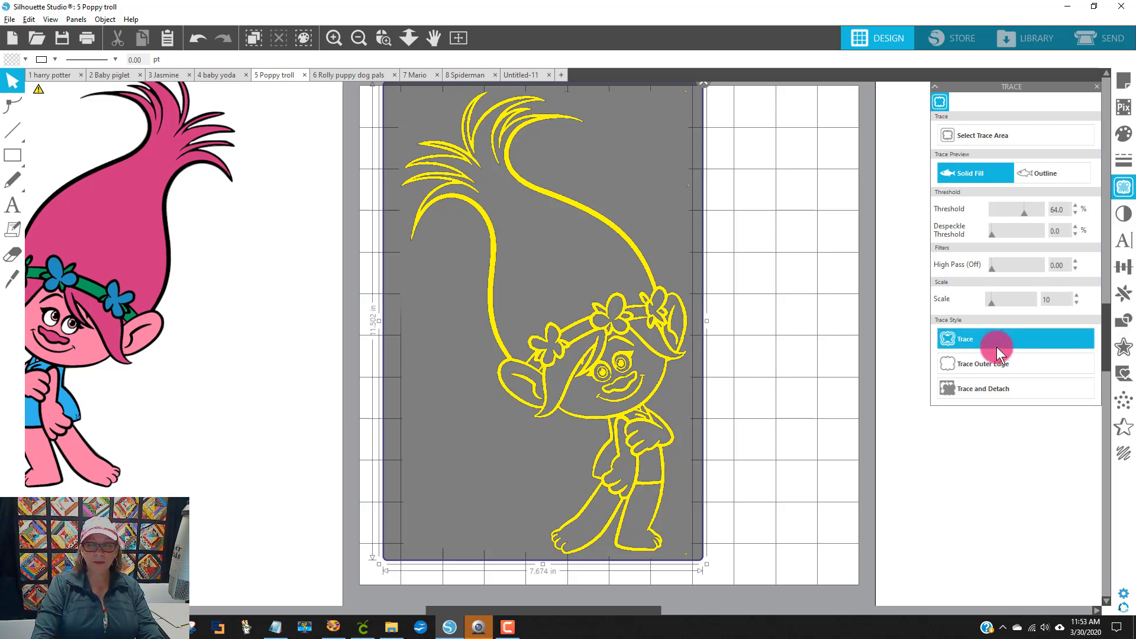
pyautogui.click(1014, 337)
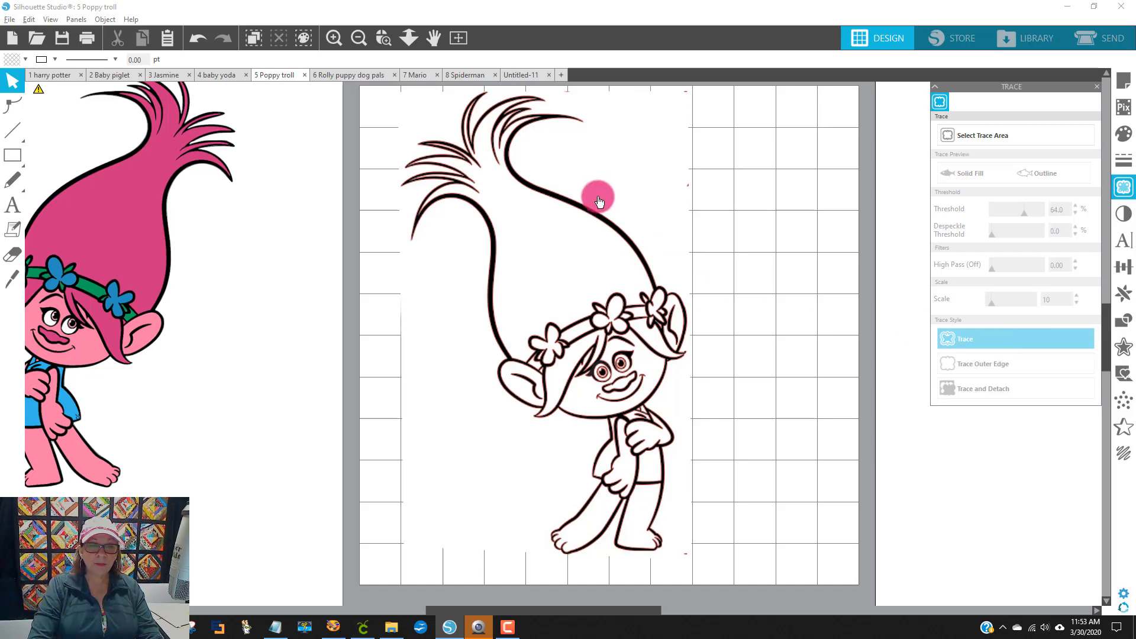
pyautogui.moveTo(596, 195)
pyautogui.mouseDown()
pyautogui.moveTo(684, 232)
pyautogui.moveTo(792, 240)
pyautogui.moveTo(907, 218)
pyautogui.moveTo(819, 243)
pyautogui.moveTo(816, 231)
pyautogui.mouseUp()
pyautogui.press('Delete')
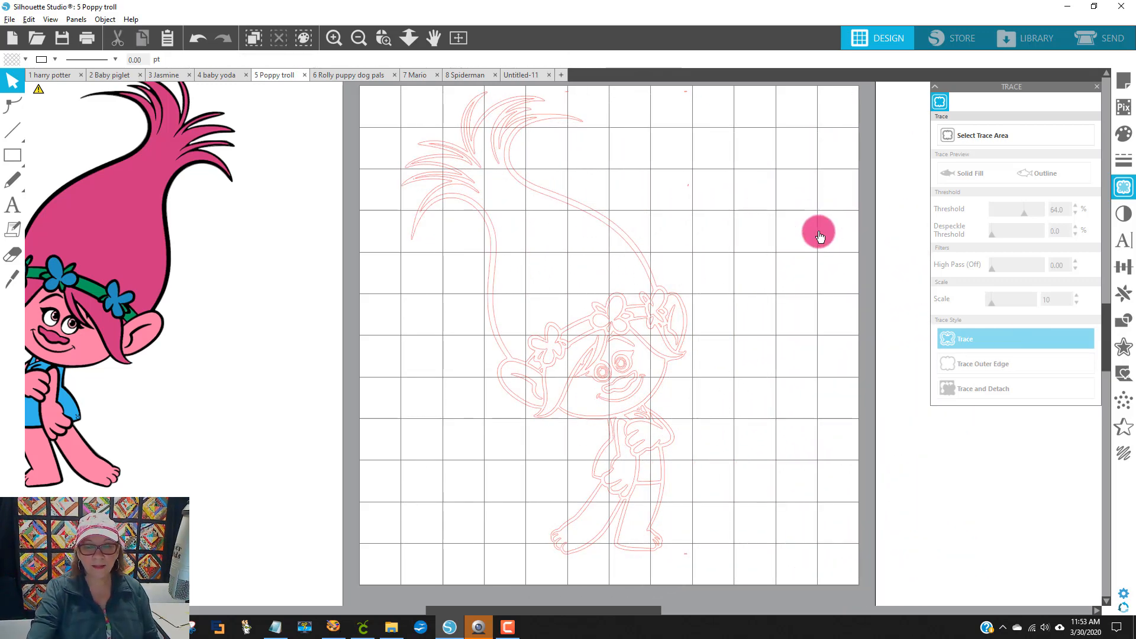
# Move the coloured troll closer to the mat and shift the traced outline slightly down and to the right on the page.
pyautogui.moveTo(152, 256); pyautogui.dragTo(273, 290)
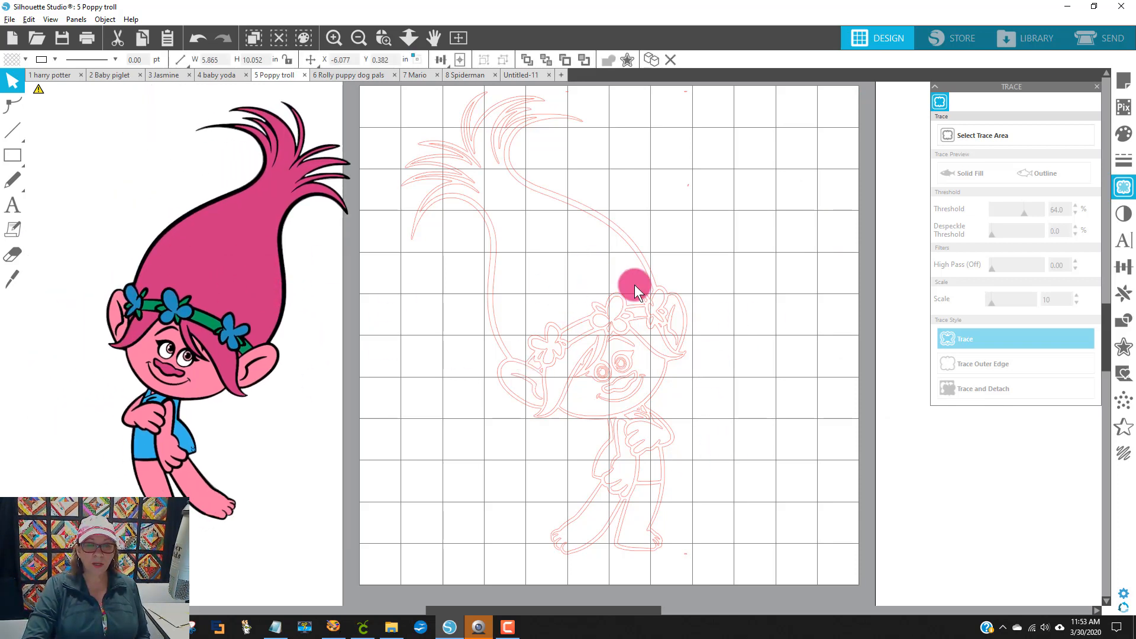
pyautogui.click(694, 462)
pyautogui.scroll(1, 695, 464)
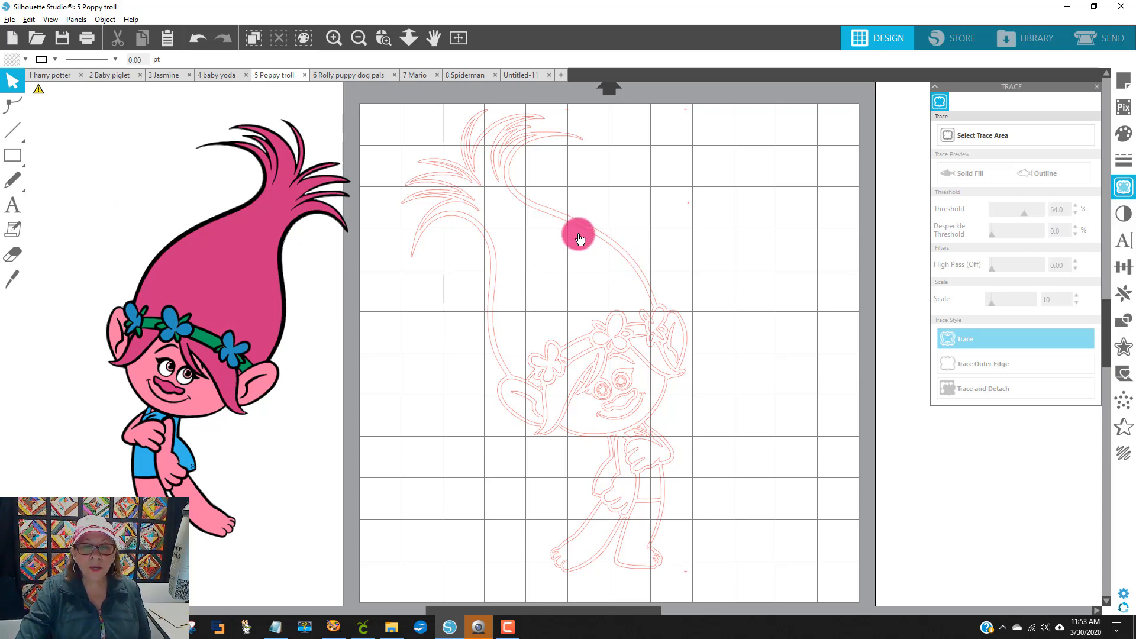
pyautogui.moveTo(578, 231)
pyautogui.mouseDown()
pyautogui.moveTo(572, 290)
pyautogui.moveTo(595, 266)
pyautogui.mouseUp()
pyautogui.click(485, 122)
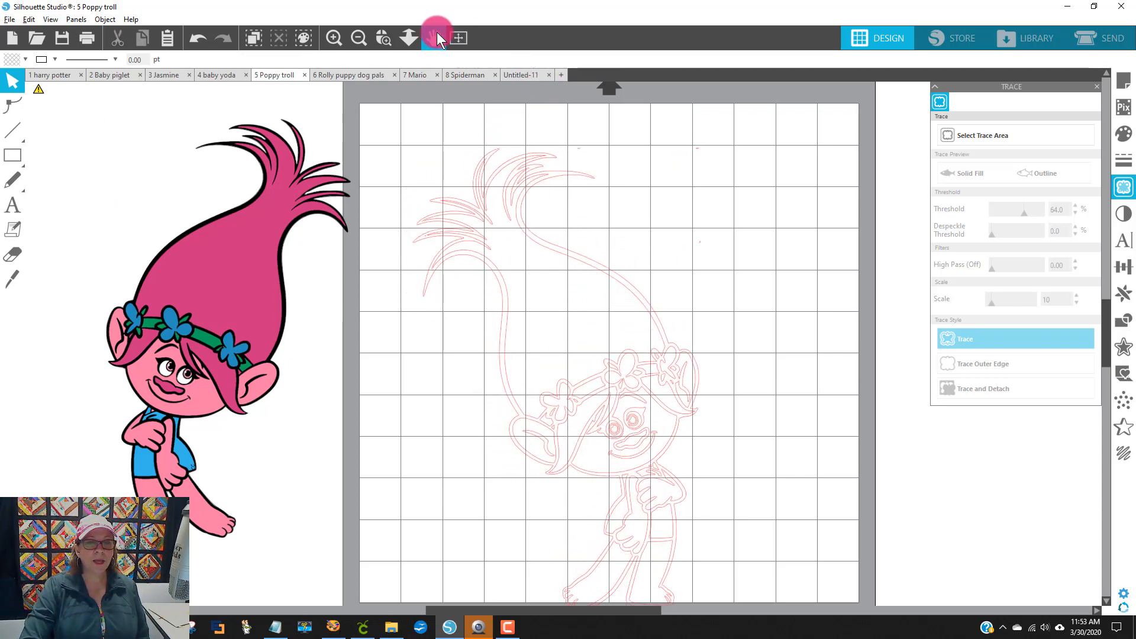
# Delete all edit points of the small stray mark nearest the tip of the hair on the traced outline.
pyautogui.click(385, 37)
pyautogui.moveTo(488, 107); pyautogui.dragTo(768, 269)
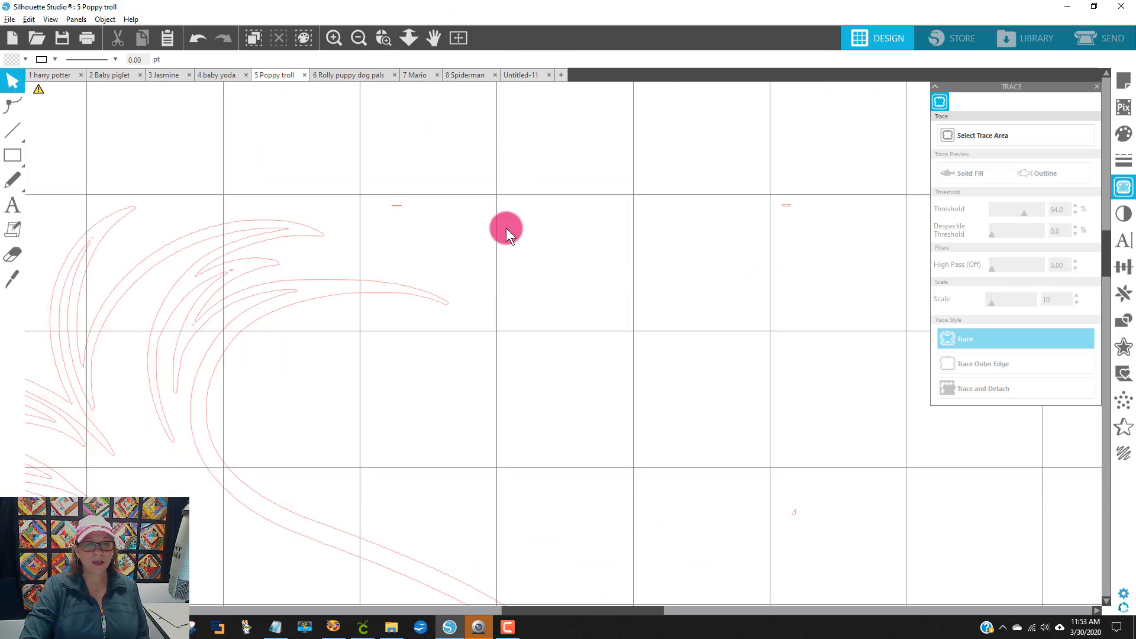
pyautogui.doubleClick(397, 207)
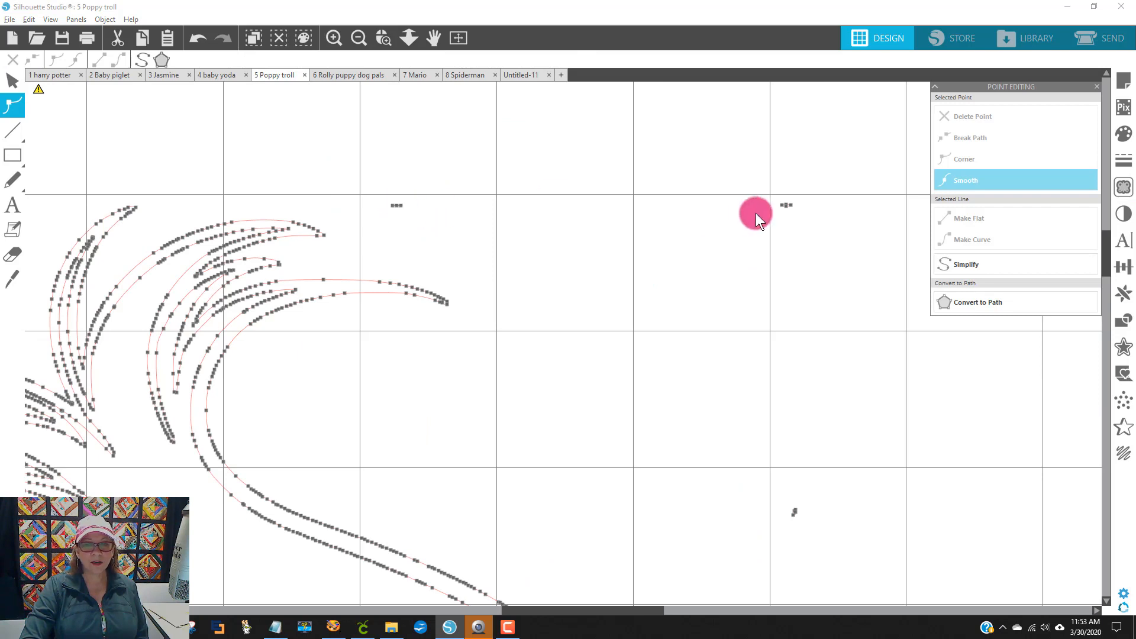
pyautogui.click(525, 269)
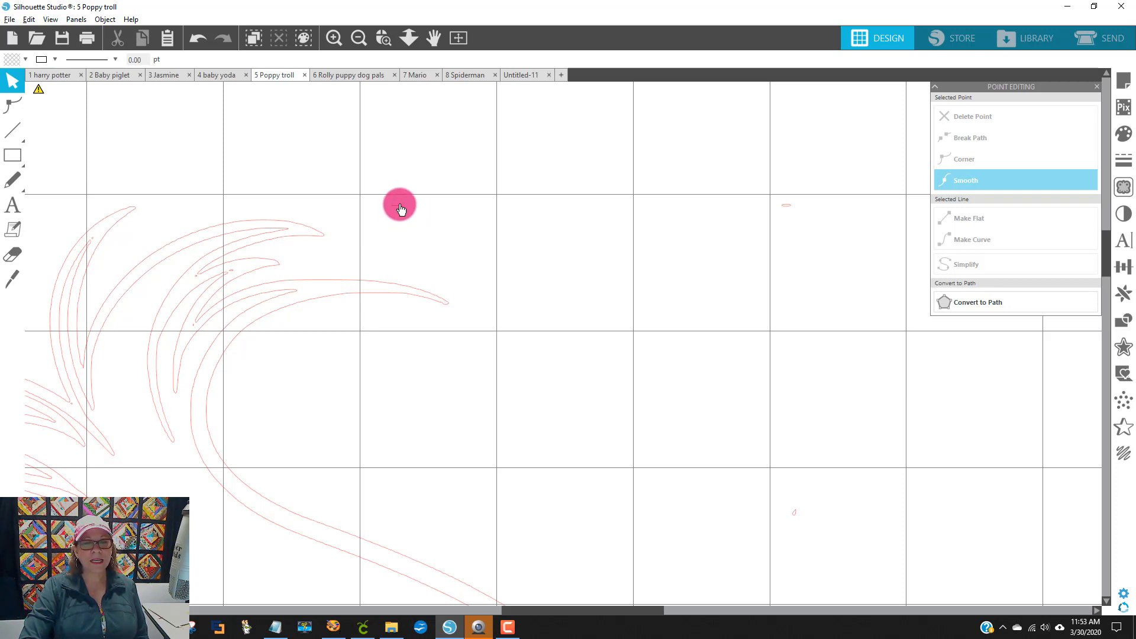
pyautogui.click(399, 211)
pyautogui.doubleClick(398, 211)
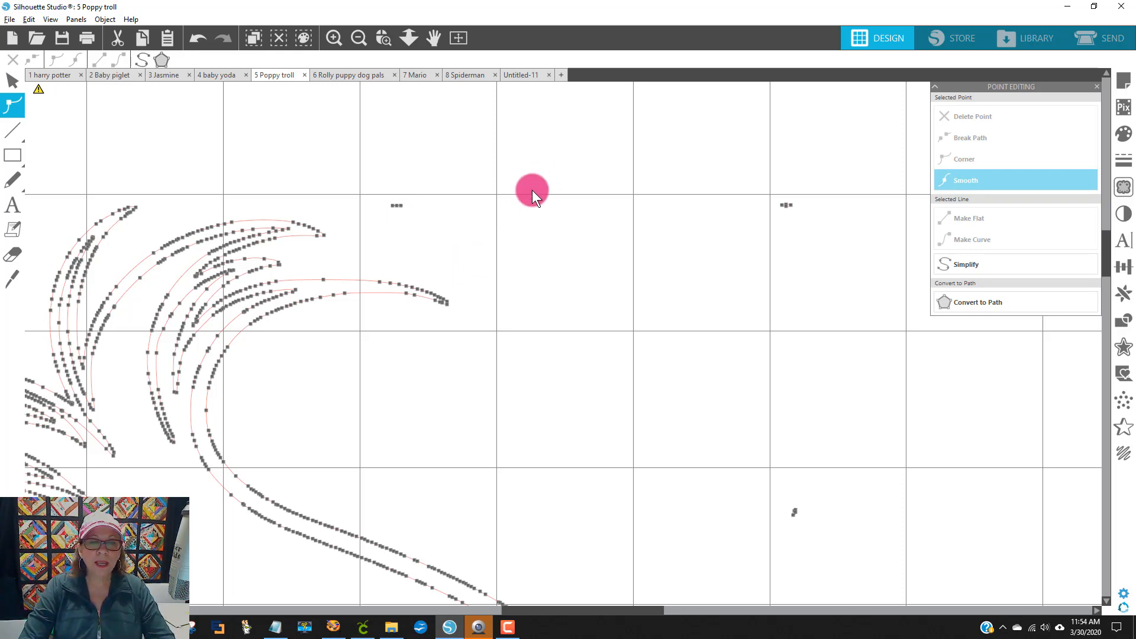
pyautogui.click(406, 209)
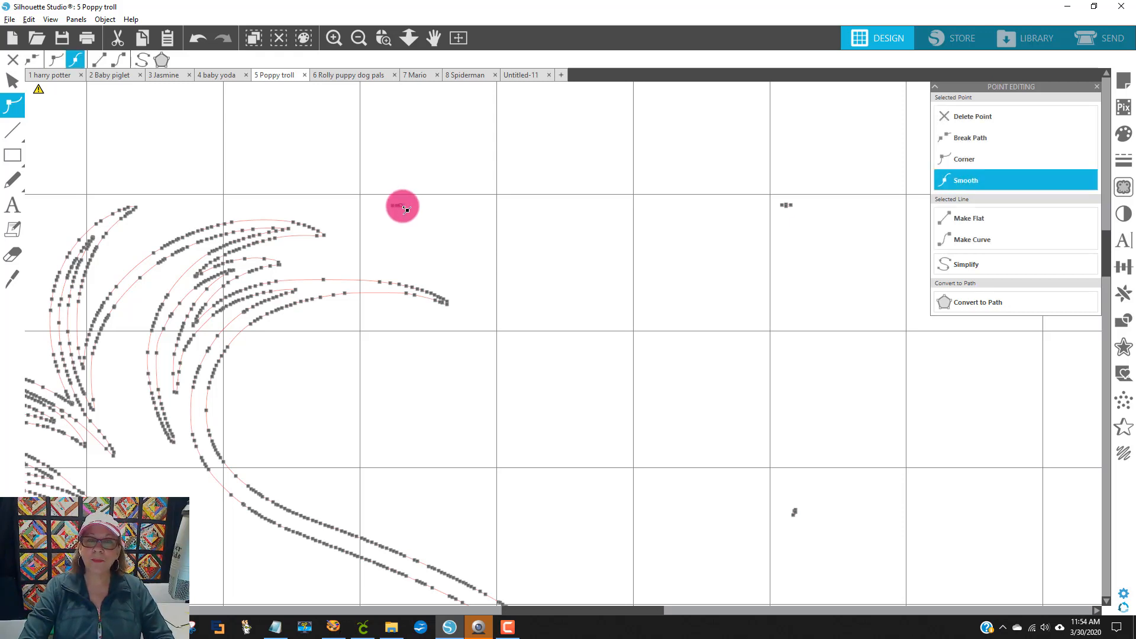
pyautogui.click(383, 39)
pyautogui.moveTo(370, 161); pyautogui.dragTo(434, 239)
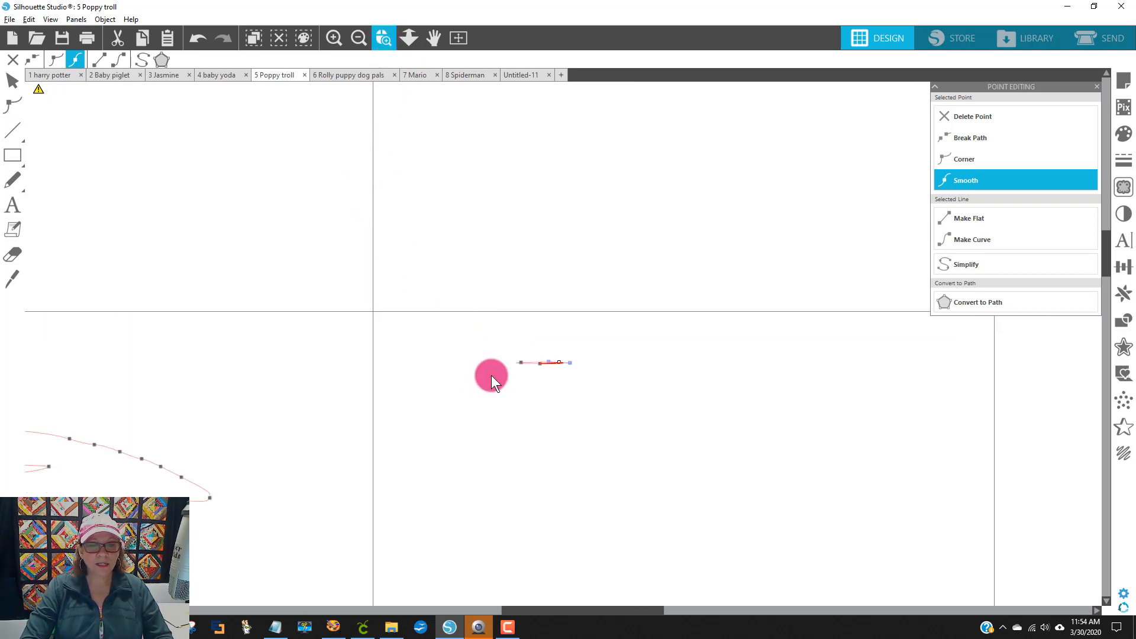
pyautogui.scroll(-1, 595, 370)
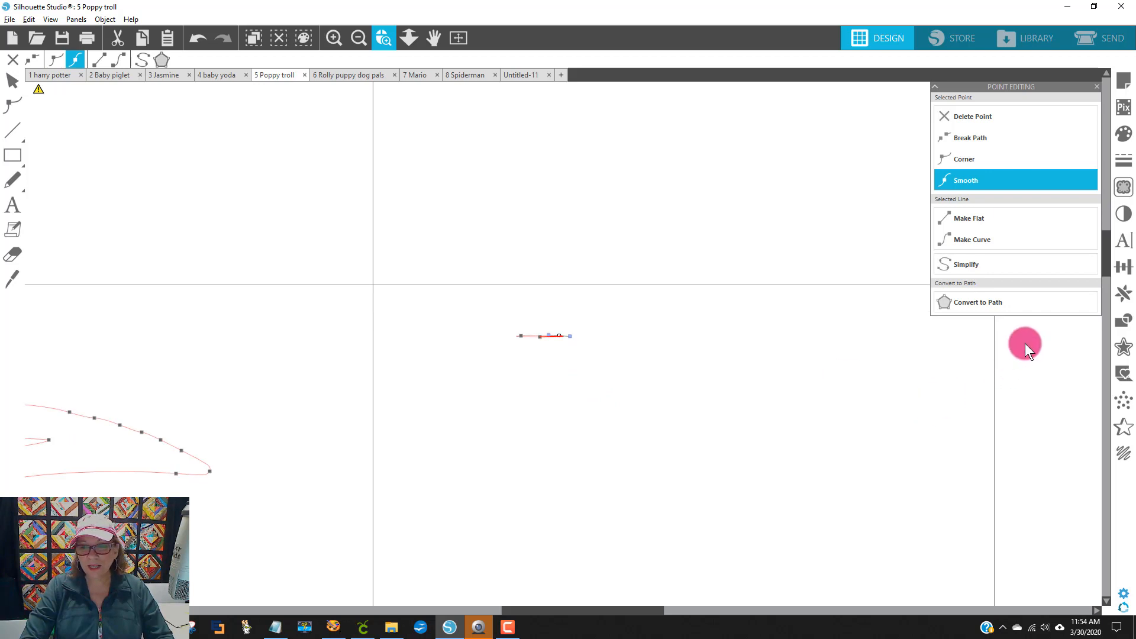
pyautogui.scroll(-1, 560, 343)
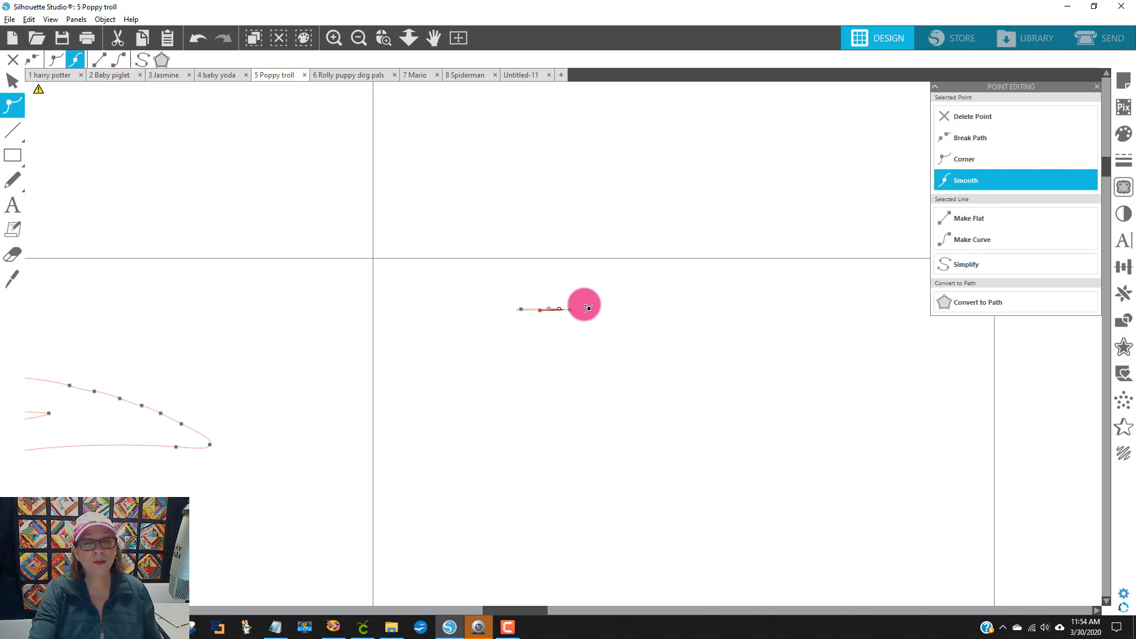
pyautogui.press('Delete')
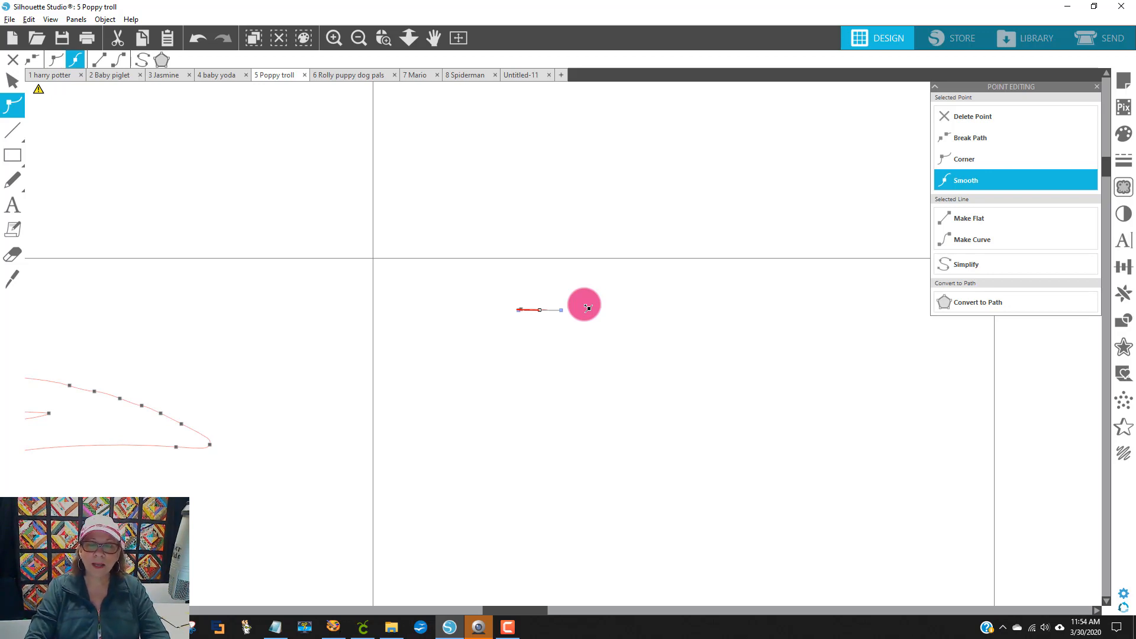
pyautogui.press('Delete')
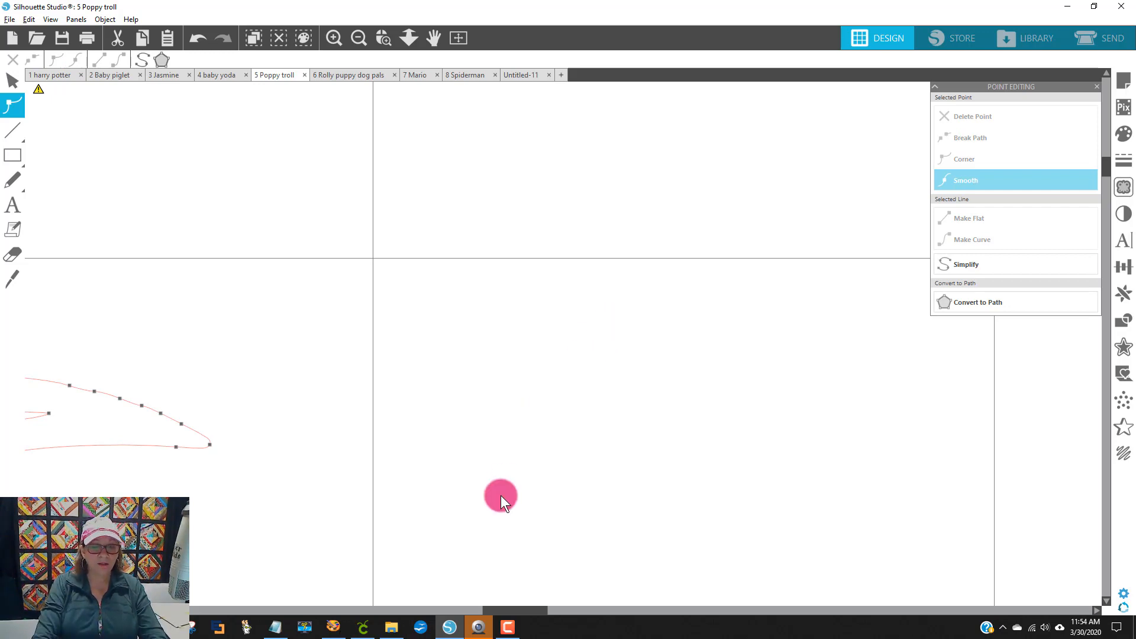
# Delete all edit points of the second stray mark, farther from the hair tip at the same height.
pyautogui.moveTo(495, 612); pyautogui.dragTo(584, 619)
pyautogui.click(359, 35)
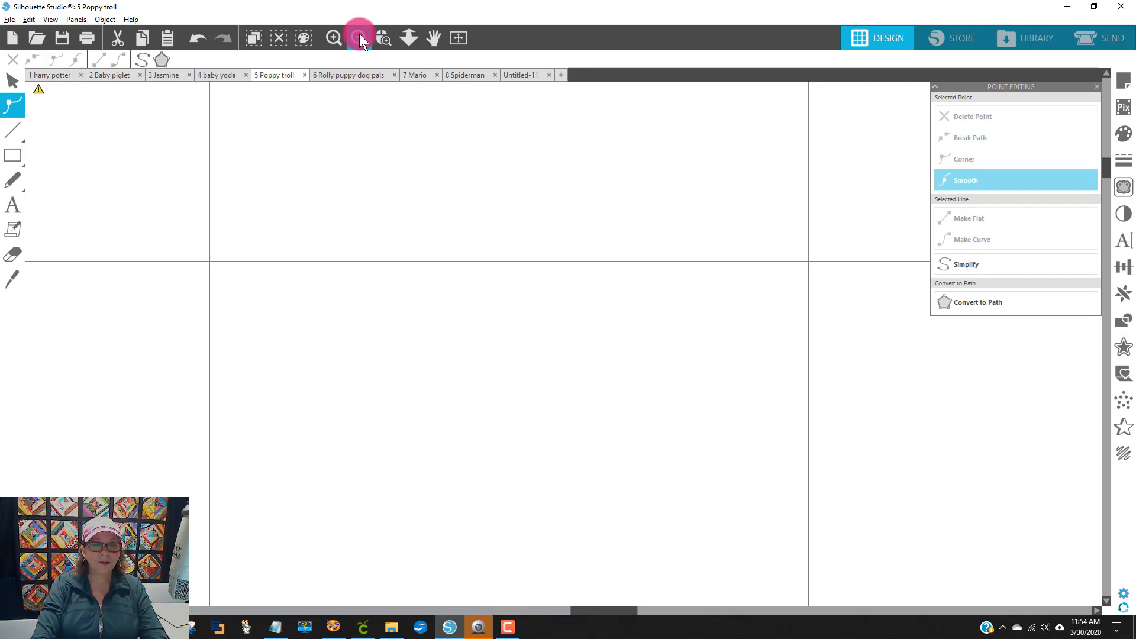
pyautogui.click(360, 34)
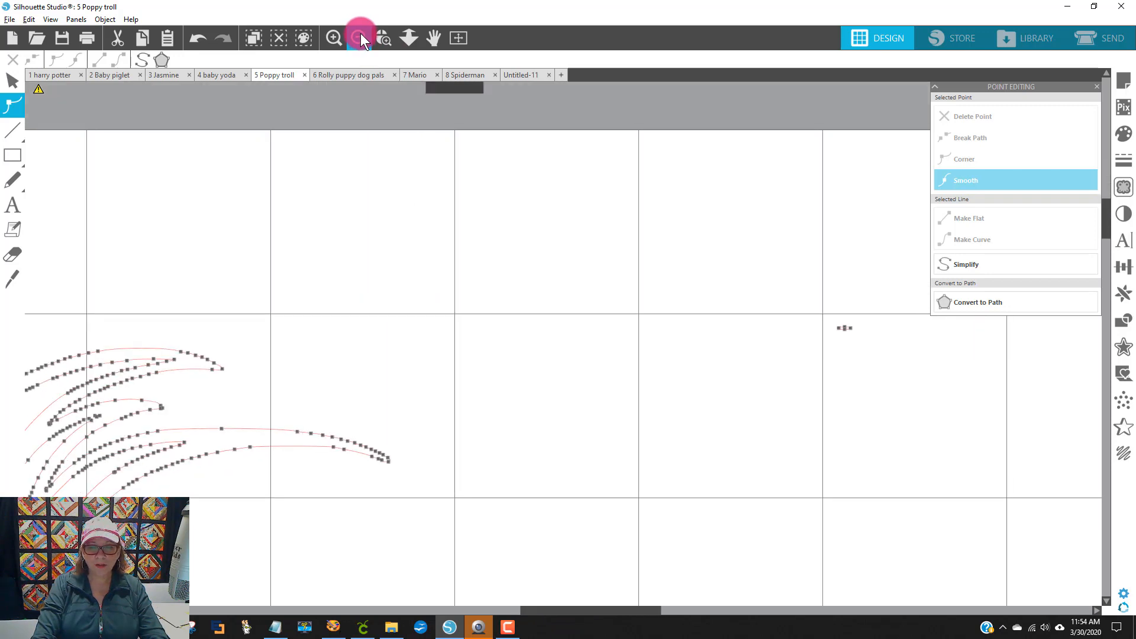
pyautogui.moveTo(538, 608); pyautogui.dragTo(585, 608)
pyautogui.click(754, 299)
pyautogui.click(754, 298)
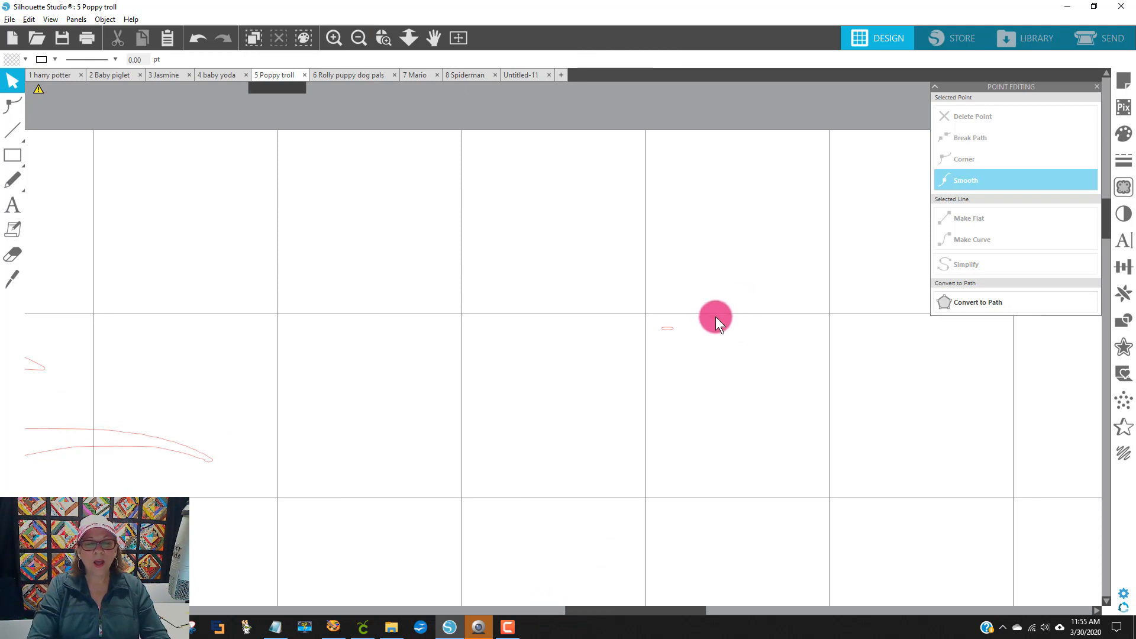
pyautogui.doubleClick(671, 332)
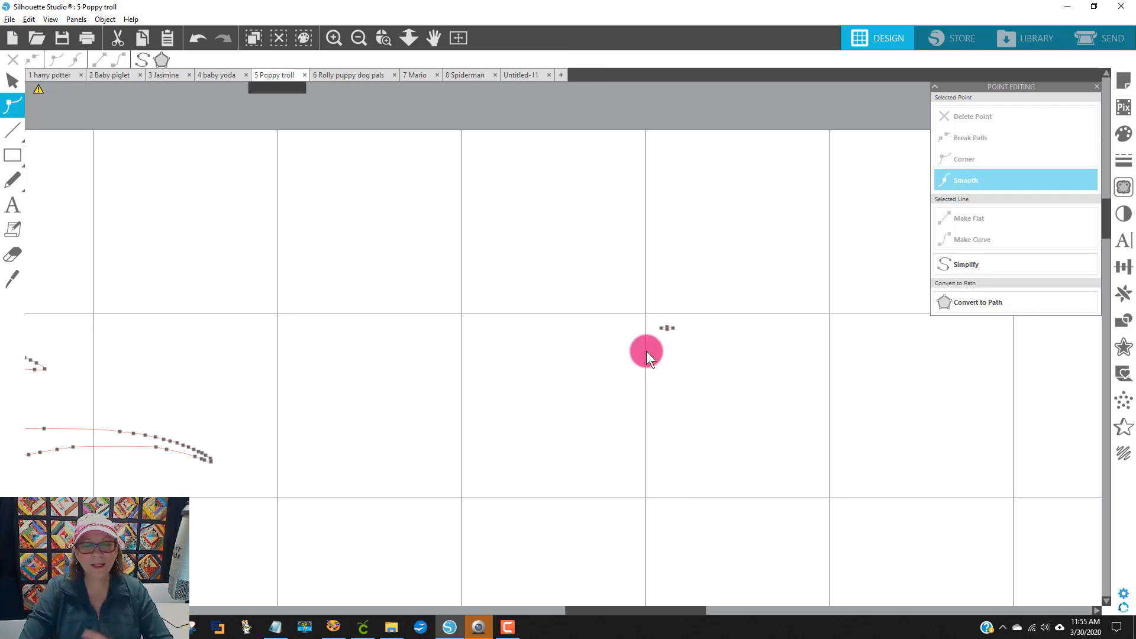
pyautogui.click(674, 329)
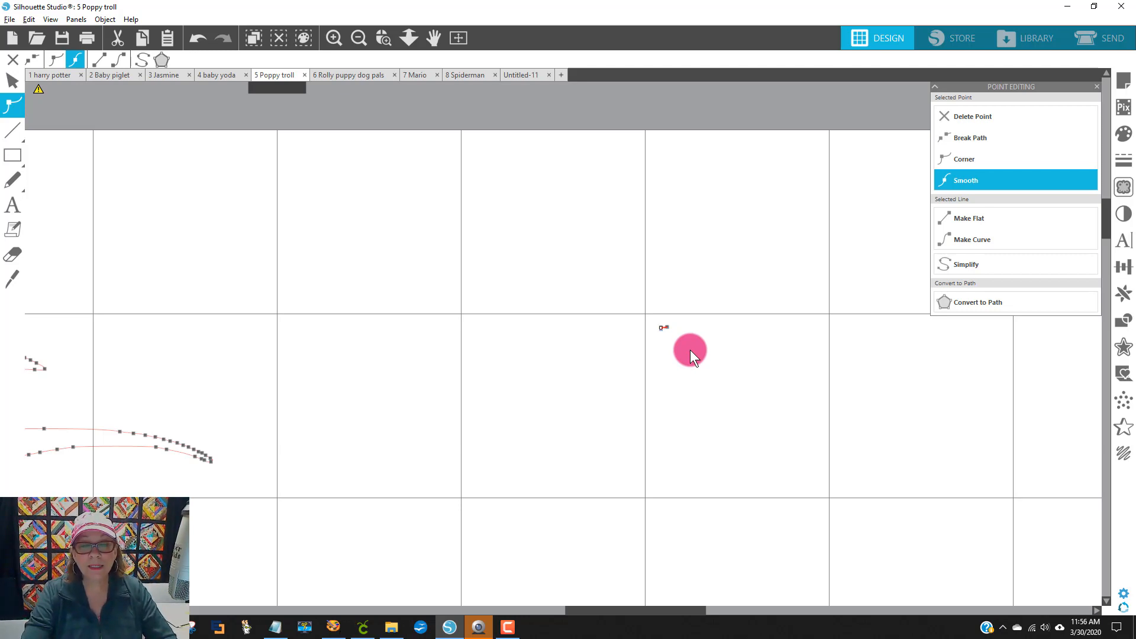
pyautogui.click(689, 350)
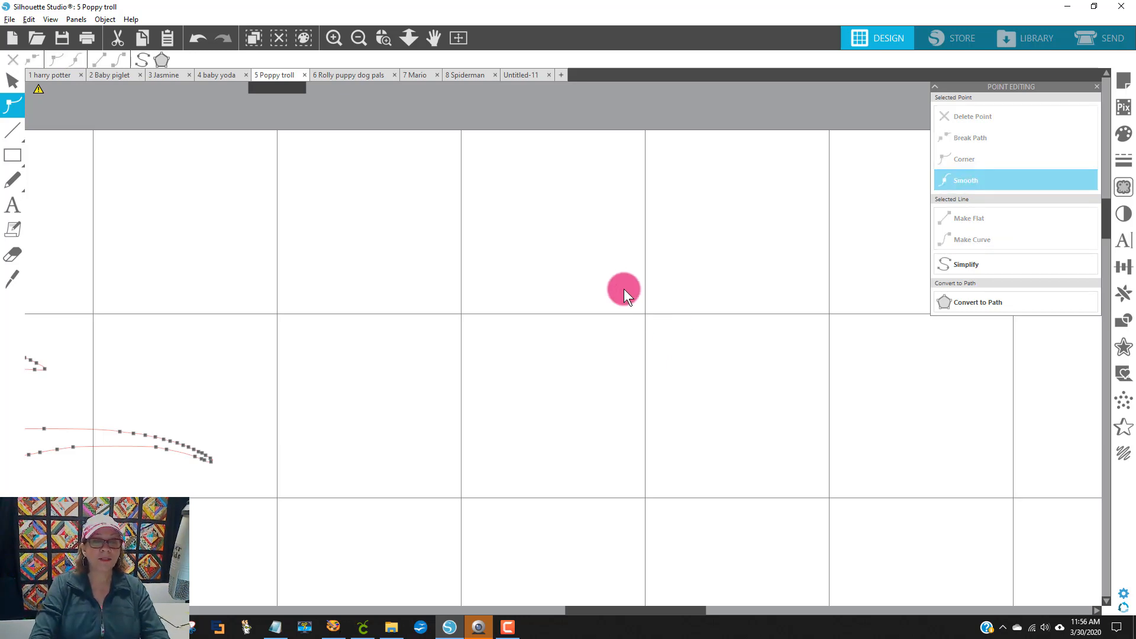
# Delete the tiny stray speck in the empty area beside the hair's long curve, then leave point editing.
pyautogui.click(359, 36)
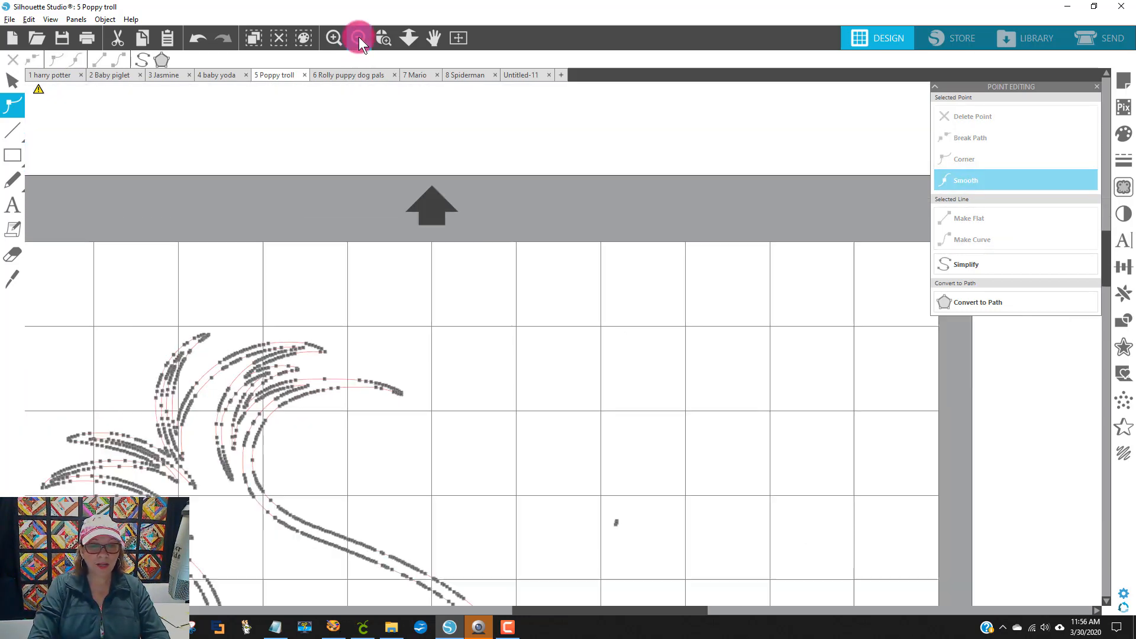
pyautogui.click(358, 37)
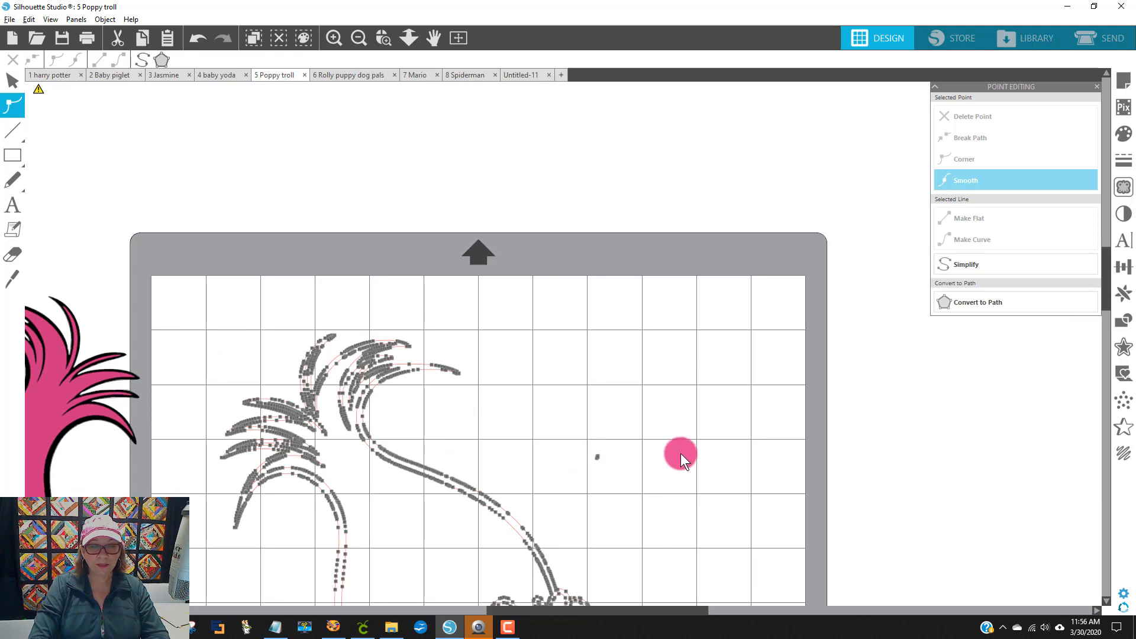
pyautogui.scroll(-5, 680, 453)
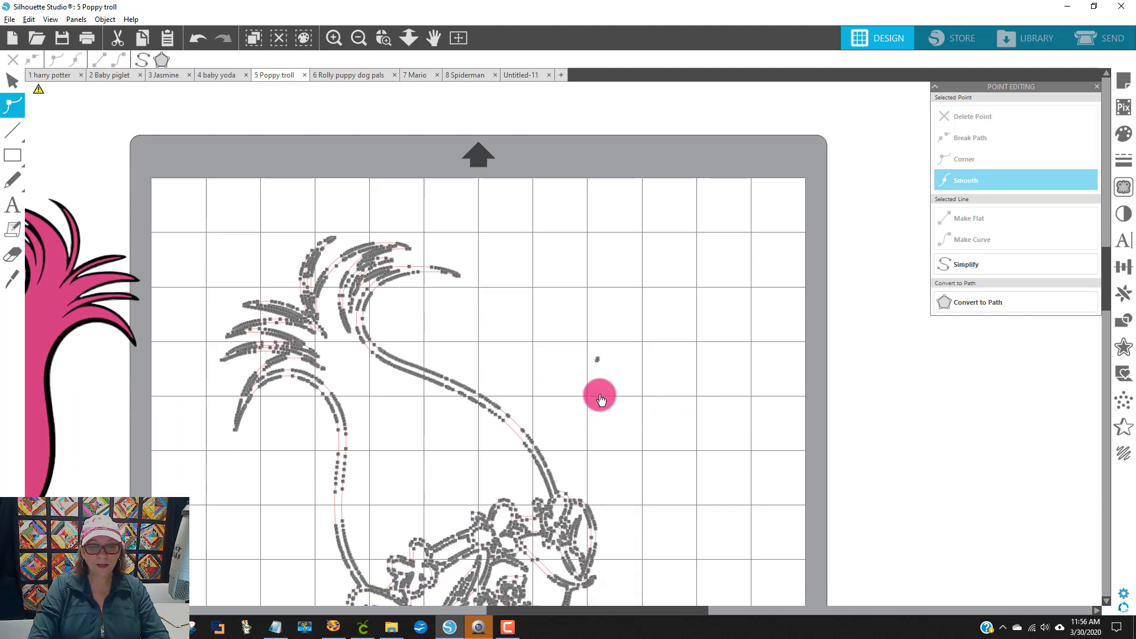
pyautogui.scroll(-1, 596, 358)
pyautogui.click(596, 357)
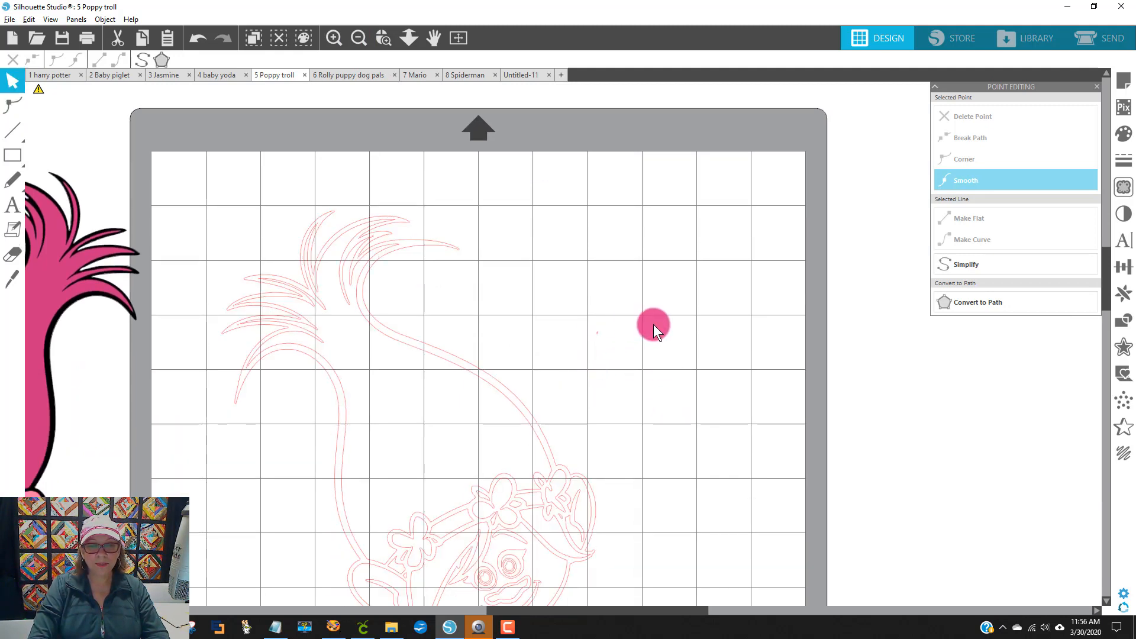
pyautogui.doubleClick(596, 332)
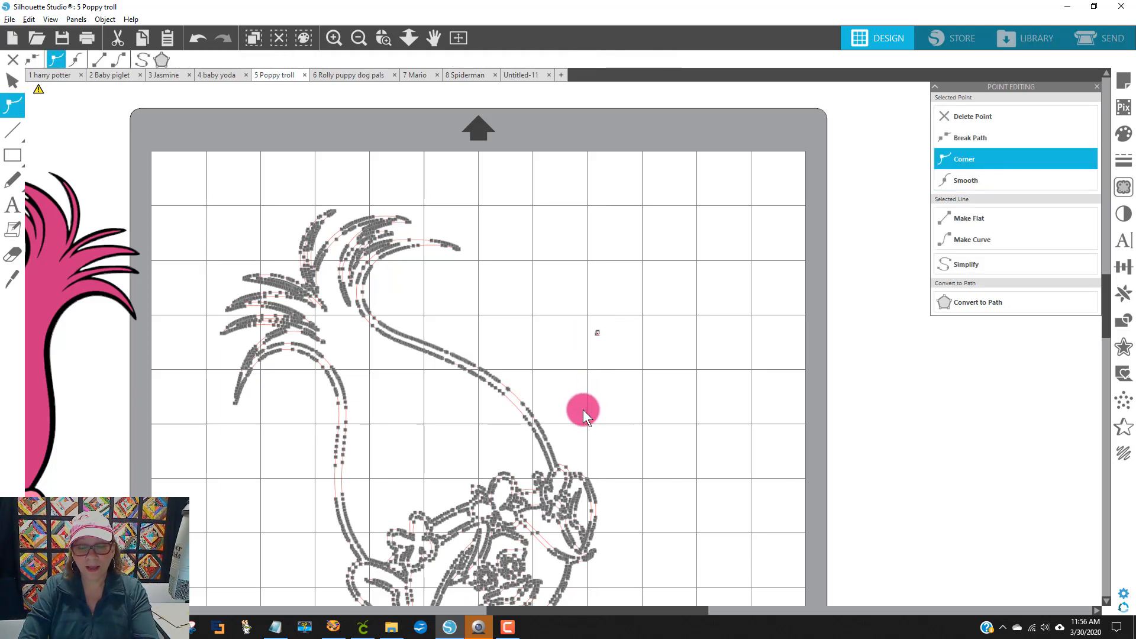
pyautogui.click(611, 380)
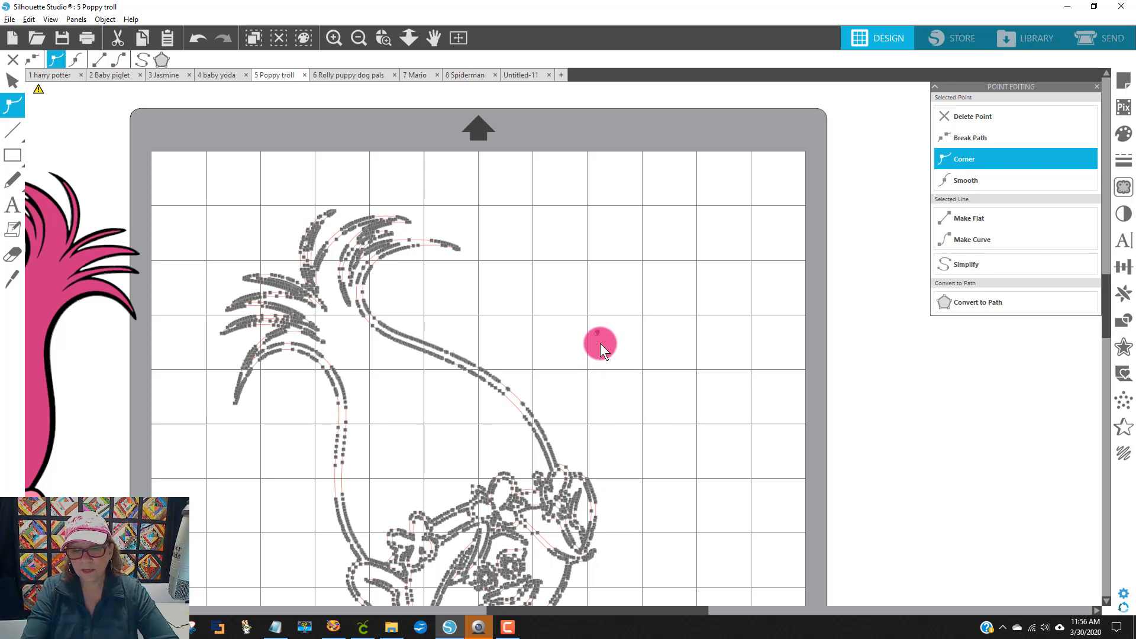
pyautogui.press('Delete')
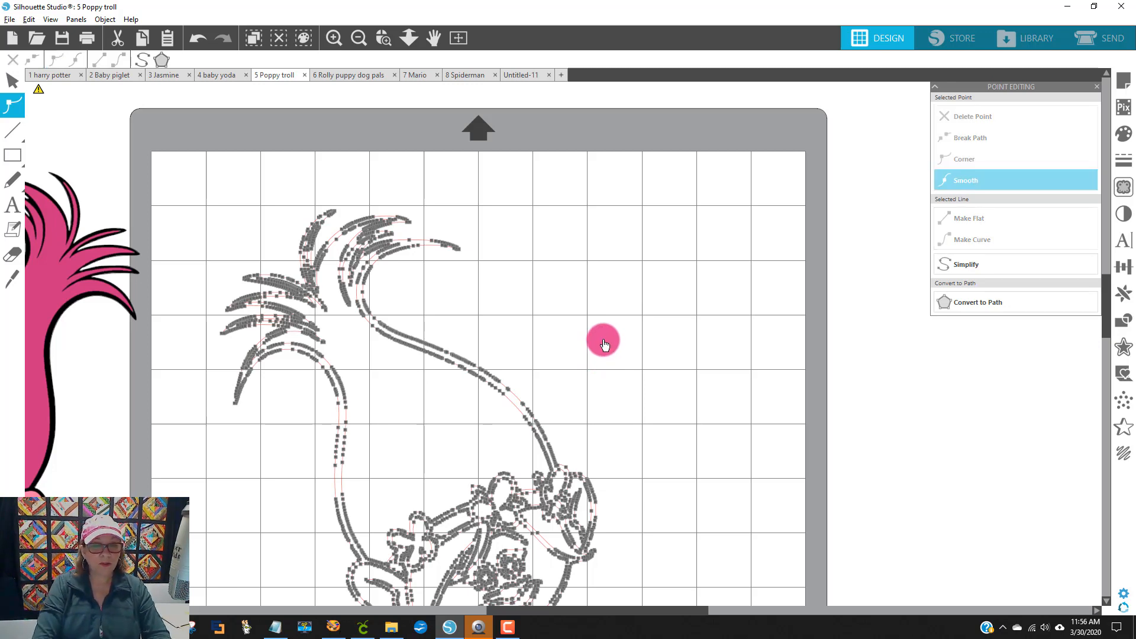
pyautogui.click(550, 275)
# Move the whole traced outline up and to the right so the feet fit inside the page.
pyautogui.scroll(-3, 509, 219)
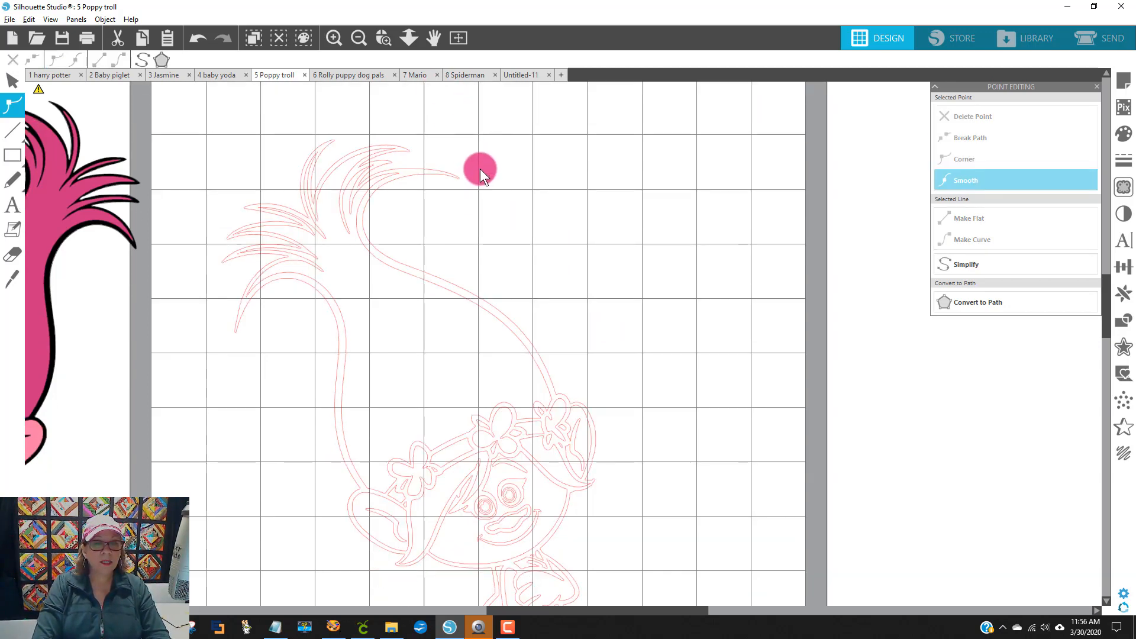
pyautogui.scroll(-6, 579, 248)
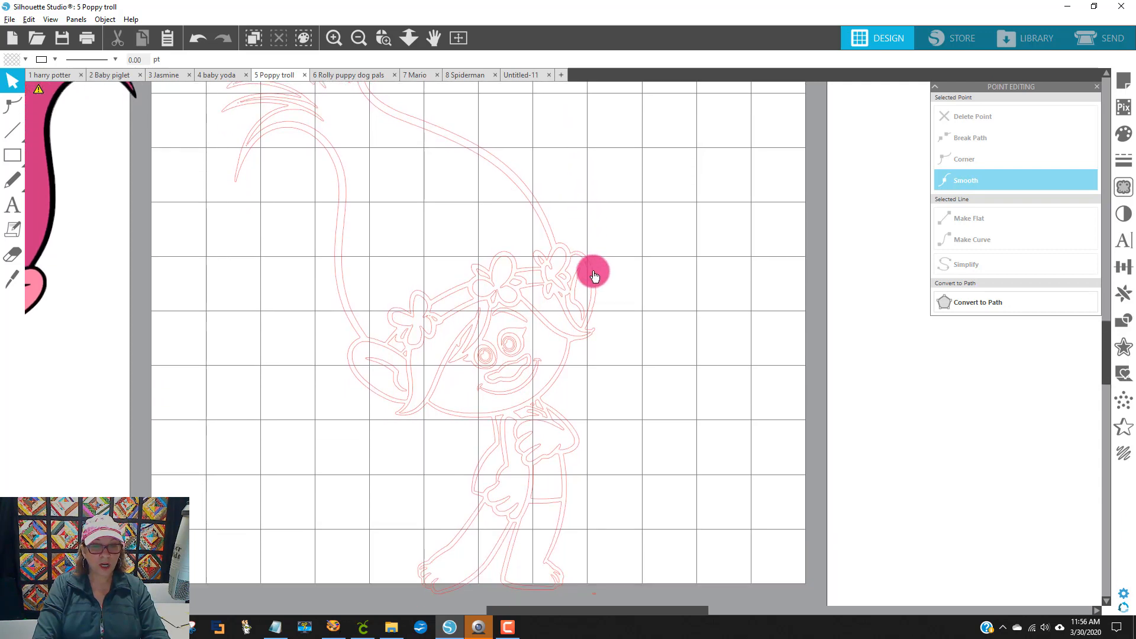
pyautogui.scroll(6, 589, 278)
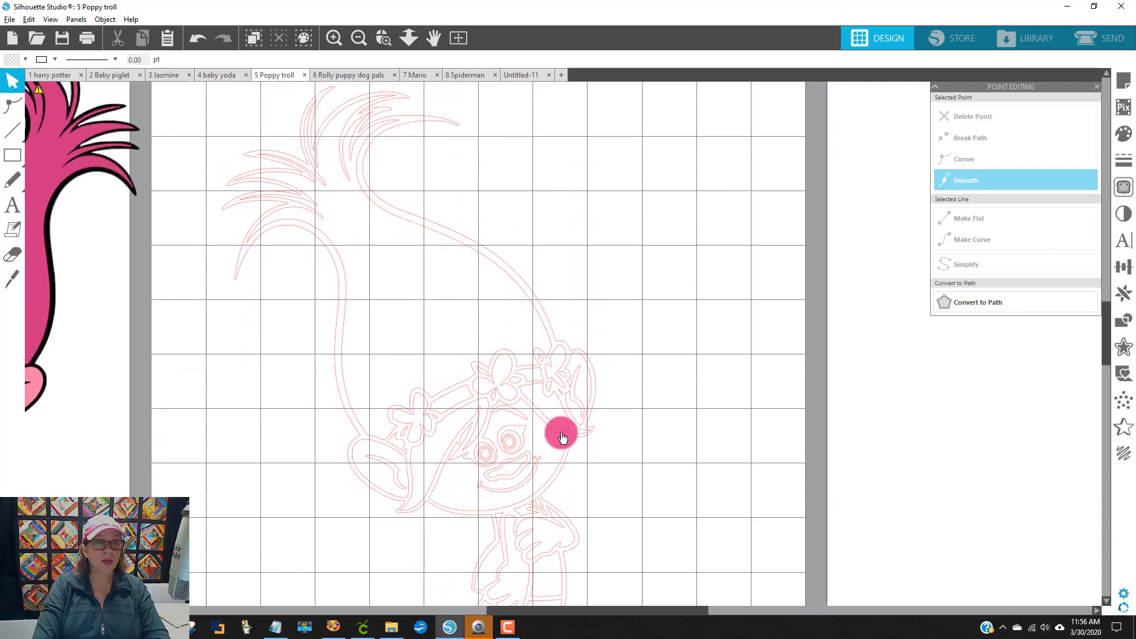
pyautogui.scroll(2, 414, 398)
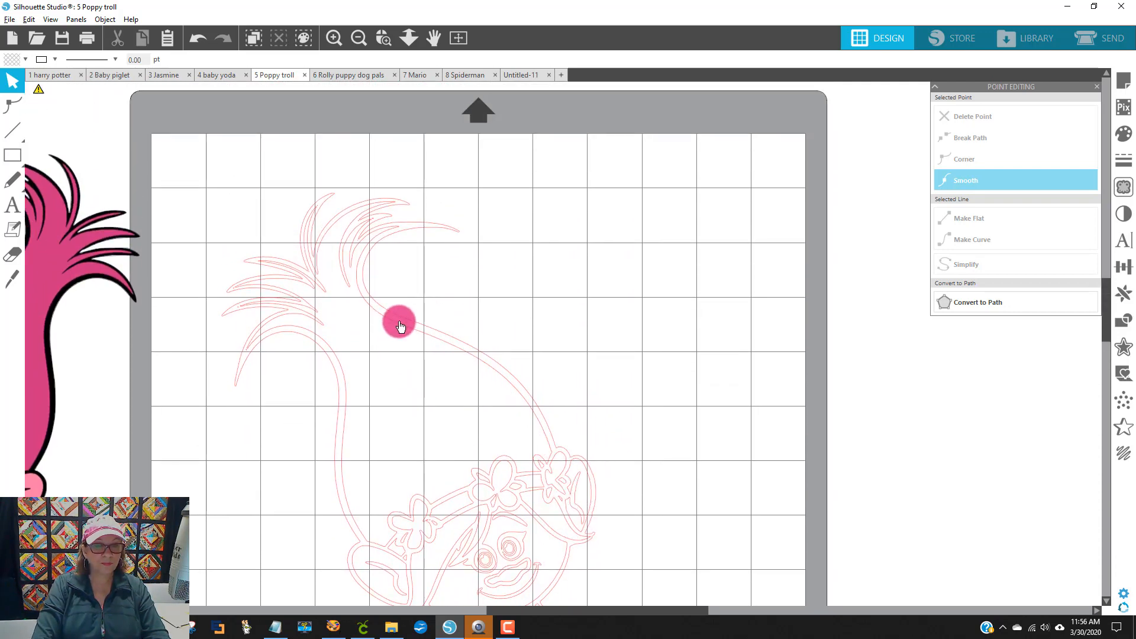
pyautogui.click(430, 291)
pyautogui.moveTo(431, 290); pyautogui.dragTo(441, 278)
pyautogui.click(502, 295)
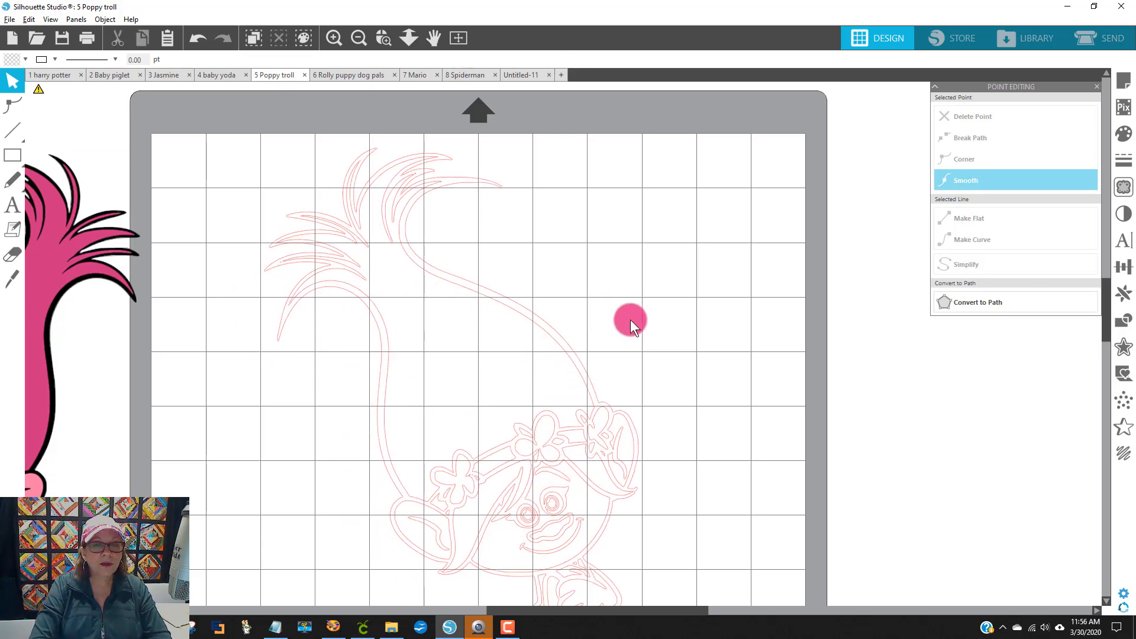
# Delete the edit points of the last stray mark beside the troll's feet and leave point editing.
pyautogui.scroll(-4, 586, 355)
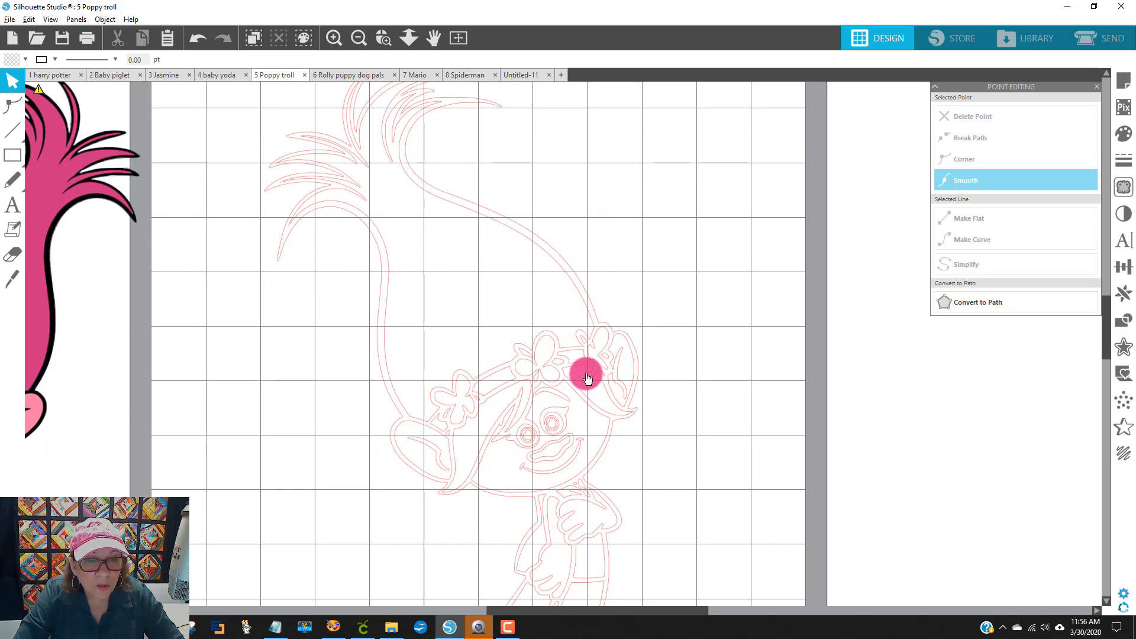
pyautogui.scroll(-4, 587, 379)
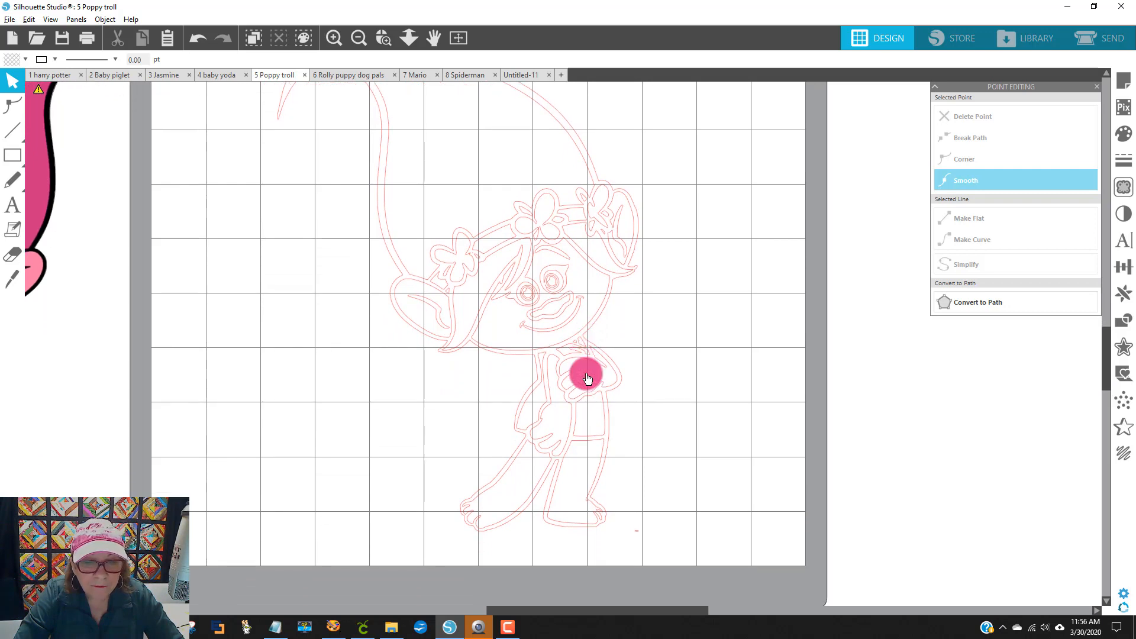
pyautogui.doubleClick(636, 531)
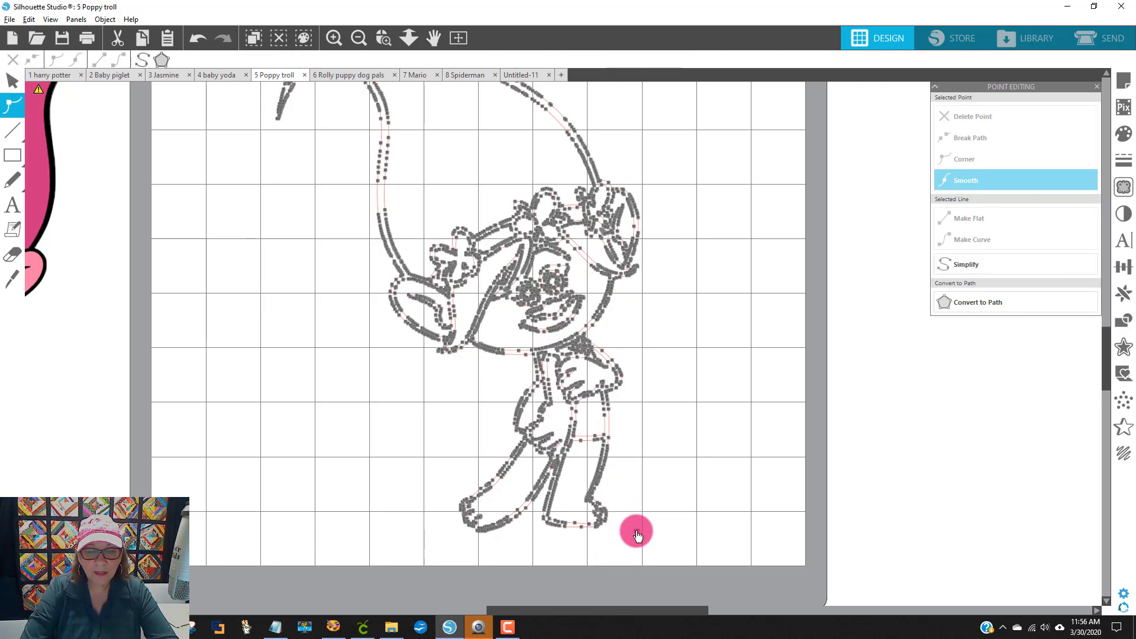
pyautogui.click(636, 530)
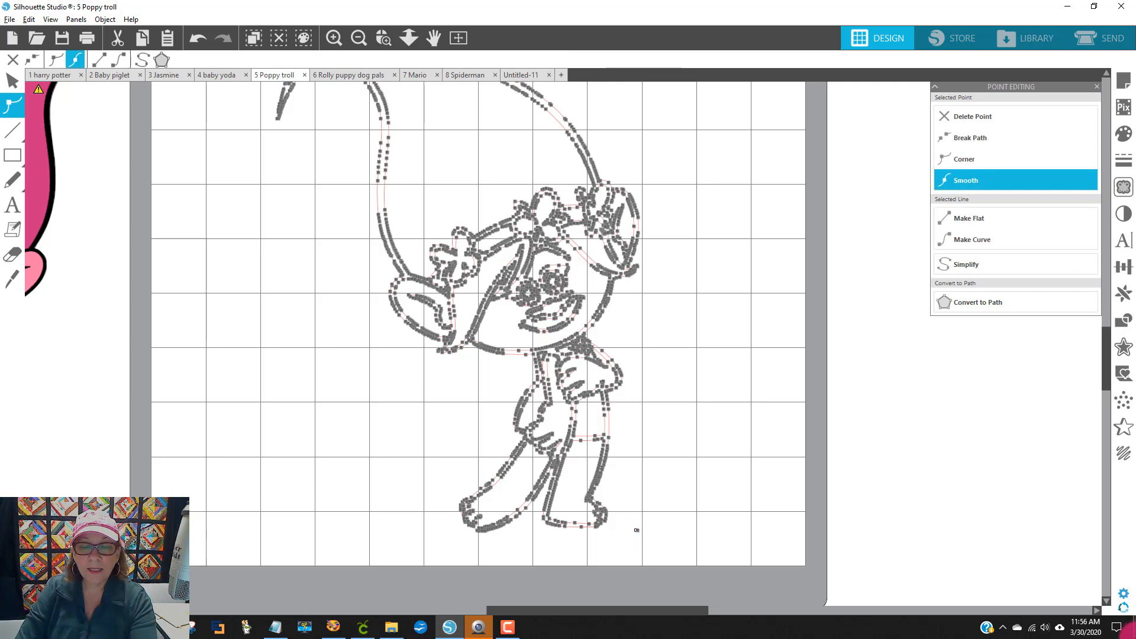
pyautogui.press('Delete')
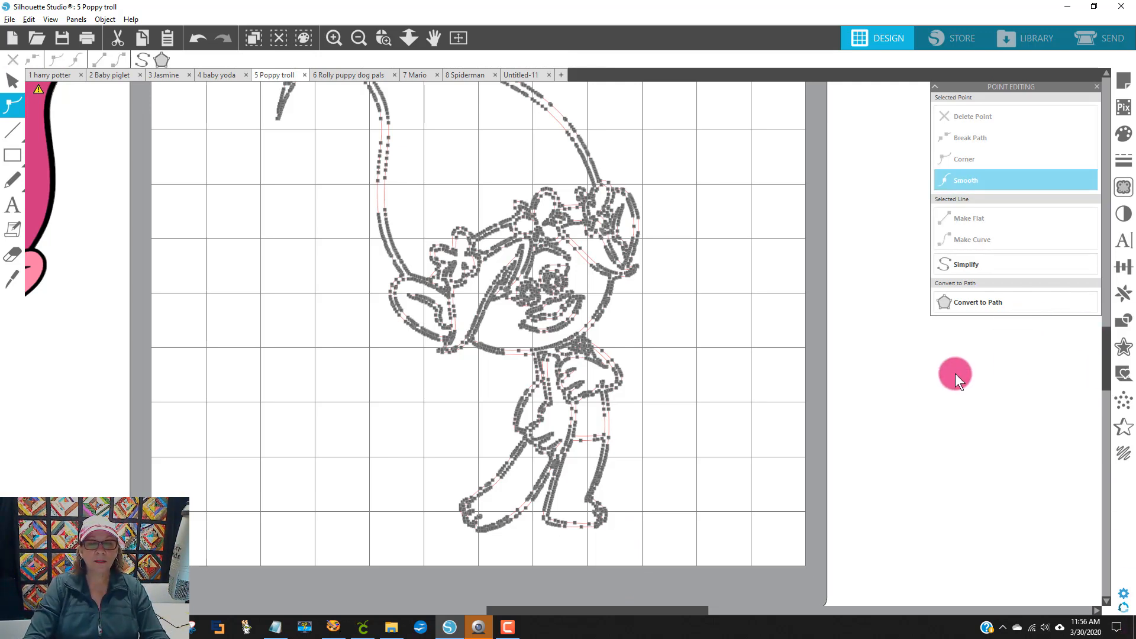
pyautogui.doubleClick(449, 330)
pyautogui.scroll(3, 239, 250)
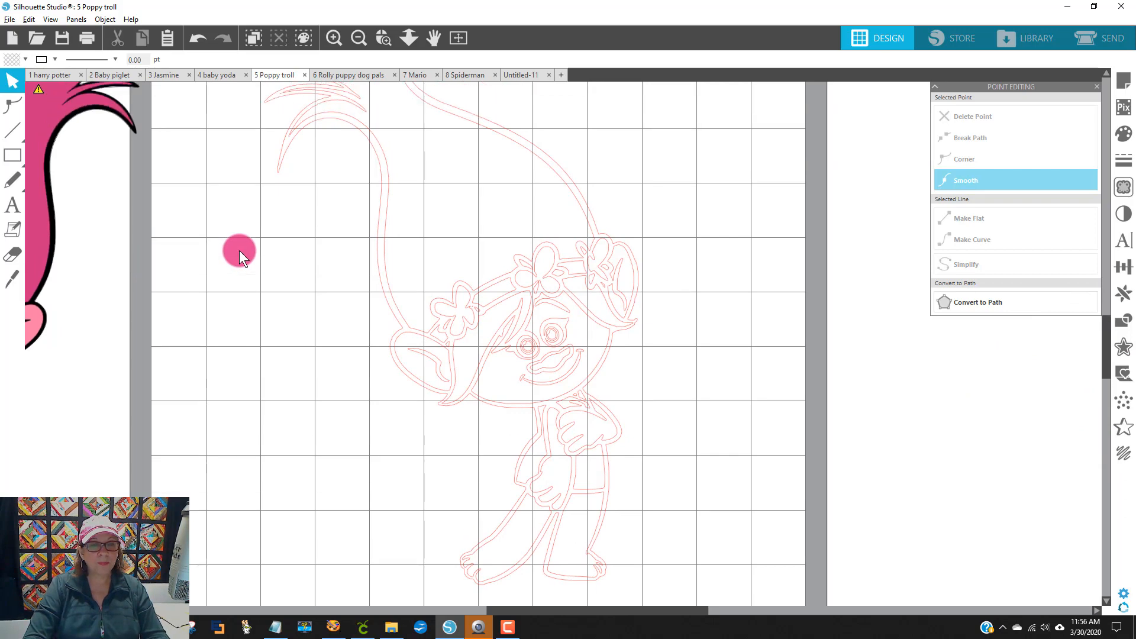
pyautogui.scroll(1, 239, 251)
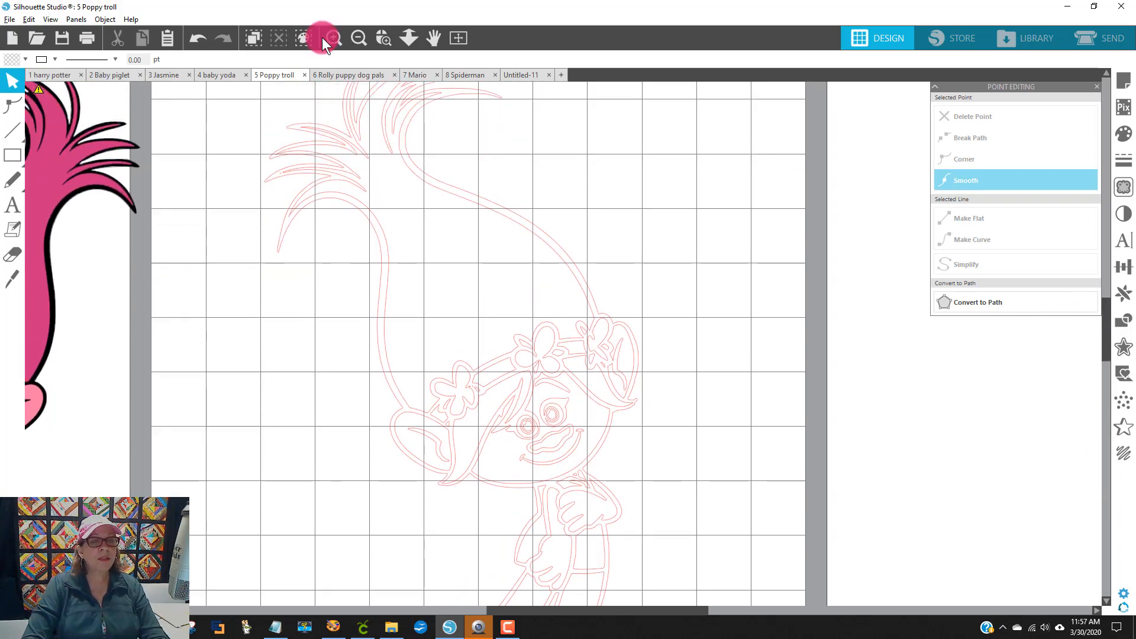
# Fill the entire traced troll outline with a pale lavender colour.
pyautogui.click(359, 37)
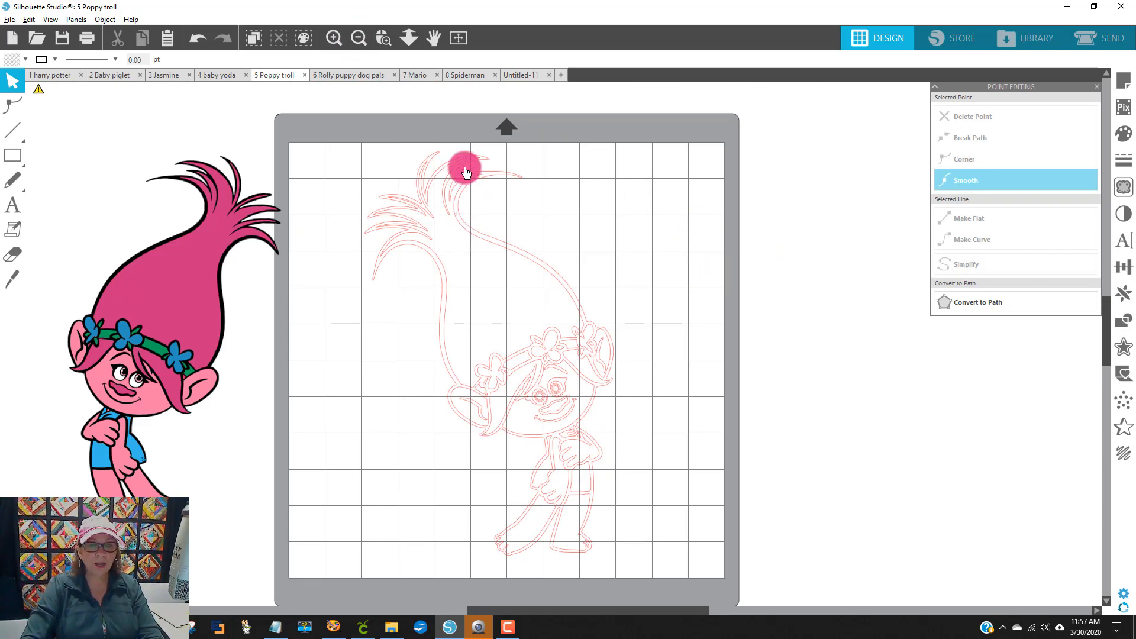
pyautogui.click(461, 161)
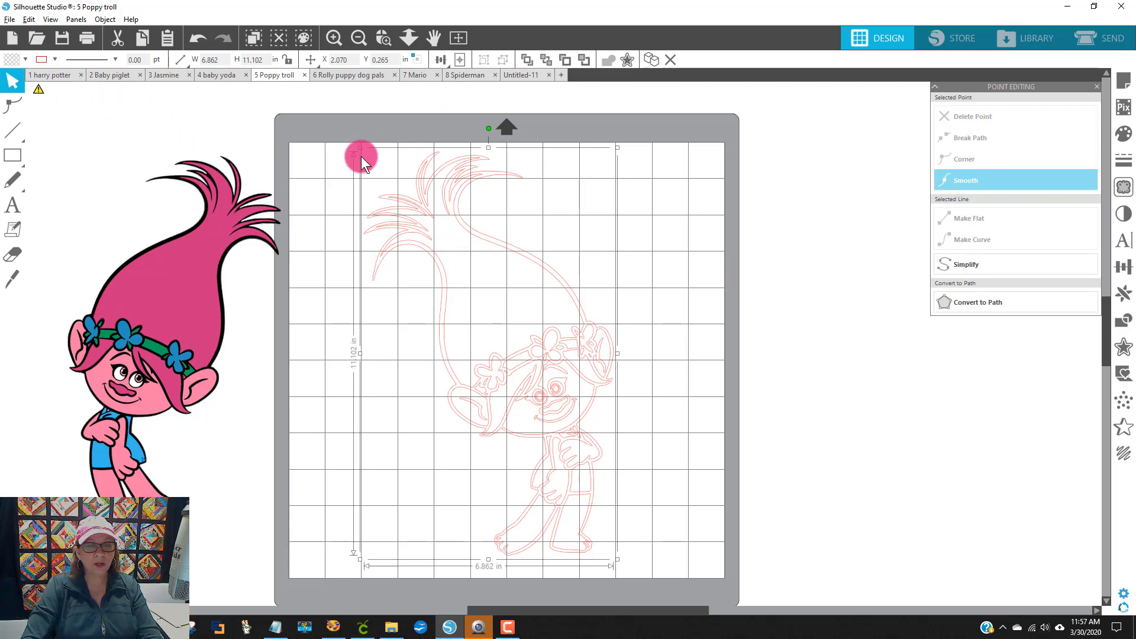
pyautogui.click(738, 211)
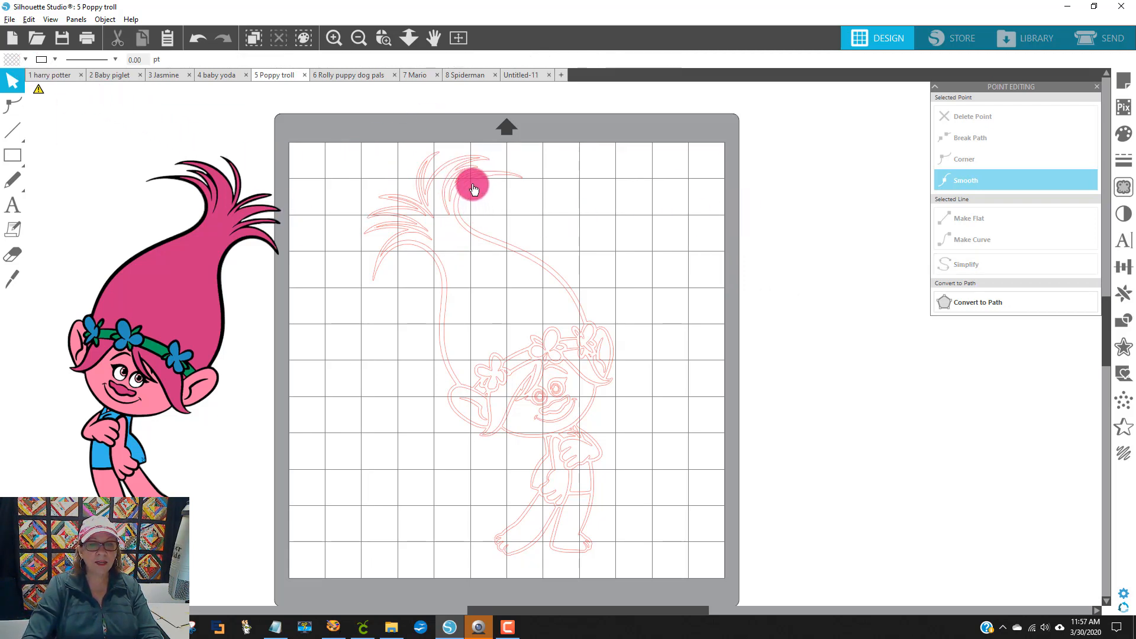
pyautogui.click(472, 183)
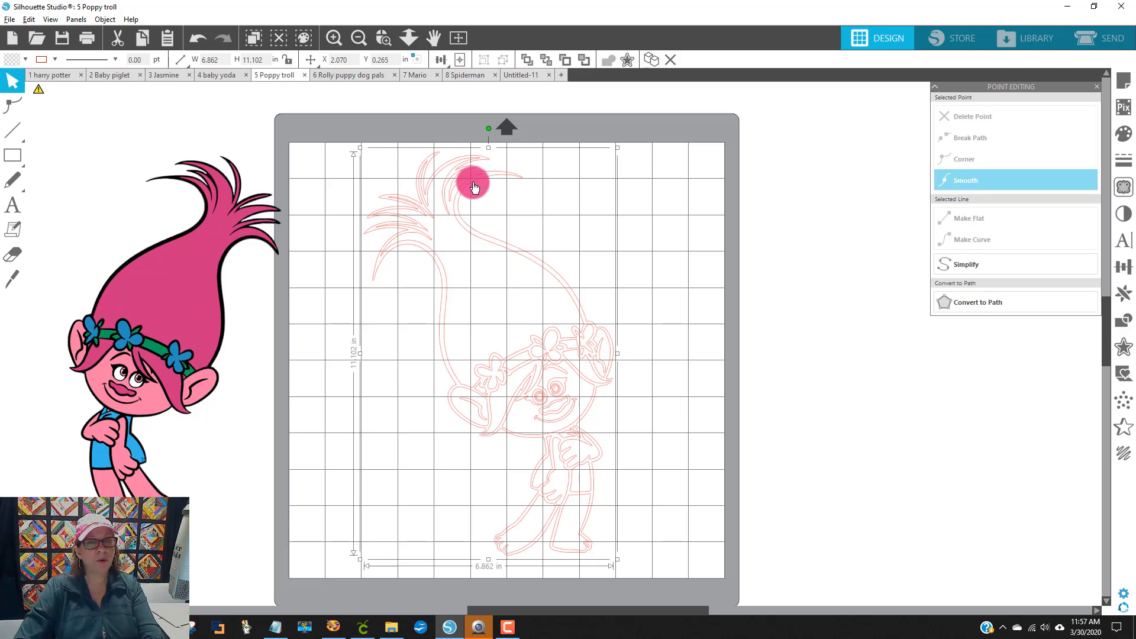
pyautogui.click(12, 60)
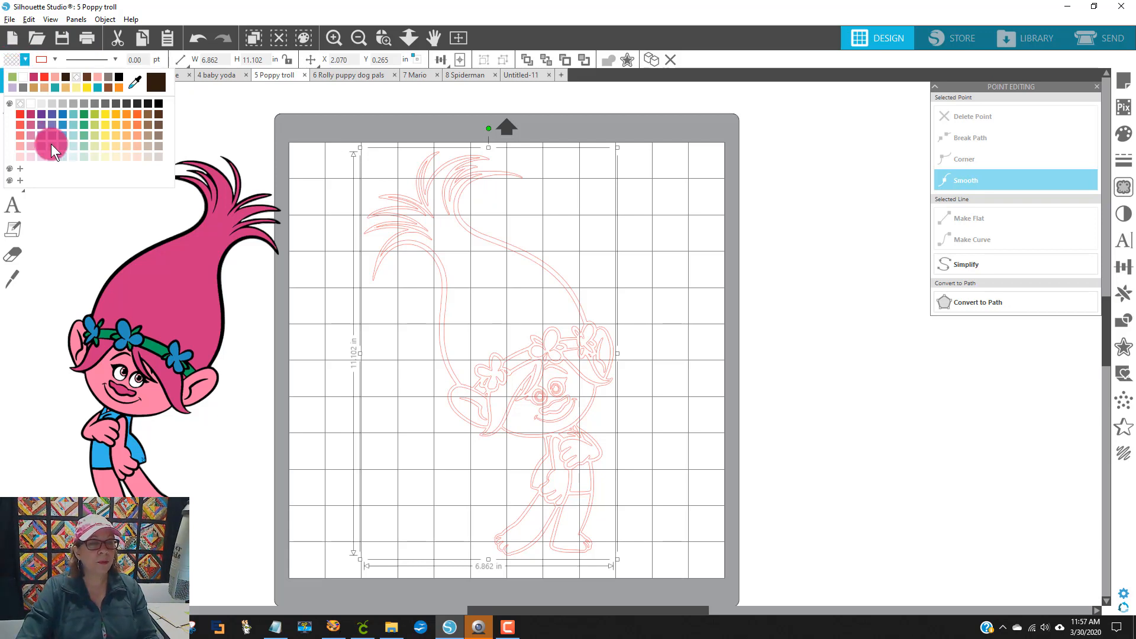
pyautogui.click(43, 156)
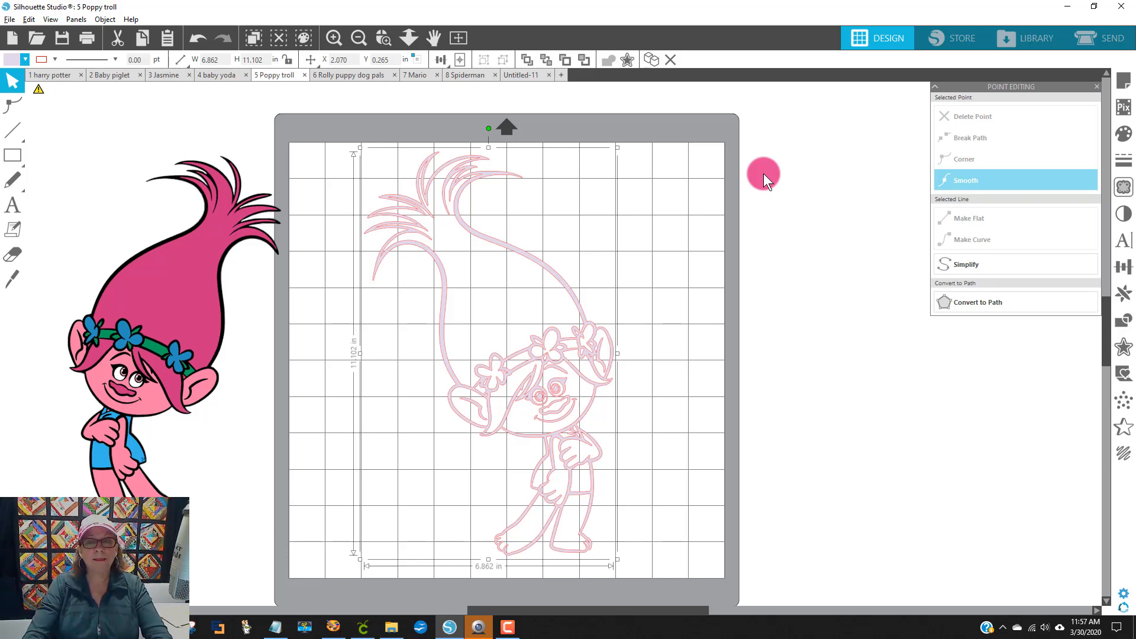
pyautogui.click(780, 173)
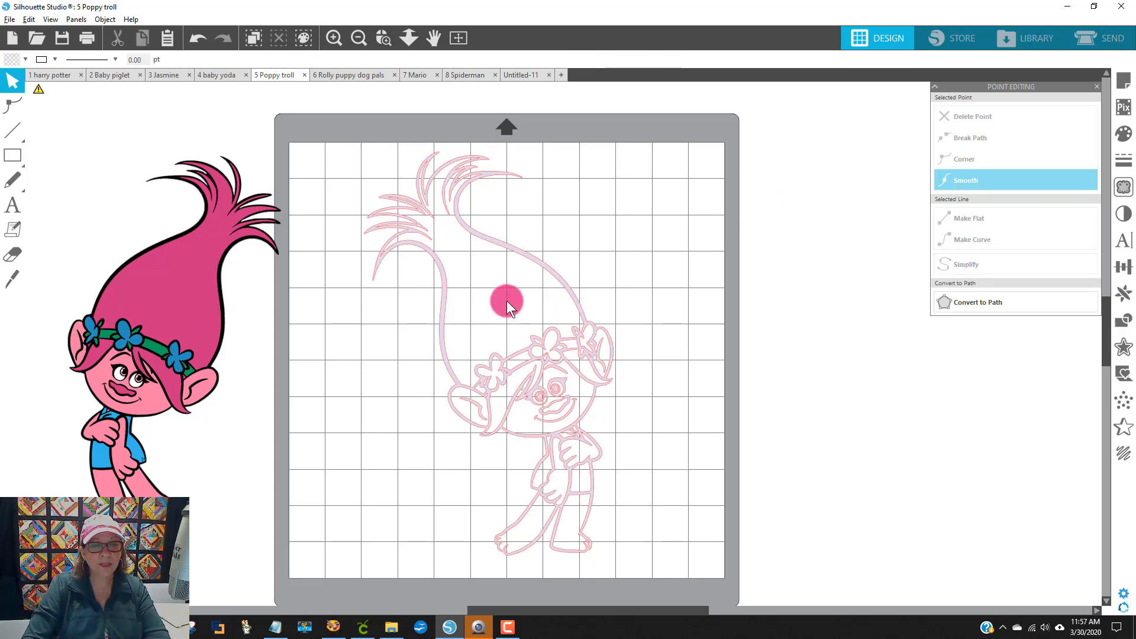
# Release the compound path of the filled troll outline so each part becomes a separate shape.
pyautogui.click(521, 256)
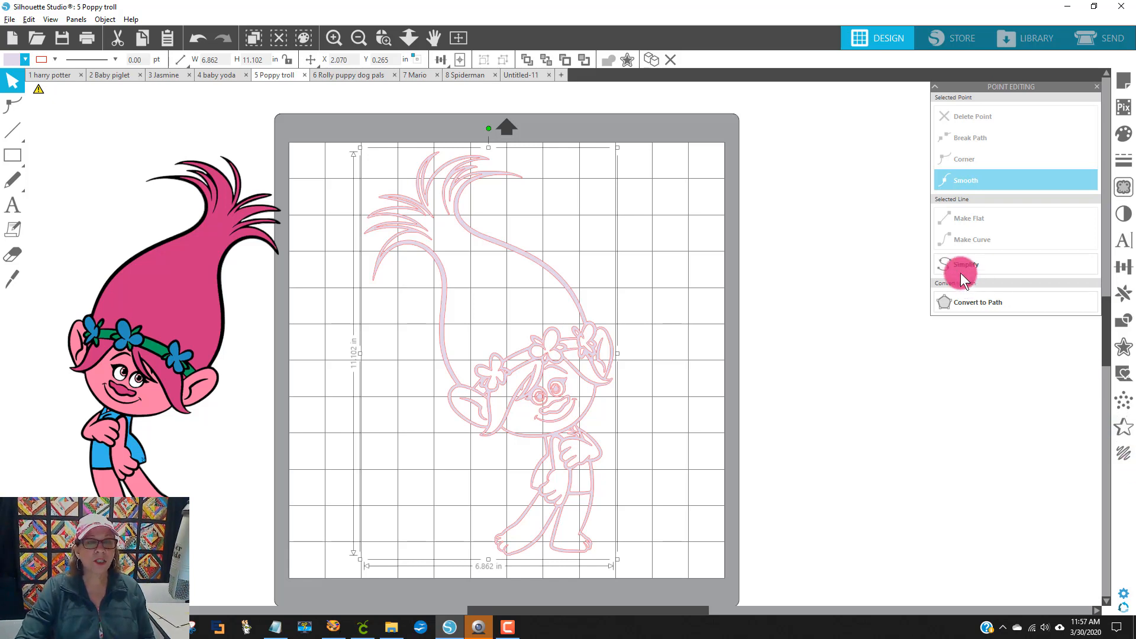
pyautogui.click(112, 18)
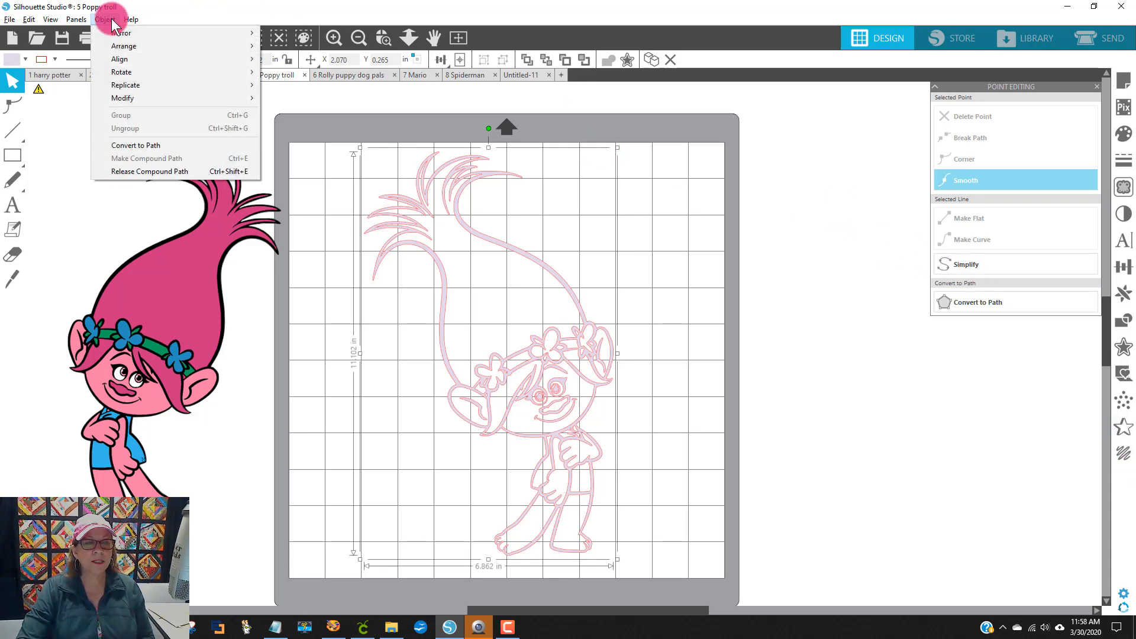
pyautogui.click(250, 173)
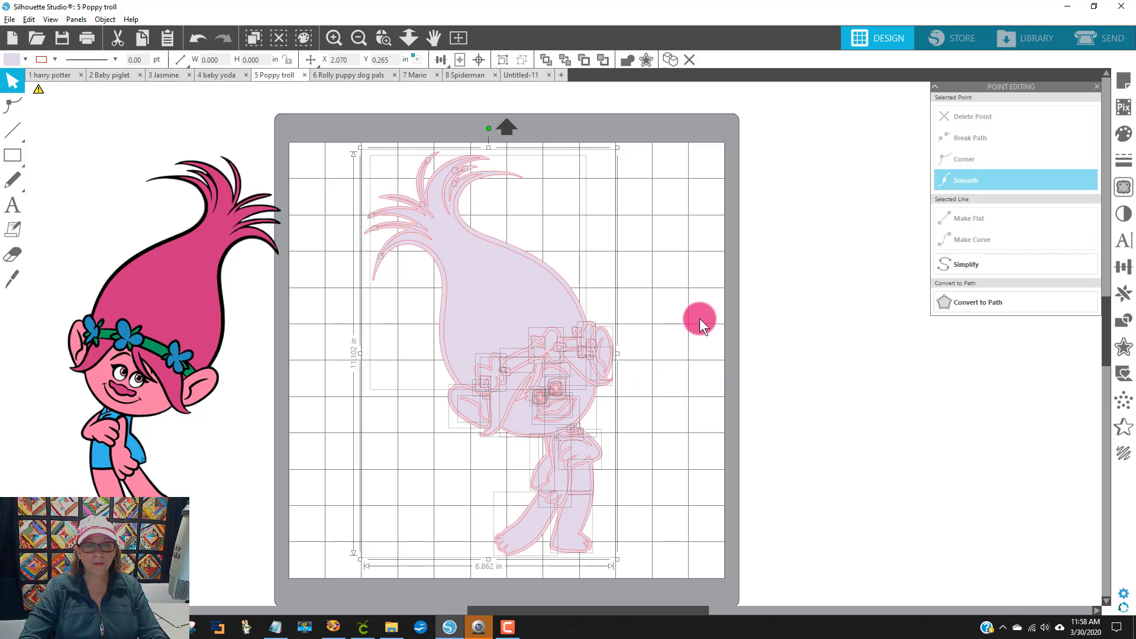
pyautogui.click(647, 307)
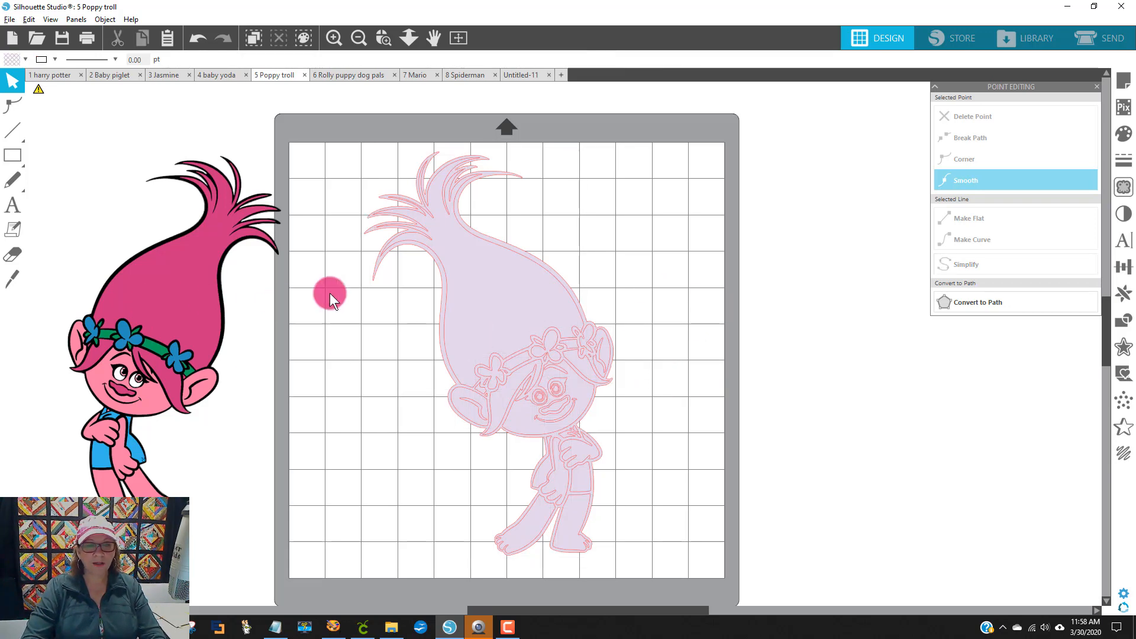
# Fill the tall main hair shape with the dark pink sampled from the reference troll's hair.
pyautogui.click(497, 302)
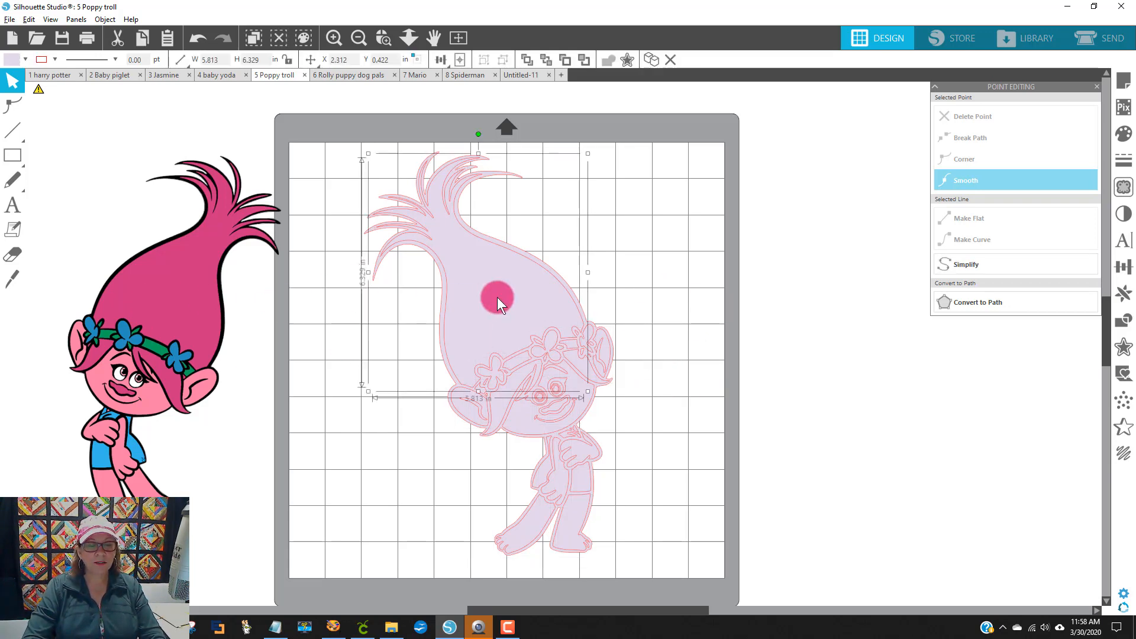
pyautogui.click(14, 65)
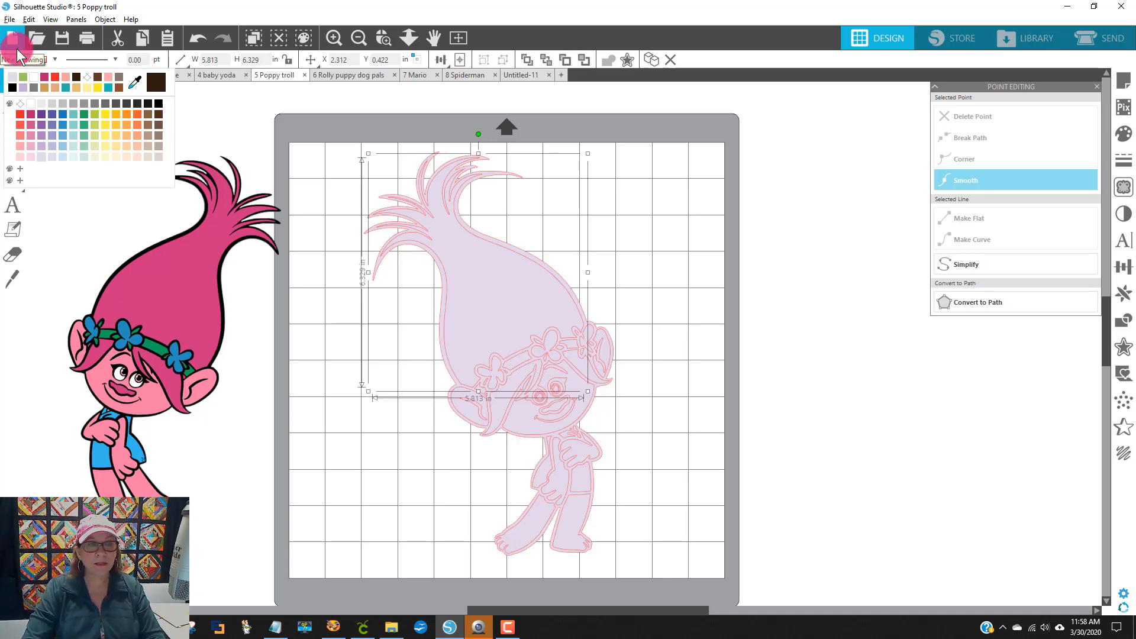
pyautogui.click(133, 82)
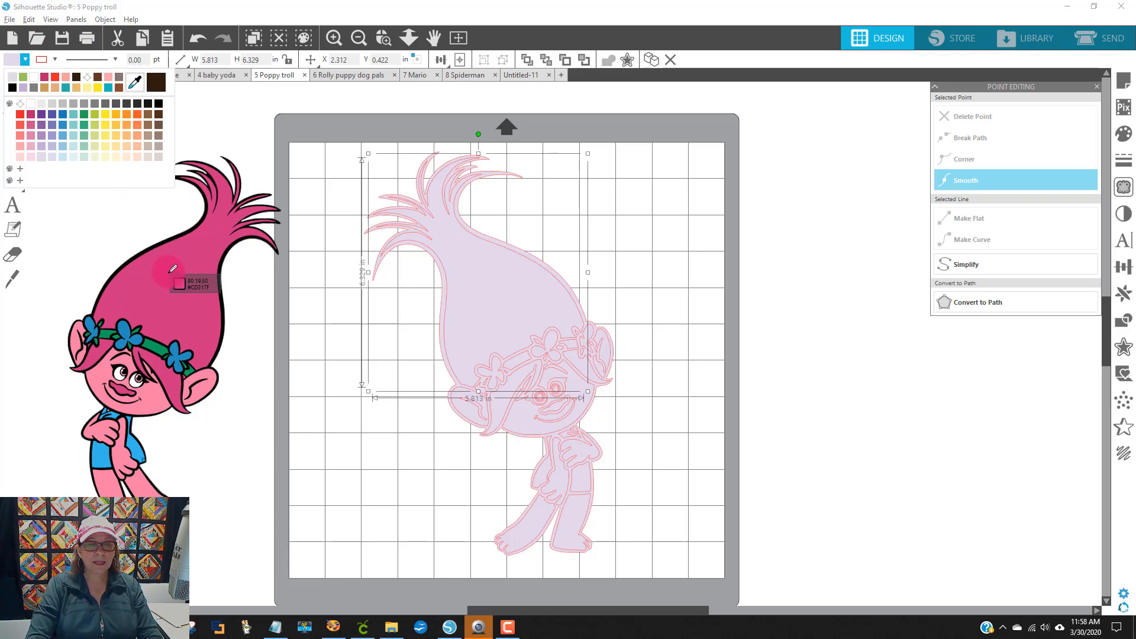
pyautogui.click(175, 273)
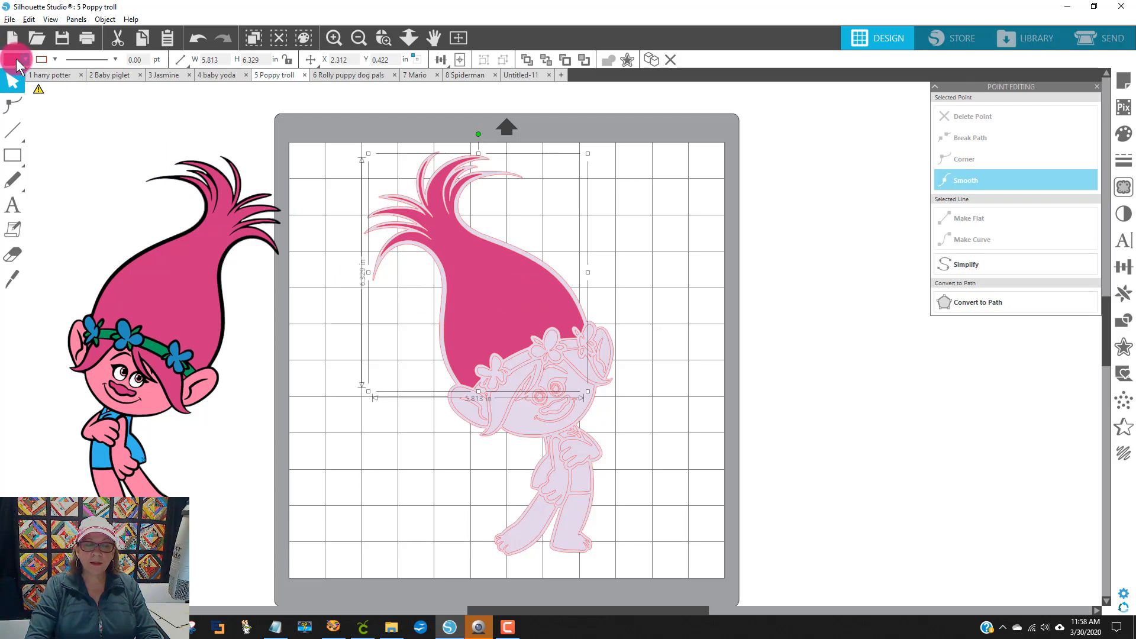
pyautogui.click(692, 286)
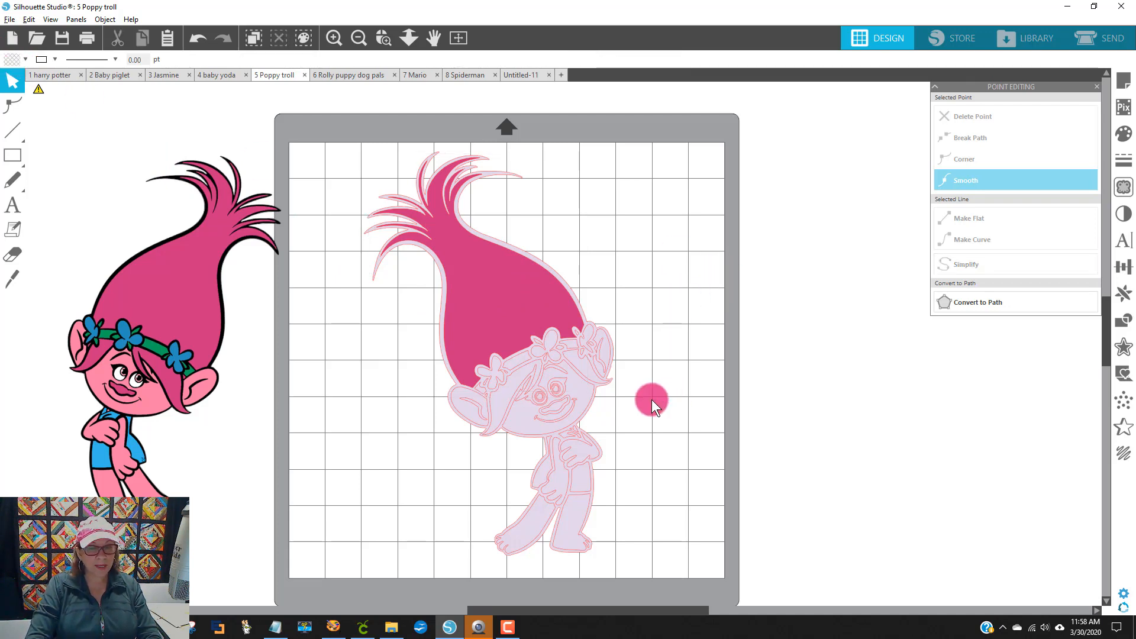
# Fill the long bang sweeping down one side of the face with the same dark pink as the hair.
pyautogui.click(504, 395)
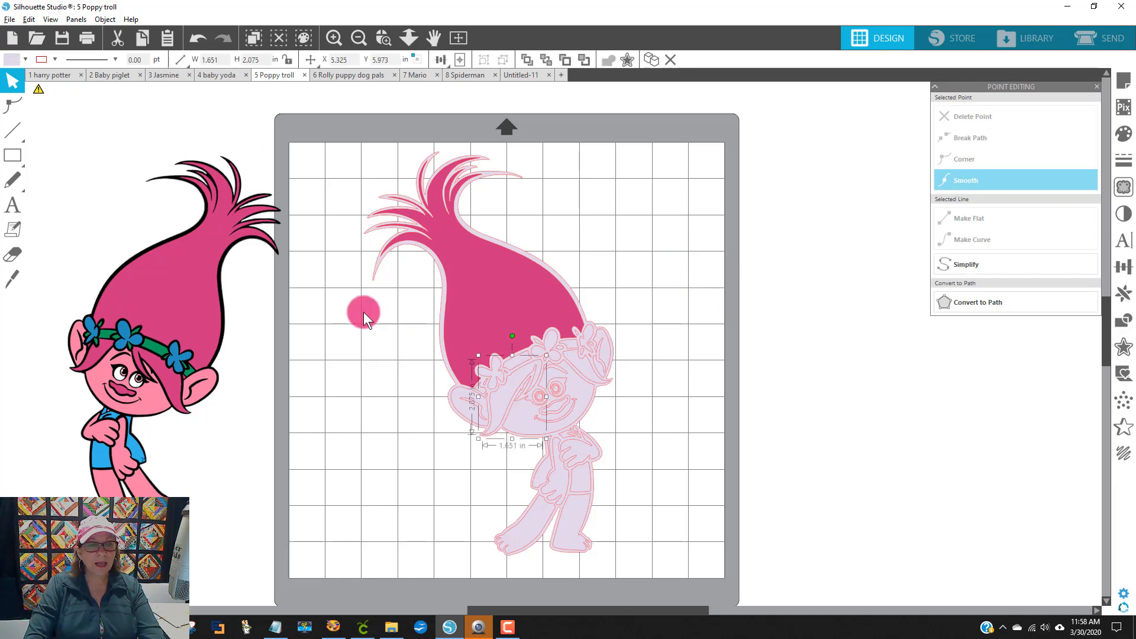
pyautogui.click(10, 61)
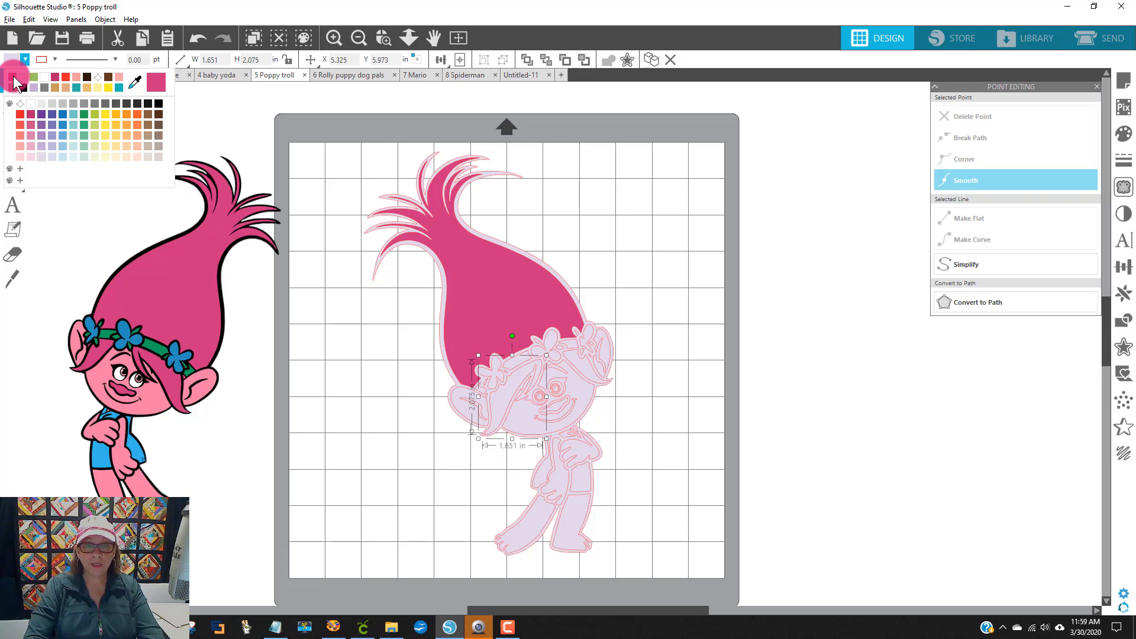
pyautogui.click(13, 79)
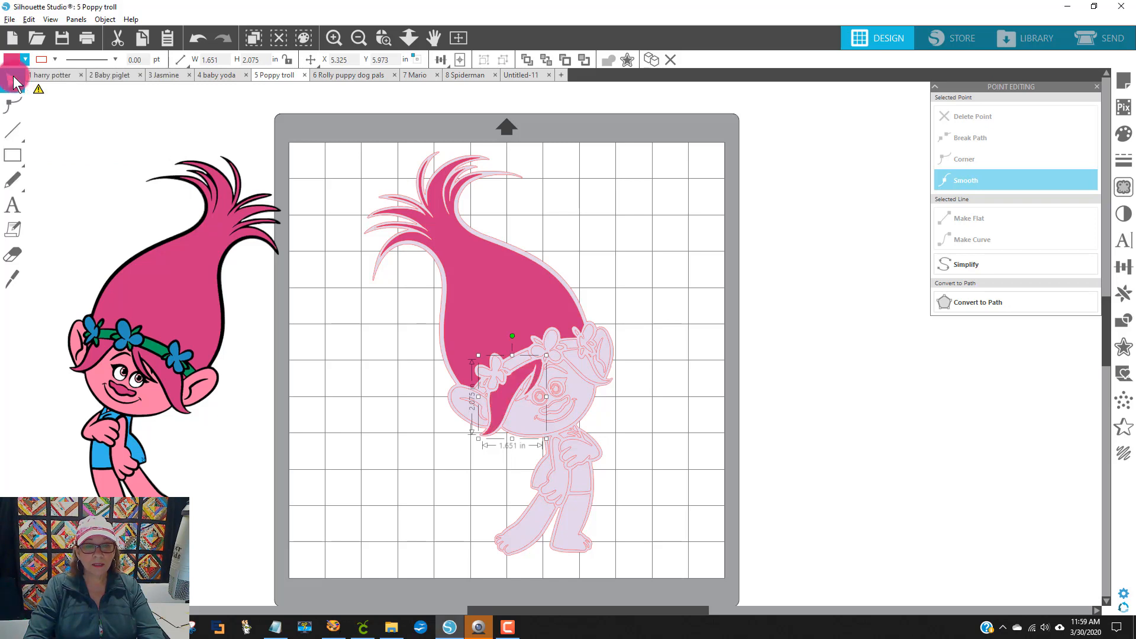
pyautogui.click(811, 229)
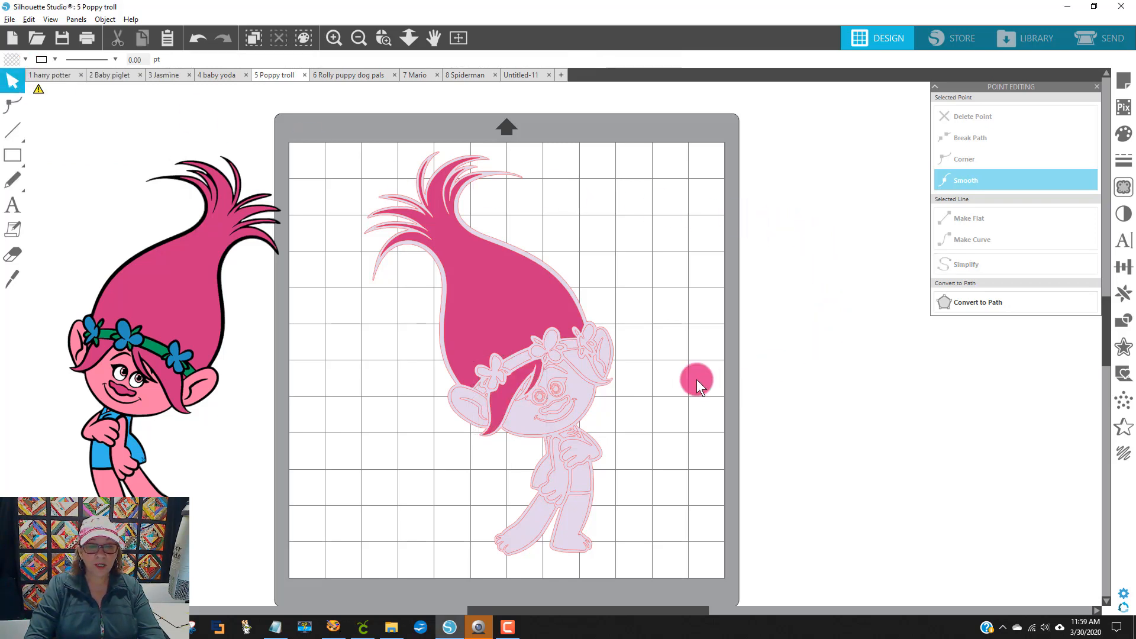
# Fill the shorter bang on the other side of the face with the hair's dark pink.
pyautogui.click(580, 366)
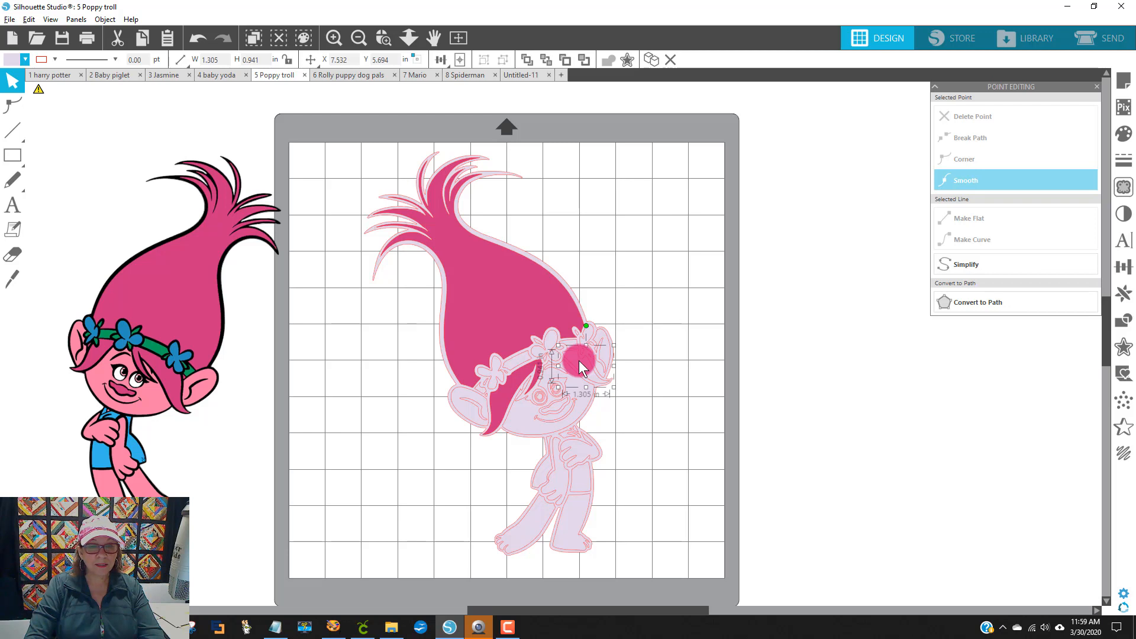
pyautogui.click(12, 63)
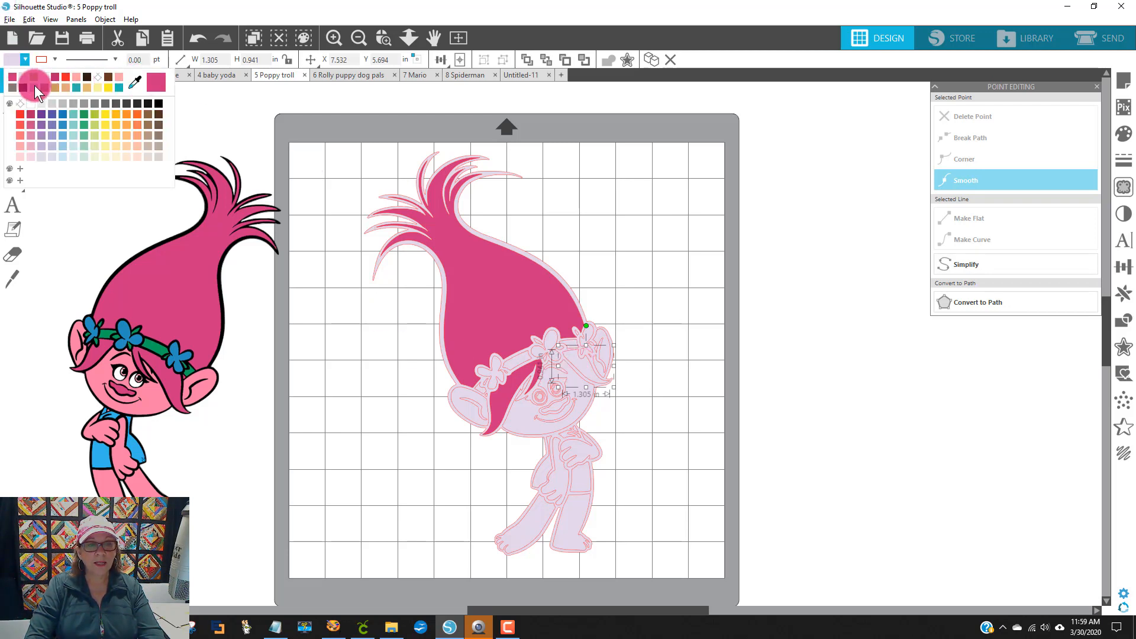
pyautogui.click(13, 78)
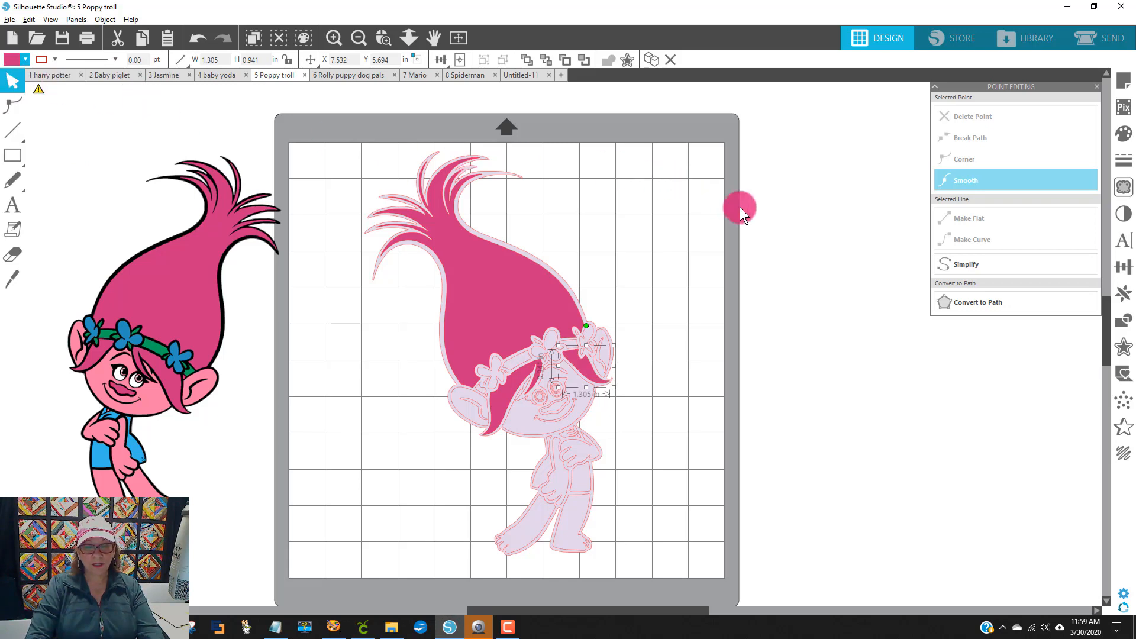
pyautogui.click(866, 248)
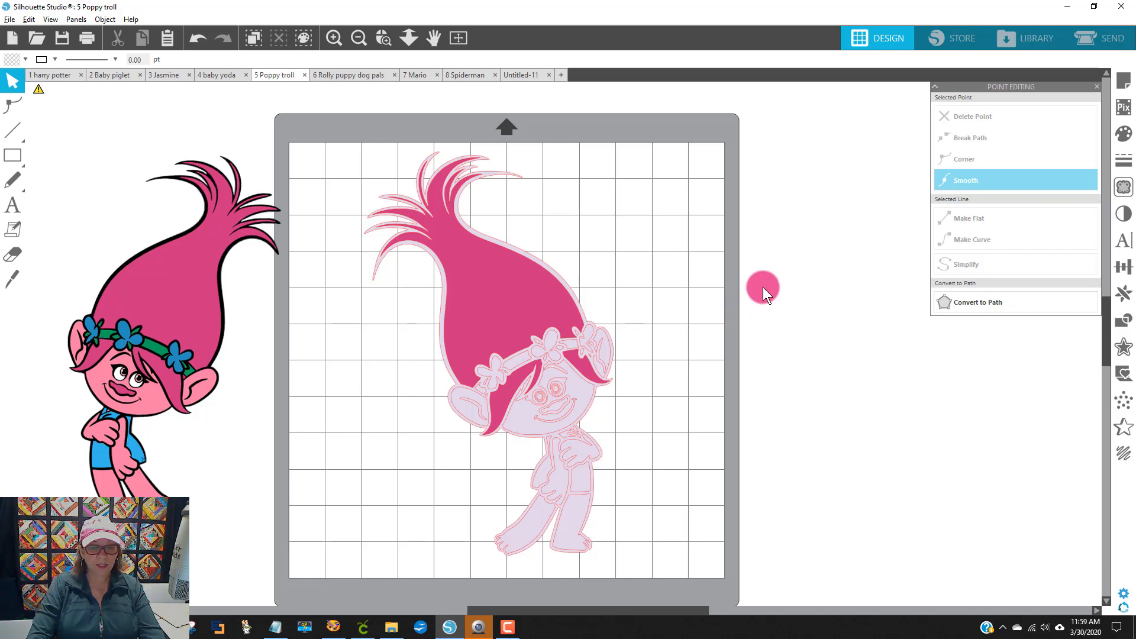
# Try to fill the ear beside the long bang with a colour sampled from the reference troll.
pyautogui.scroll(-1, 762, 286)
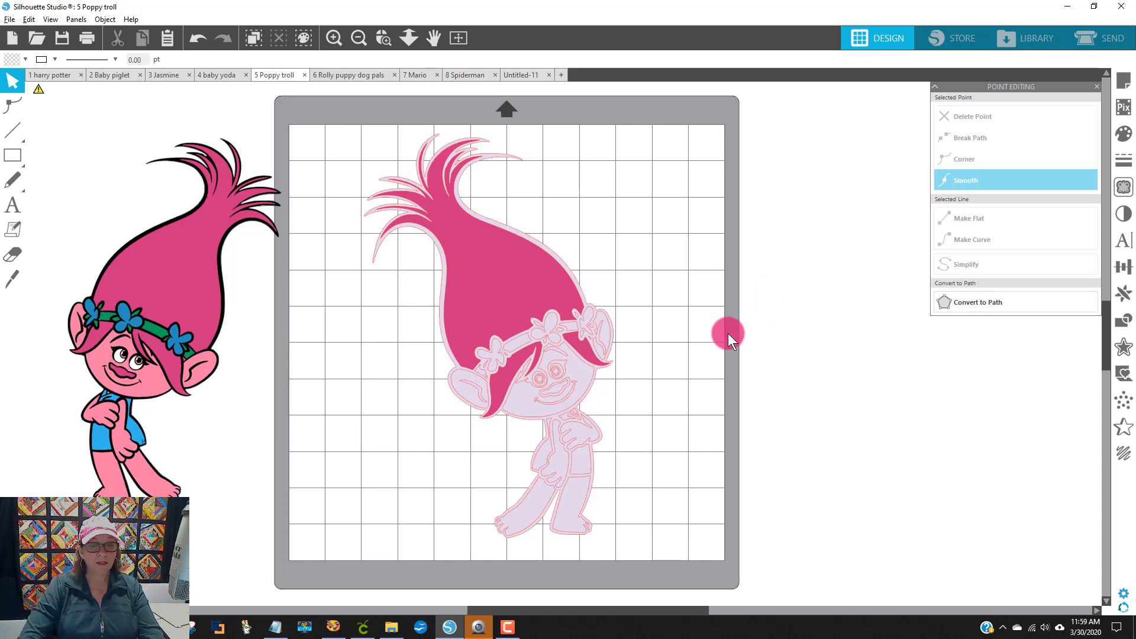
pyautogui.click(462, 394)
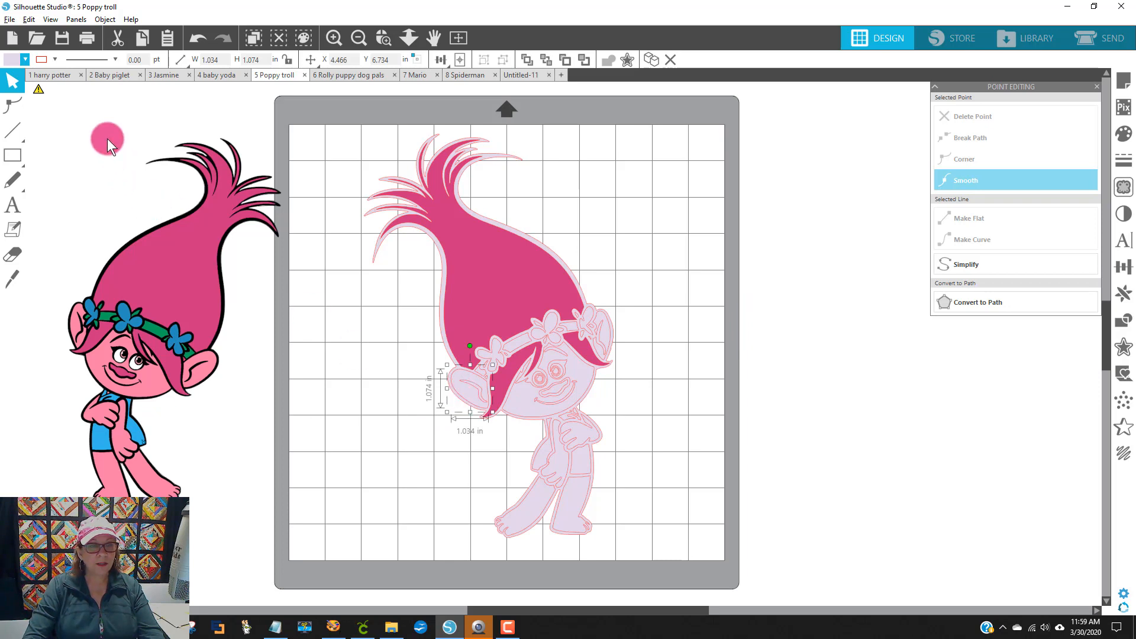
pyautogui.click(10, 61)
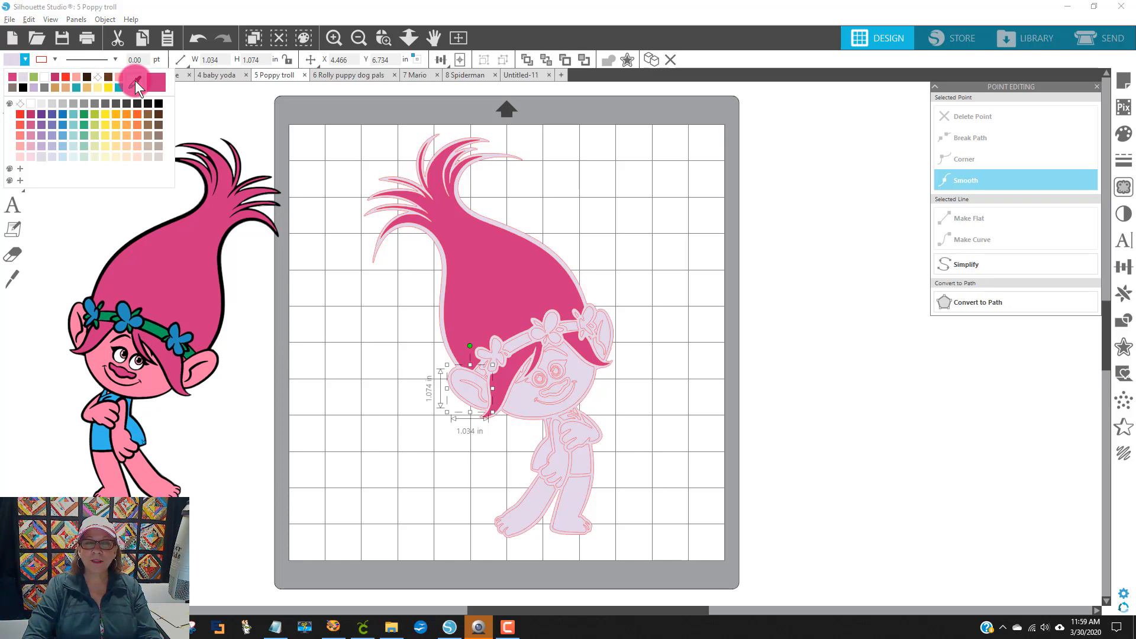
pyautogui.click(134, 81)
pyautogui.click(75, 316)
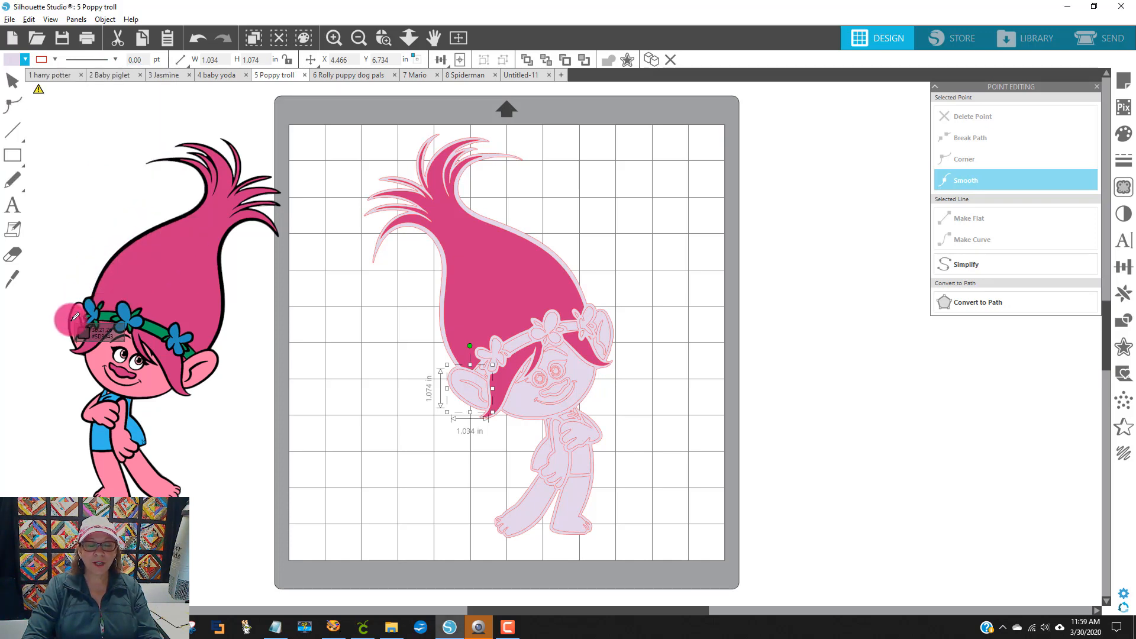
pyautogui.click(129, 308)
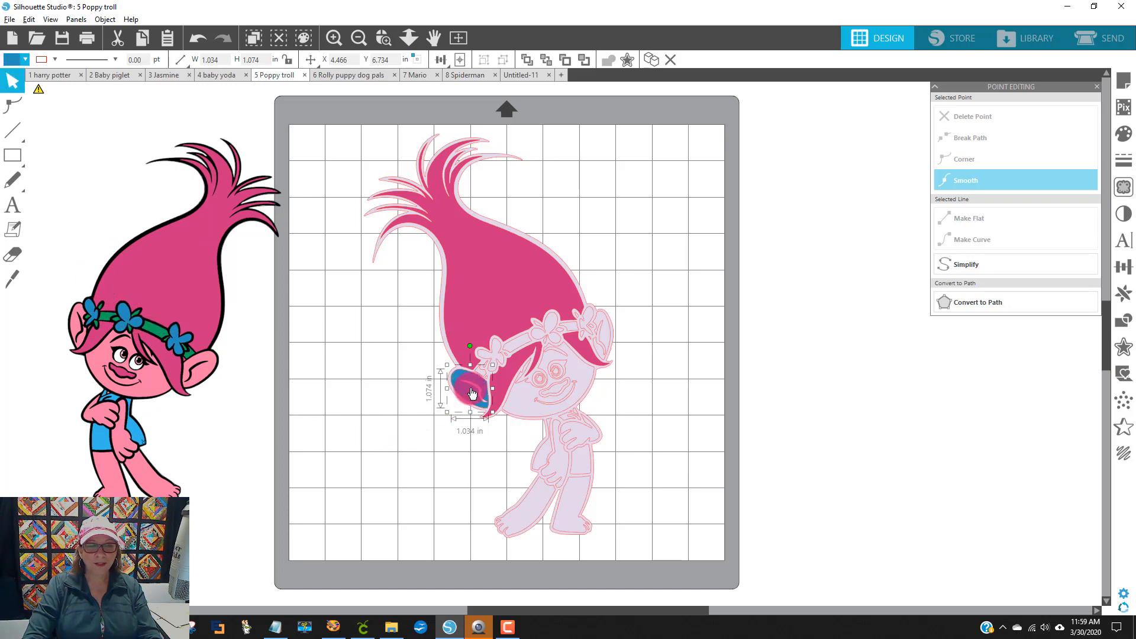
# Fill the ear beside the long bang with the light pink sampled from the reference troll's ear.
pyautogui.click(24, 59)
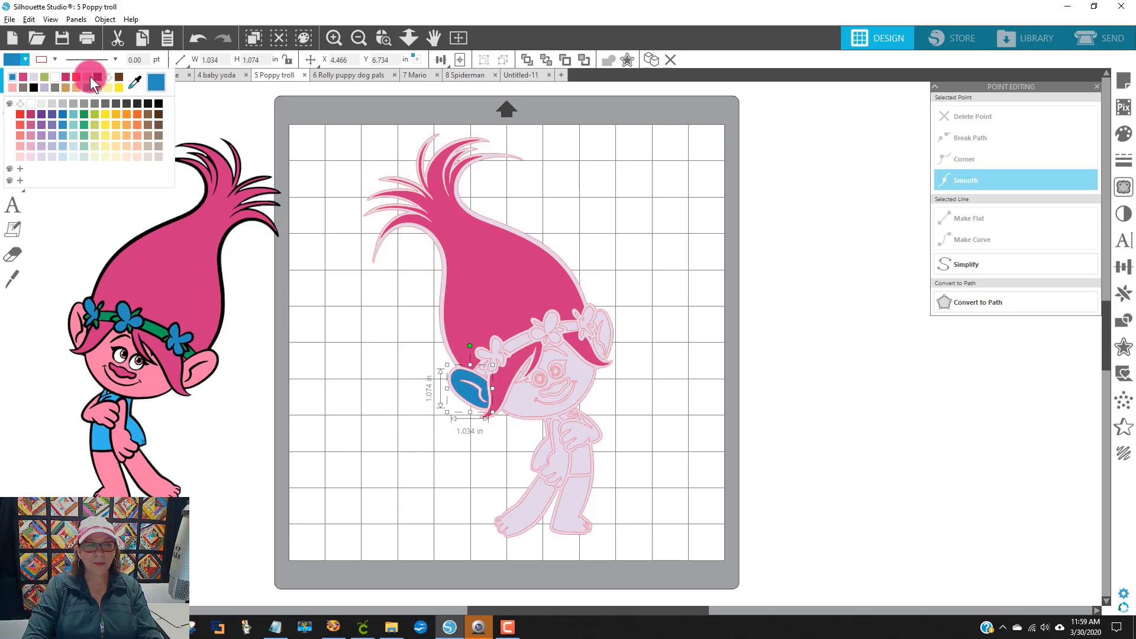
pyautogui.click(138, 79)
pyautogui.click(80, 312)
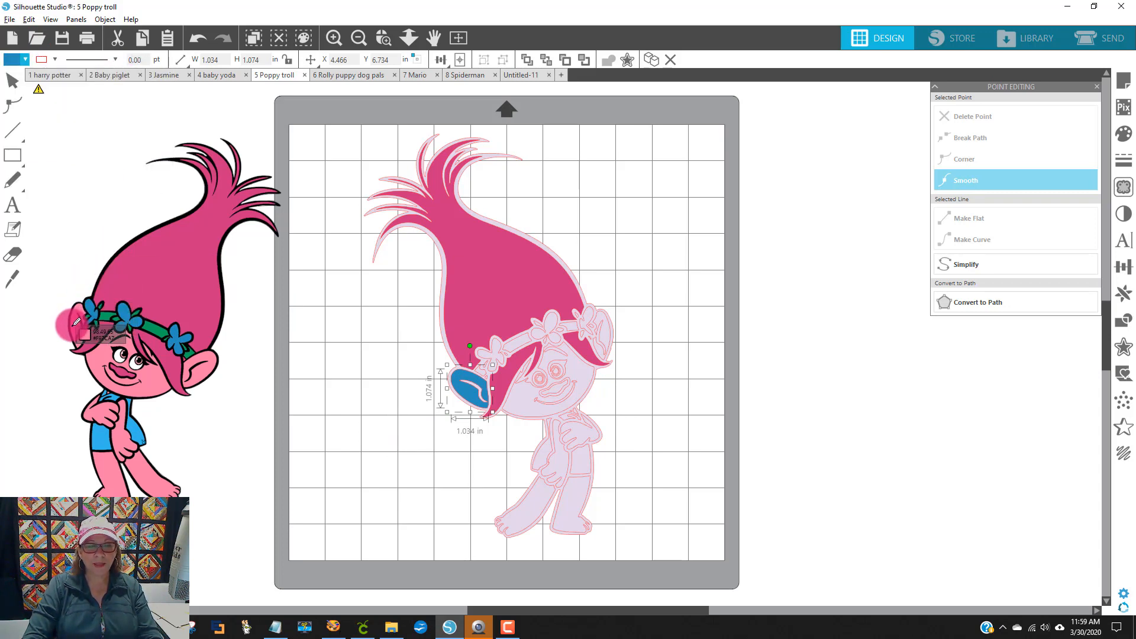
pyautogui.click(79, 320)
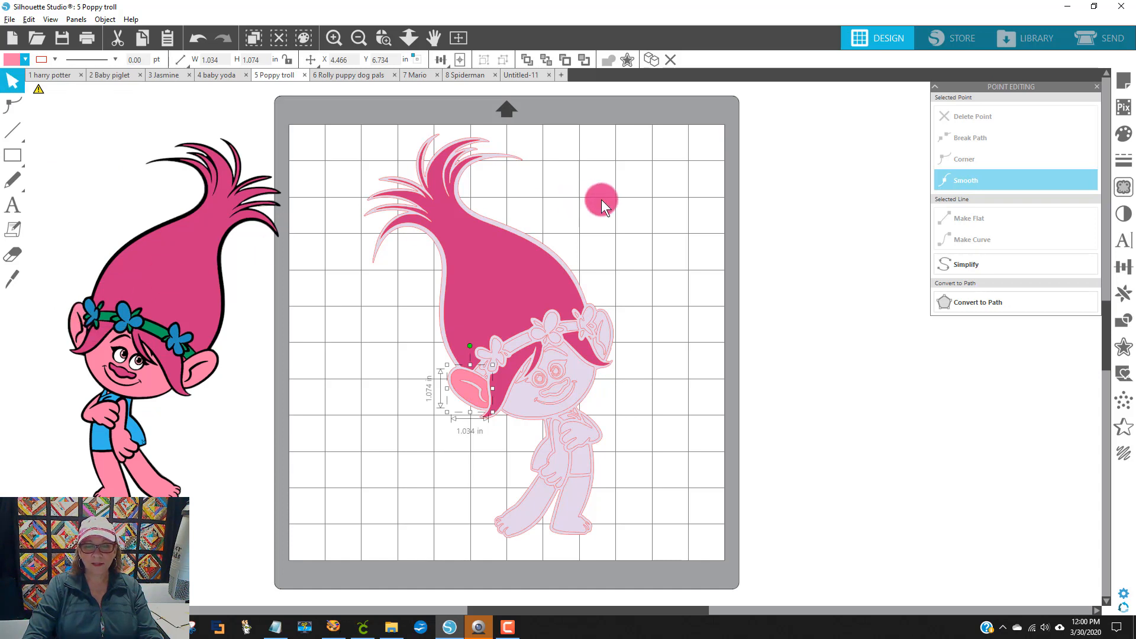
pyautogui.click(763, 161)
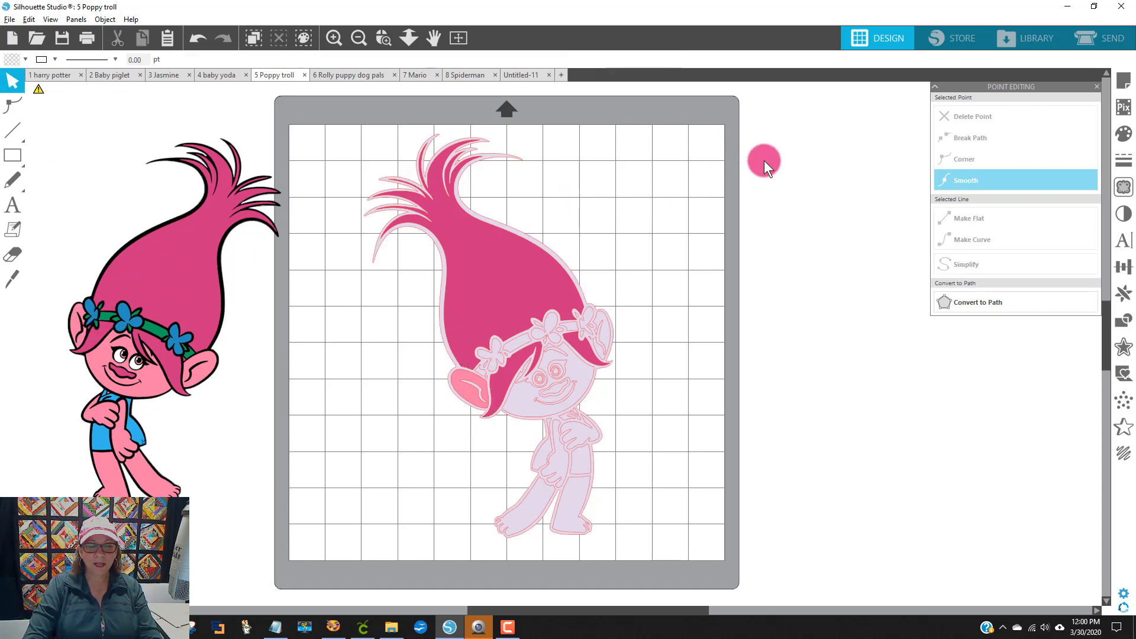
# Fill the other ear, the face, both arms and both legs with the light pink already used on the first ear.
pyautogui.click(605, 332)
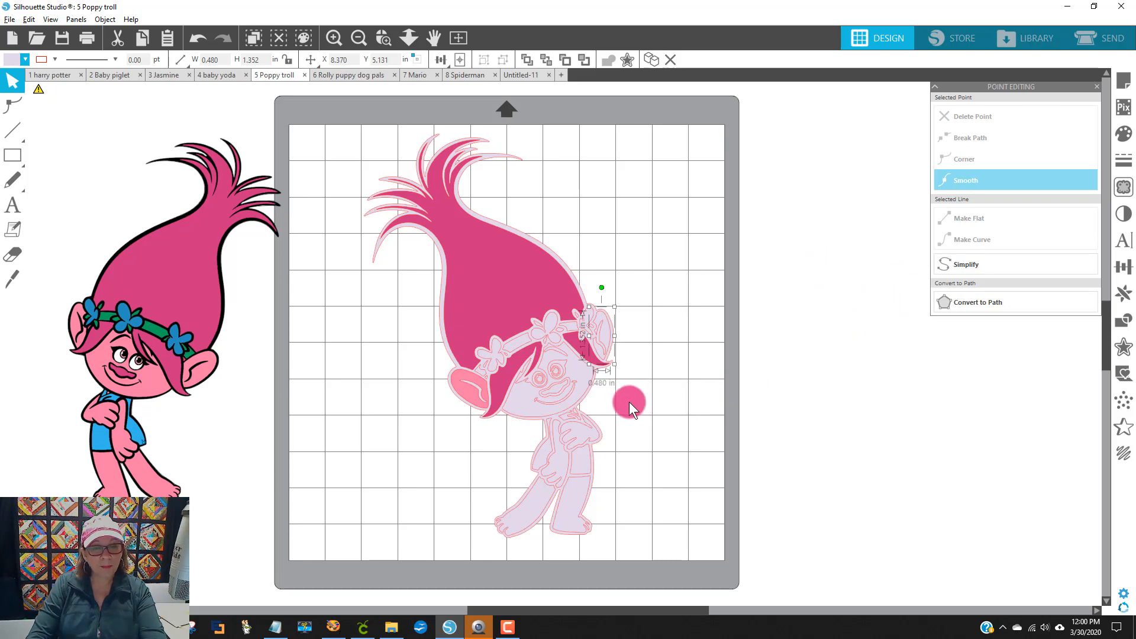
pyautogui.click(576, 374)
pyautogui.click(727, 418)
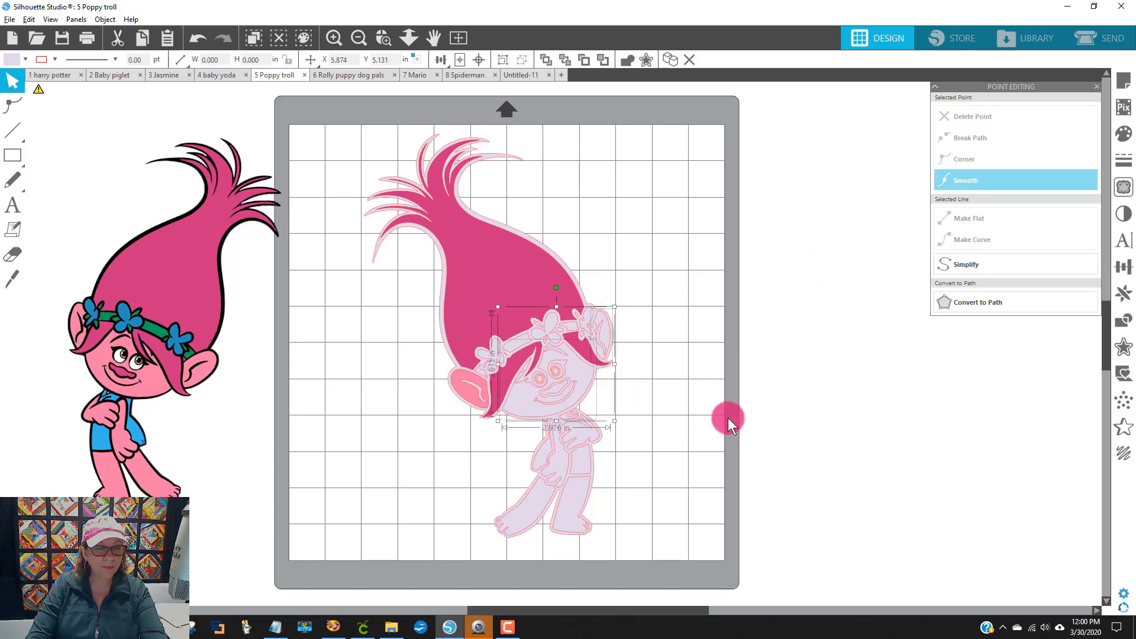
pyautogui.keyDown('shift'); pyautogui.click(581, 435); pyautogui.keyUp('shift')
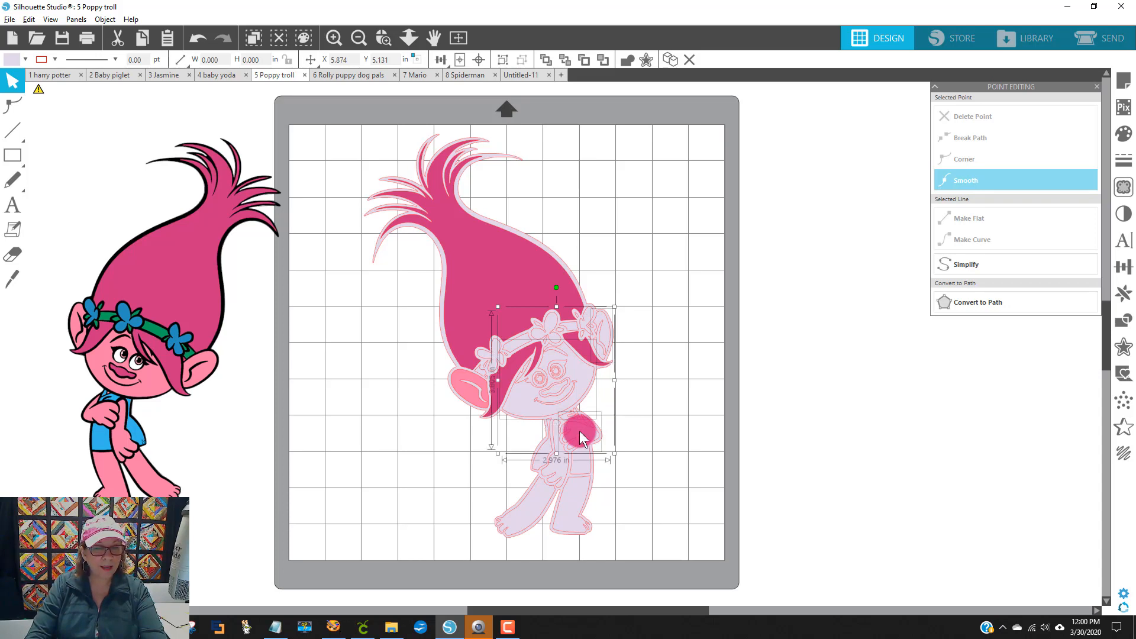
pyautogui.keyDown('shift'); pyautogui.click(552, 471); pyautogui.keyUp('shift')
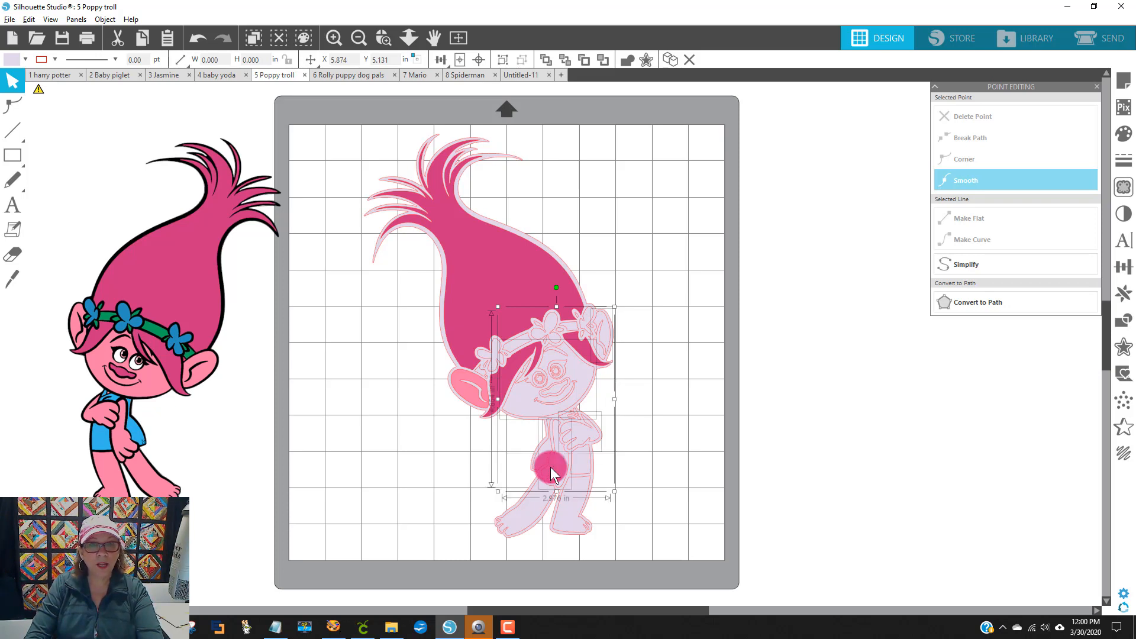
pyautogui.keyDown('shift'); pyautogui.click(545, 515); pyautogui.keyUp('shift')
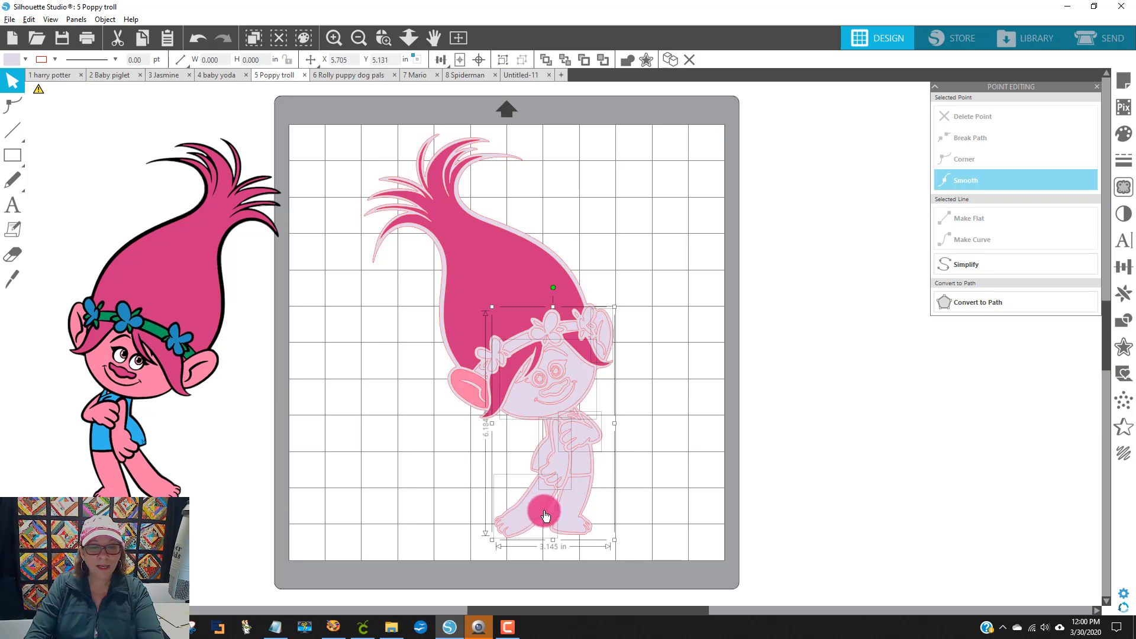
pyautogui.keyDown('shift'); pyautogui.click(574, 520); pyautogui.keyUp('shift')
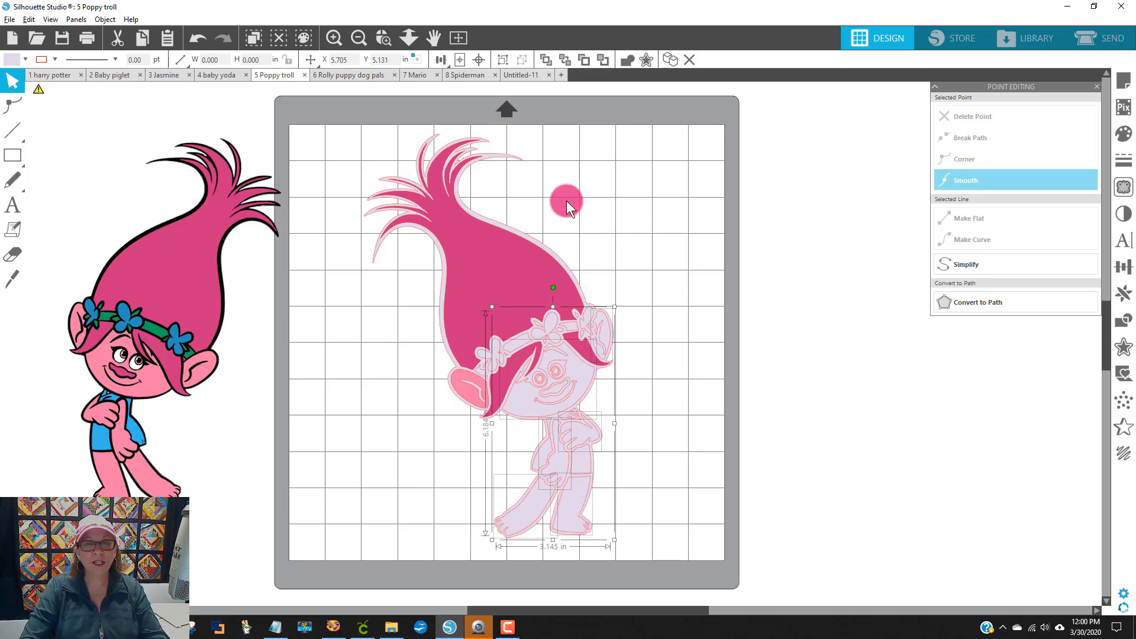
pyautogui.click(13, 59)
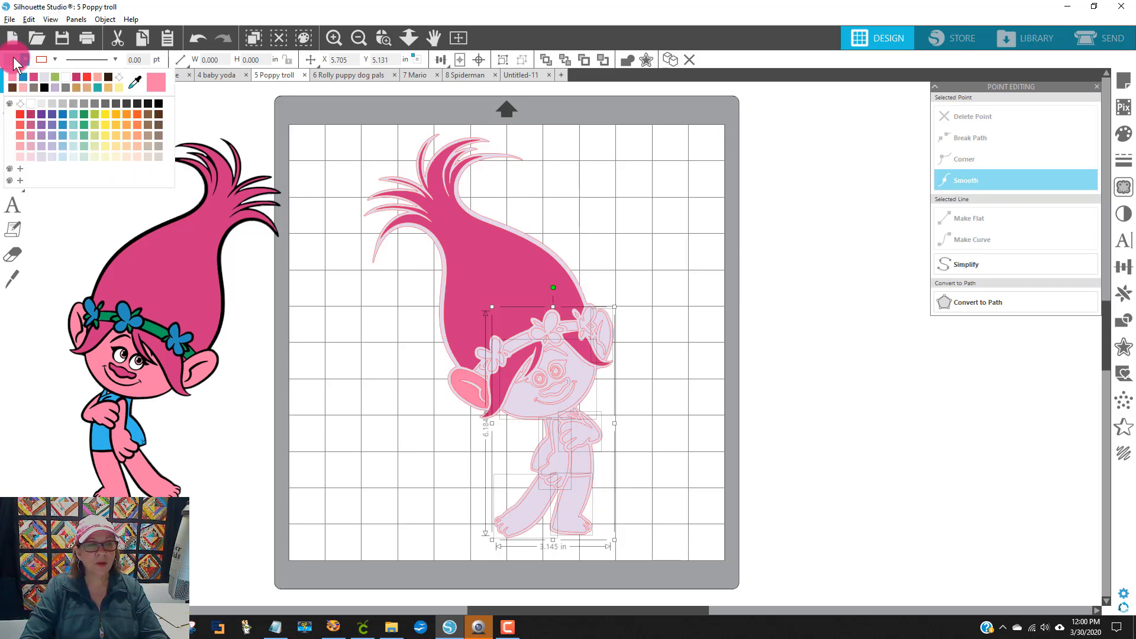
pyautogui.click(23, 88)
pyautogui.click(820, 282)
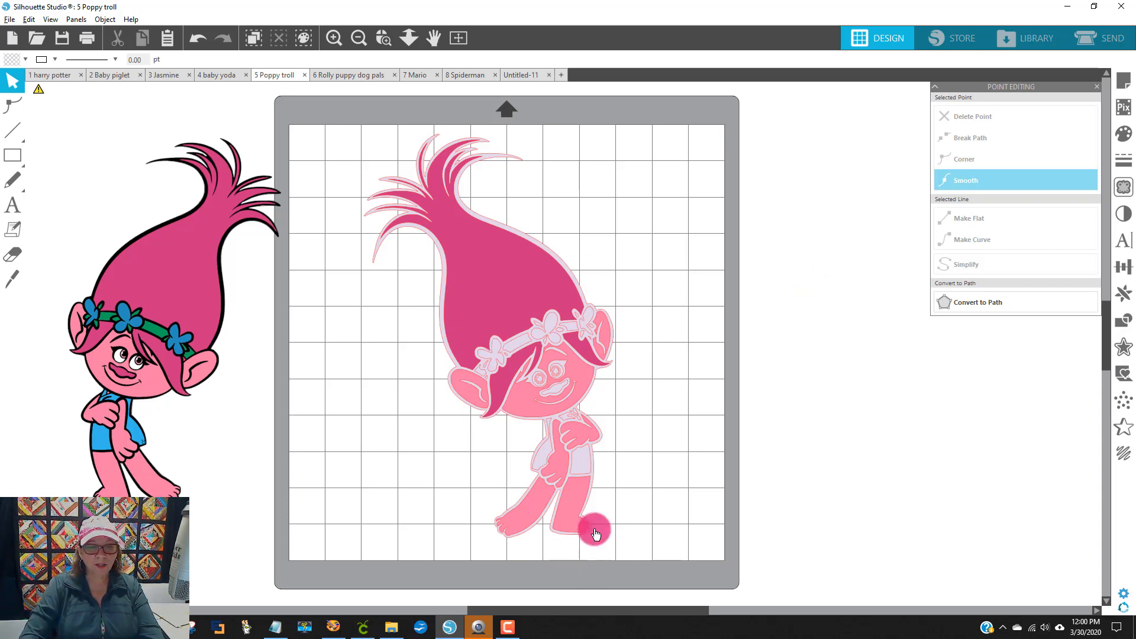
# Fill the mouth shape on the face with the dark pink used for the hair.
pyautogui.click(561, 395)
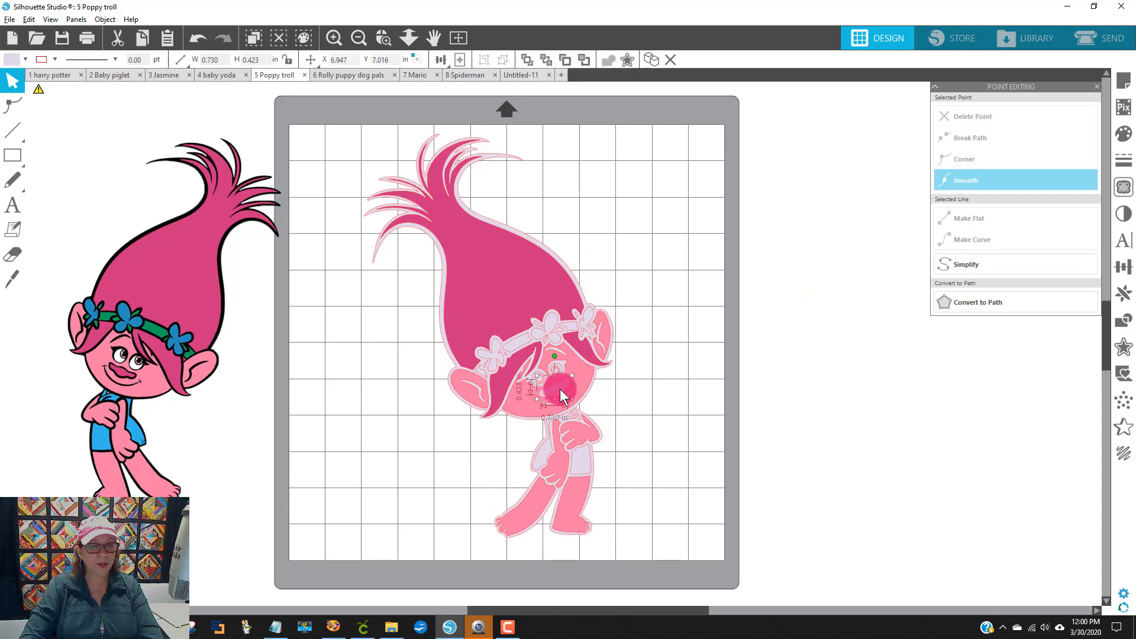
pyautogui.click(25, 60)
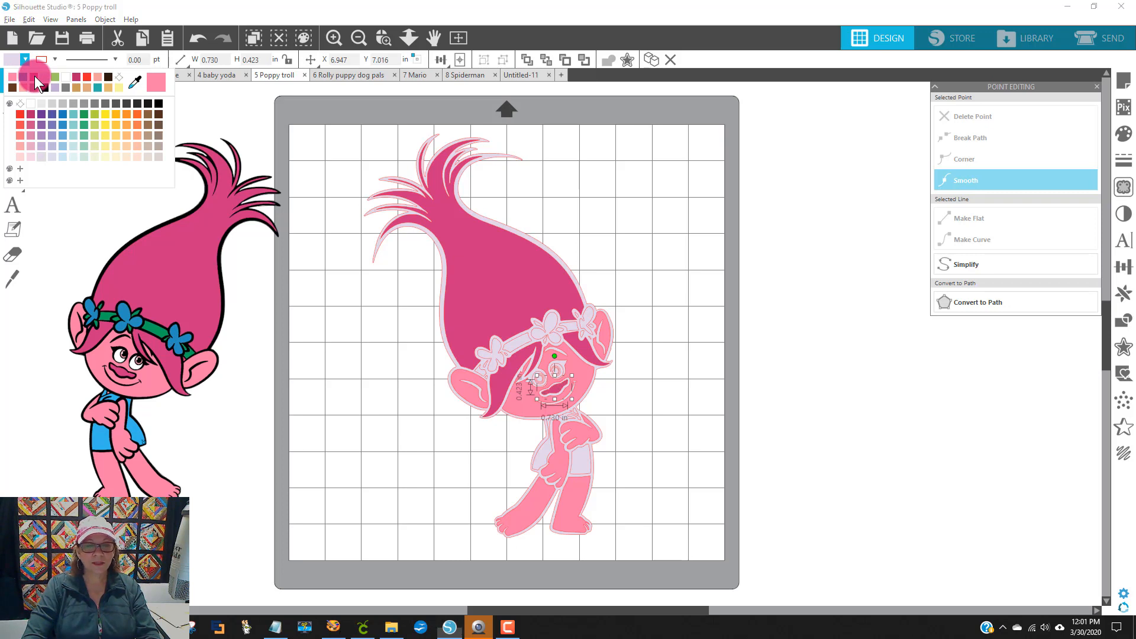
pyautogui.click(34, 76)
pyautogui.click(852, 273)
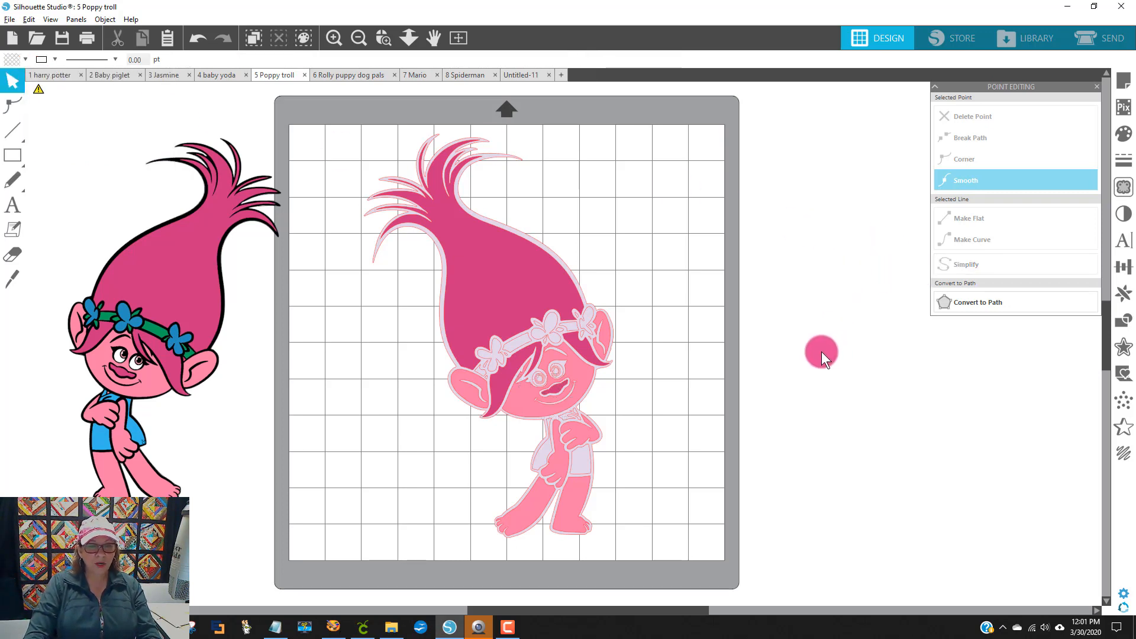
# Fill all the dress pieces around the arms with the blue sampled from the reference troll's dress.
pyautogui.click(576, 464)
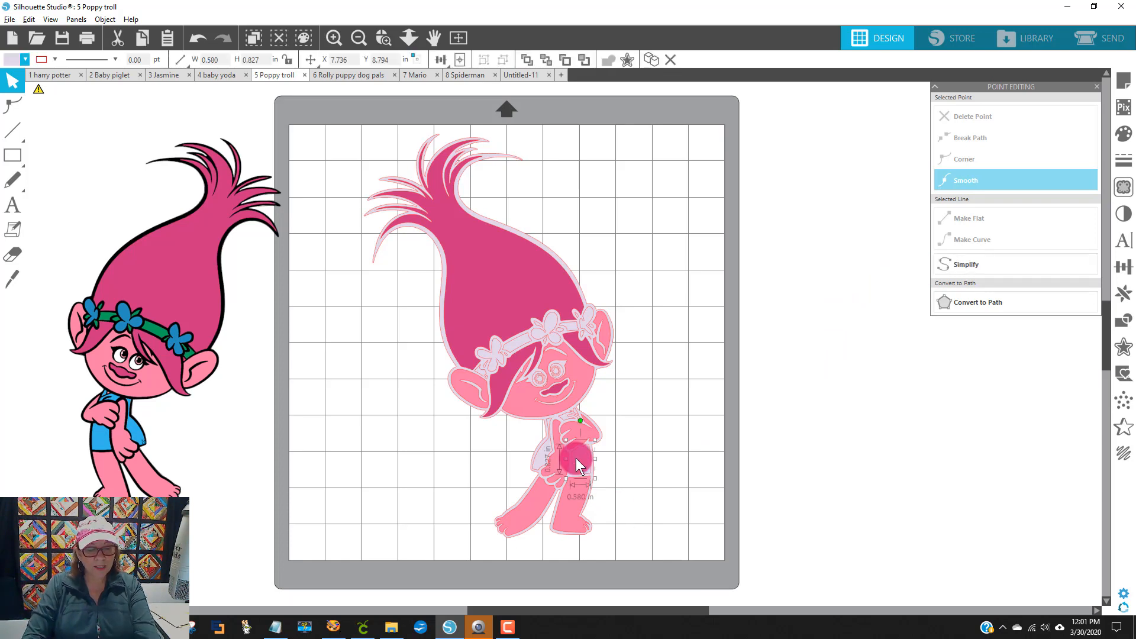
pyautogui.click(547, 463)
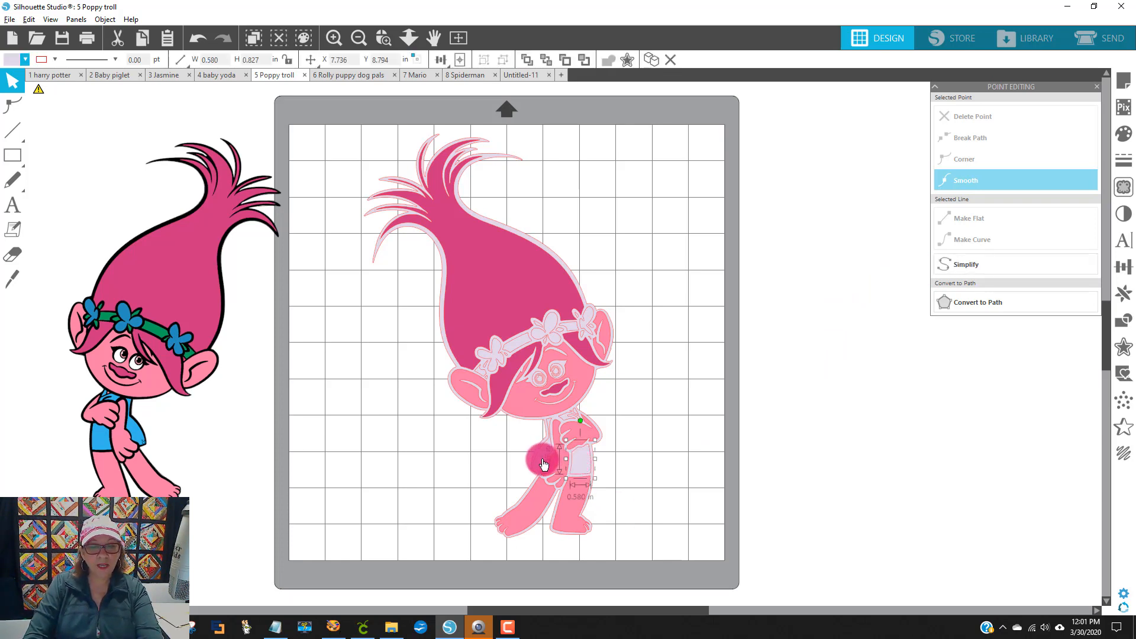
pyautogui.moveTo(544, 464); pyautogui.dragTo(579, 422)
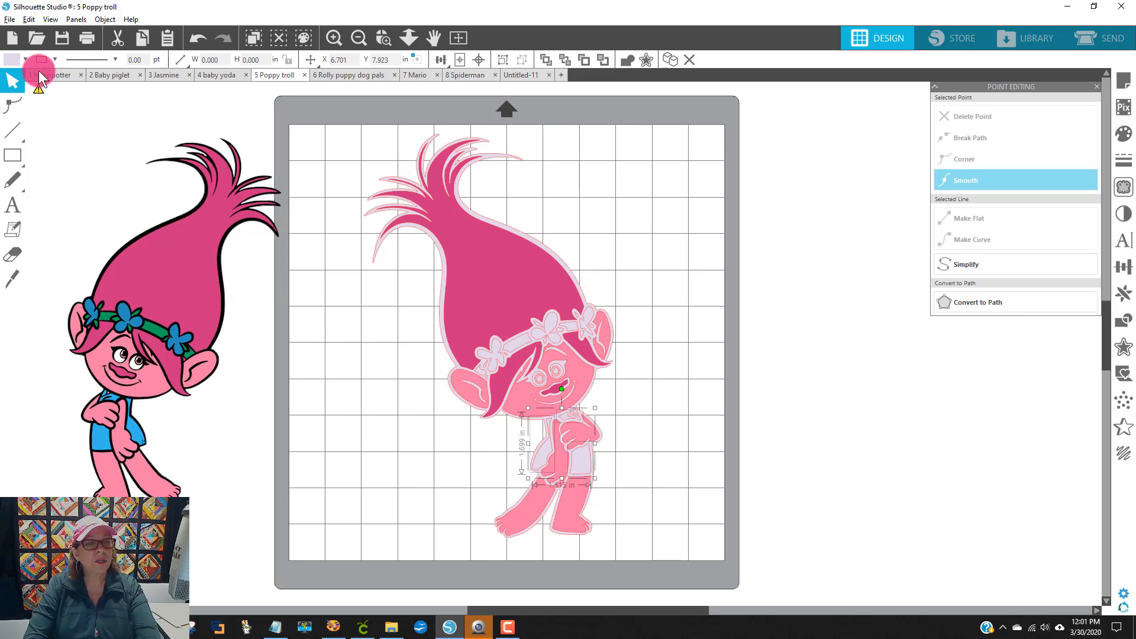
pyautogui.click(14, 67)
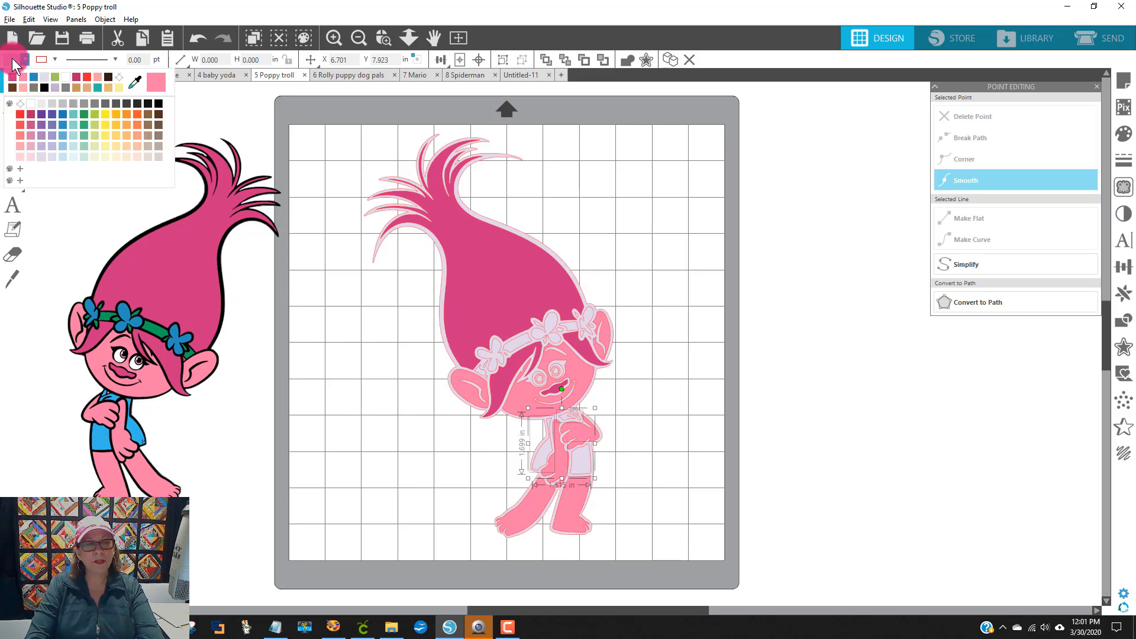
pyautogui.click(55, 60)
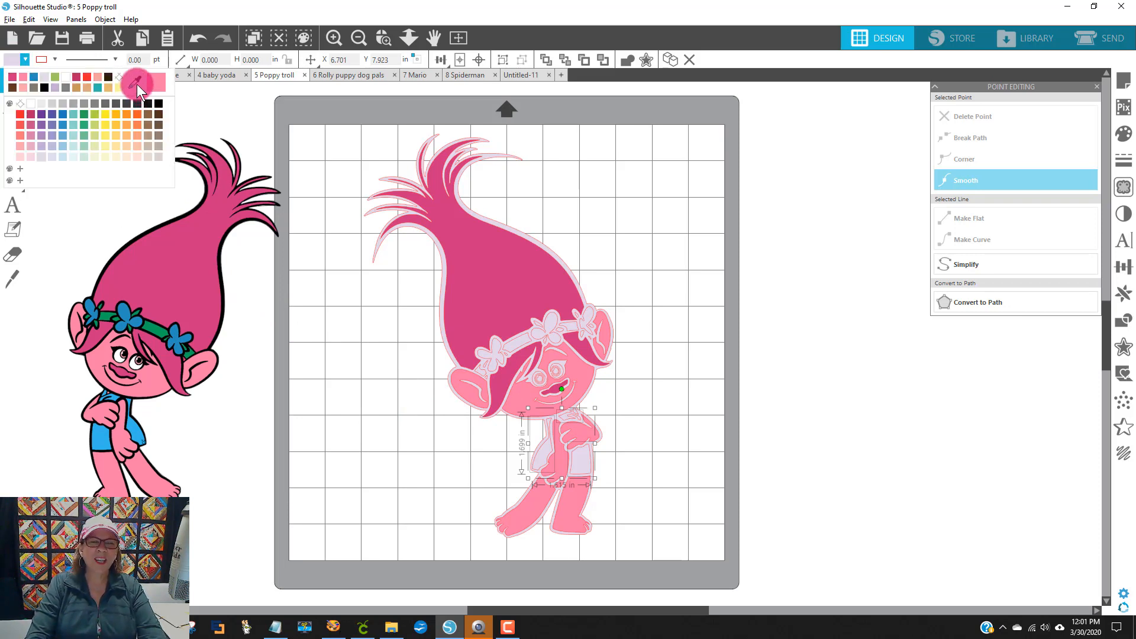
pyautogui.click(112, 431)
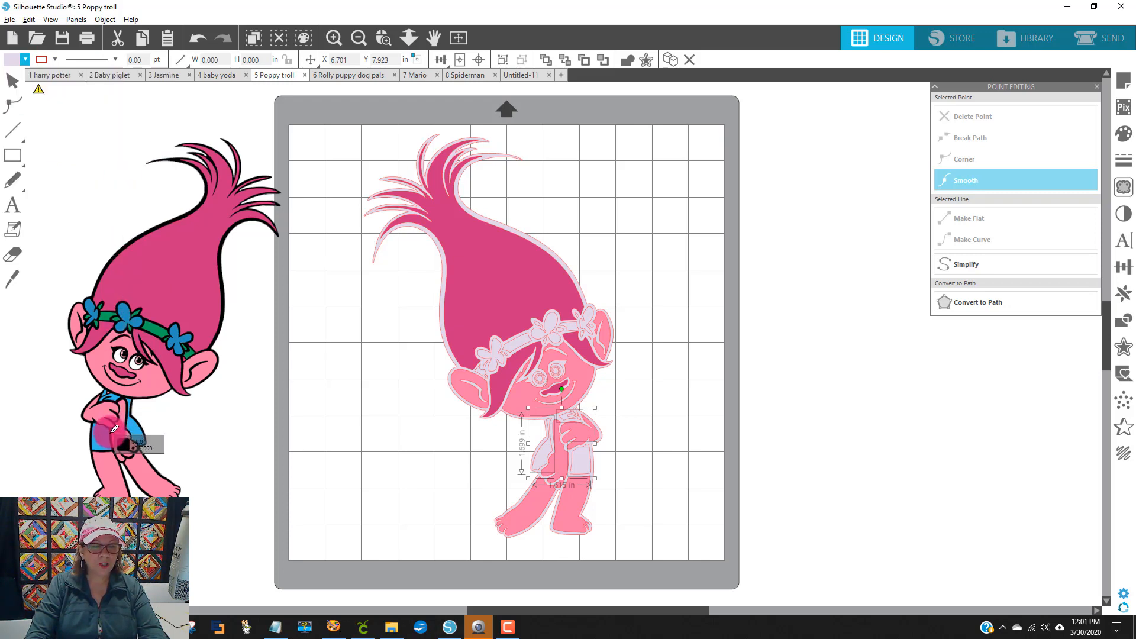
pyautogui.click(103, 437)
pyautogui.click(768, 324)
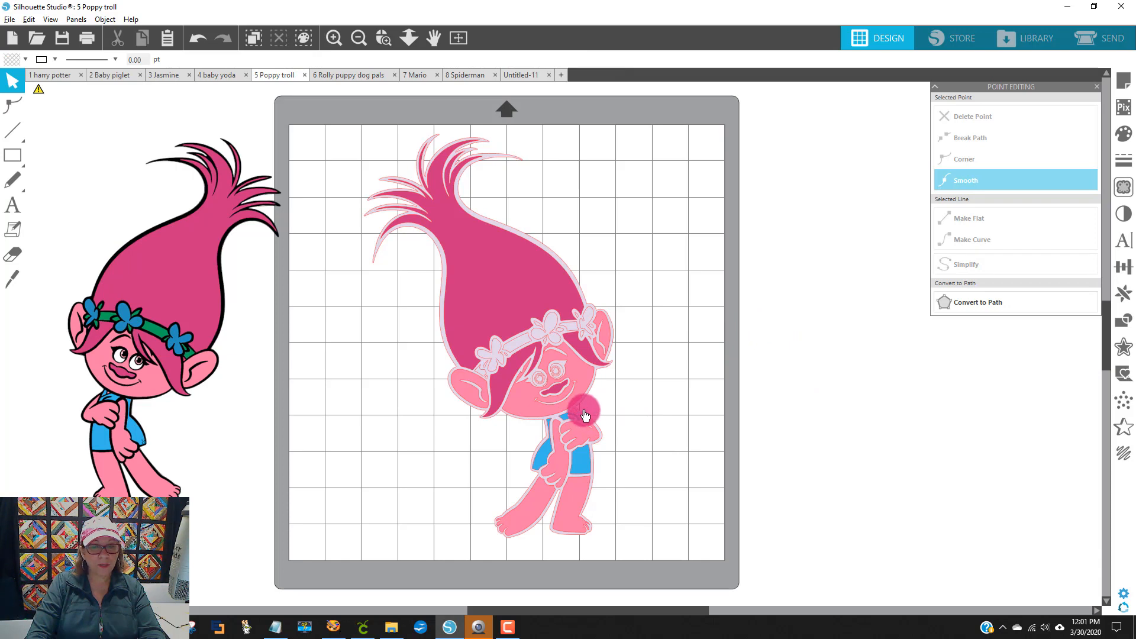
# Fill the two small collar pieces under the chin with the same blue as the dress.
pyautogui.click(362, 37)
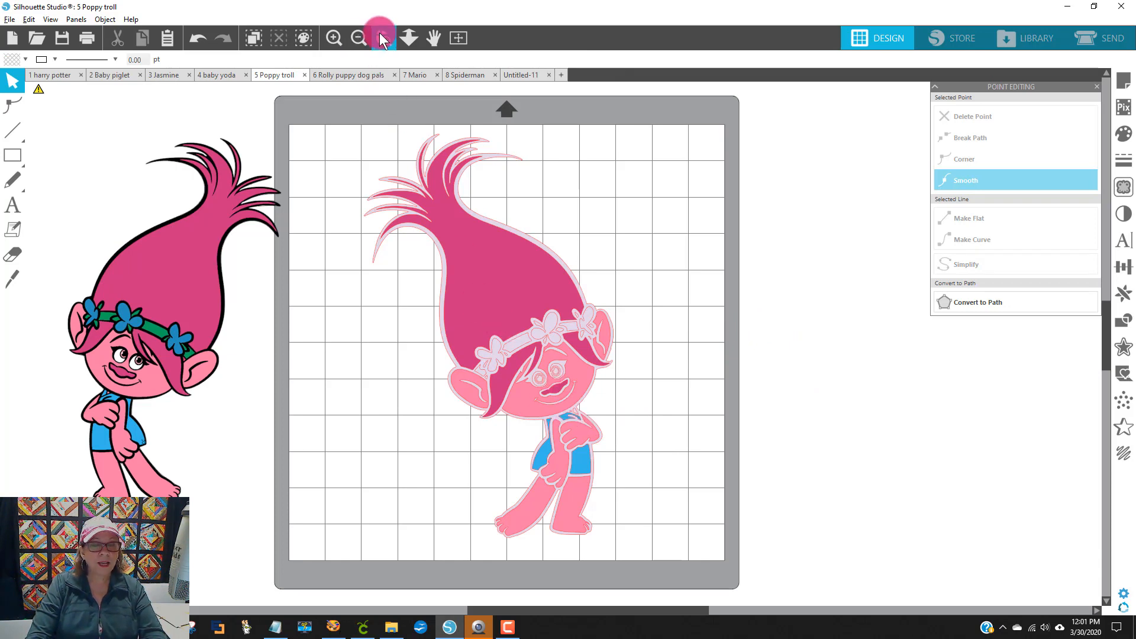
pyautogui.click(380, 34)
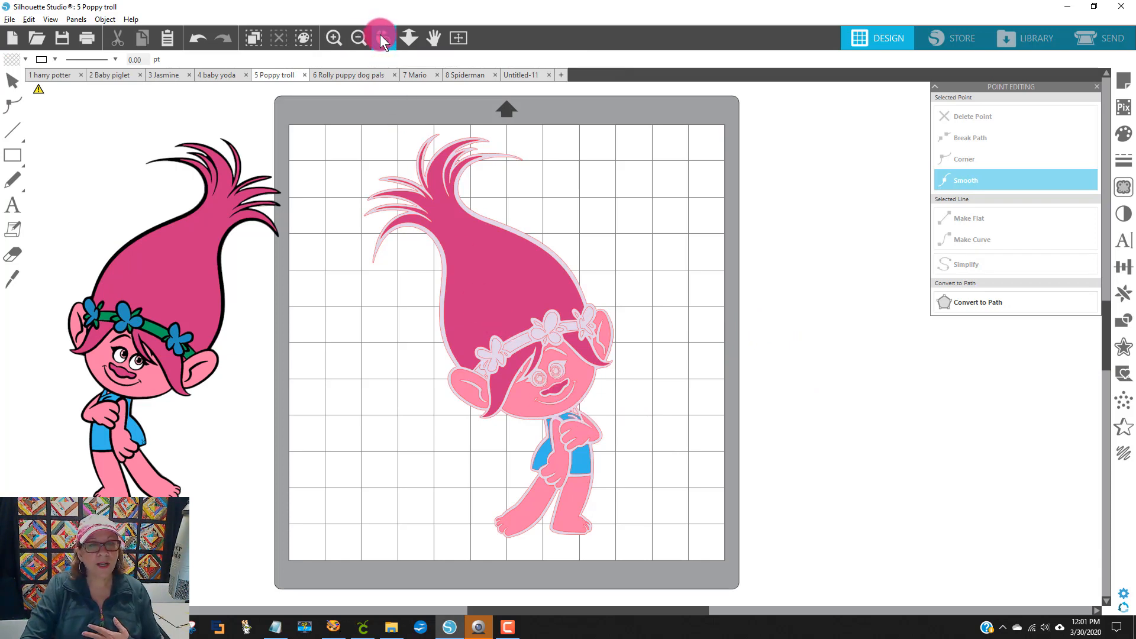
pyautogui.moveTo(453, 314); pyautogui.dragTo(666, 500)
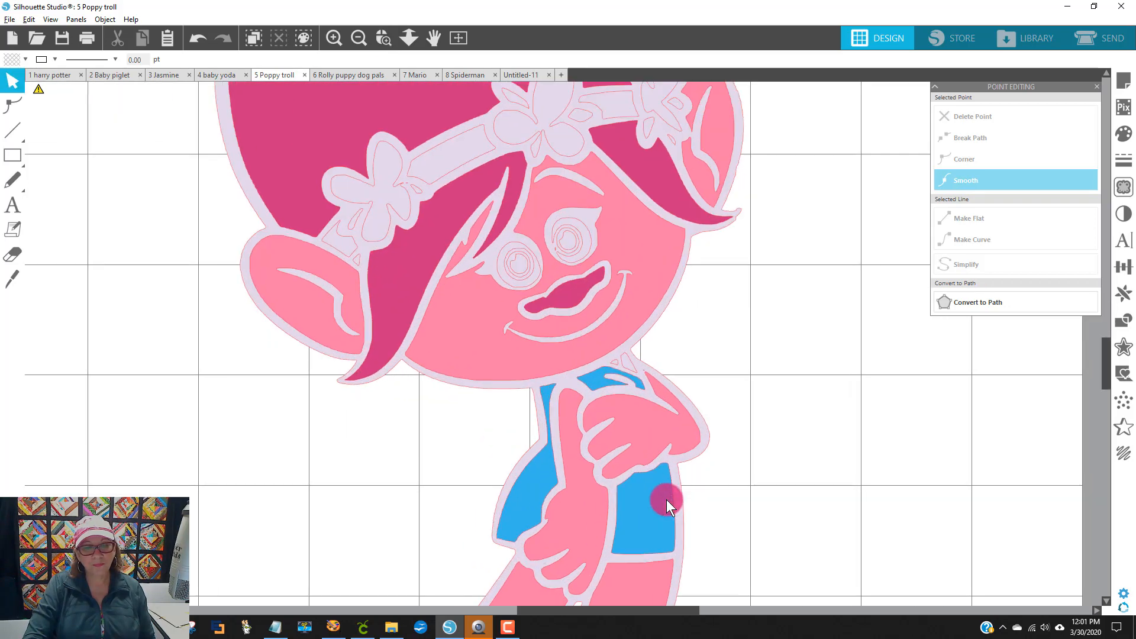
pyautogui.scroll(1, 757, 417)
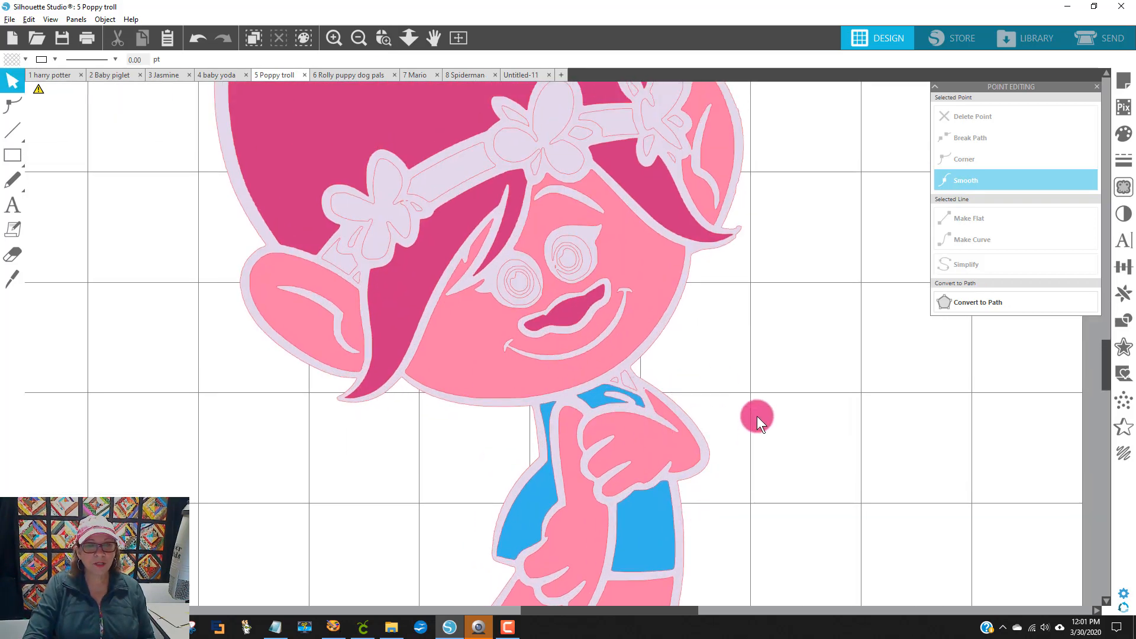
pyautogui.scroll(1, 757, 416)
pyautogui.click(13, 105)
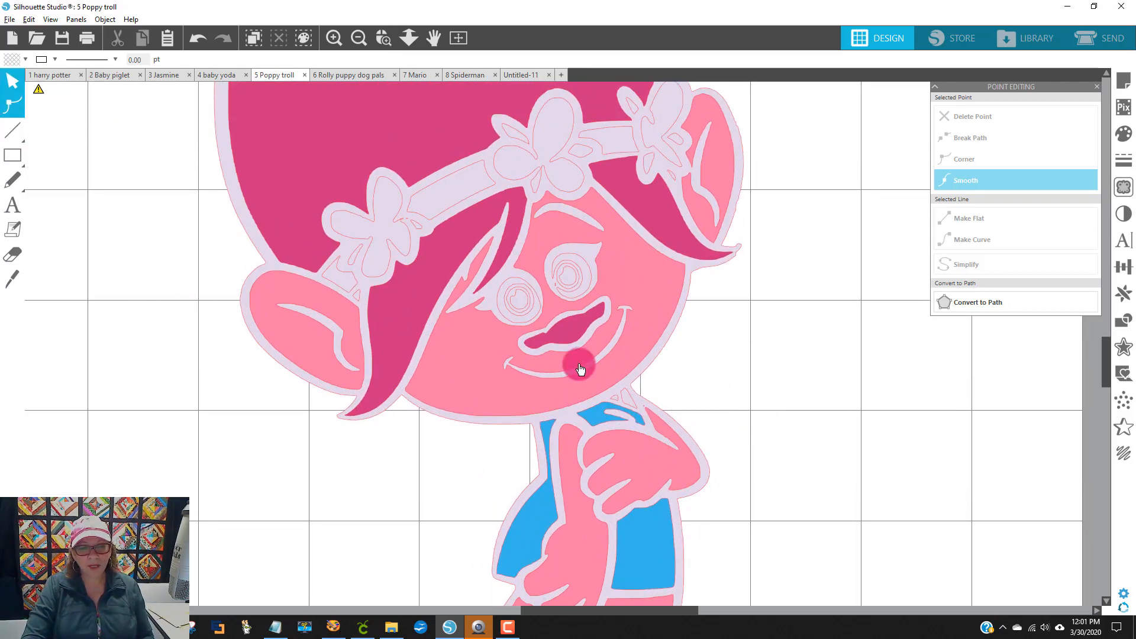
pyautogui.click(627, 402)
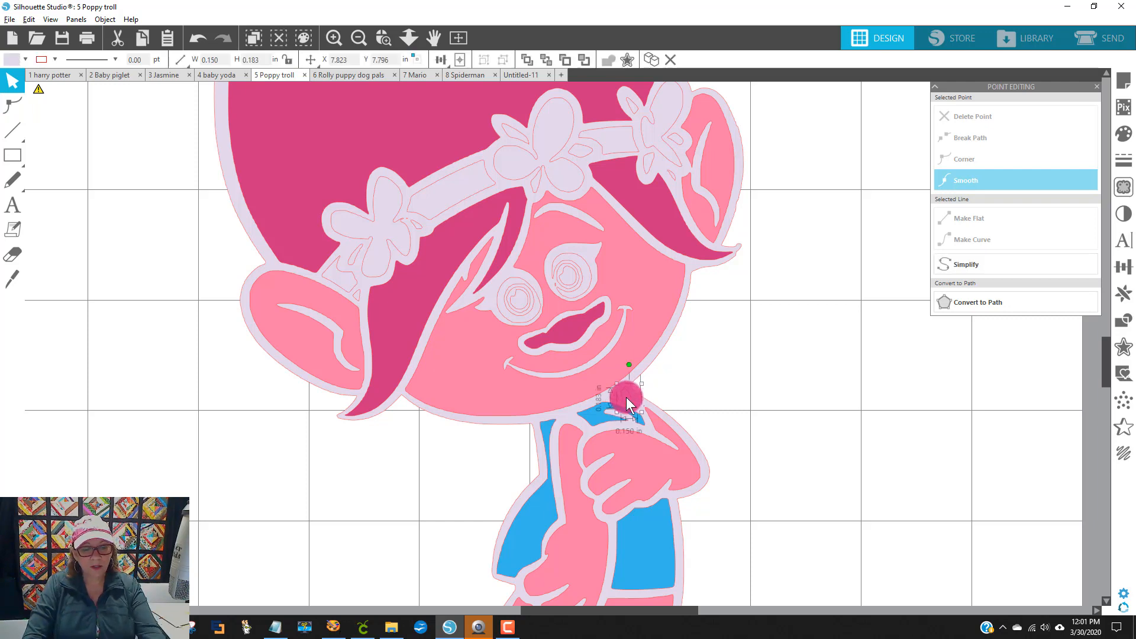
pyautogui.click(616, 402)
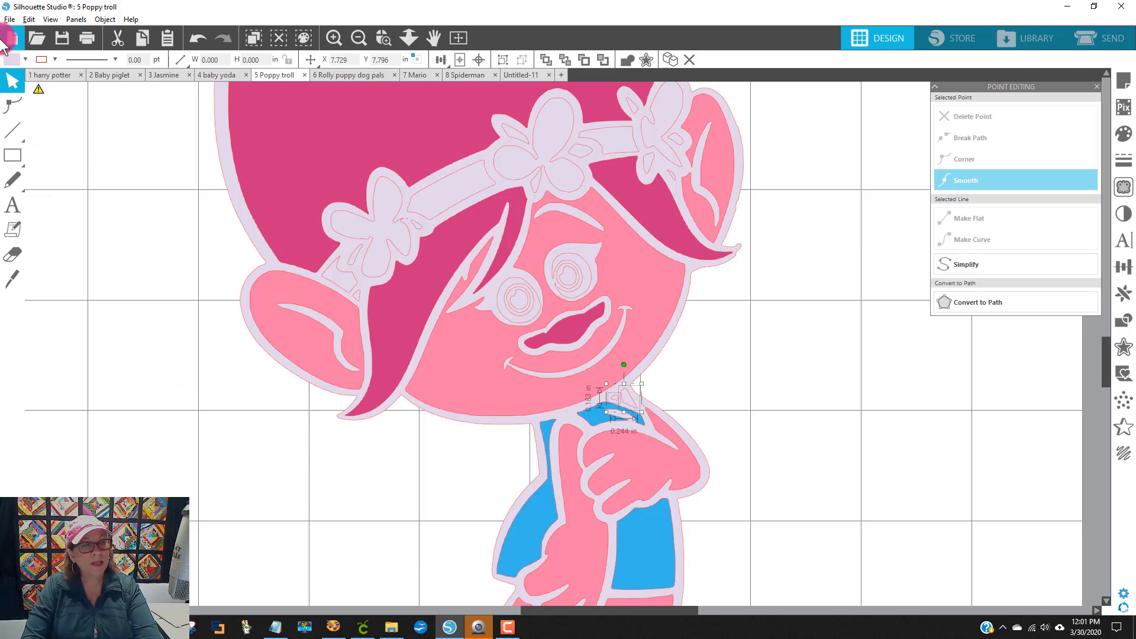
pyautogui.click(25, 60)
pyautogui.click(12, 85)
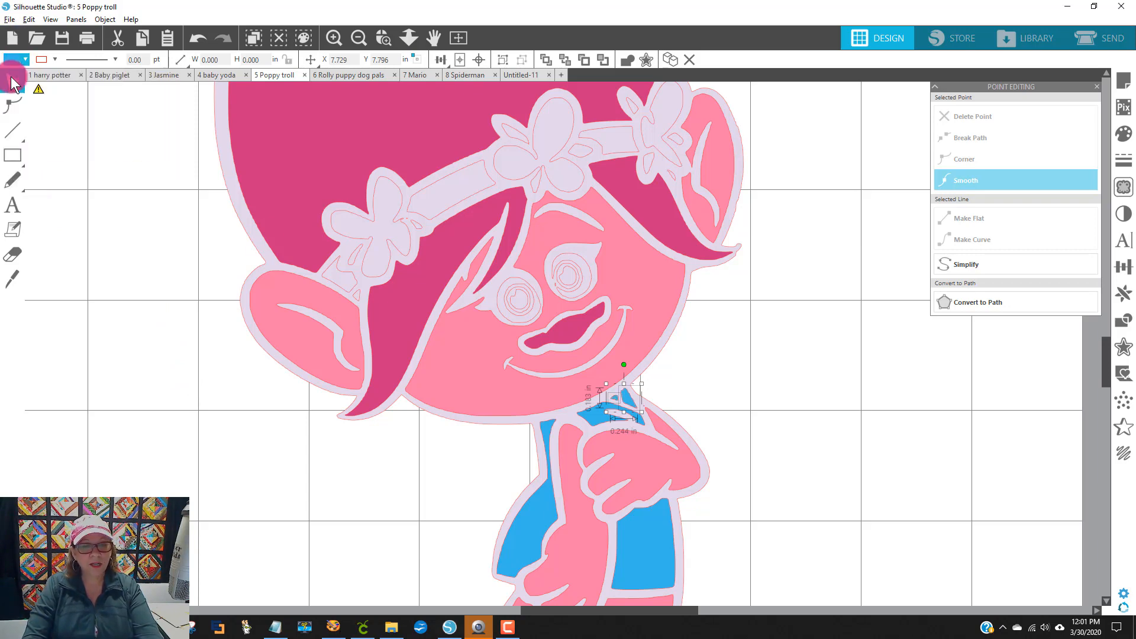
# Move the reference troll image closer to the traced design so its headband flowers are in view.
pyautogui.click(358, 37)
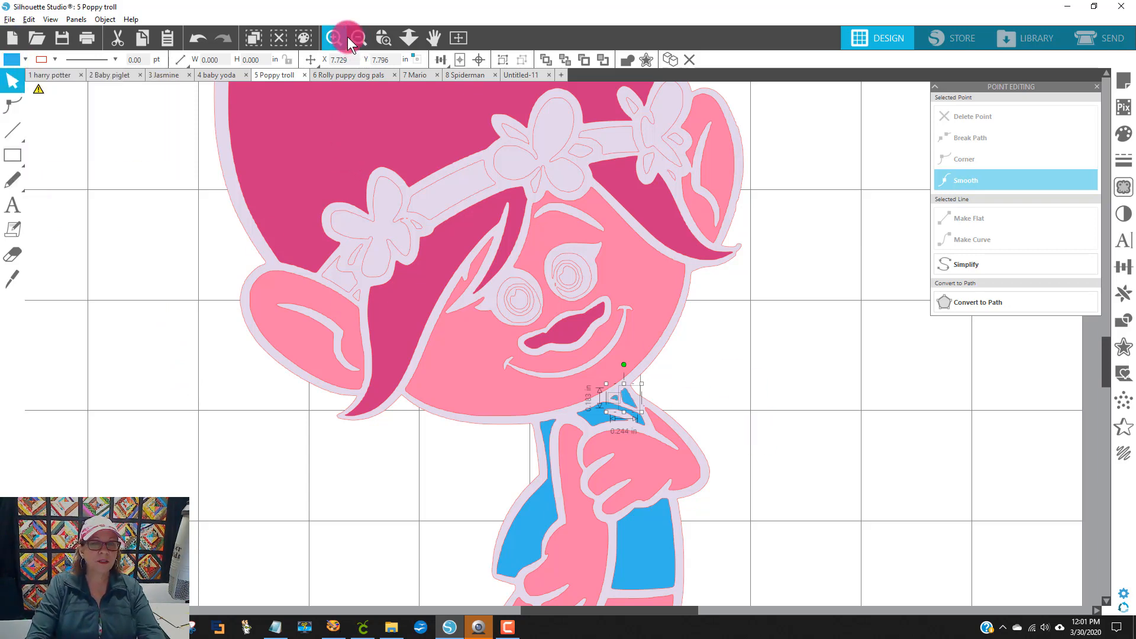
pyautogui.click(360, 39)
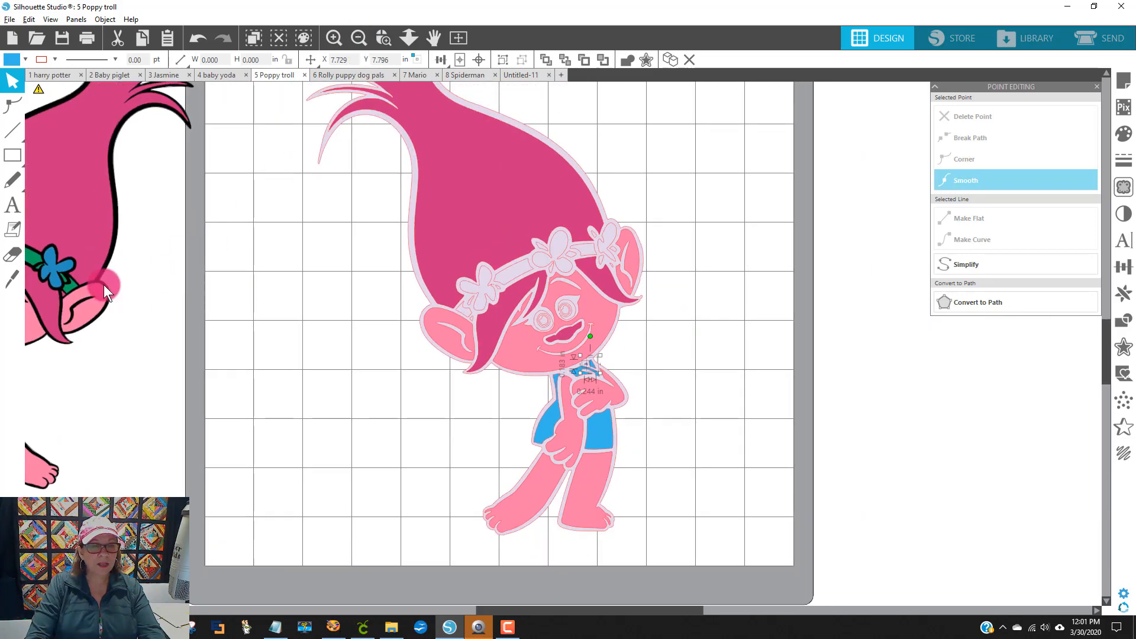
pyautogui.moveTo(65, 306)
pyautogui.mouseDown()
pyautogui.moveTo(209, 347)
pyautogui.moveTo(195, 333)
pyautogui.mouseUp()
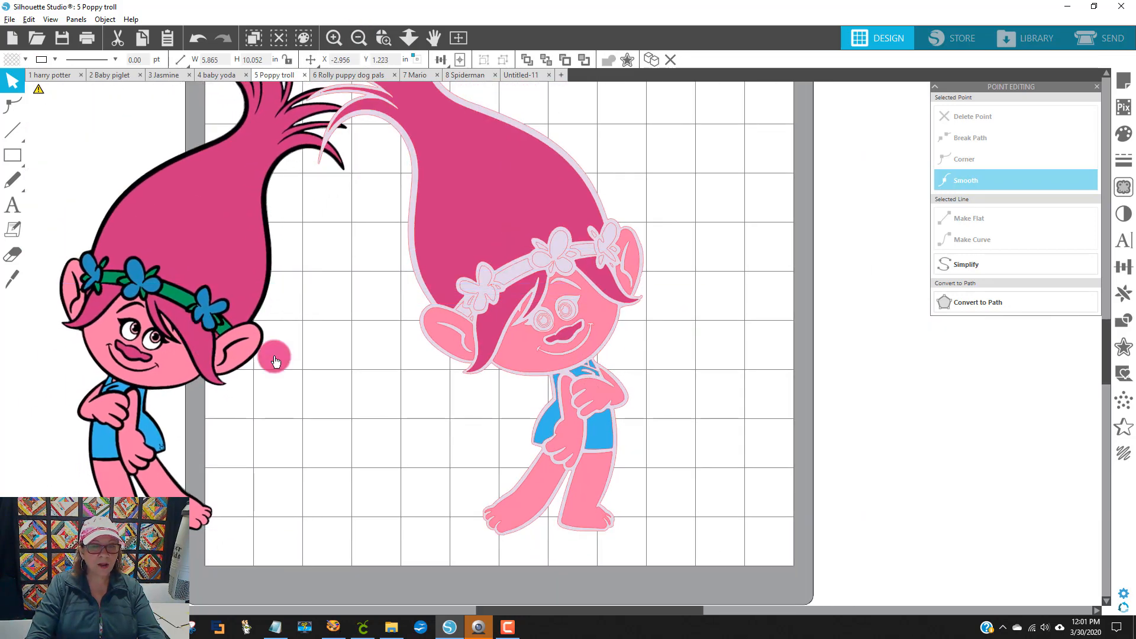
# Fill the three flowers on the traced troll's headband with the same blue as the dress.
pyautogui.click(473, 291)
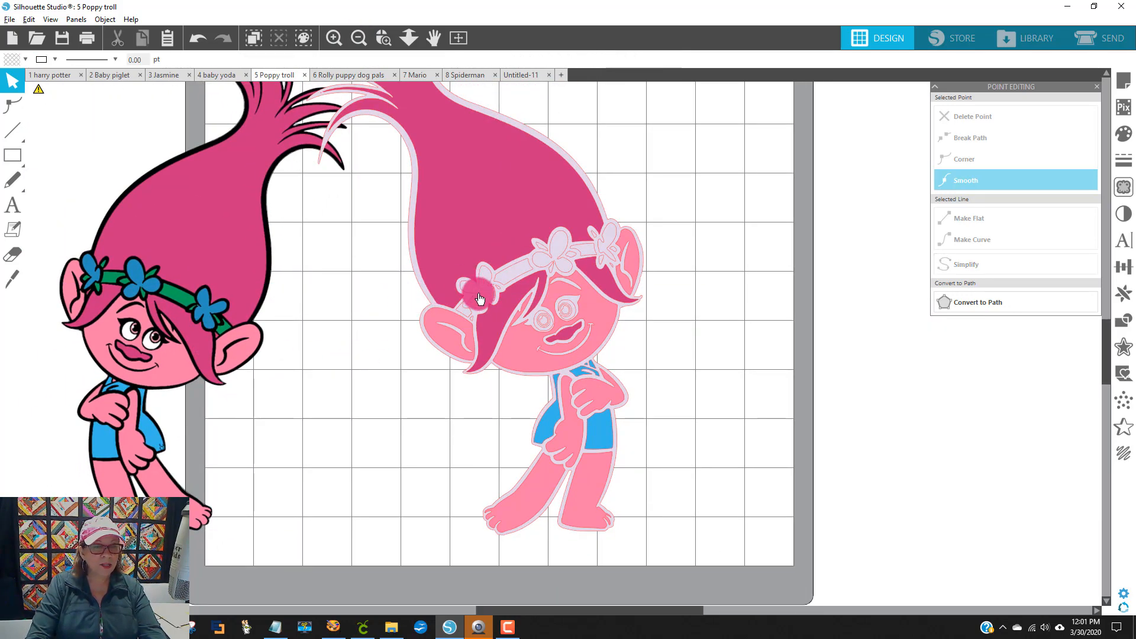
pyautogui.click(556, 265)
pyautogui.click(595, 253)
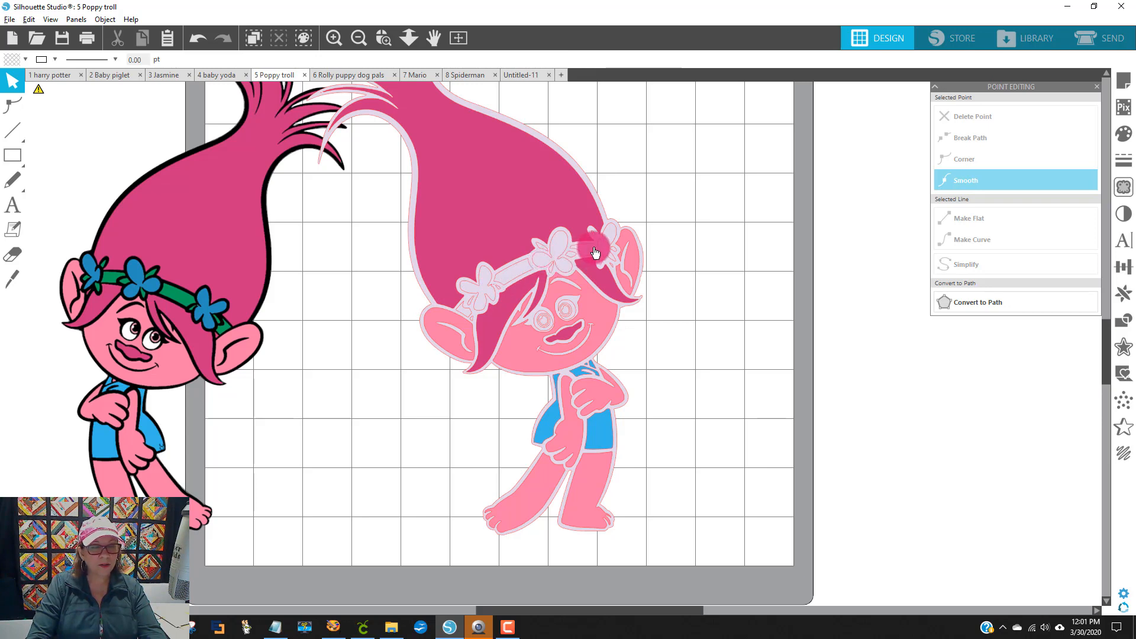
pyautogui.click(611, 241)
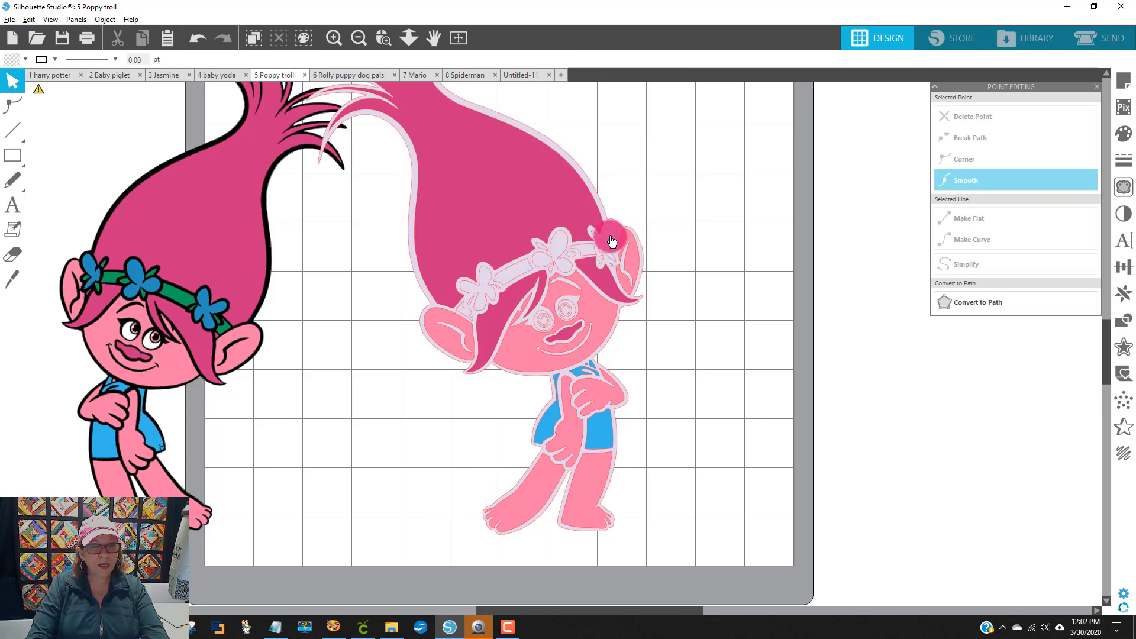
pyautogui.click(612, 242)
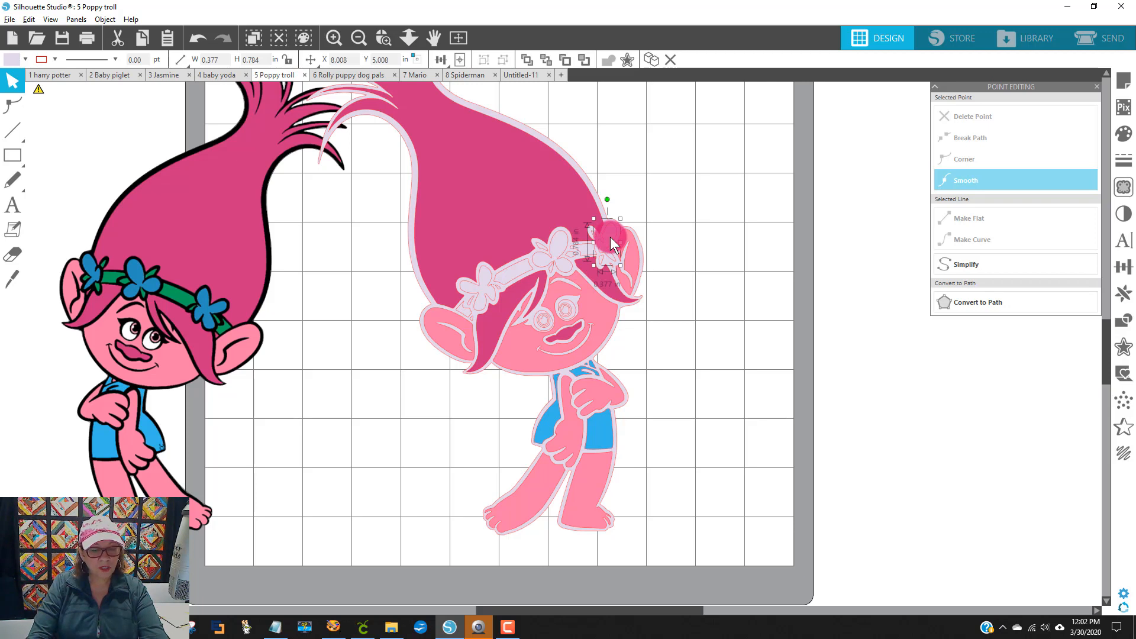
pyautogui.click(559, 246)
pyautogui.click(388, 353)
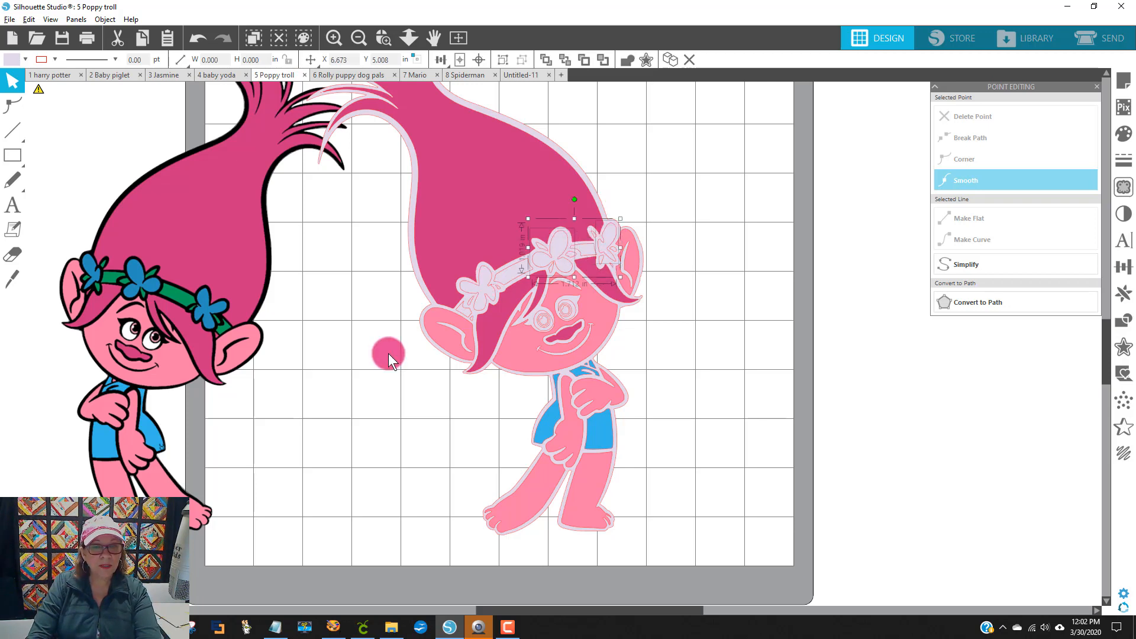
pyautogui.click(470, 290)
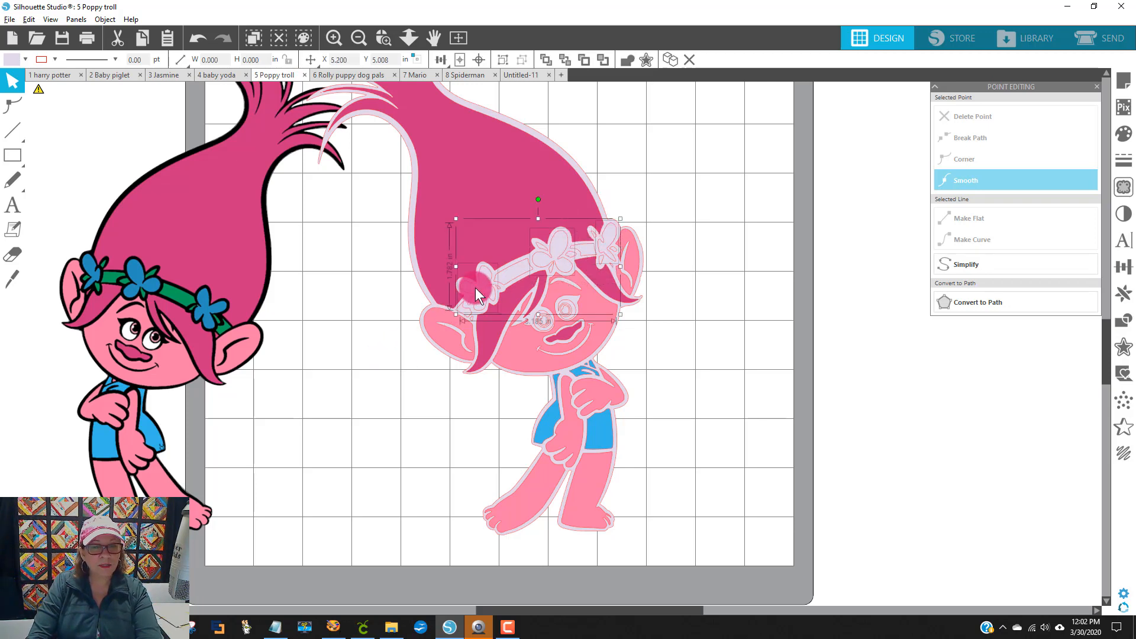
pyautogui.click(25, 60)
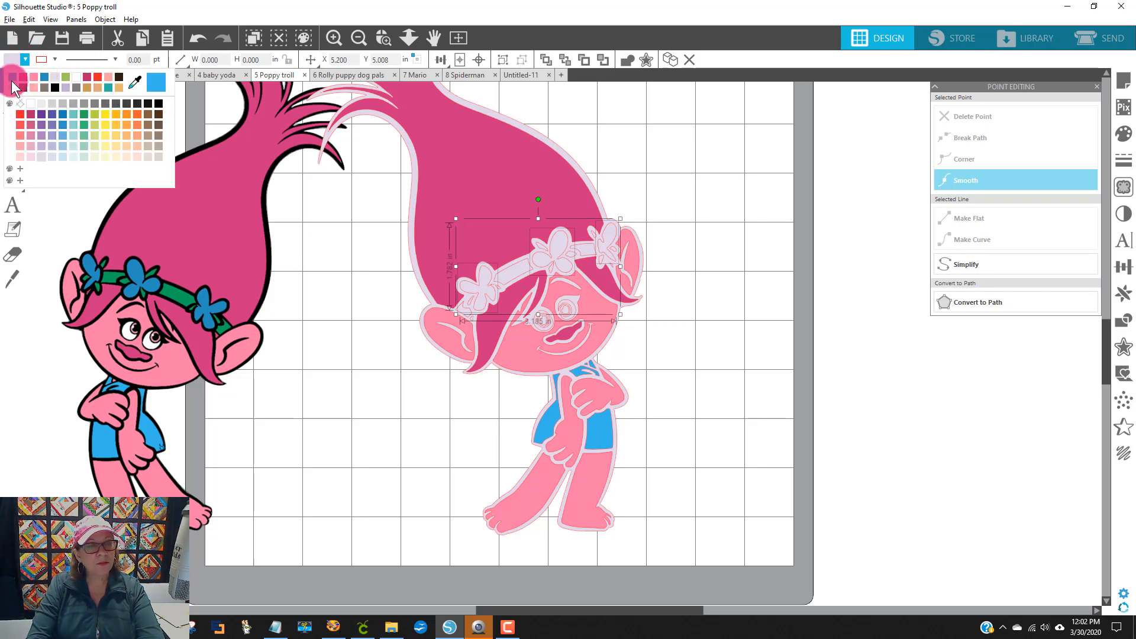
pyautogui.click(13, 87)
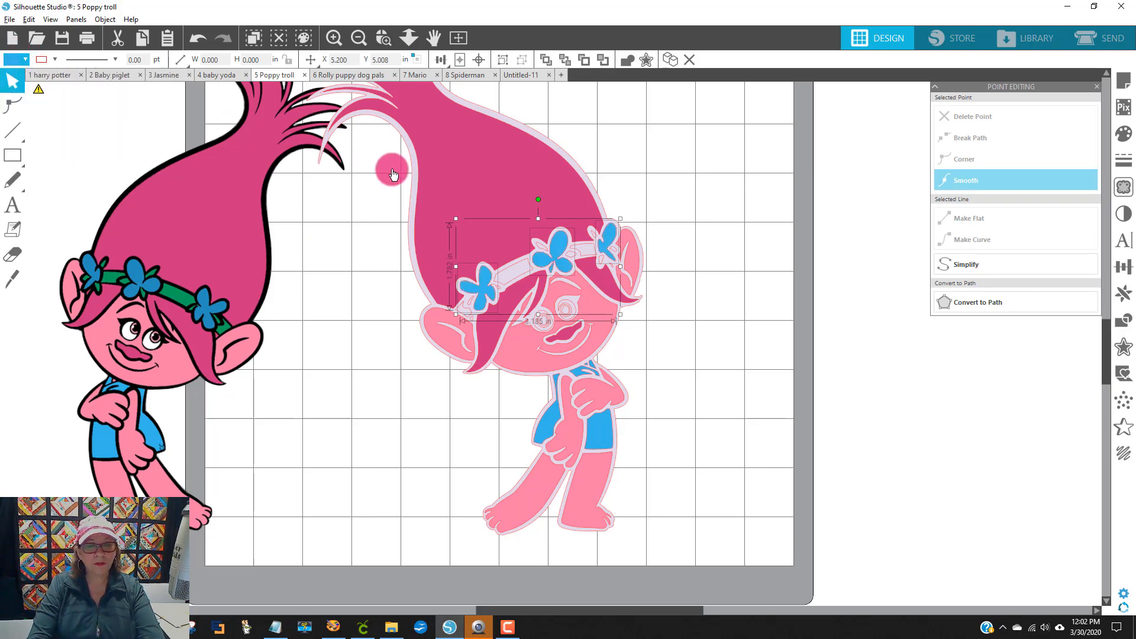
pyautogui.click(751, 278)
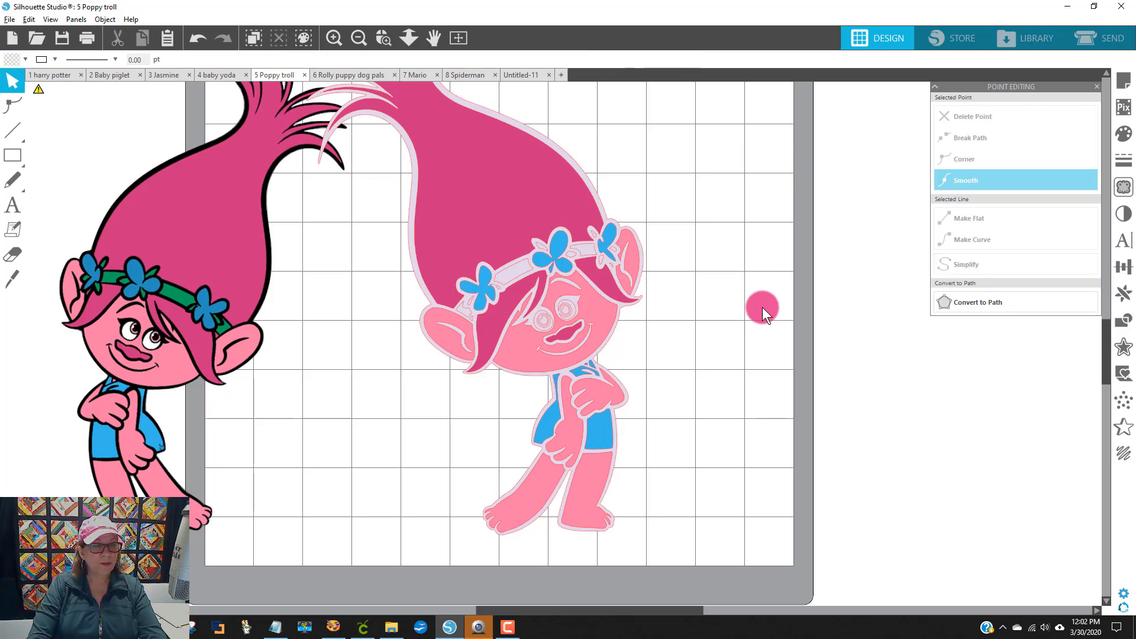
pyautogui.click(466, 316)
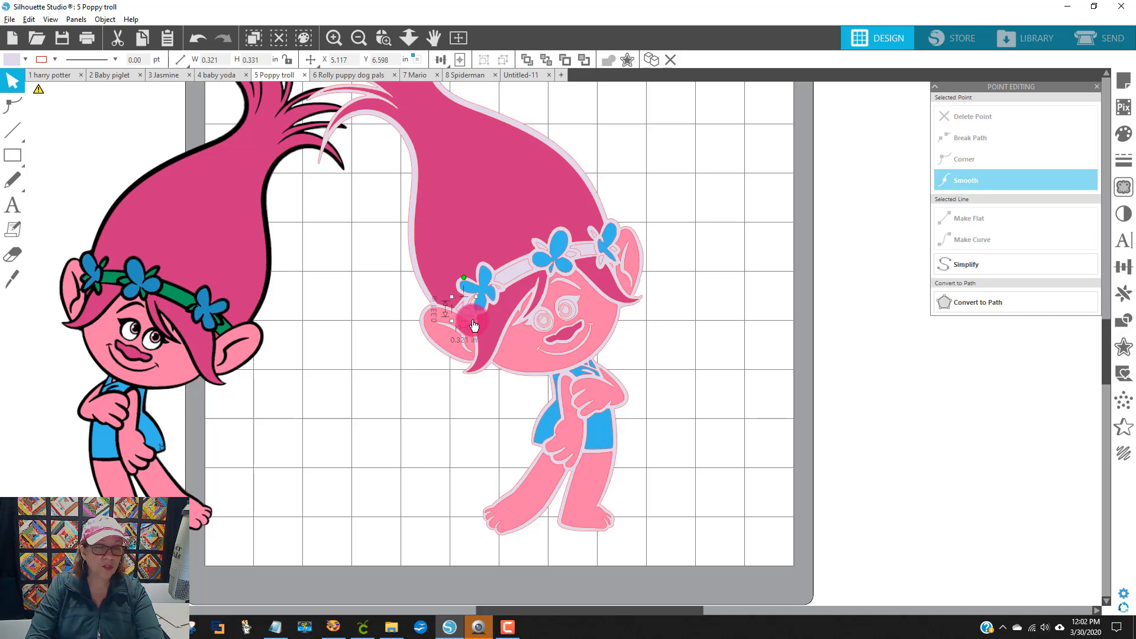
pyautogui.click(473, 323)
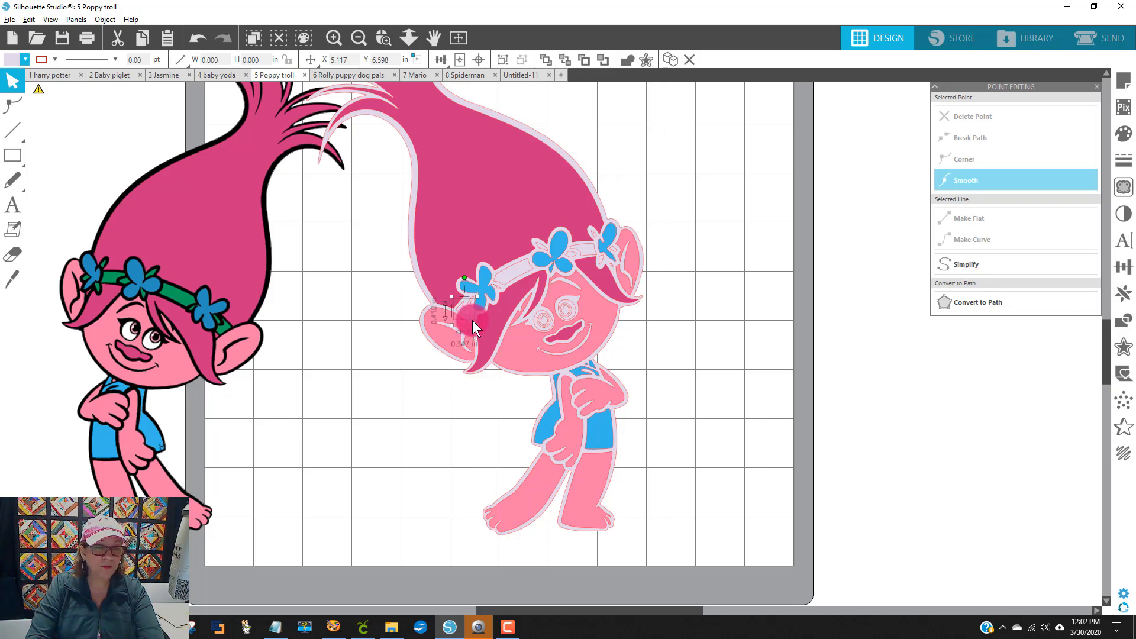
pyautogui.click(498, 294)
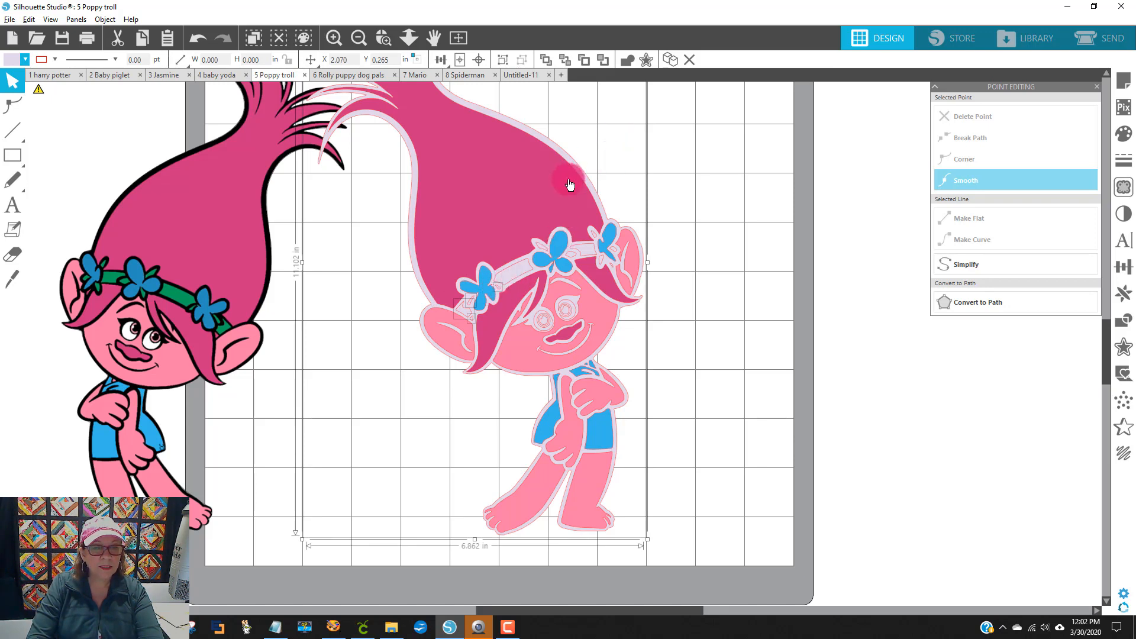
pyautogui.click(744, 273)
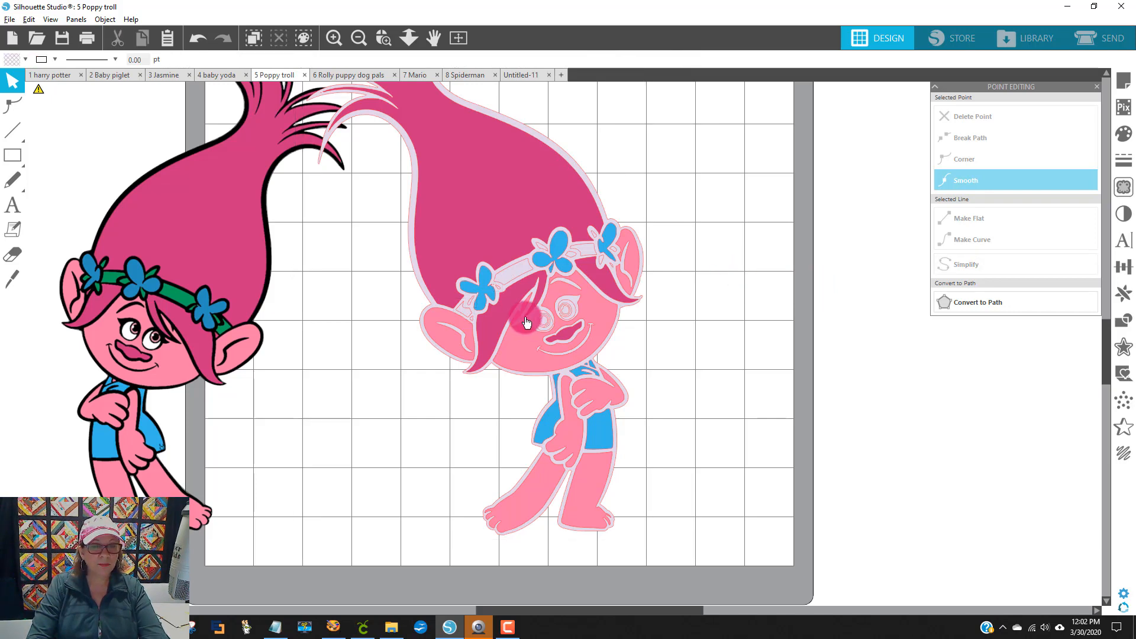
# Fill all the headband bands and leaf pieces around the flowers with the green sampled from the reference troll's headband.
pyautogui.click(383, 38)
pyautogui.moveTo(390, 222); pyautogui.dragTo(718, 332)
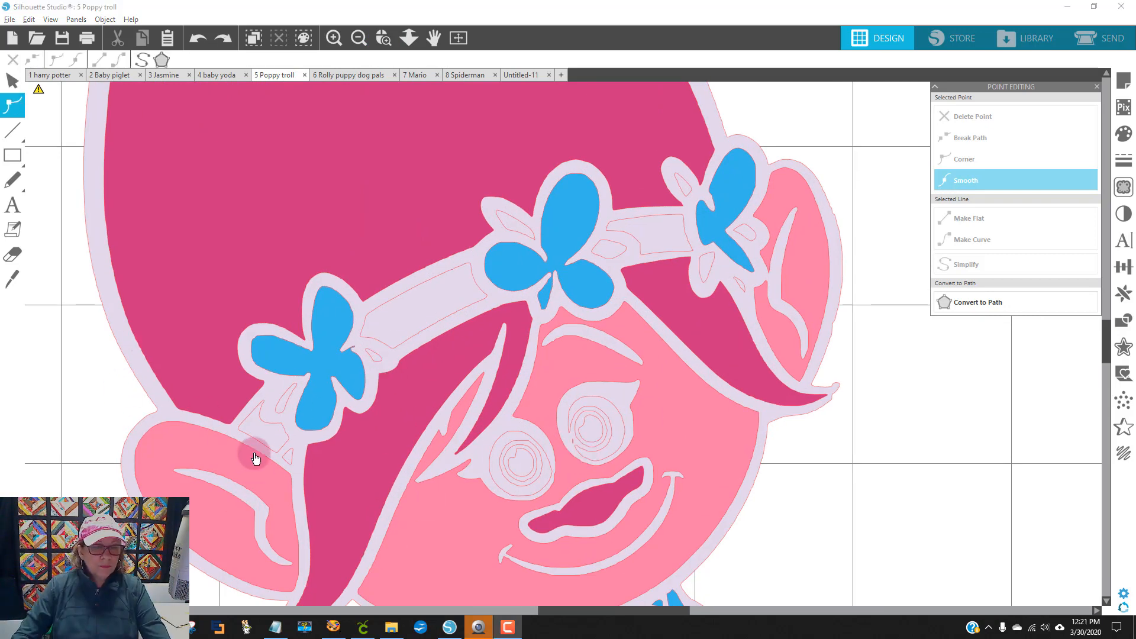
pyautogui.click(268, 428)
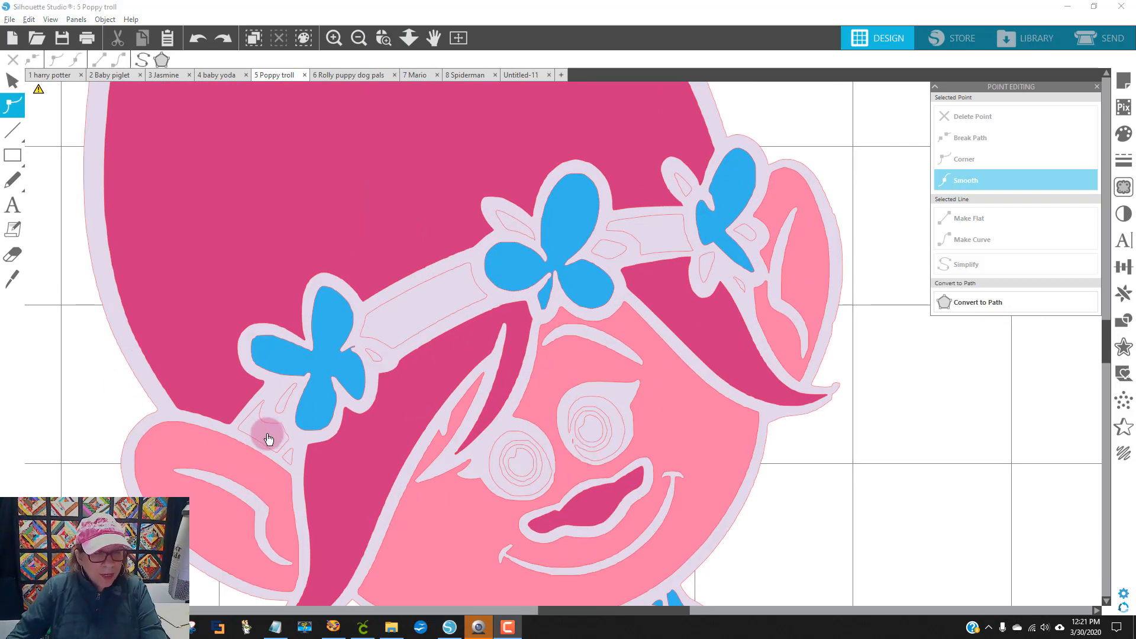
pyautogui.click(265, 435)
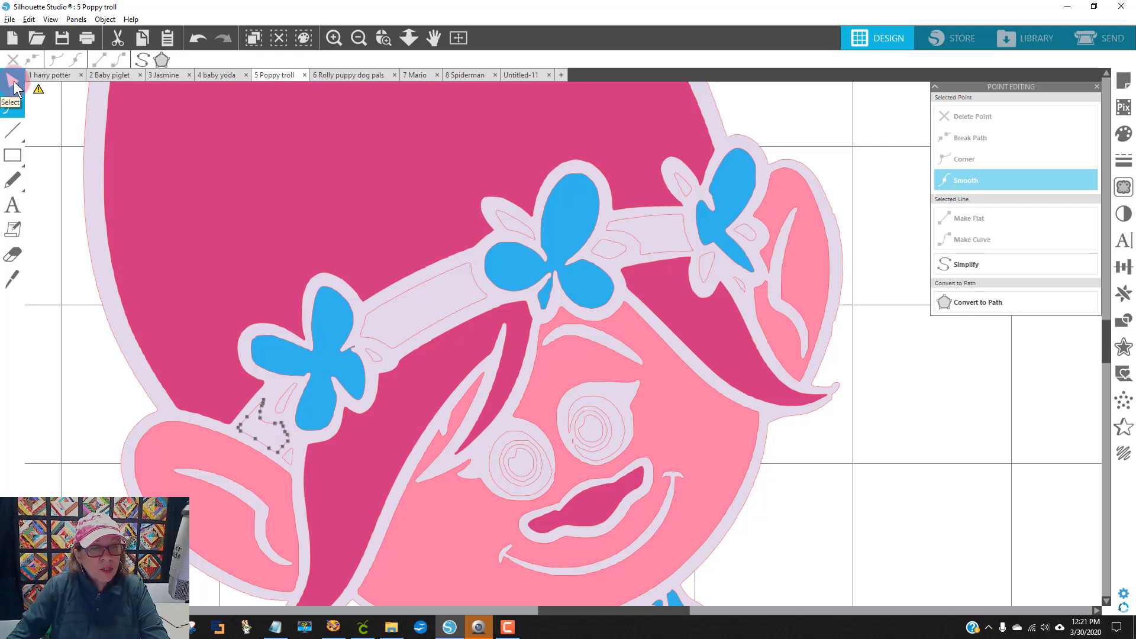
pyautogui.click(13, 85)
pyautogui.click(270, 447)
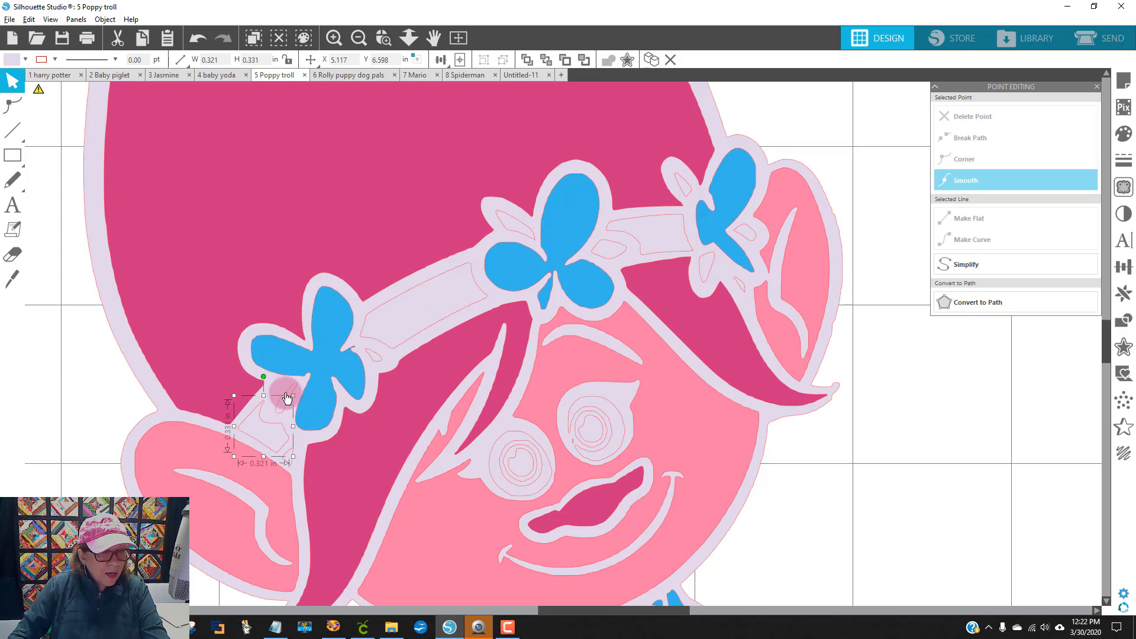
pyautogui.keyDown('shift'); pyautogui.click(374, 357); pyautogui.keyUp('shift')
pyautogui.keyDown('shift'); pyautogui.click(425, 309); pyautogui.keyUp('shift')
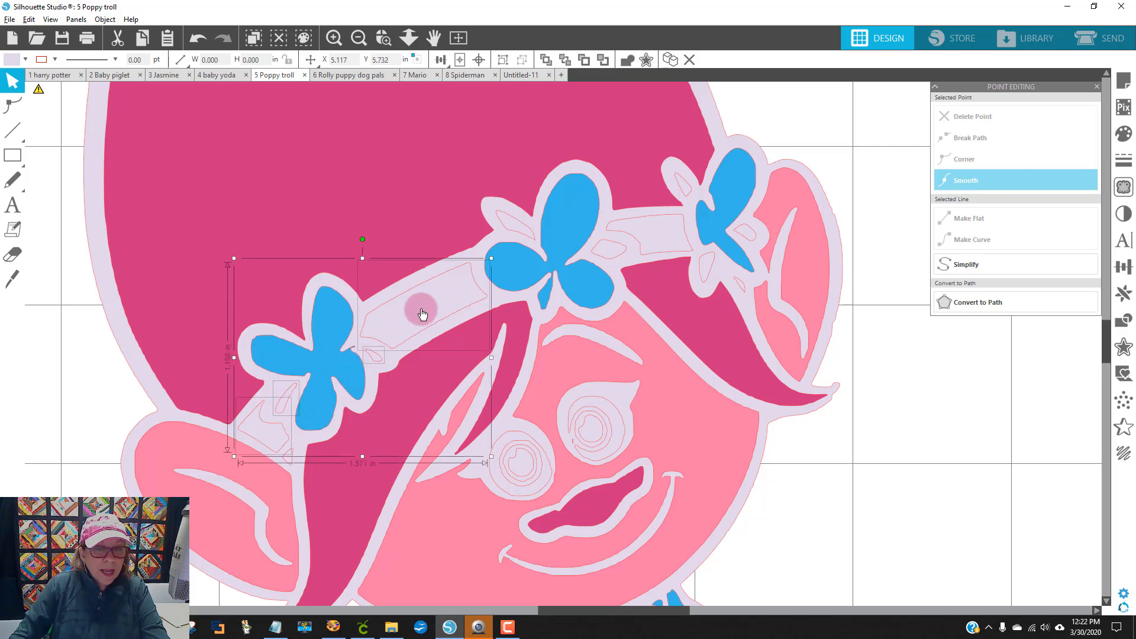
pyautogui.keyDown('shift'); pyautogui.click(506, 223); pyautogui.keyUp('shift')
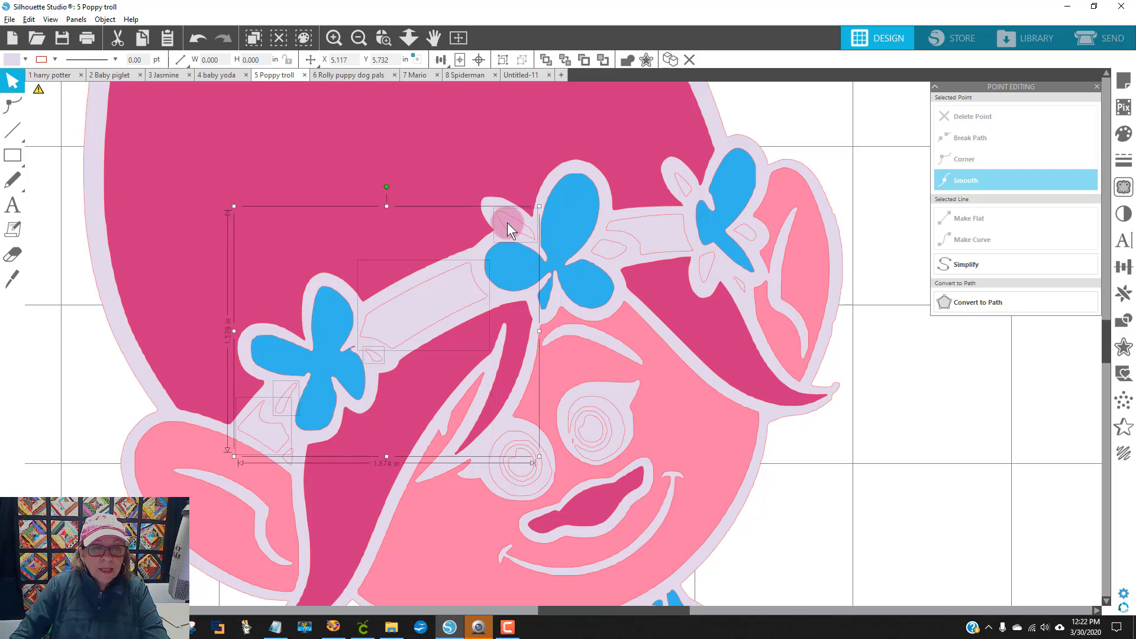
pyautogui.keyDown('shift'); pyautogui.click(611, 253); pyautogui.keyUp('shift')
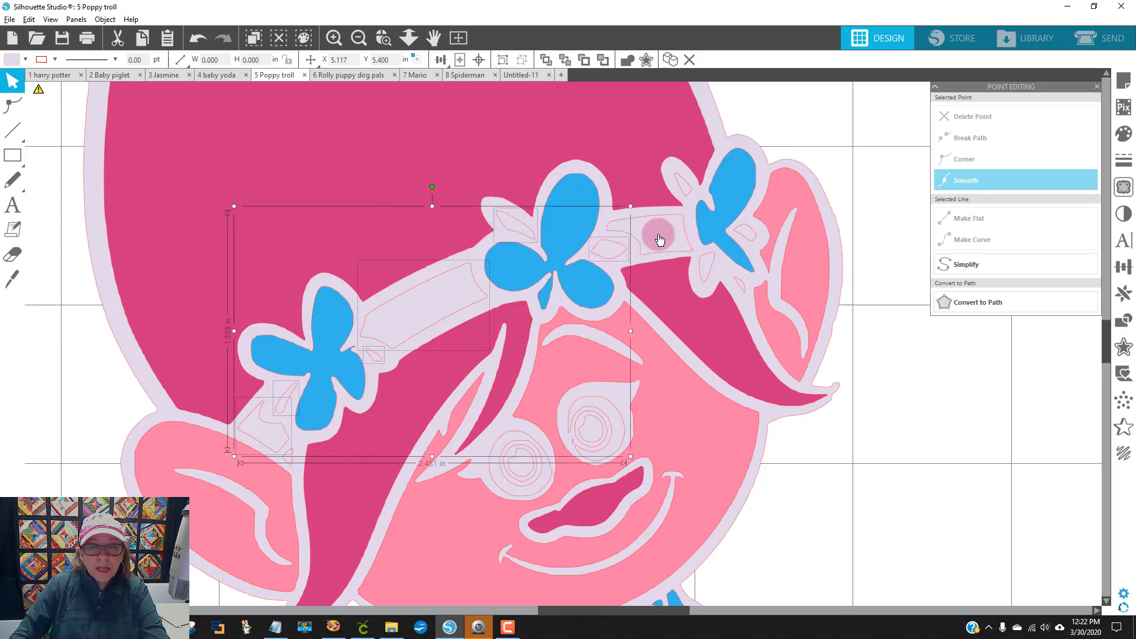
pyautogui.keyDown('shift'); pyautogui.click(667, 214); pyautogui.keyUp('shift')
pyautogui.keyDown('shift'); pyautogui.click(680, 189); pyautogui.keyUp('shift')
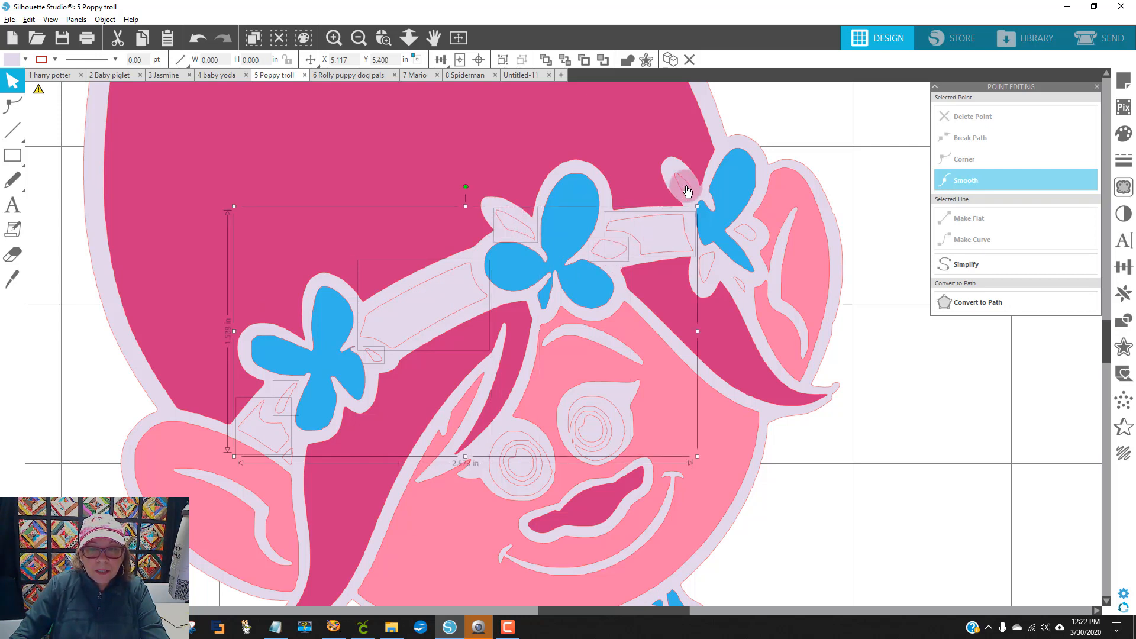
pyautogui.keyDown('shift'); pyautogui.click(744, 235); pyautogui.keyUp('shift')
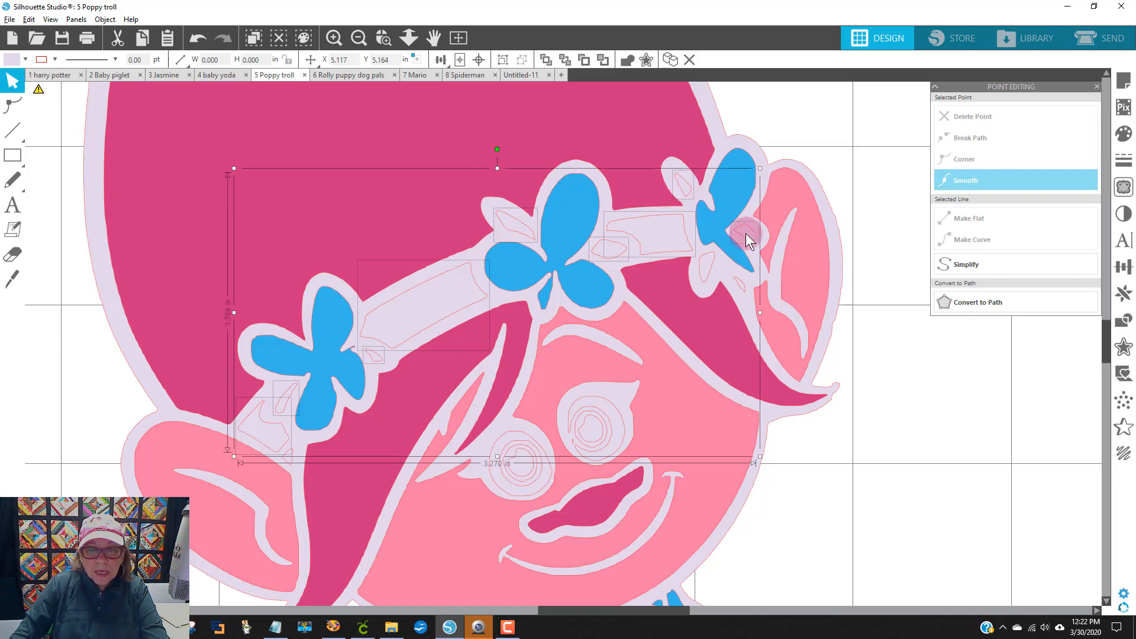
pyautogui.keyDown('shift'); pyautogui.click(703, 275); pyautogui.keyUp('shift')
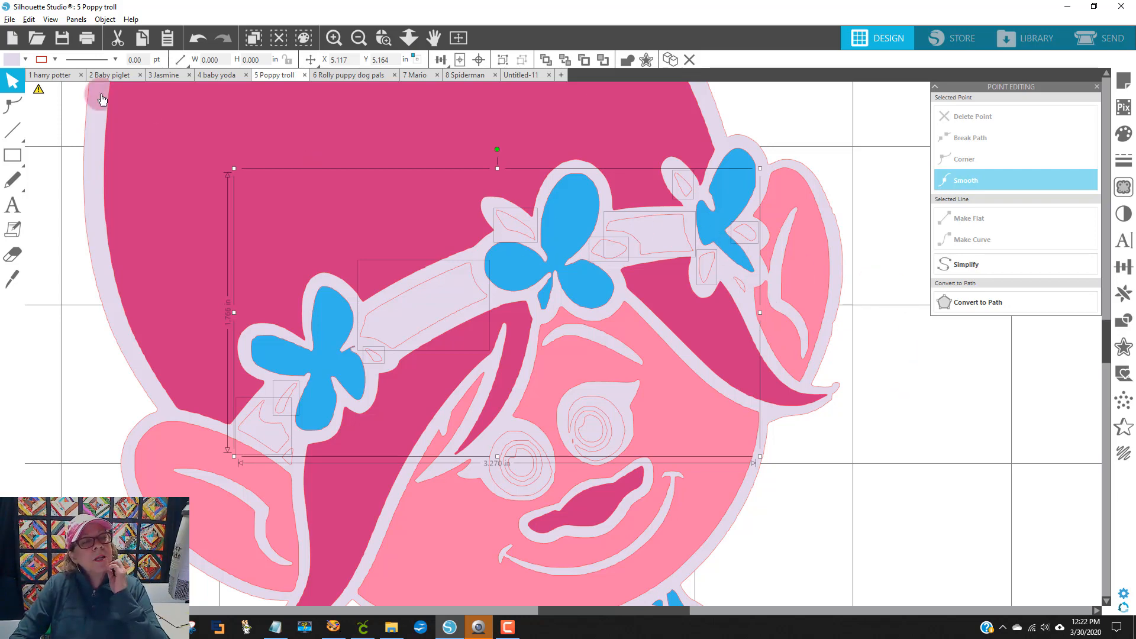
pyautogui.click(357, 39)
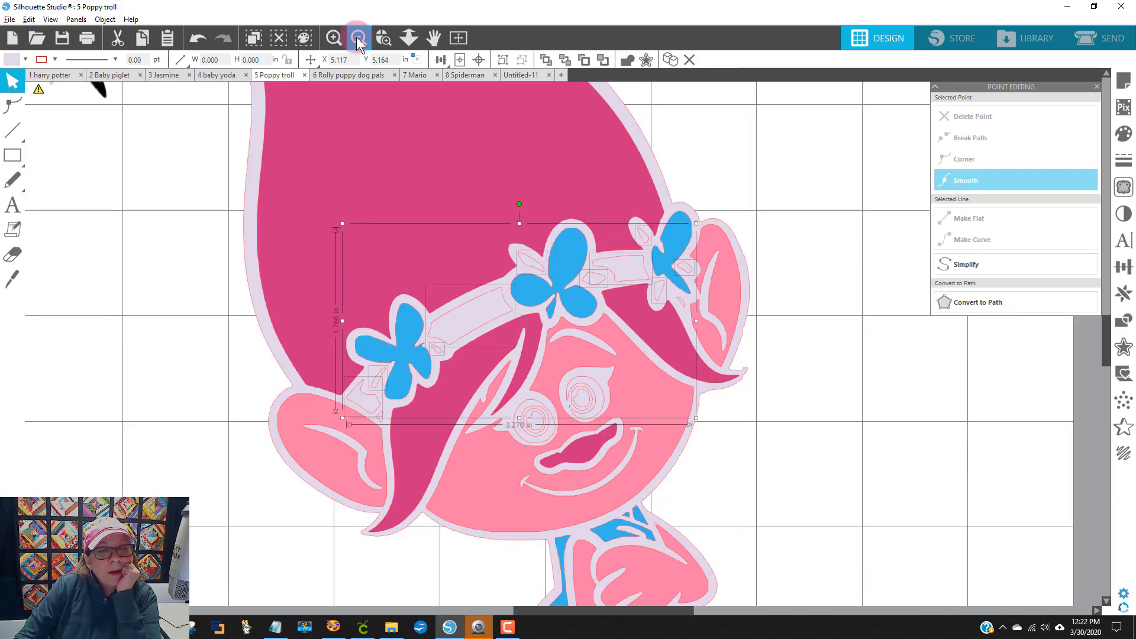
pyautogui.click(357, 39)
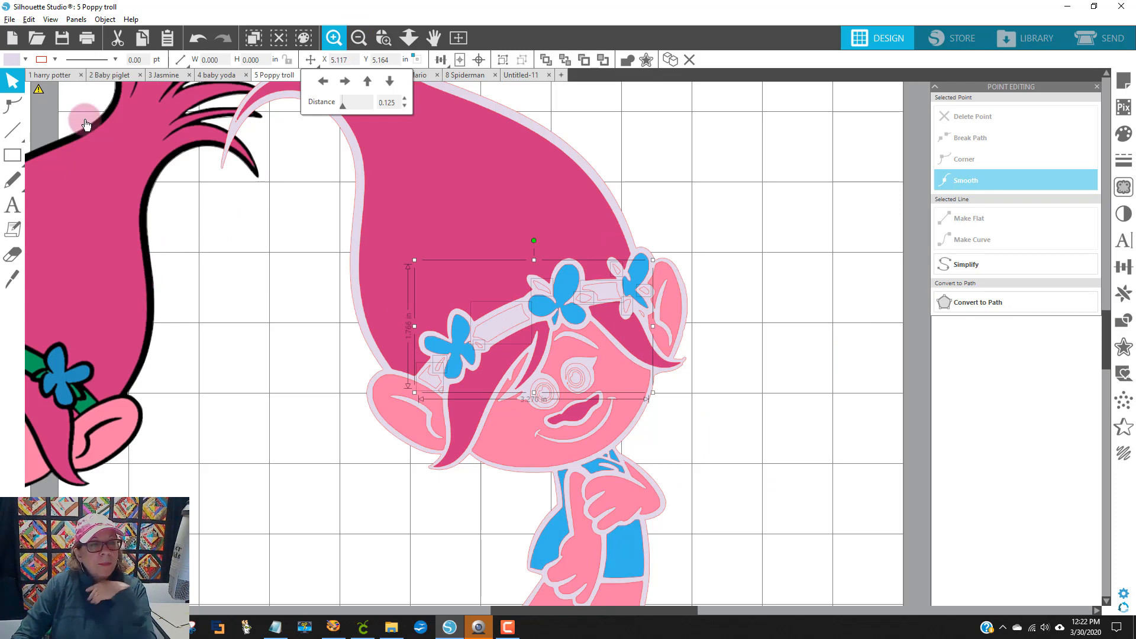
pyautogui.click(10, 60)
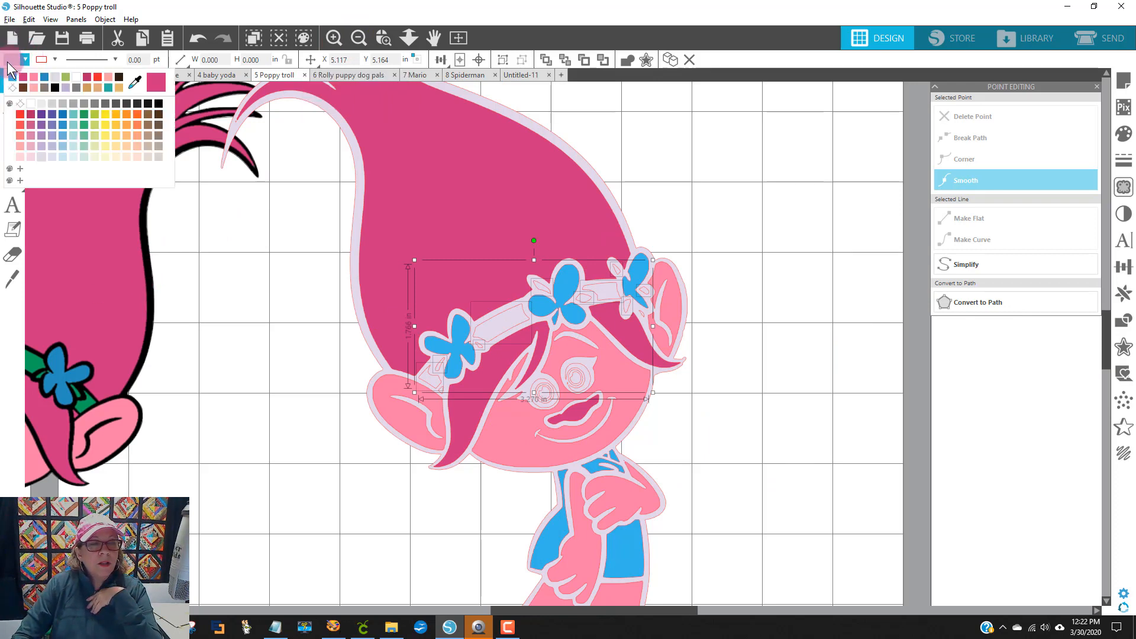
pyautogui.click(135, 82)
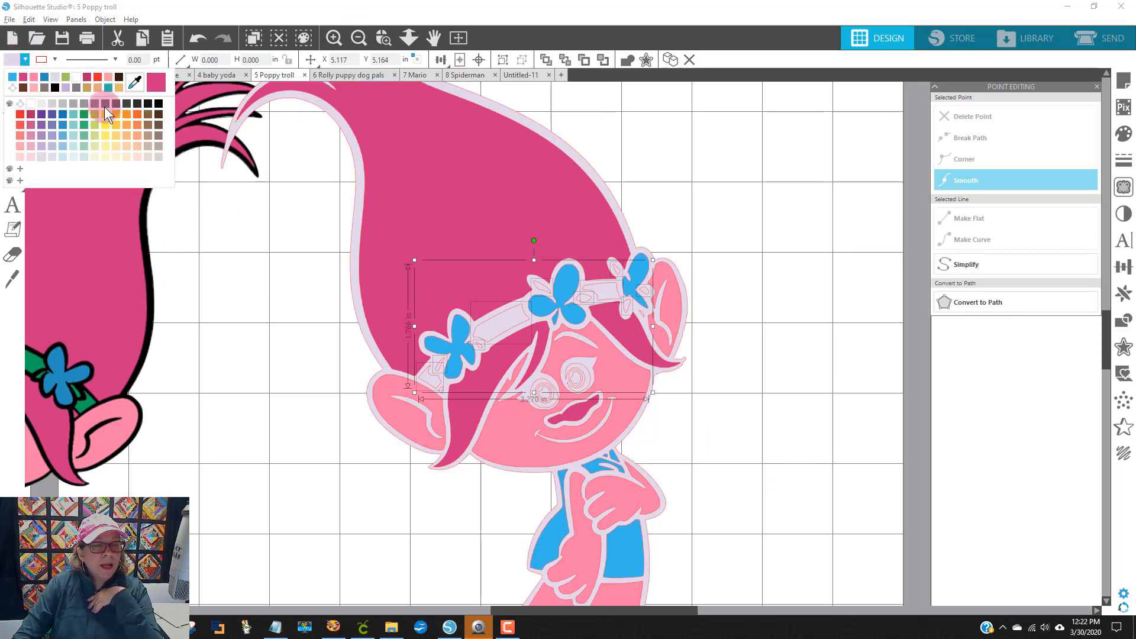
pyautogui.click(36, 364)
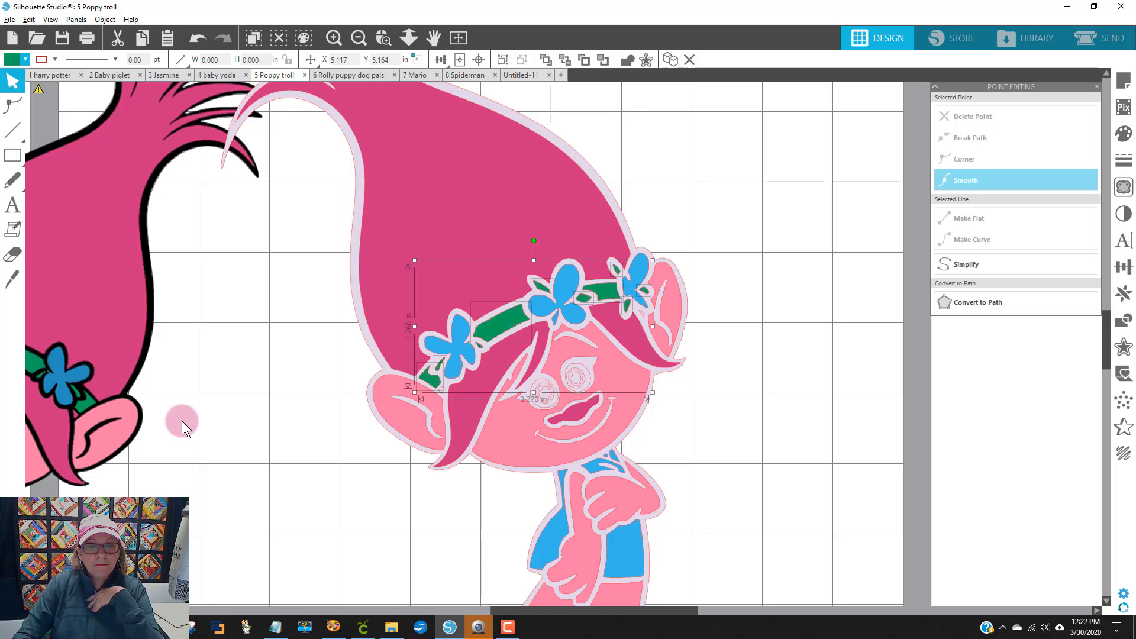
pyautogui.click(774, 329)
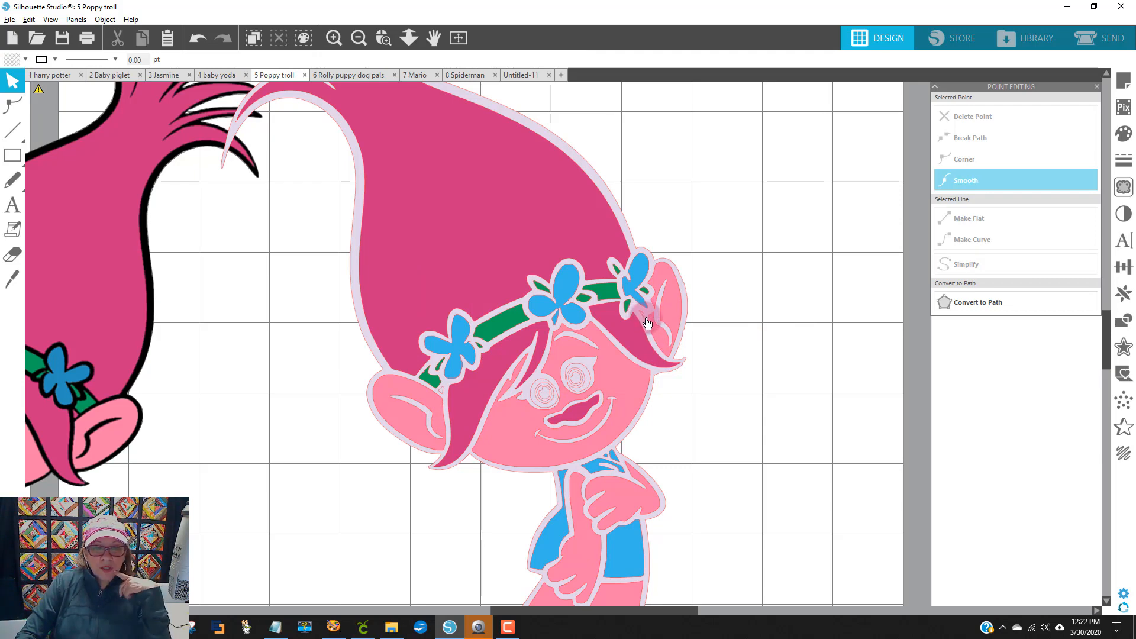
# Delete the tiny leftover shape just below the headband flower at the troll's right-hand ear.
pyautogui.click(383, 38)
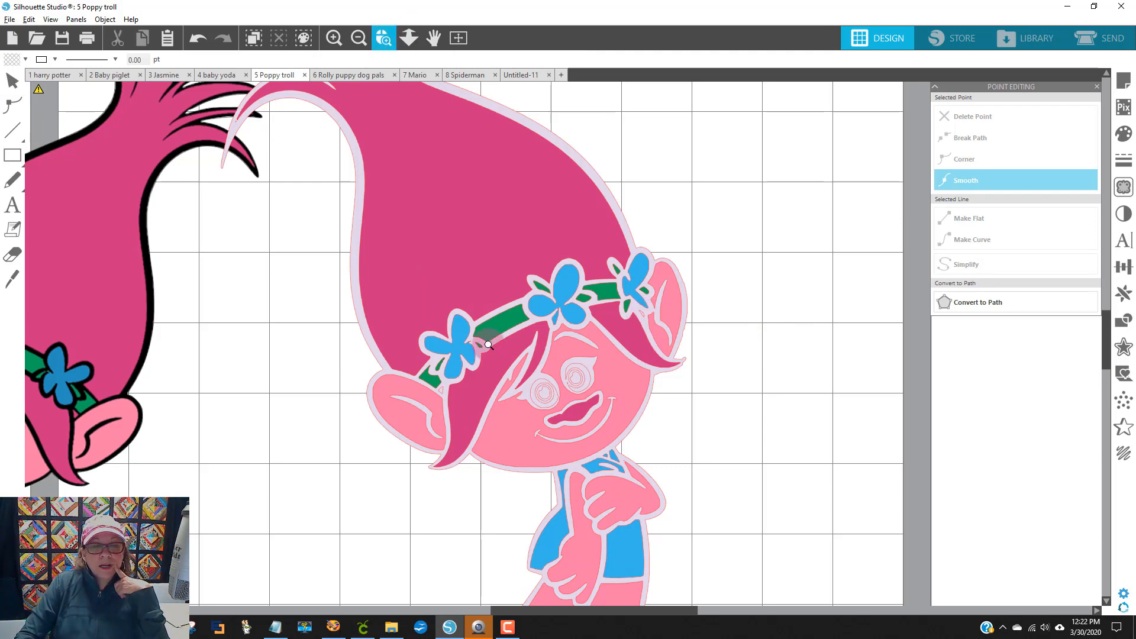
pyautogui.moveTo(341, 225); pyautogui.dragTo(852, 547)
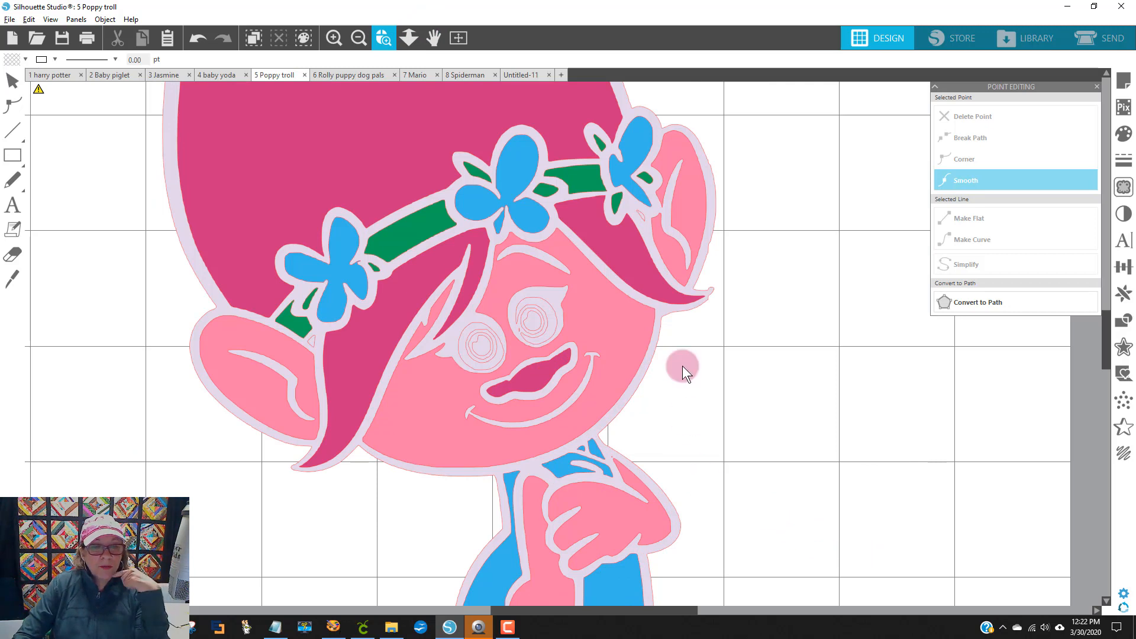
pyautogui.doubleClick(643, 221)
pyautogui.click(645, 218)
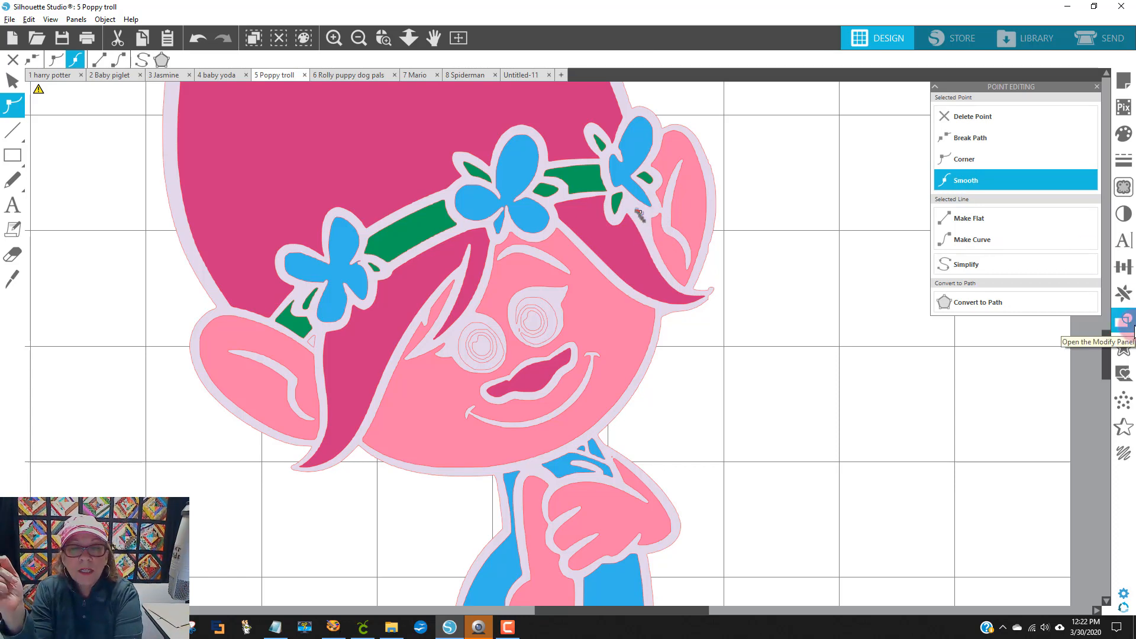
pyautogui.press('Delete')
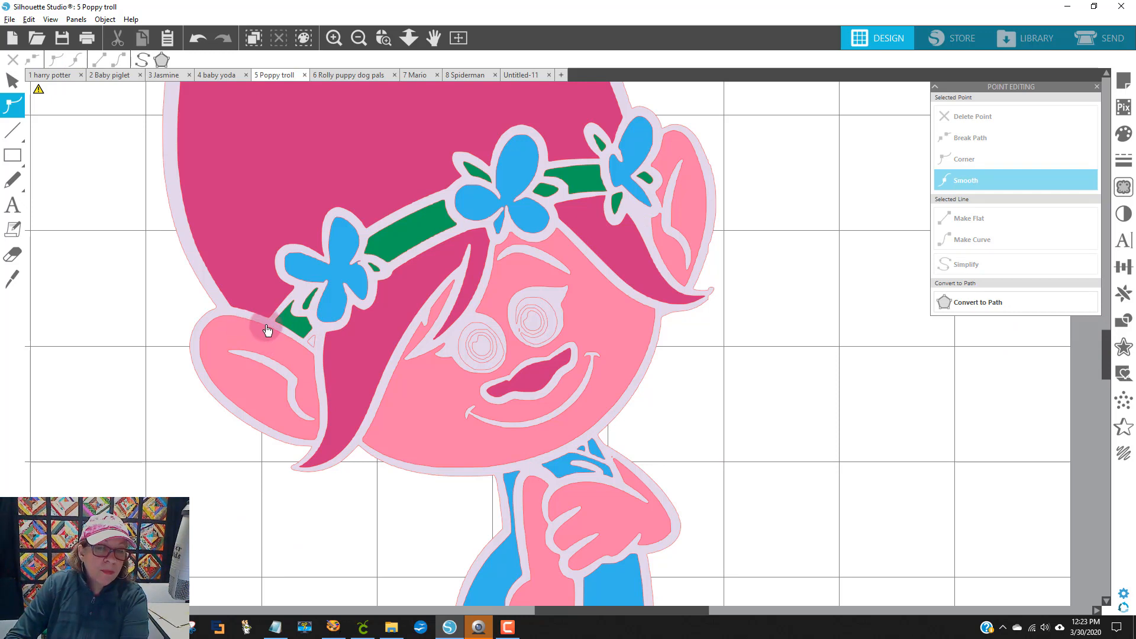
# Delete the tiny triangular leftover just below the green headband end beside the troll's left-hand ear.
pyautogui.click(311, 343)
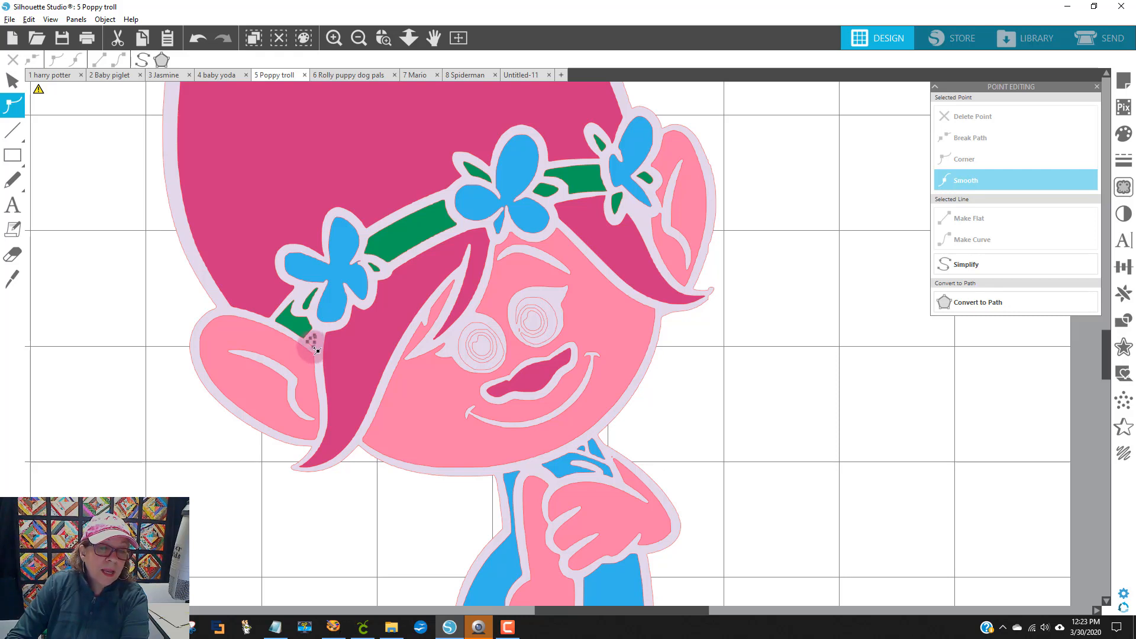
pyautogui.click(314, 348)
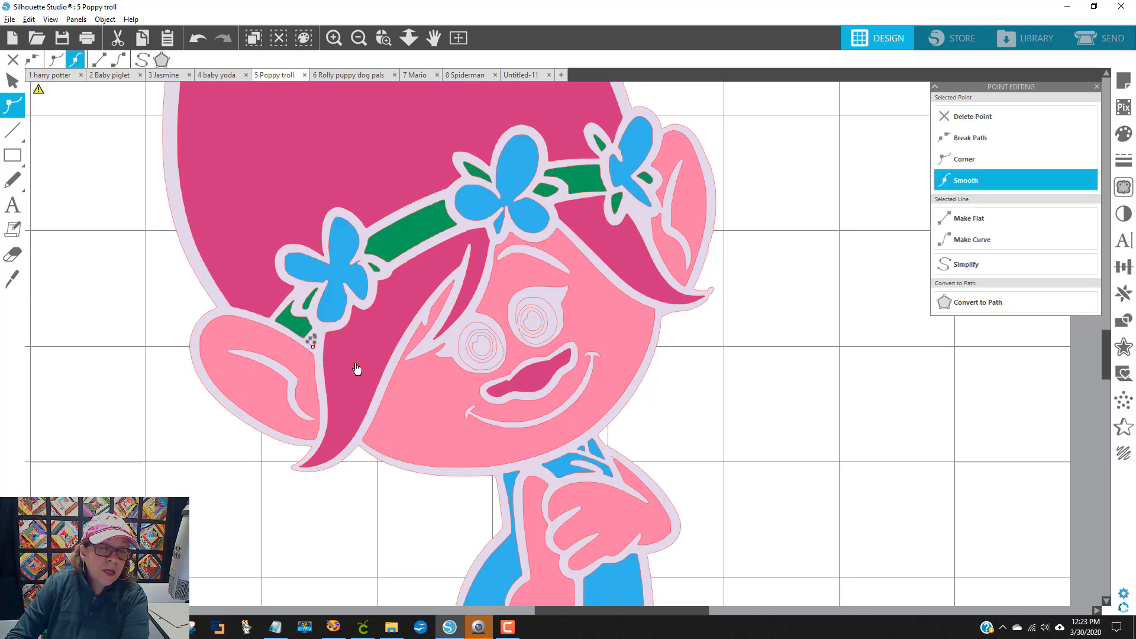
pyautogui.click(340, 406)
pyautogui.click(913, 391)
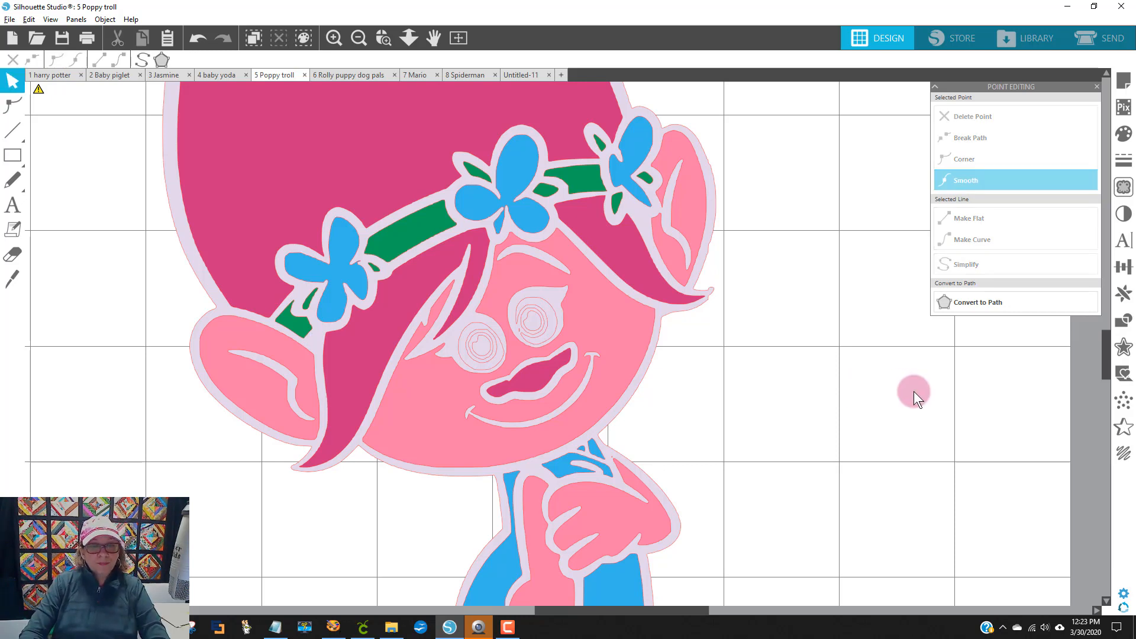
# Fill the large base silhouette behind the traced troll with black.
pyautogui.scroll(3, 935, 380)
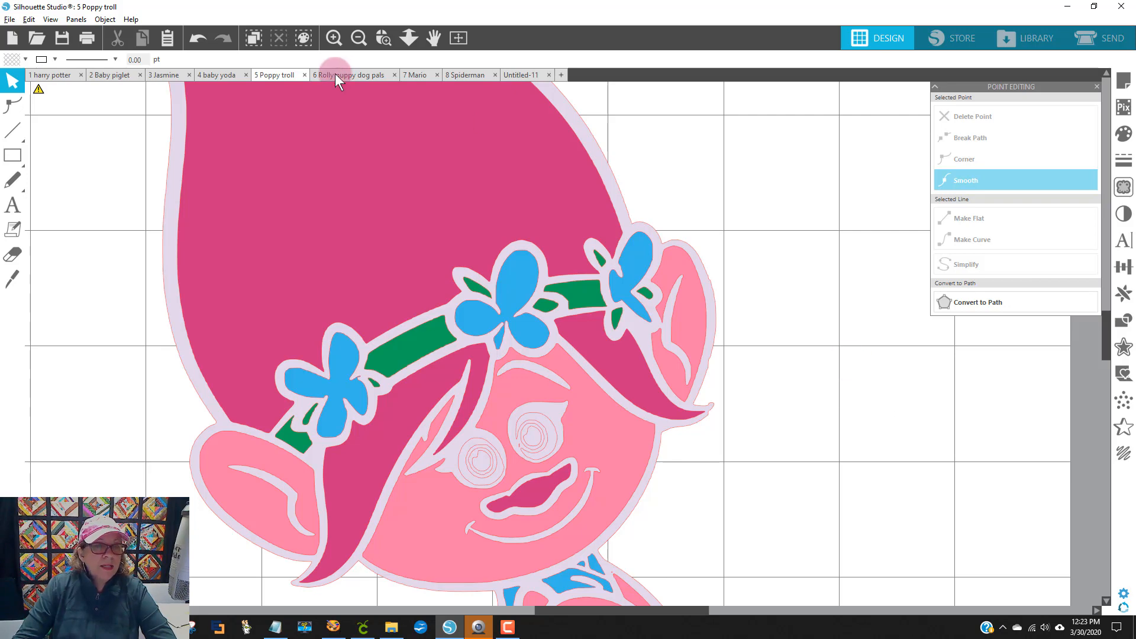
pyautogui.click(382, 37)
pyautogui.click(361, 38)
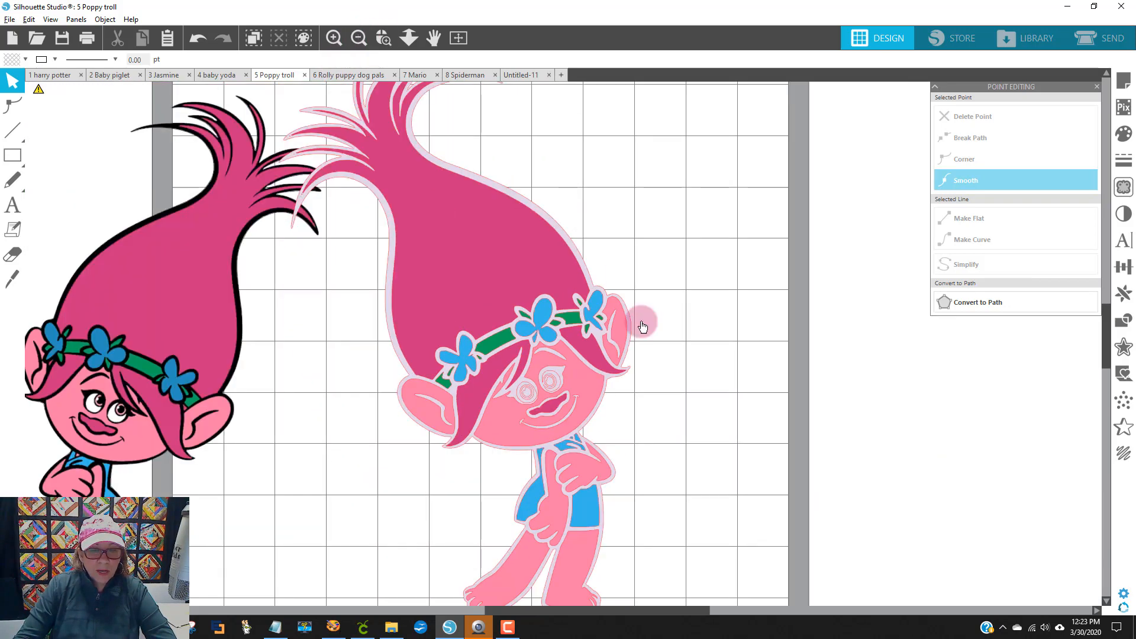
pyautogui.click(737, 398)
pyautogui.moveTo(737, 397); pyautogui.dragTo(740, 392)
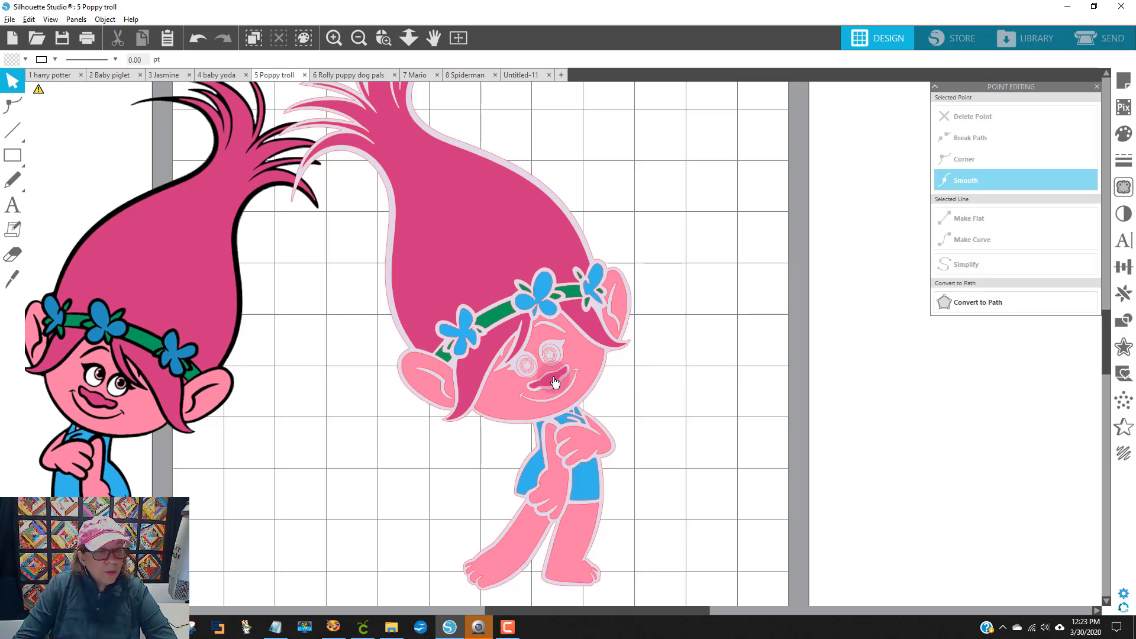
pyautogui.scroll(2, 672, 314)
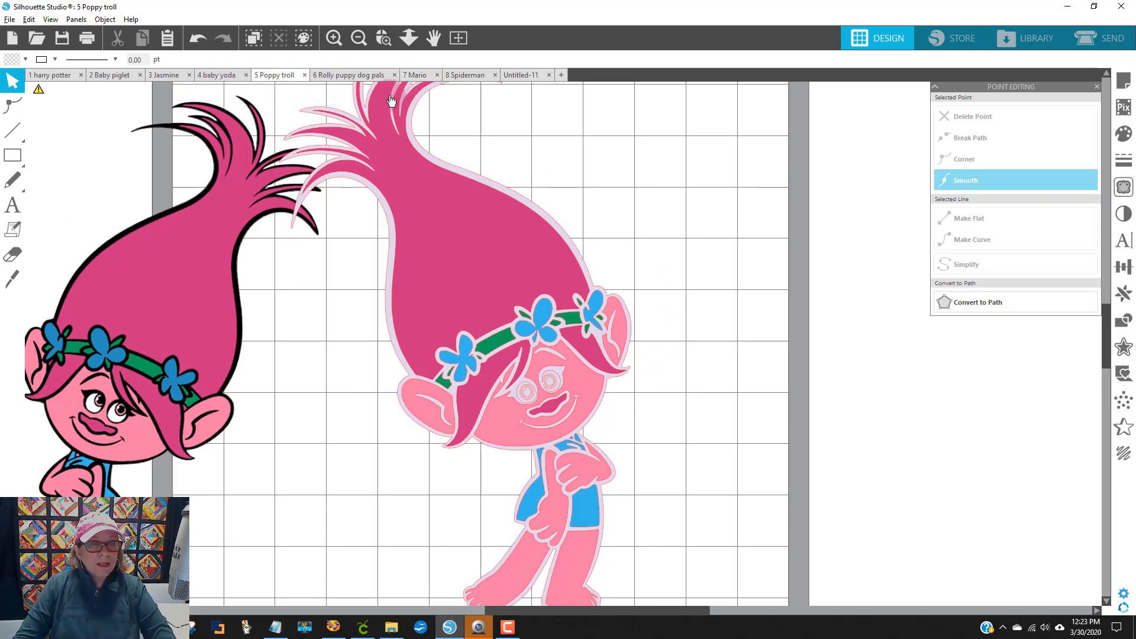
pyautogui.click(438, 165)
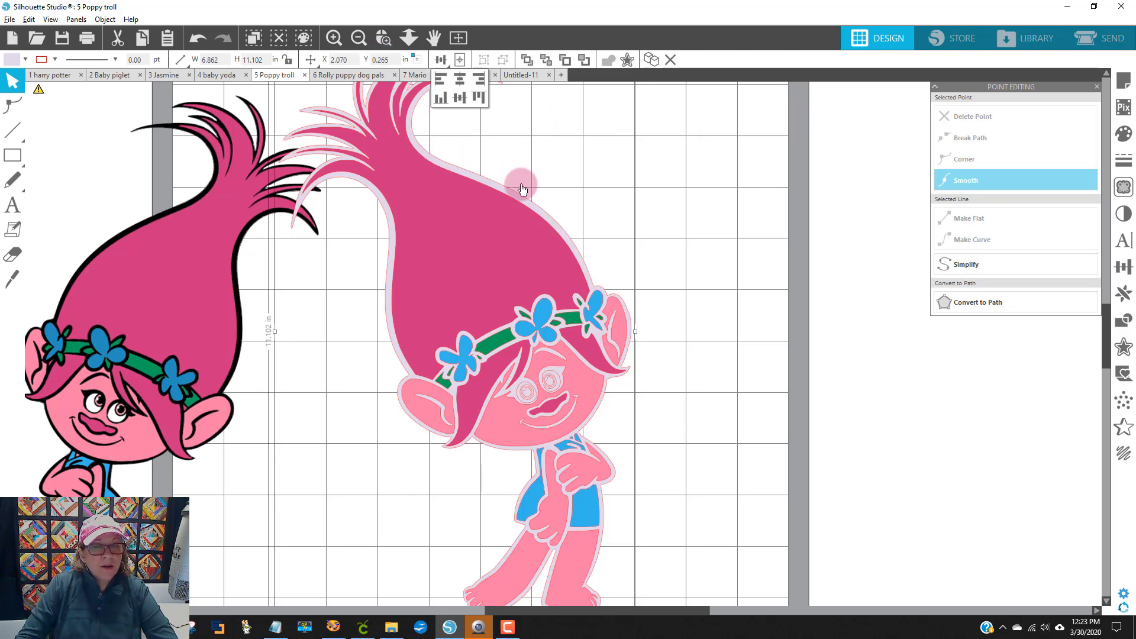
pyautogui.click(11, 61)
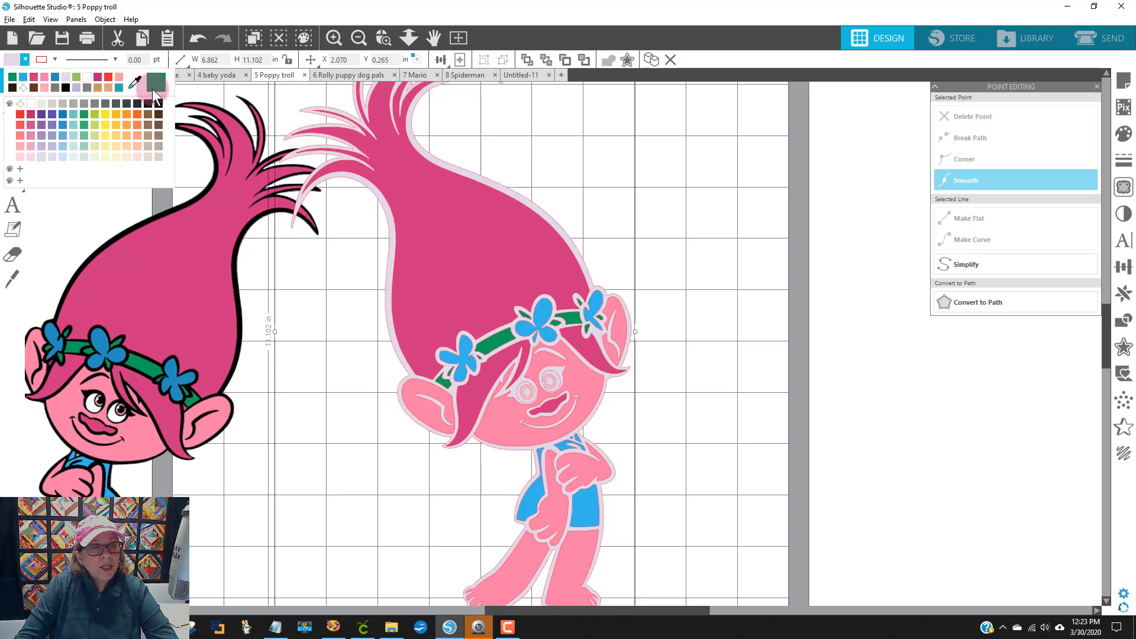
pyautogui.click(158, 103)
pyautogui.click(712, 239)
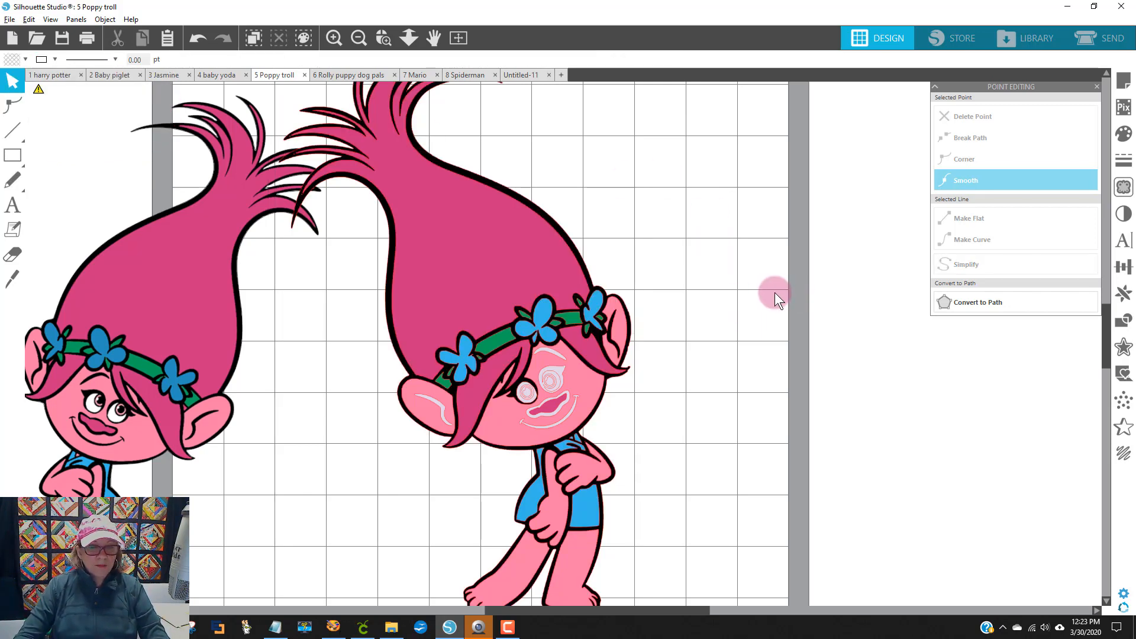
# Subtract the inner-ear detail line from the pink shape of the traced troll's left-hand ear.
pyautogui.scroll(-2, 763, 302)
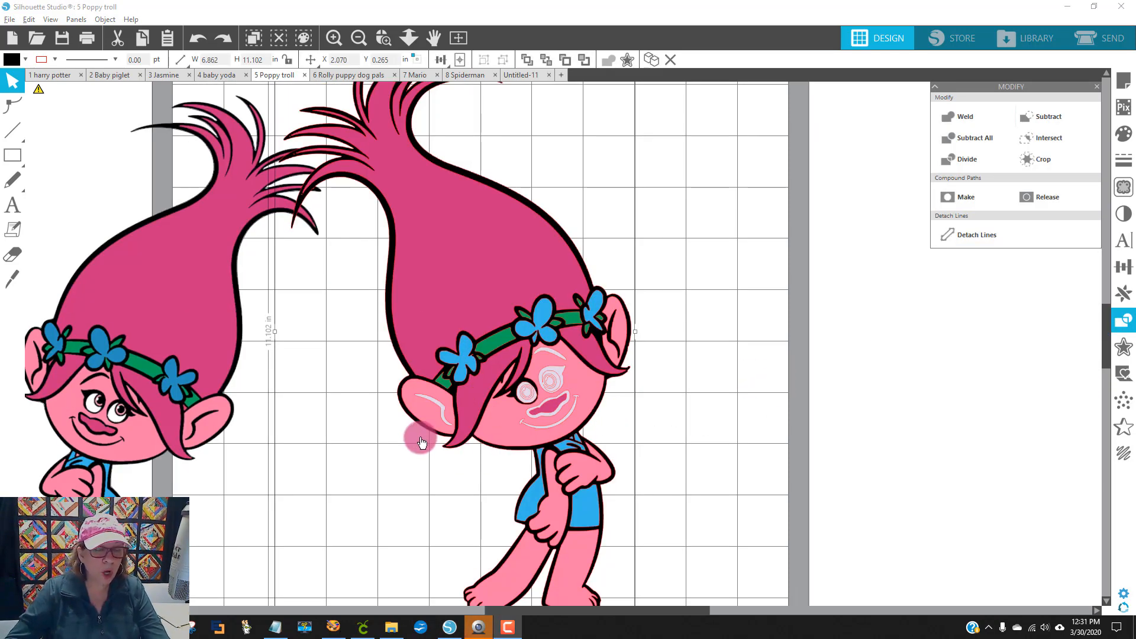
pyautogui.click(436, 408)
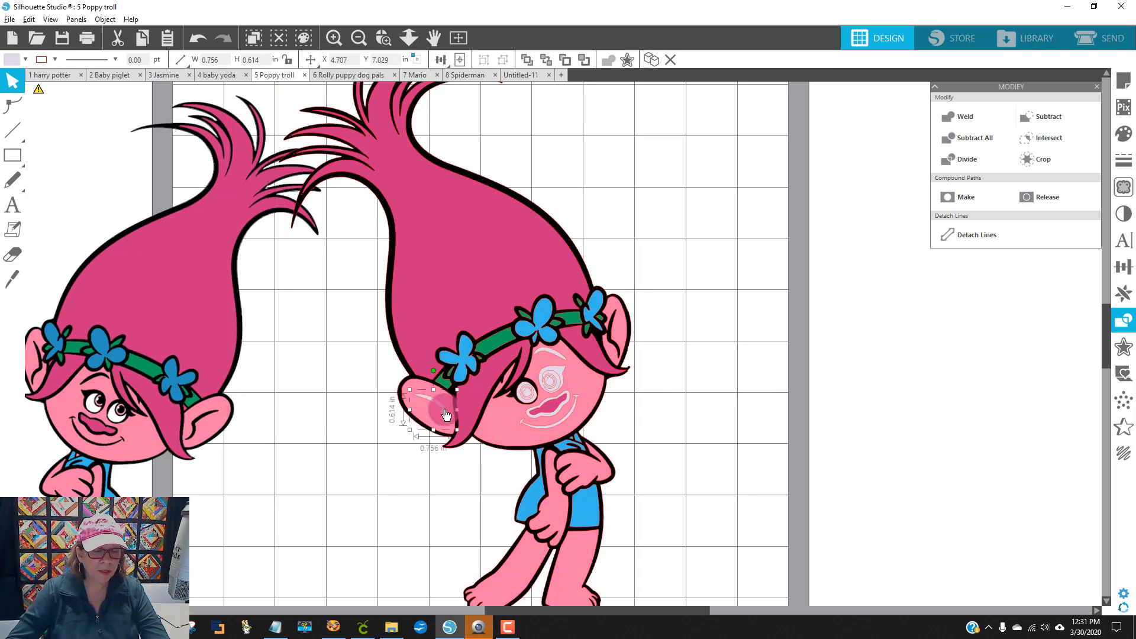
pyautogui.click(423, 386)
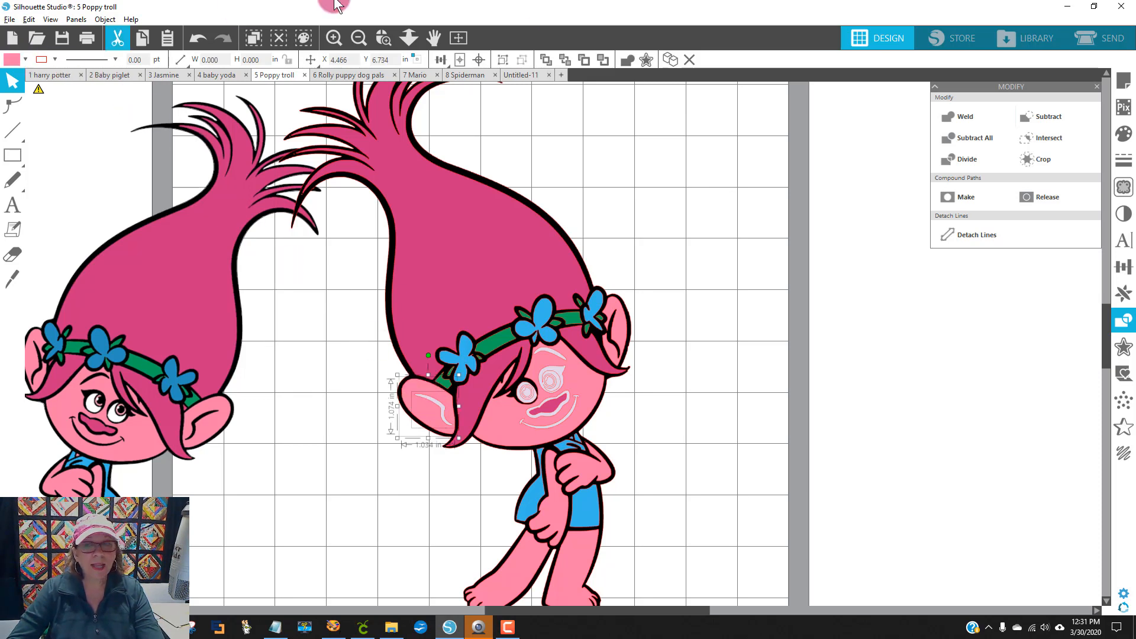
pyautogui.click(1124, 321)
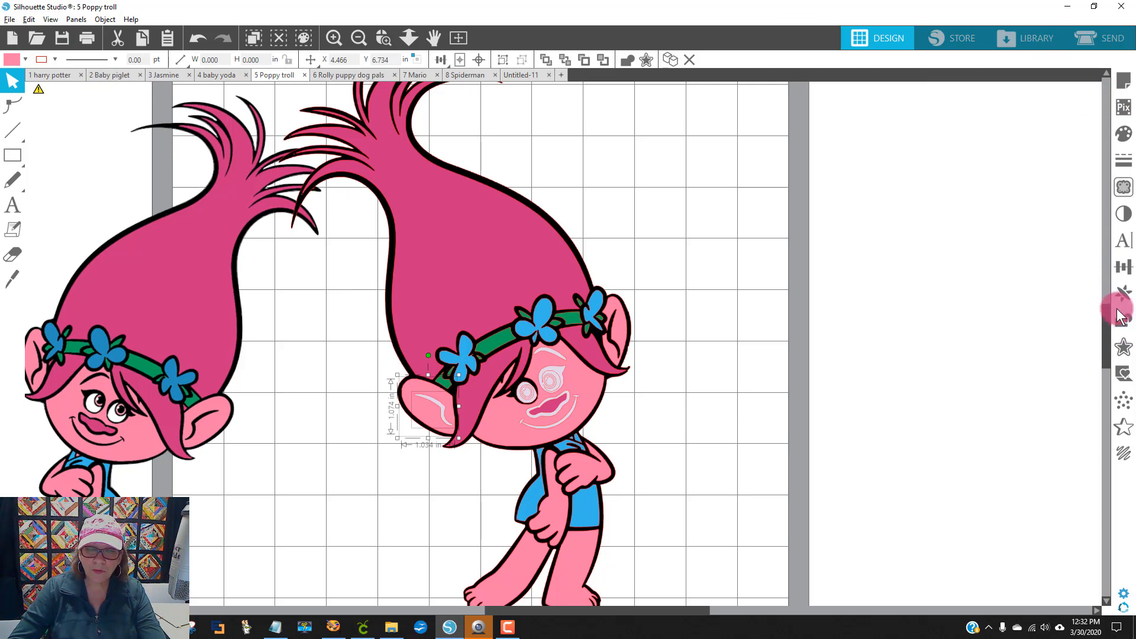
pyautogui.click(1130, 324)
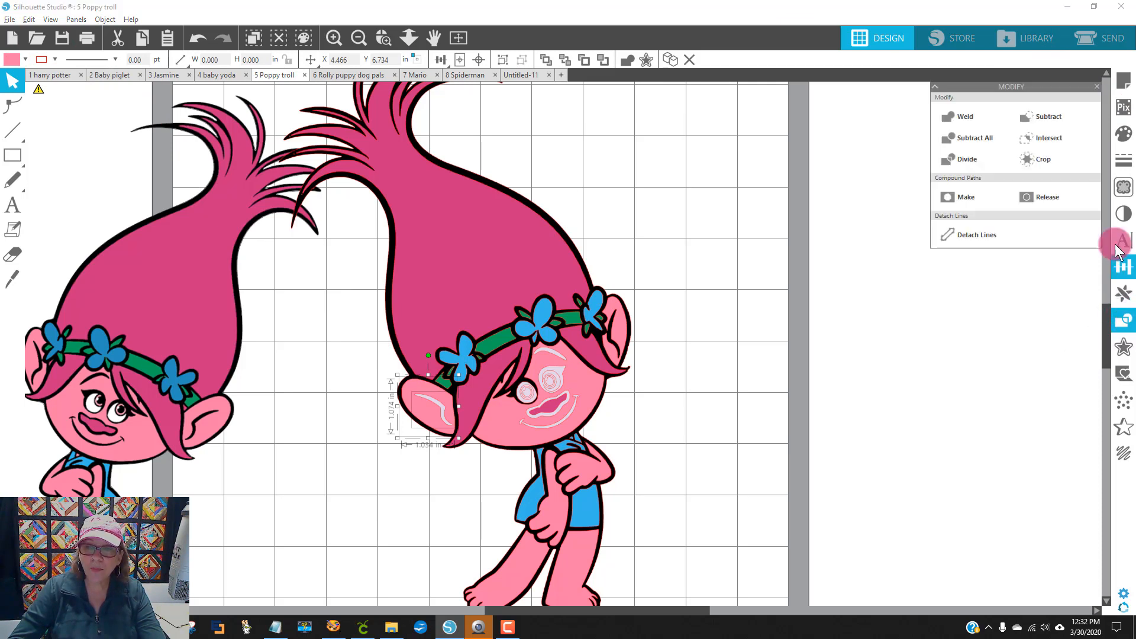
pyautogui.click(1090, 113)
# Move the pink left-hand ear off the design to check its cut-out, and return it to its place.
pyautogui.moveTo(416, 388); pyautogui.dragTo(836, 226)
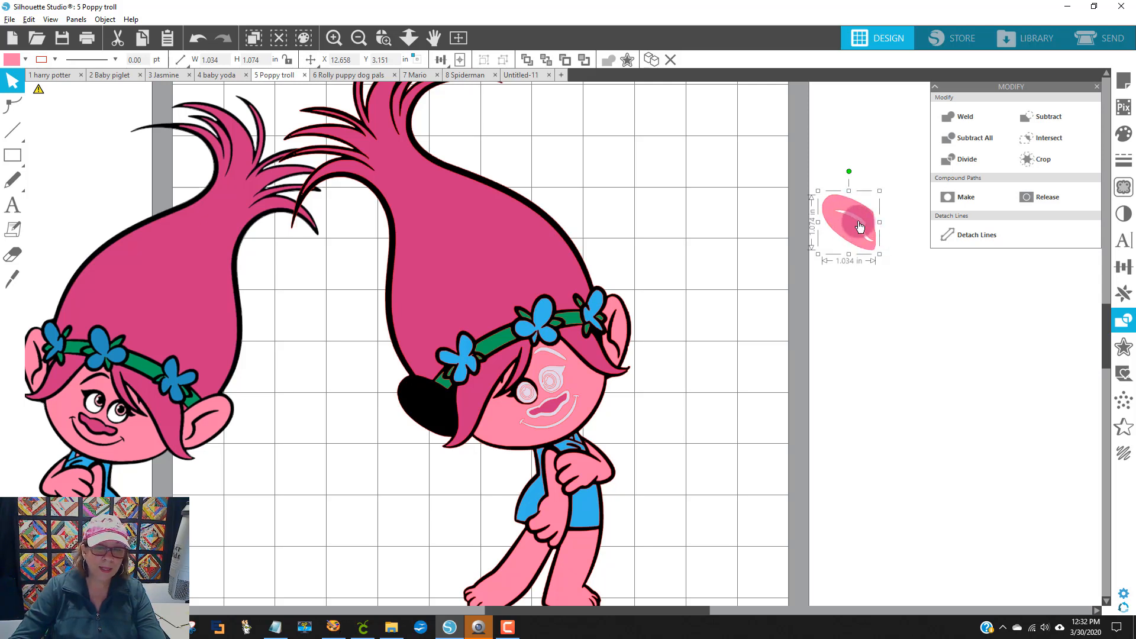
pyautogui.moveTo(850, 219); pyautogui.dragTo(418, 408)
pyautogui.click(704, 390)
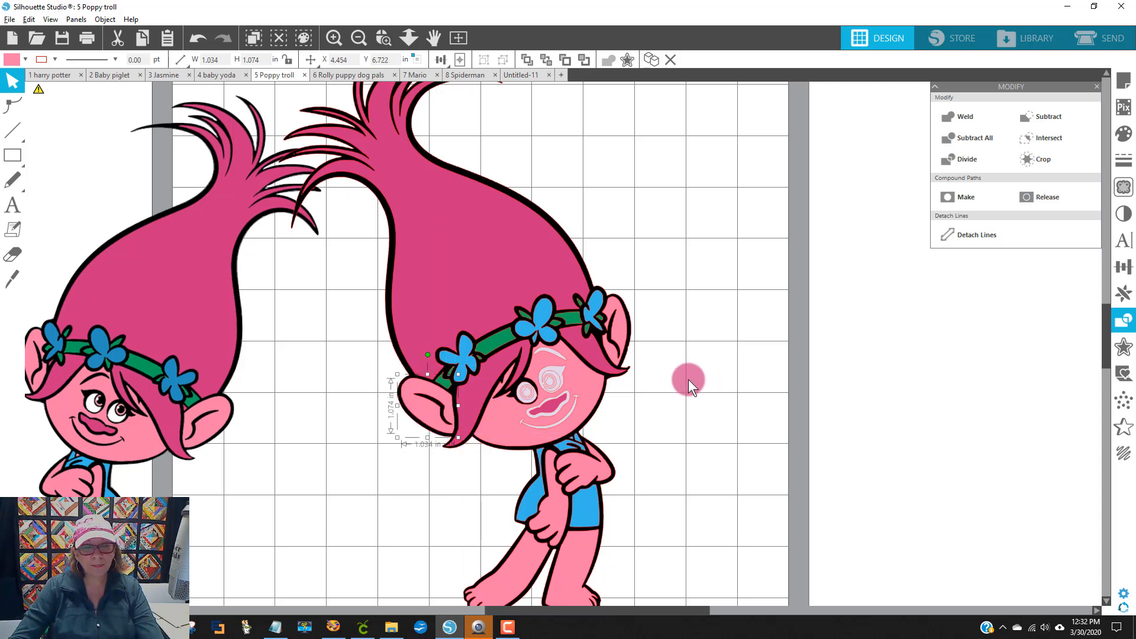
# Subtract the eyebrow line above the right-hand eye from the pink face shape.
pyautogui.click(552, 350)
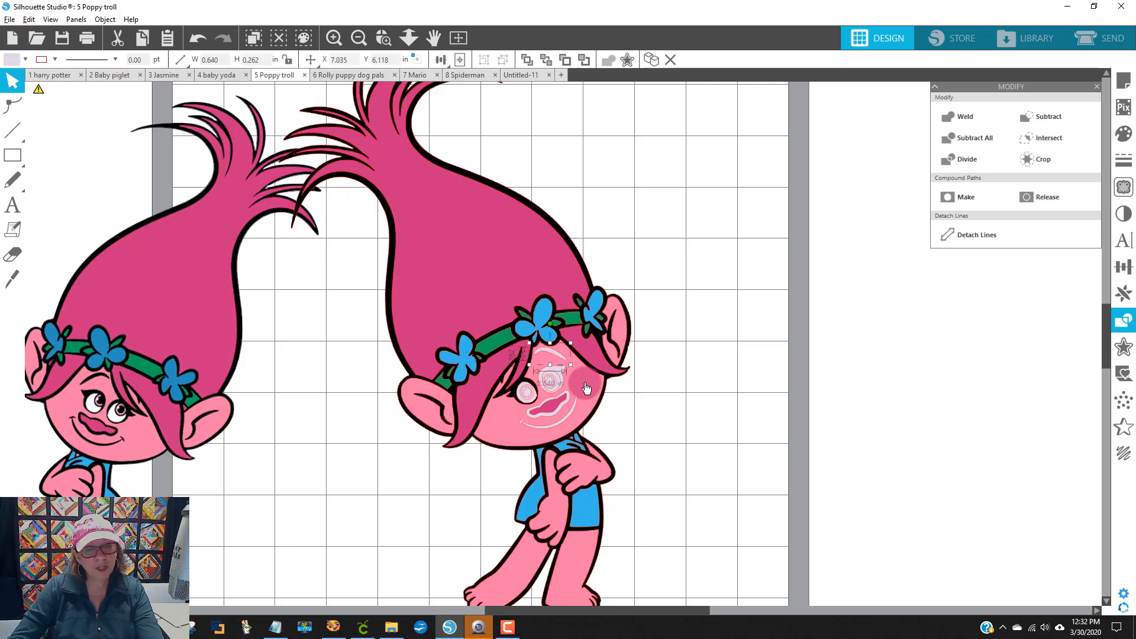
pyautogui.click(585, 388)
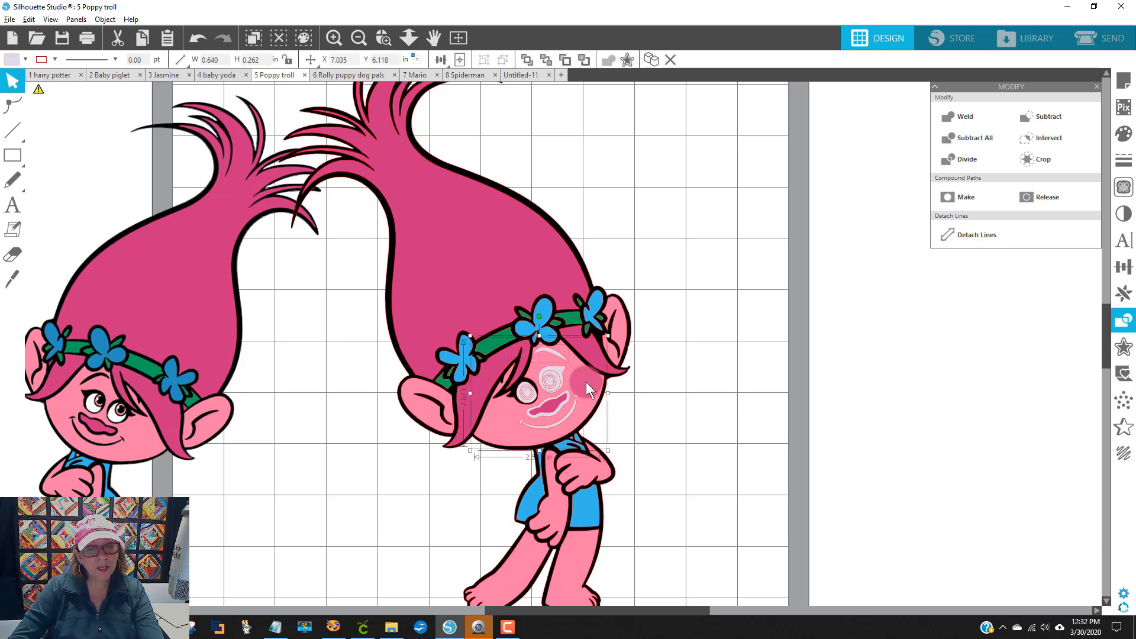
pyautogui.click(1060, 116)
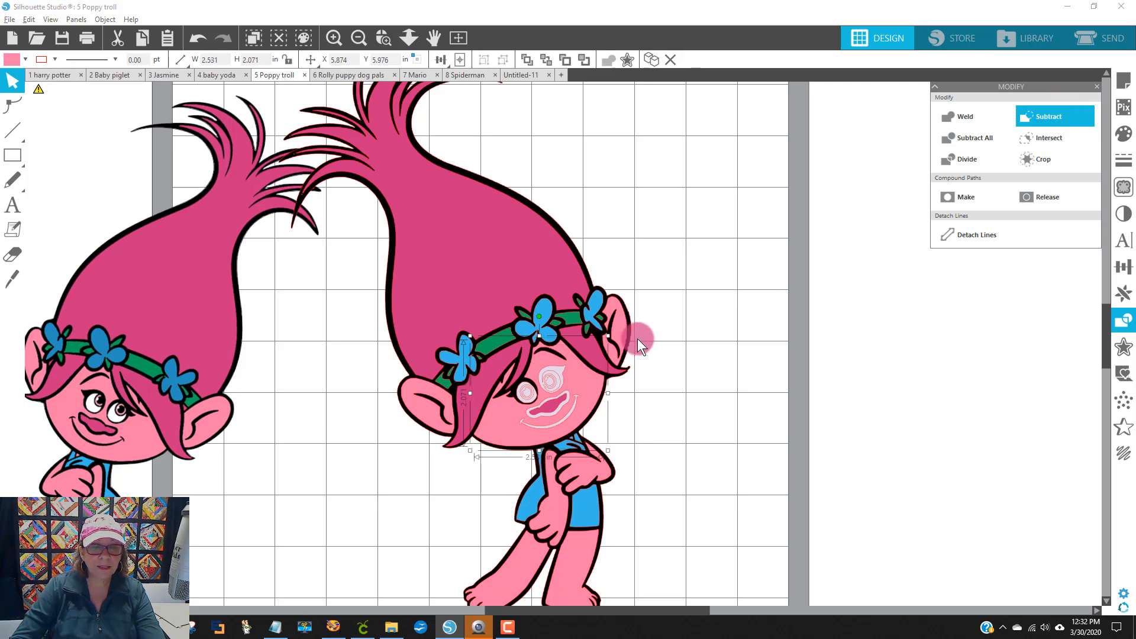
pyautogui.click(665, 370)
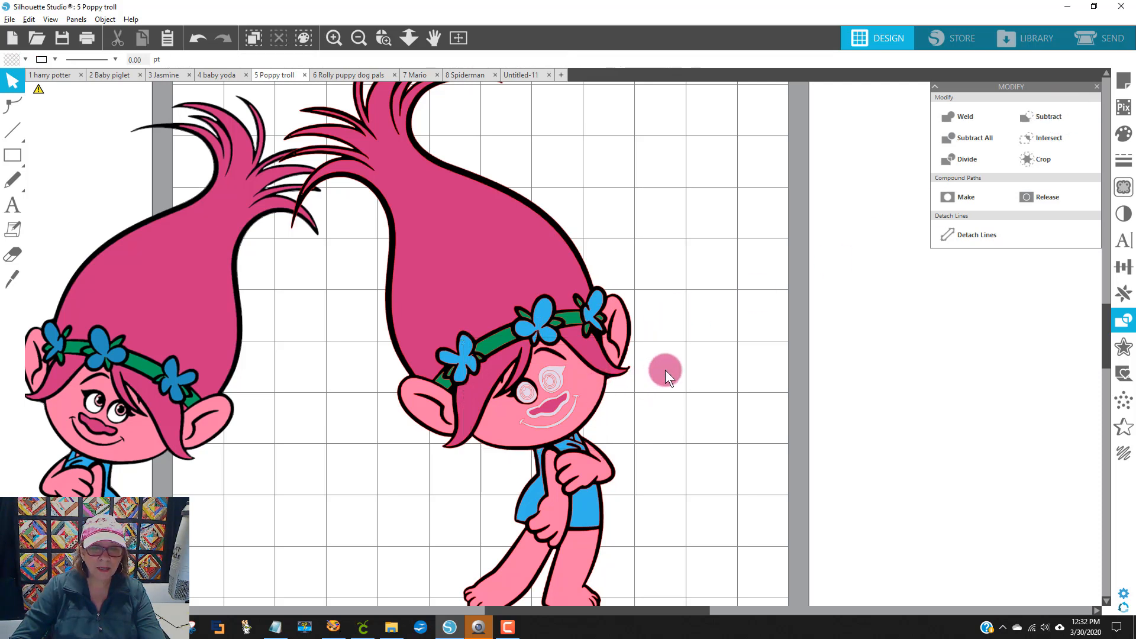
# Subtract the smile line below the mouth from the pink face shape.
pyautogui.click(560, 424)
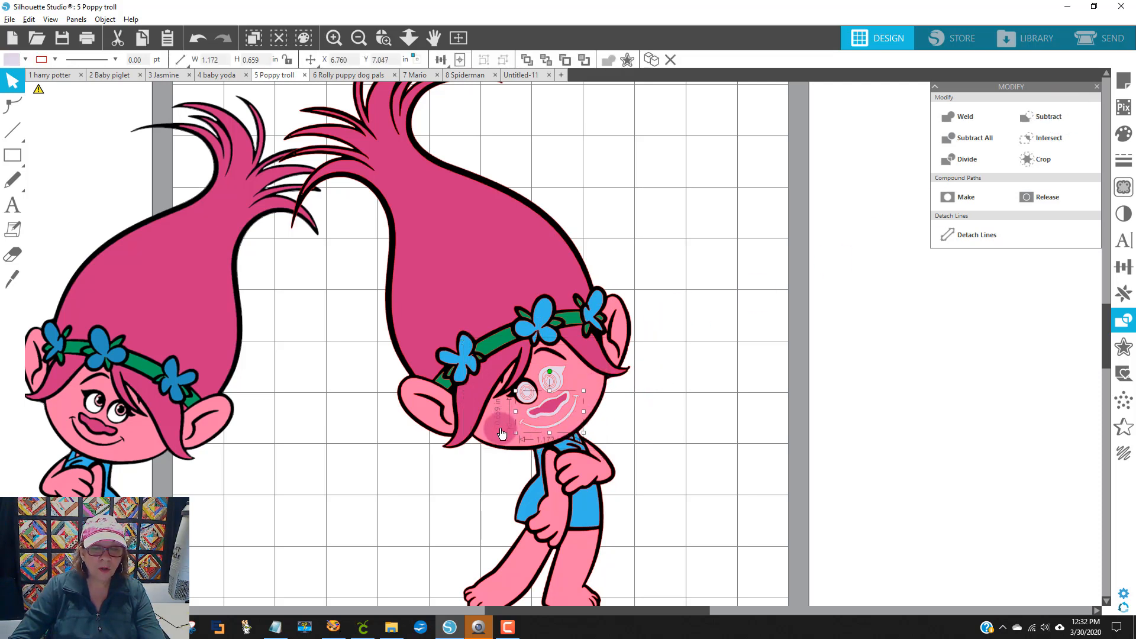
# Subtract the pale smile shape and the pale mouth outline shape one after the other from the traced troll's pink face.
pyautogui.keyDown('shift'); pyautogui.click(492, 435); pyautogui.keyUp('shift')
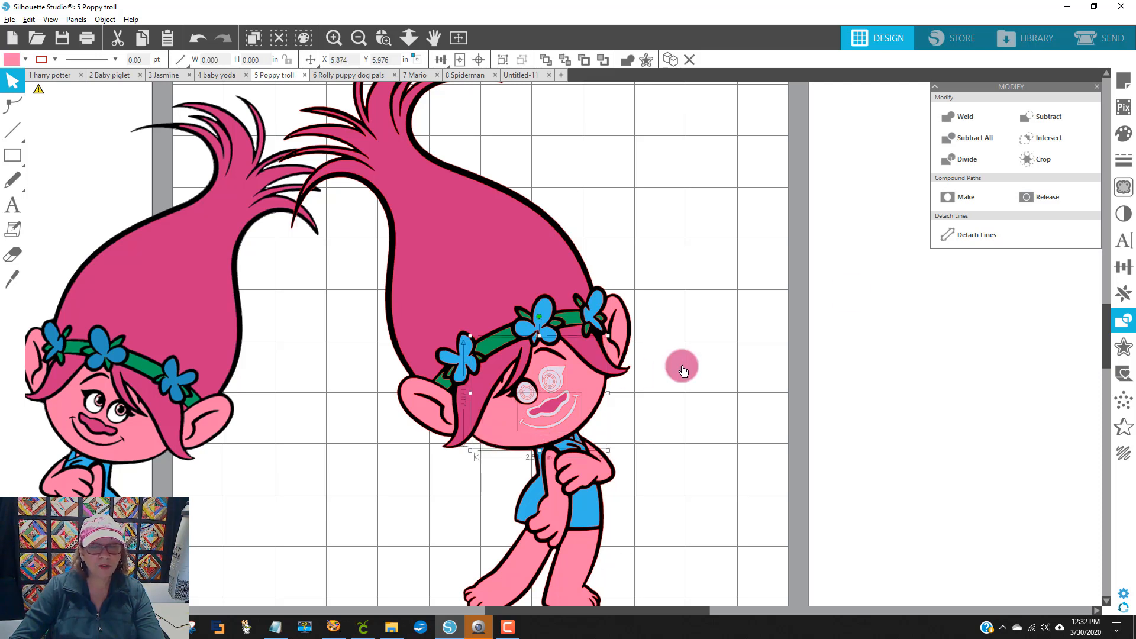
pyautogui.click(1057, 118)
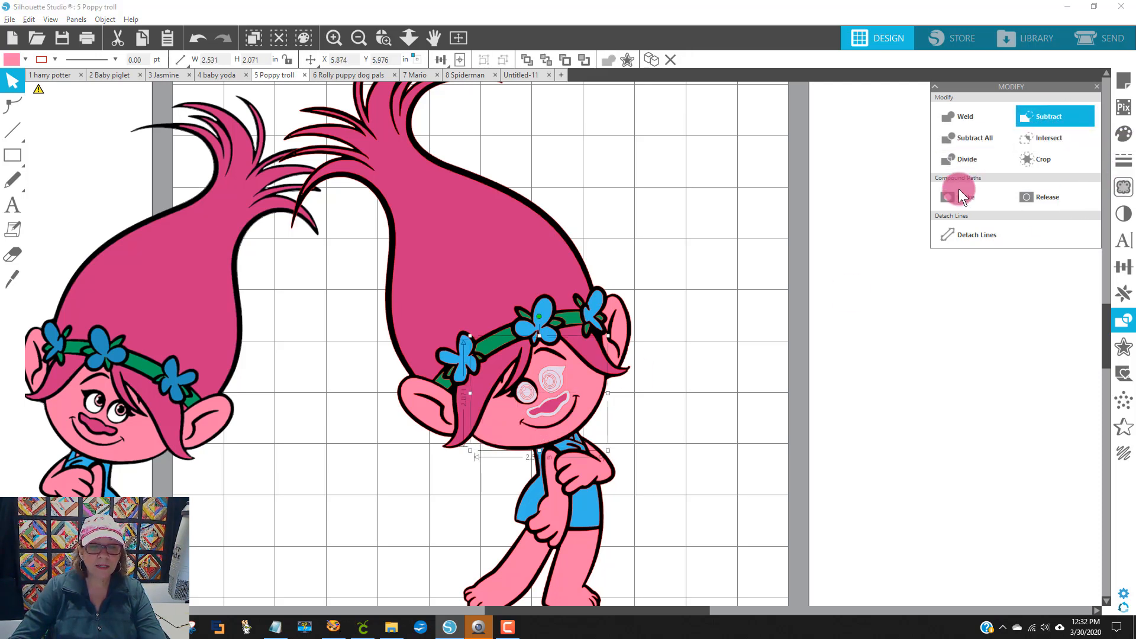
pyautogui.click(554, 420)
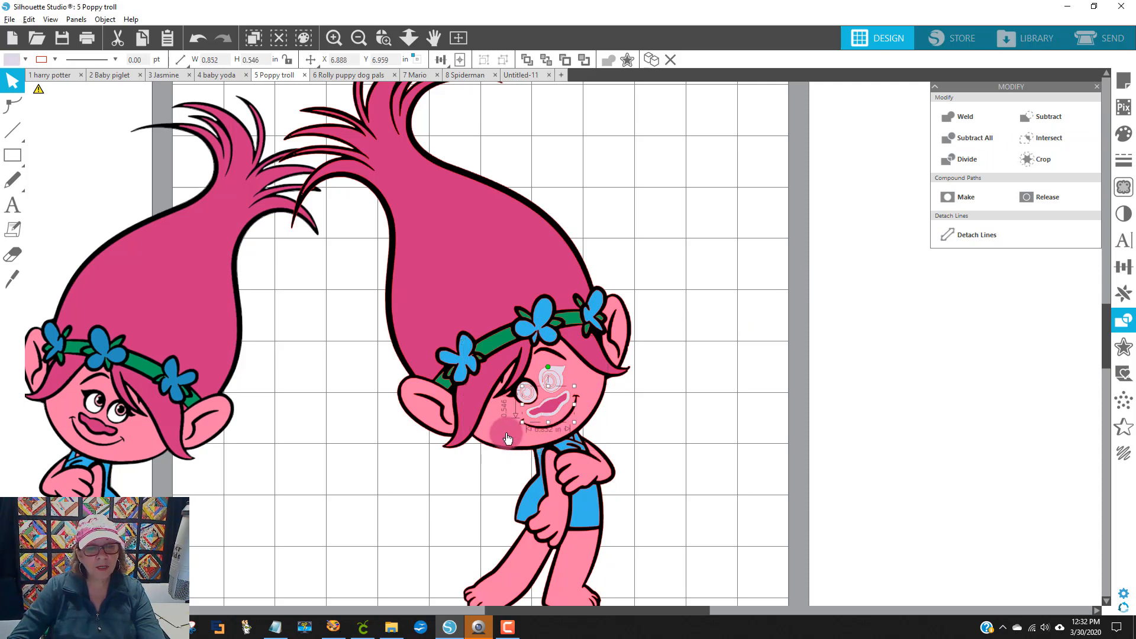
pyautogui.click(507, 438)
pyautogui.click(1047, 119)
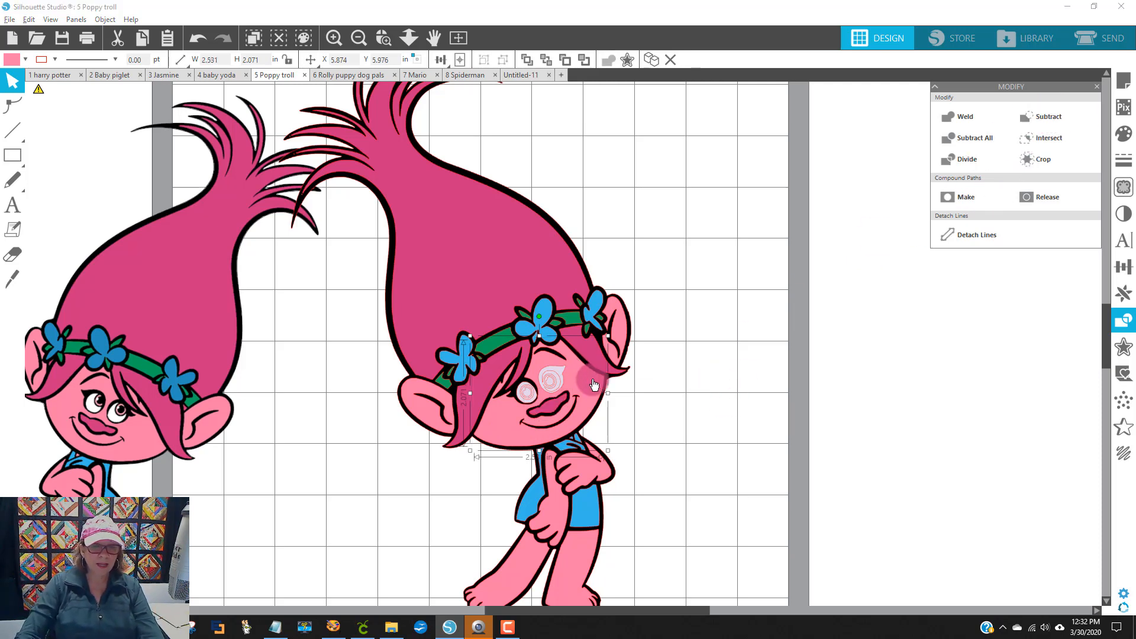
# Move the pink face piece aside to check its cutouts, and put it back over the head.
pyautogui.moveTo(609, 388); pyautogui.dragTo(853, 329)
pyautogui.moveTo(641, 356); pyautogui.dragTo(577, 387)
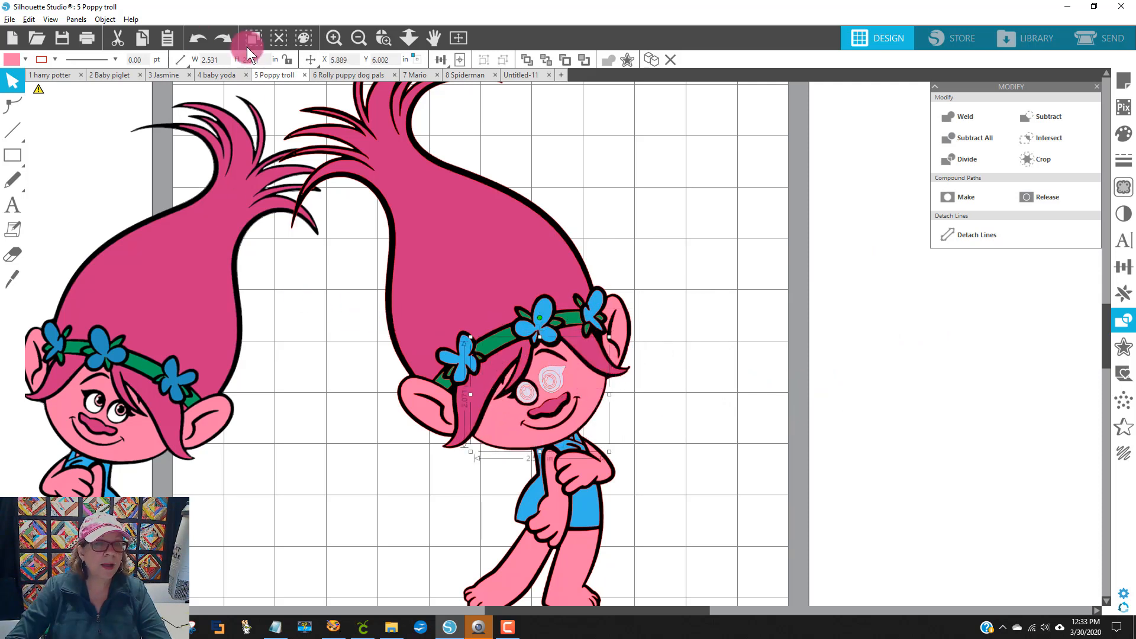
pyautogui.click(360, 284)
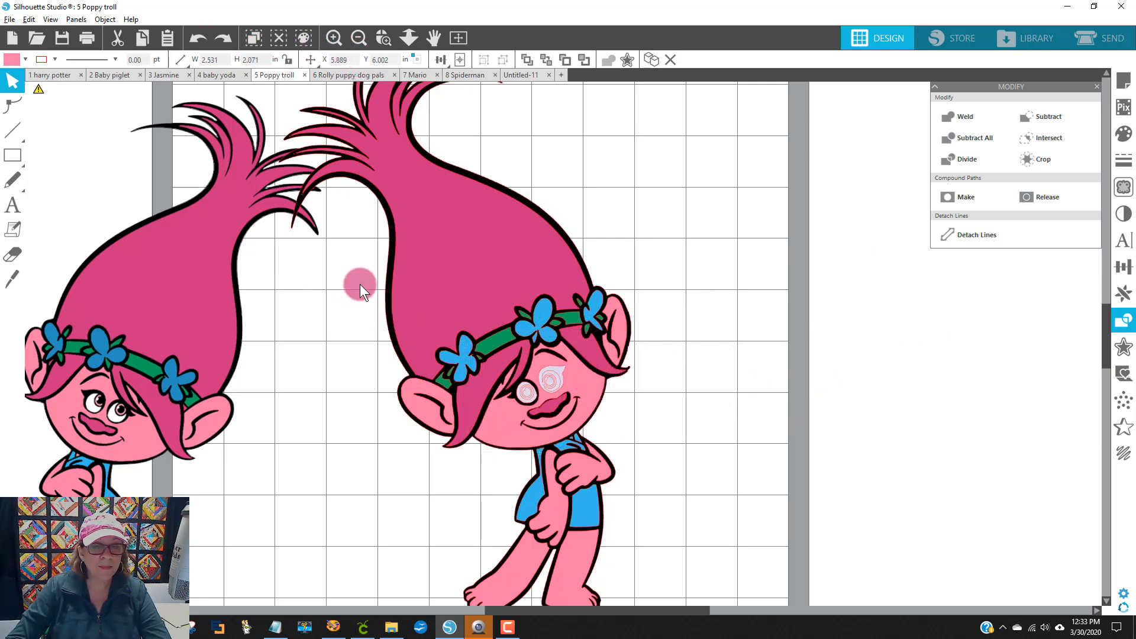
# Try filling the large crescent ring in the troll's tear-shaped eye with dark brown, and undo the fill.
pyautogui.click(384, 38)
pyautogui.moveTo(345, 332); pyautogui.dragTo(691, 467)
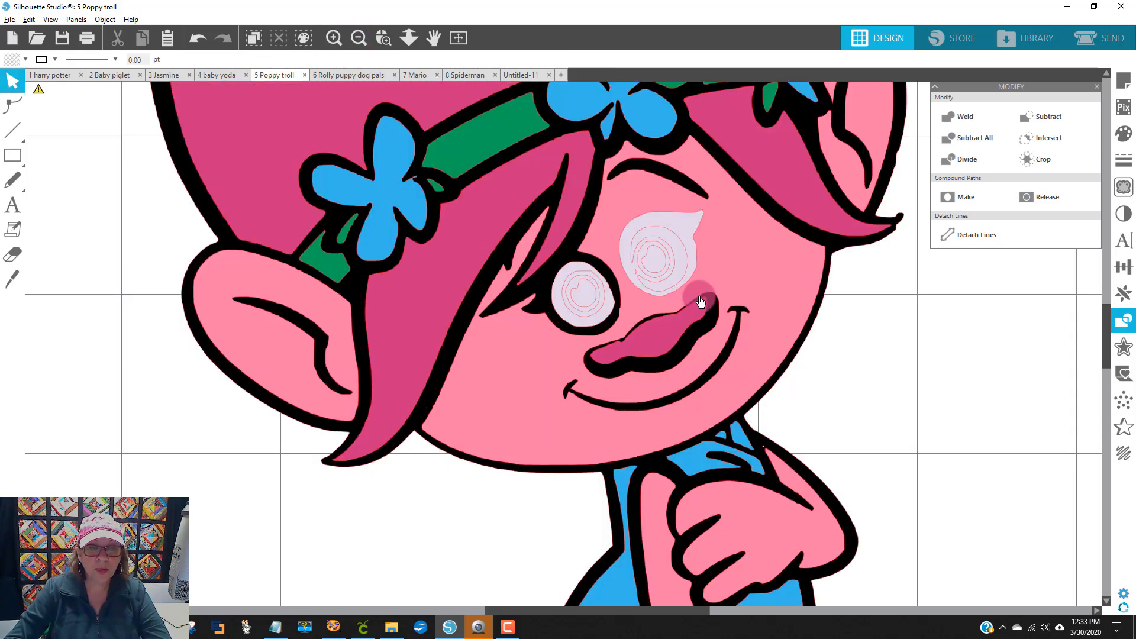
pyautogui.doubleClick(636, 273)
pyautogui.click(637, 272)
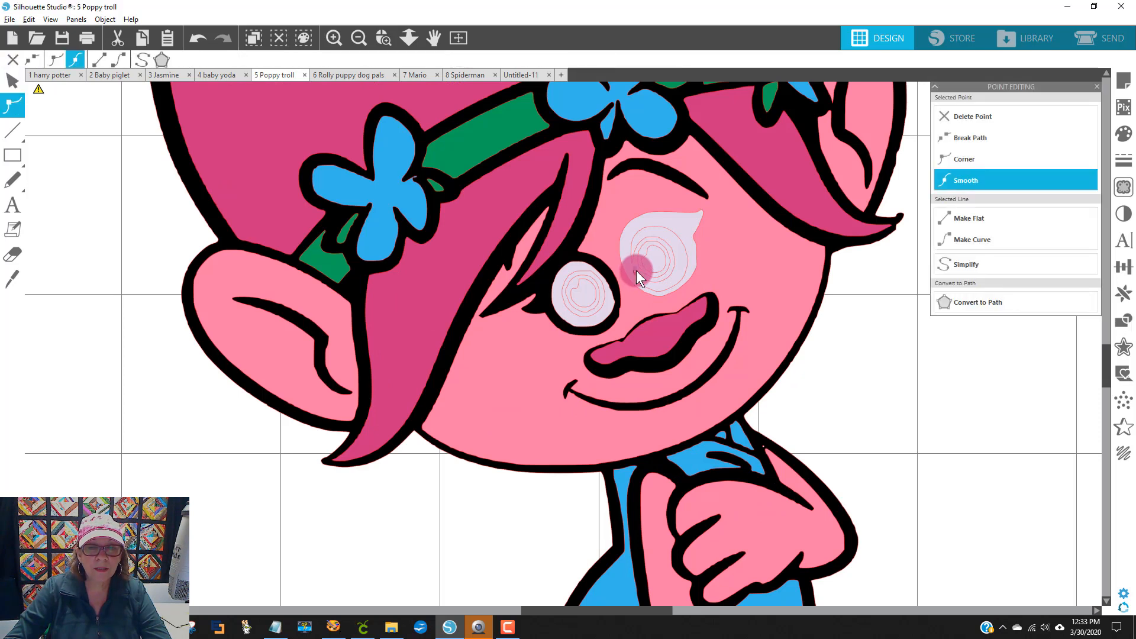
pyautogui.click(835, 420)
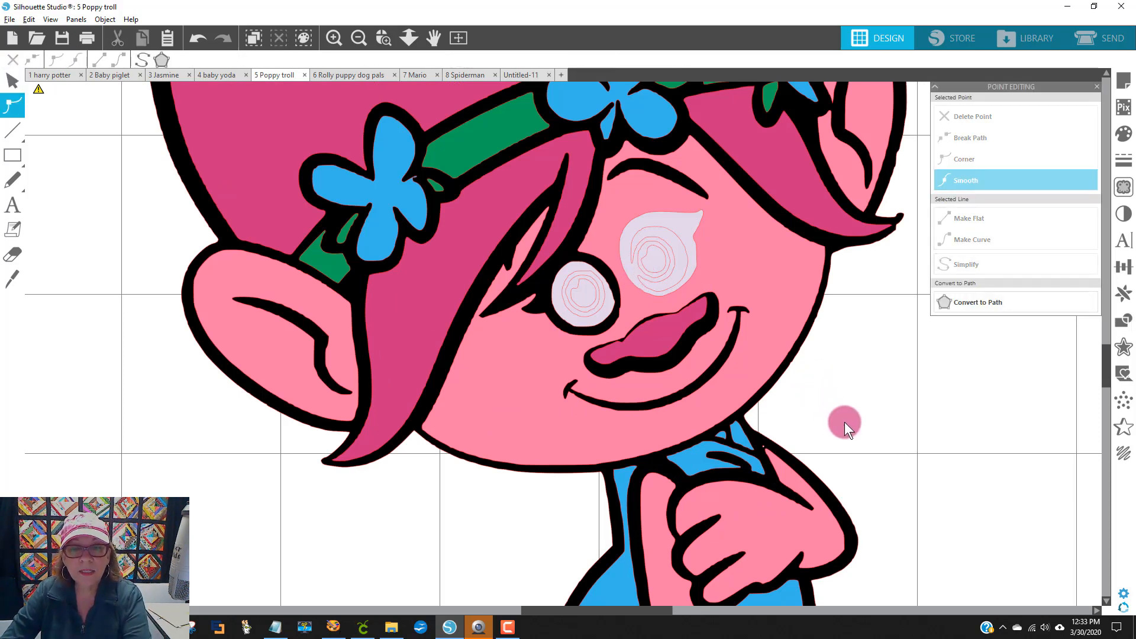
pyautogui.click(649, 271)
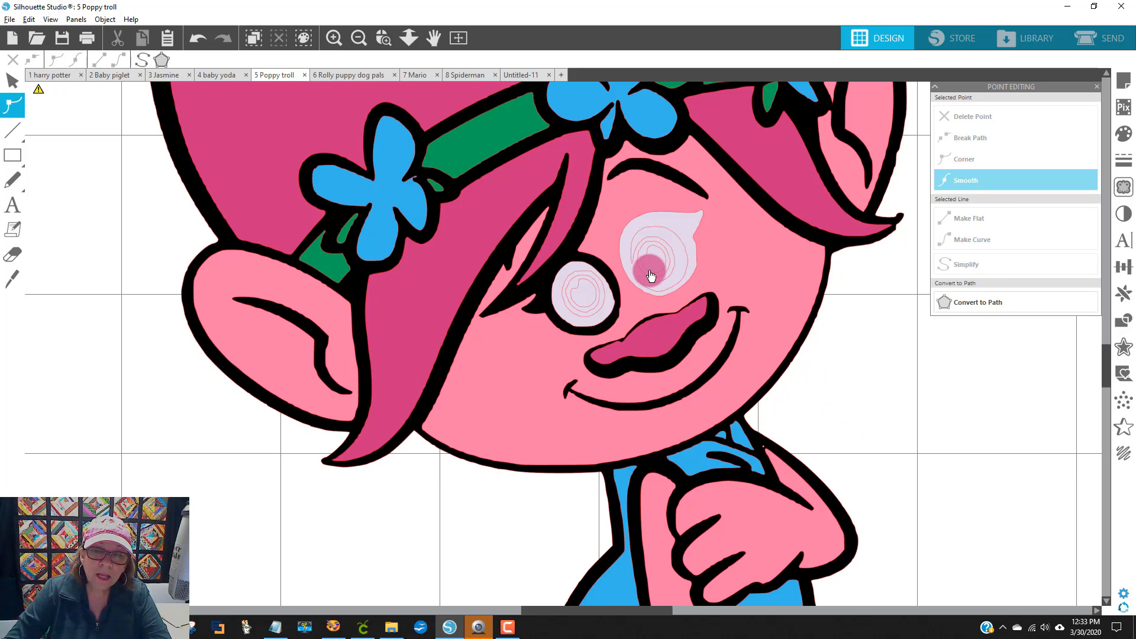
pyautogui.click(678, 250)
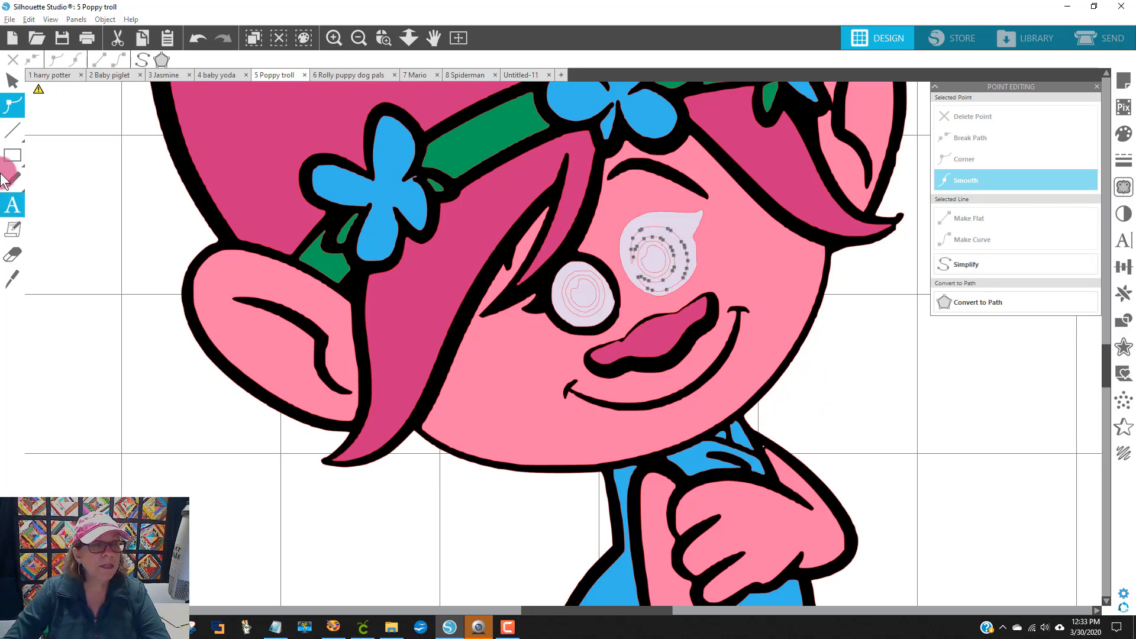
pyautogui.click(12, 81)
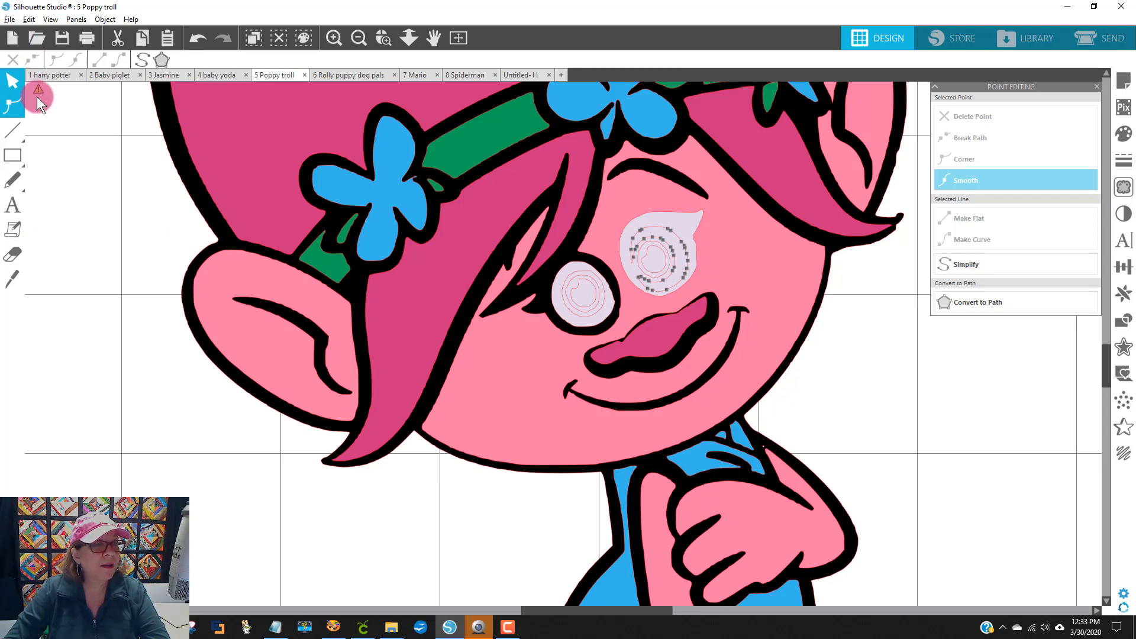
pyautogui.click(661, 235)
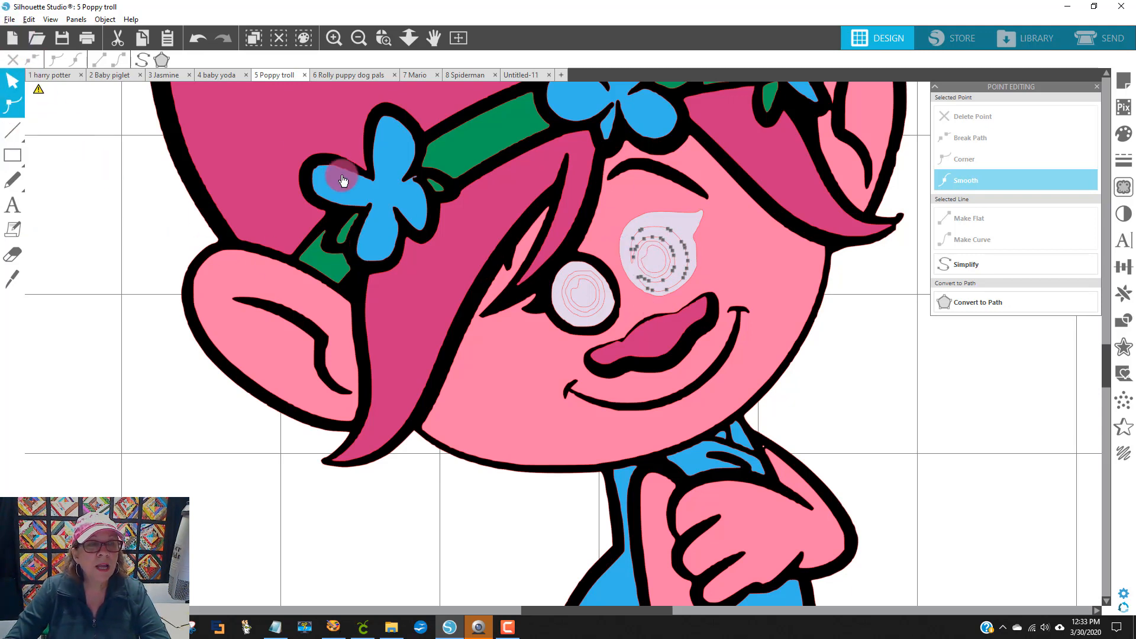
pyautogui.click(12, 81)
pyautogui.click(531, 267)
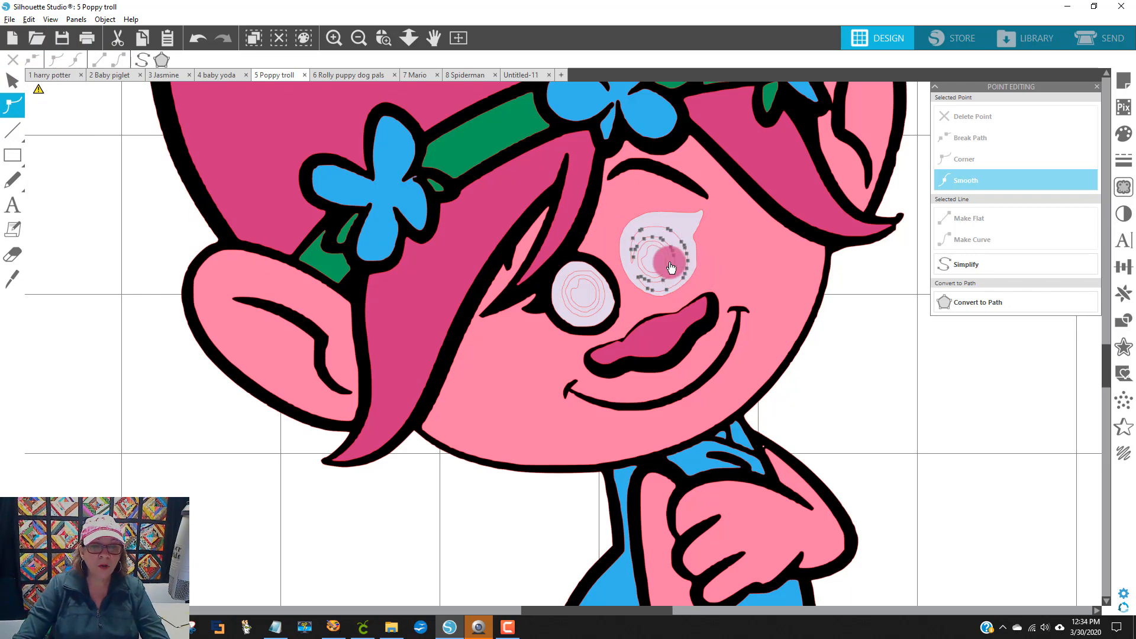
pyautogui.click(11, 90)
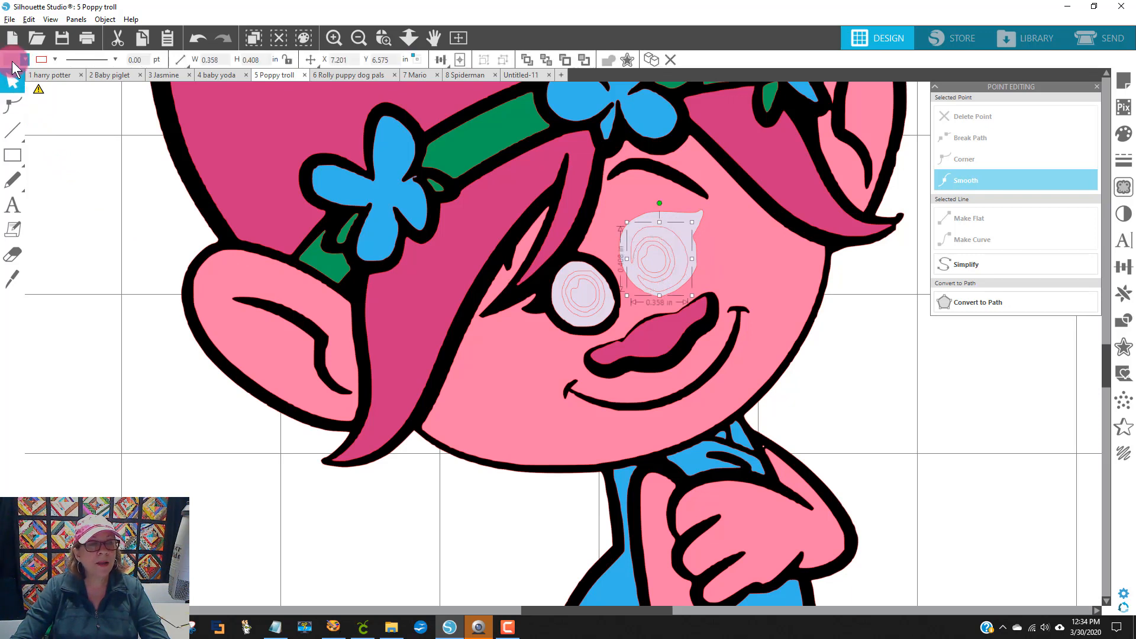
pyautogui.click(12, 59)
pyautogui.click(156, 78)
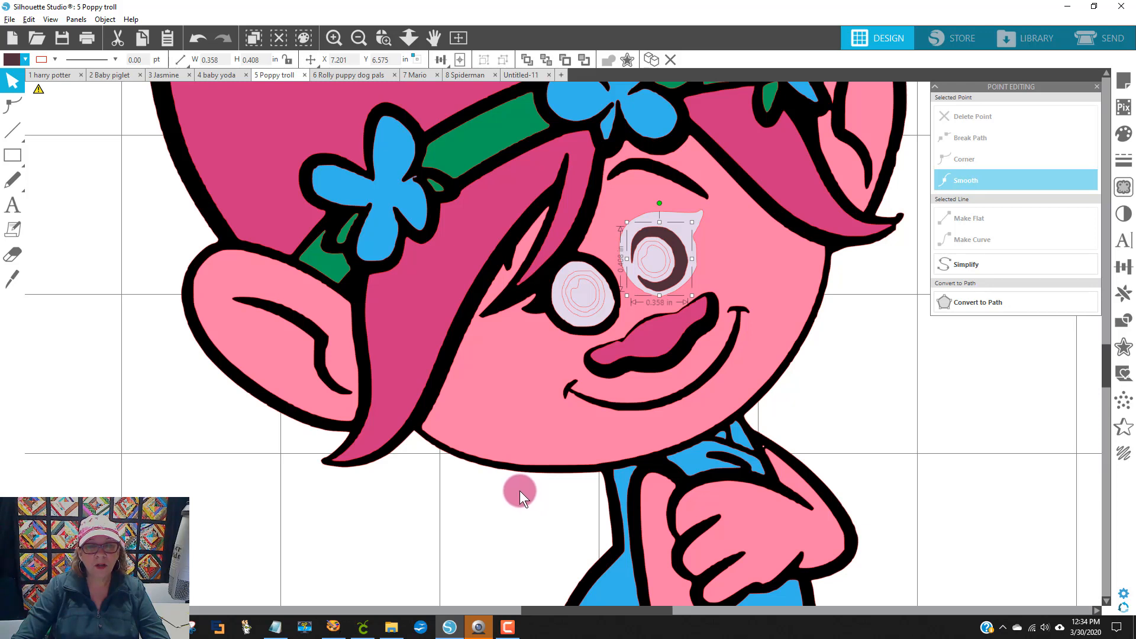
pyautogui.click(197, 40)
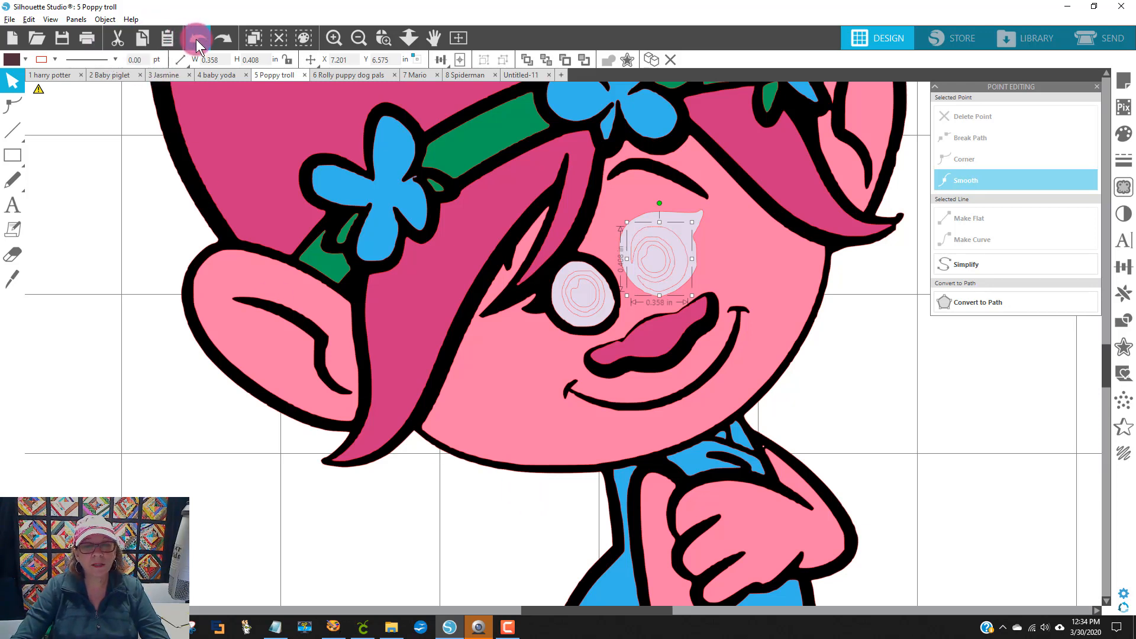
# Fill the inner iris ring of the tear-shaped eye with the dark brown colour.
pyautogui.click(656, 277)
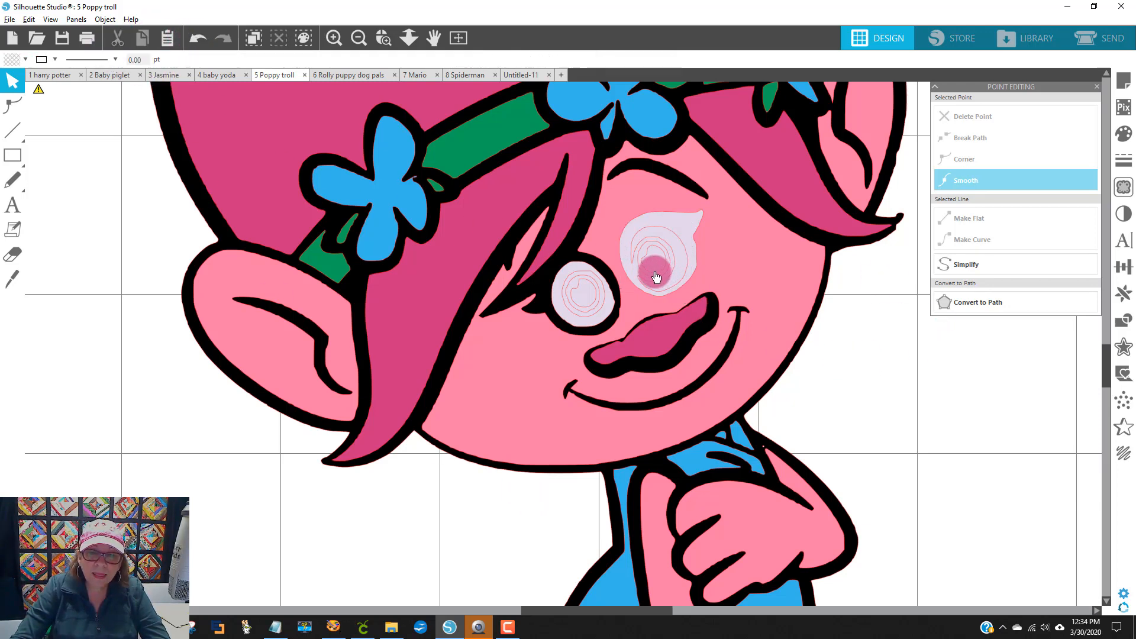
pyautogui.click(654, 278)
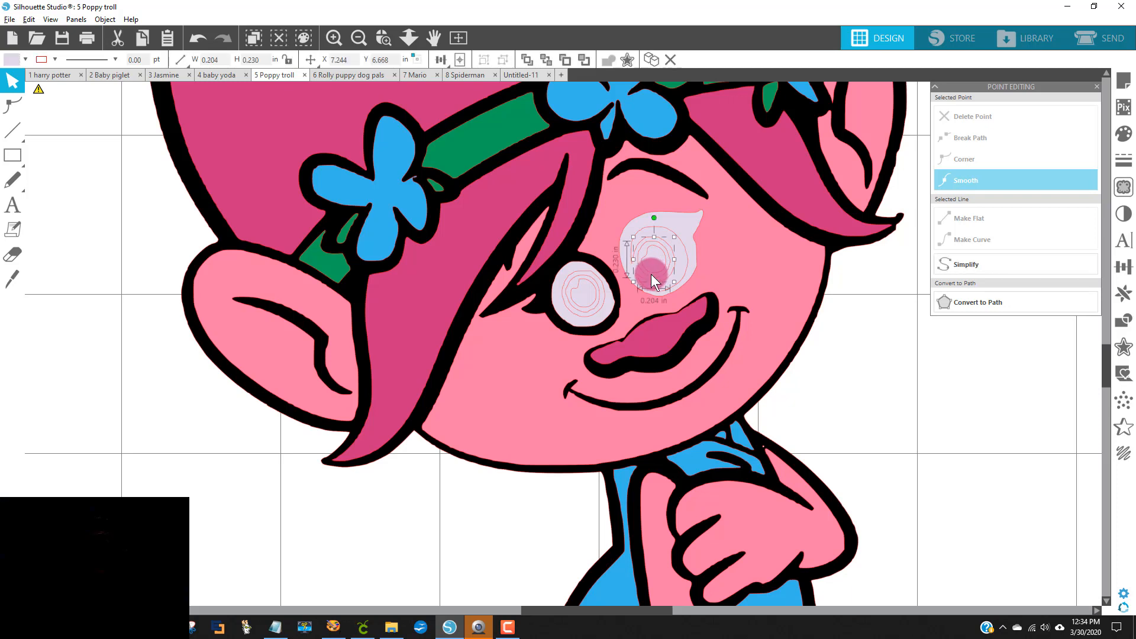
pyautogui.moveTo(651, 276); pyautogui.dragTo(650, 274)
pyautogui.click(13, 62)
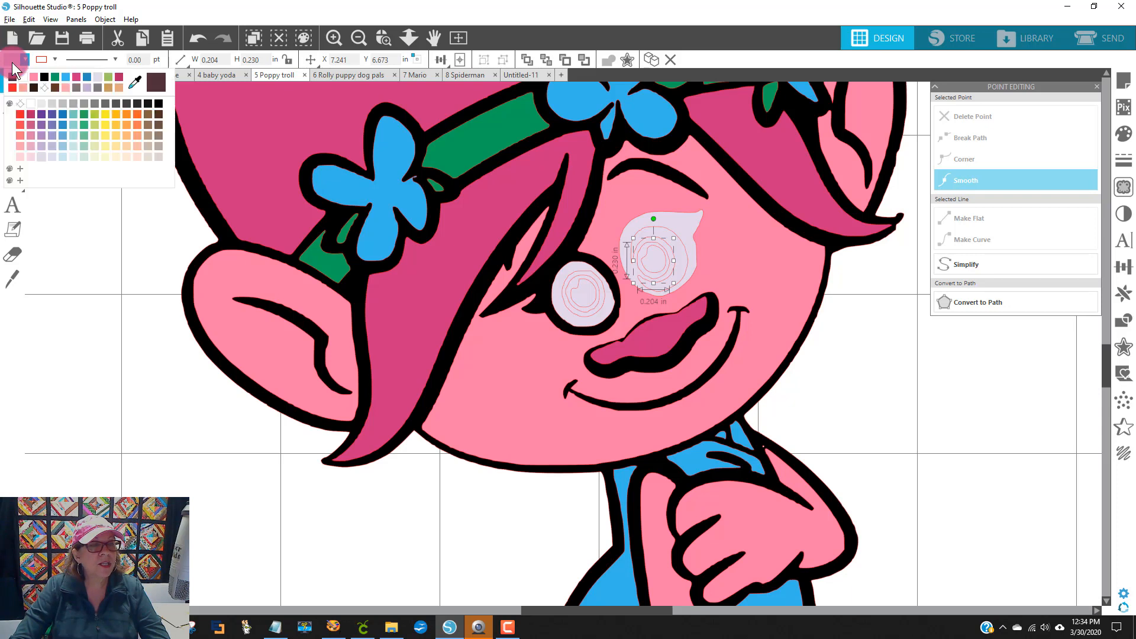
pyautogui.click(156, 69)
pyautogui.click(856, 373)
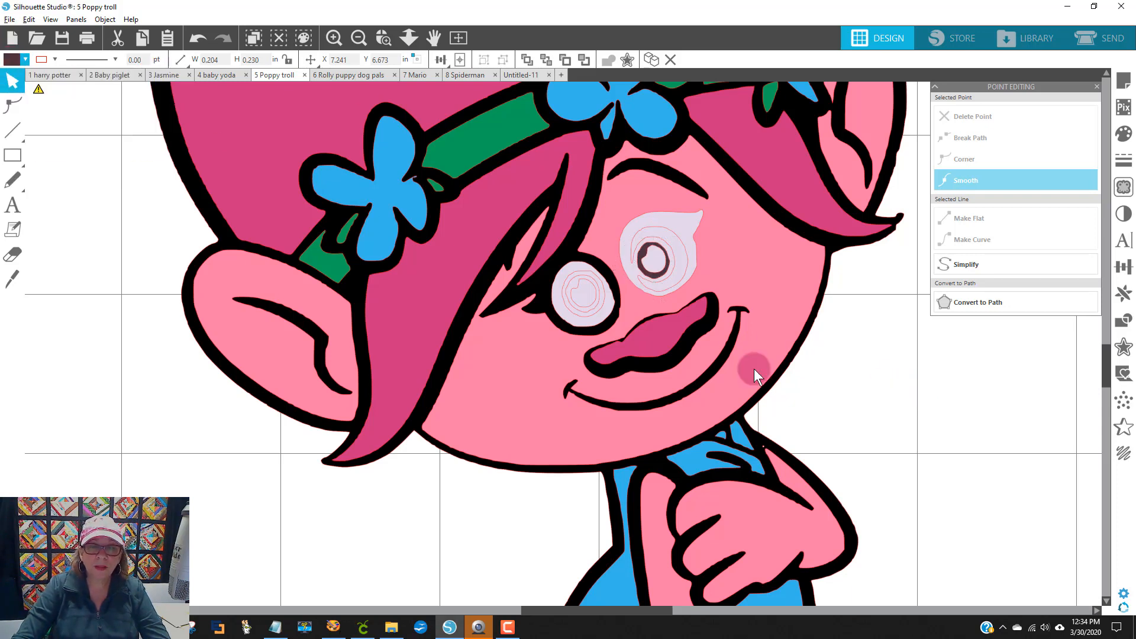
# Fill the round eye's inner iris ring with dark brown and its pupil with black.
pyautogui.click(585, 314)
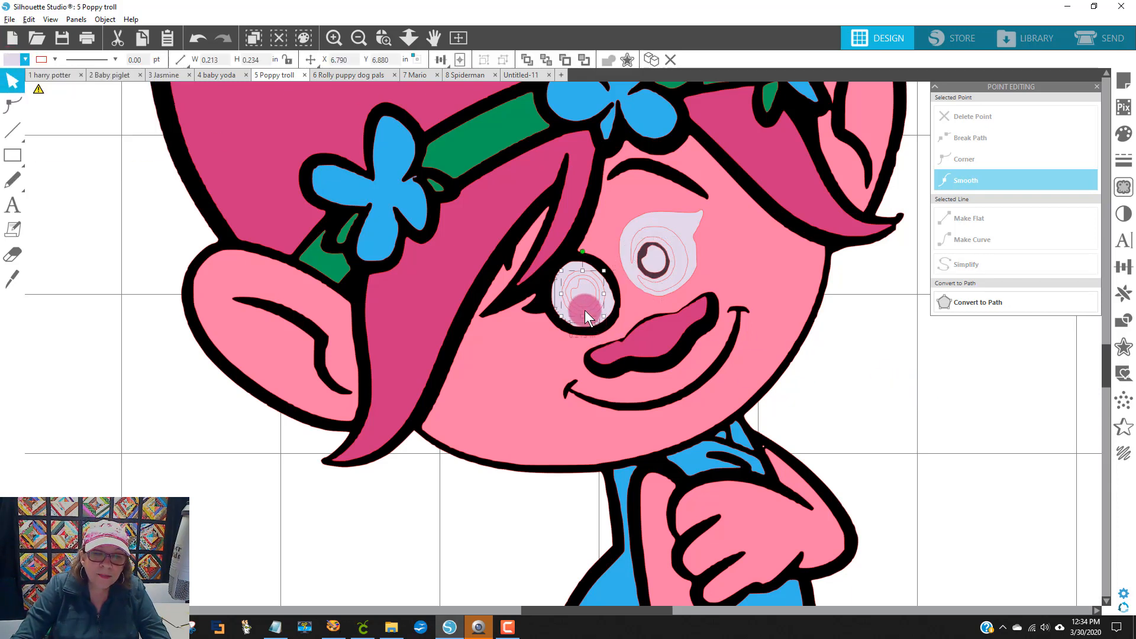
pyautogui.click(12, 63)
pyautogui.click(155, 70)
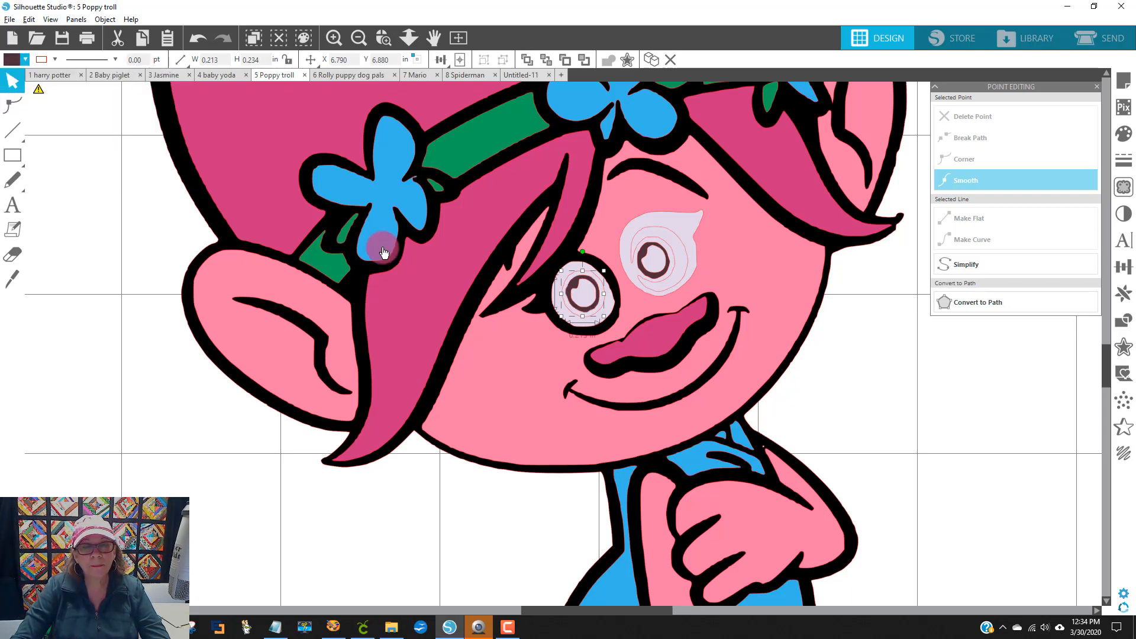
pyautogui.click(586, 301)
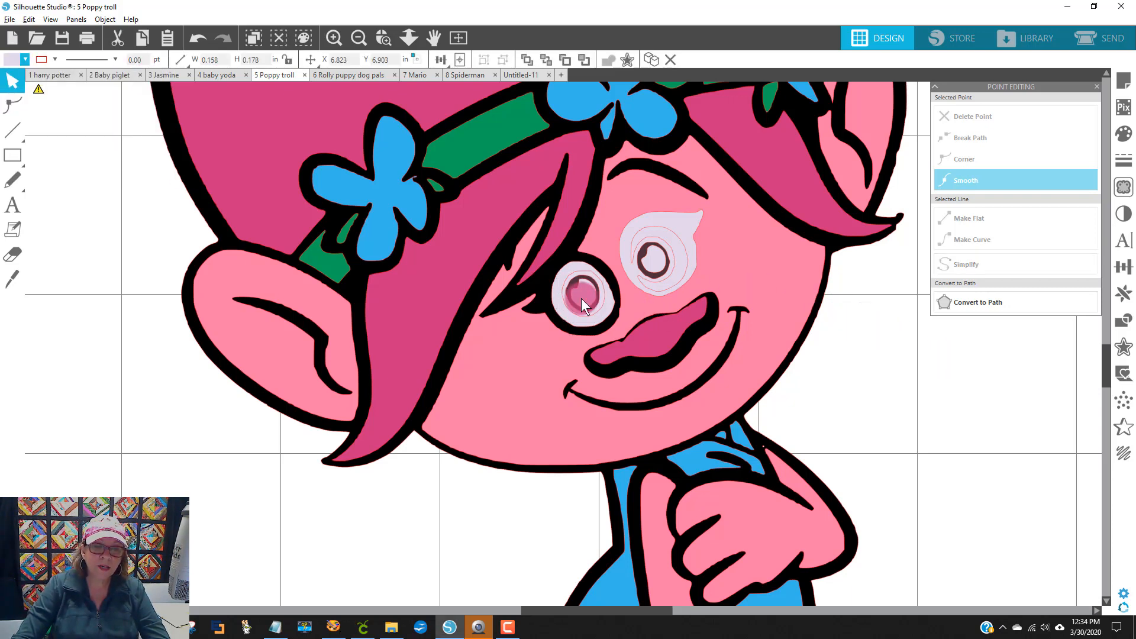
pyautogui.click(13, 59)
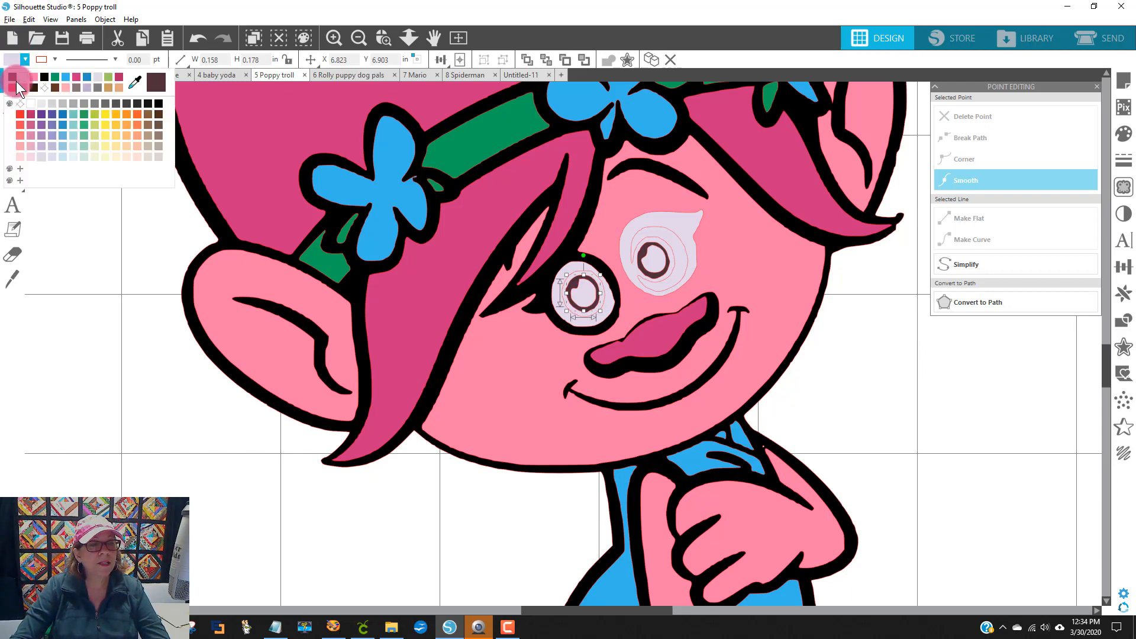
pyautogui.click(158, 104)
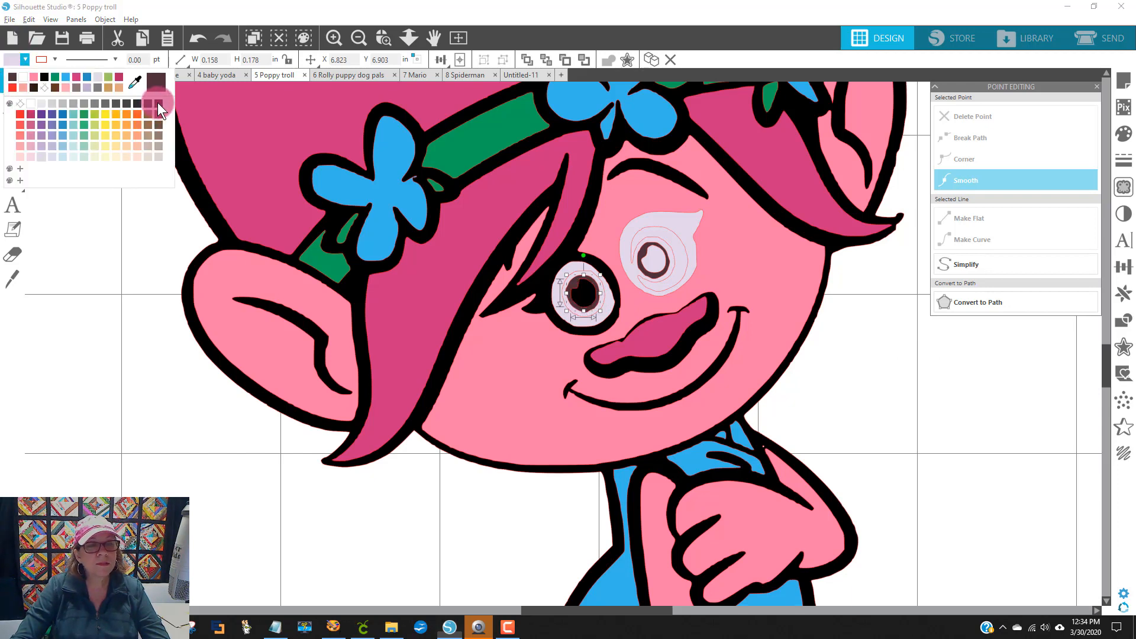
# Fill the pupil inside the tear-shaped eye's brown iris ring with black.
pyautogui.click(658, 236)
pyautogui.click(624, 263)
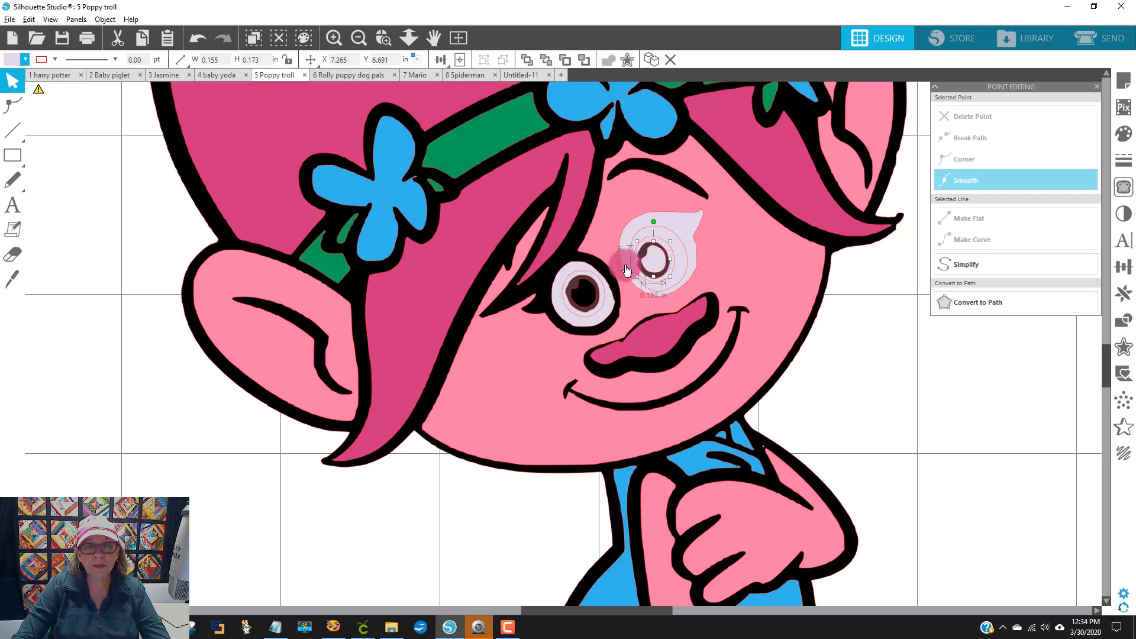
pyautogui.click(12, 60)
pyautogui.click(145, 90)
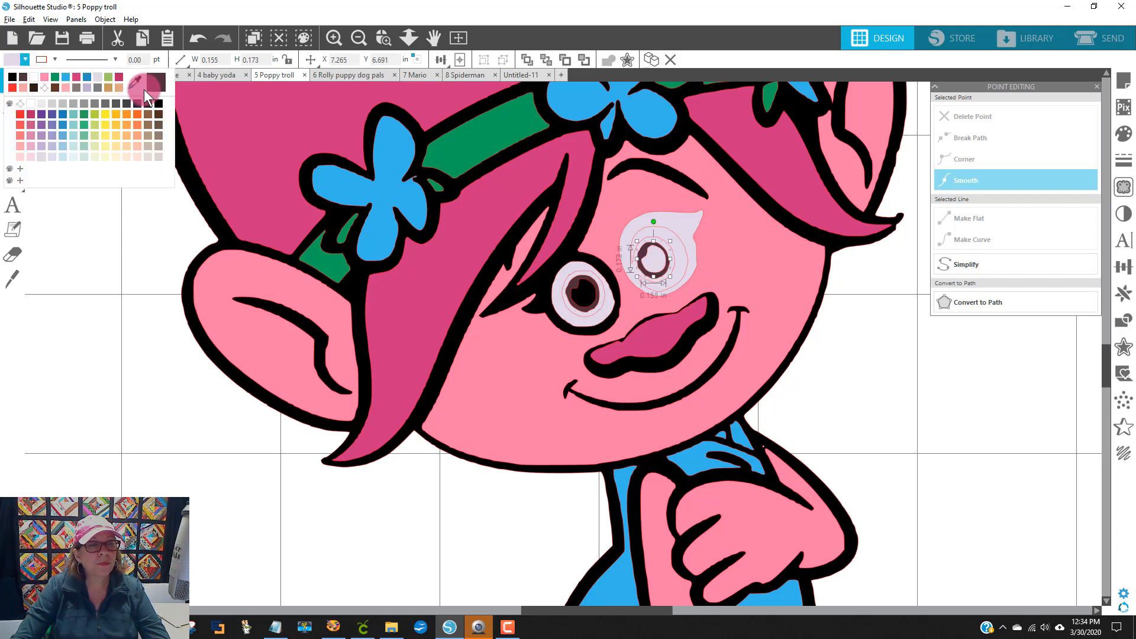
pyautogui.click(958, 451)
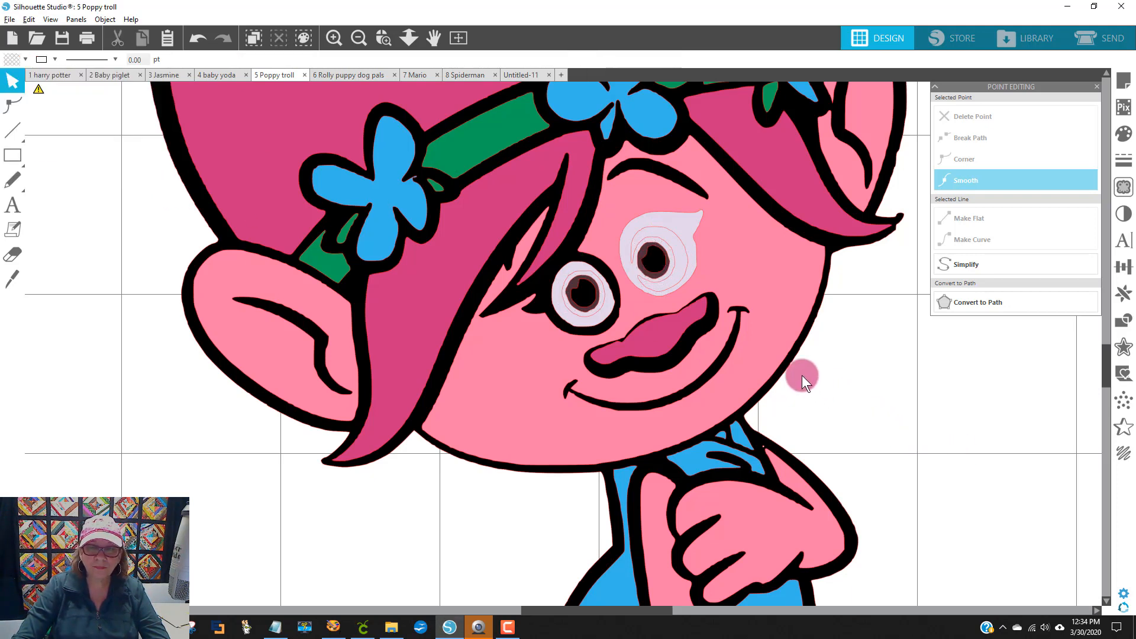
# Trim the lavender tear-shaped eye piece by running Subtract on it together with the light pink face shape.
pyautogui.click(684, 222)
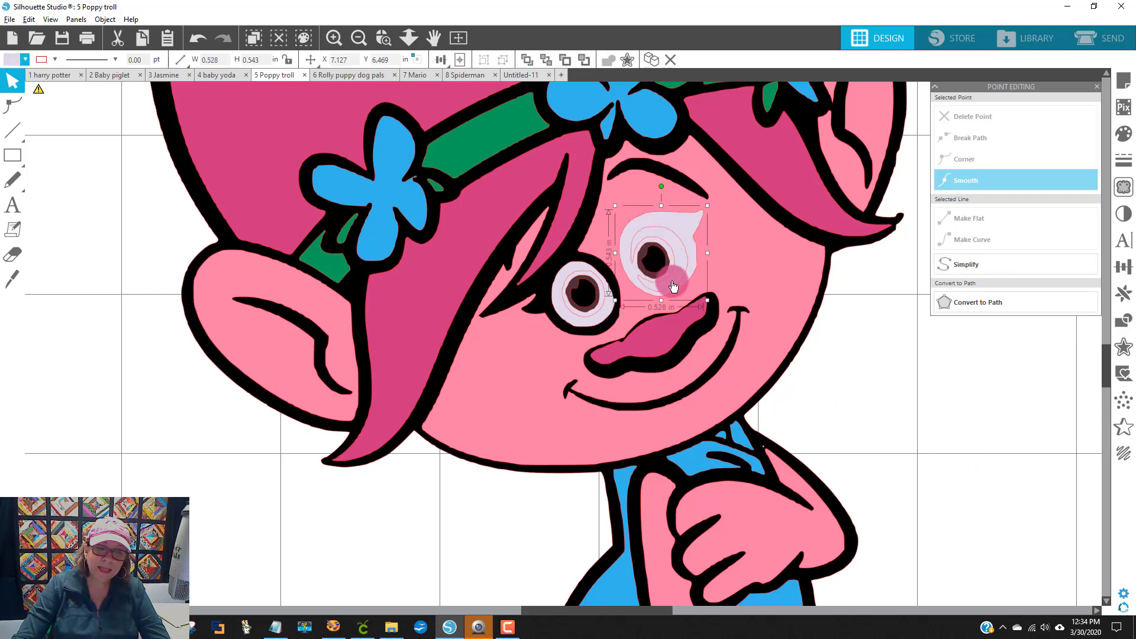
pyautogui.click(358, 38)
pyautogui.click(359, 38)
pyautogui.moveTo(185, 300); pyautogui.dragTo(332, 283)
pyautogui.click(511, 372)
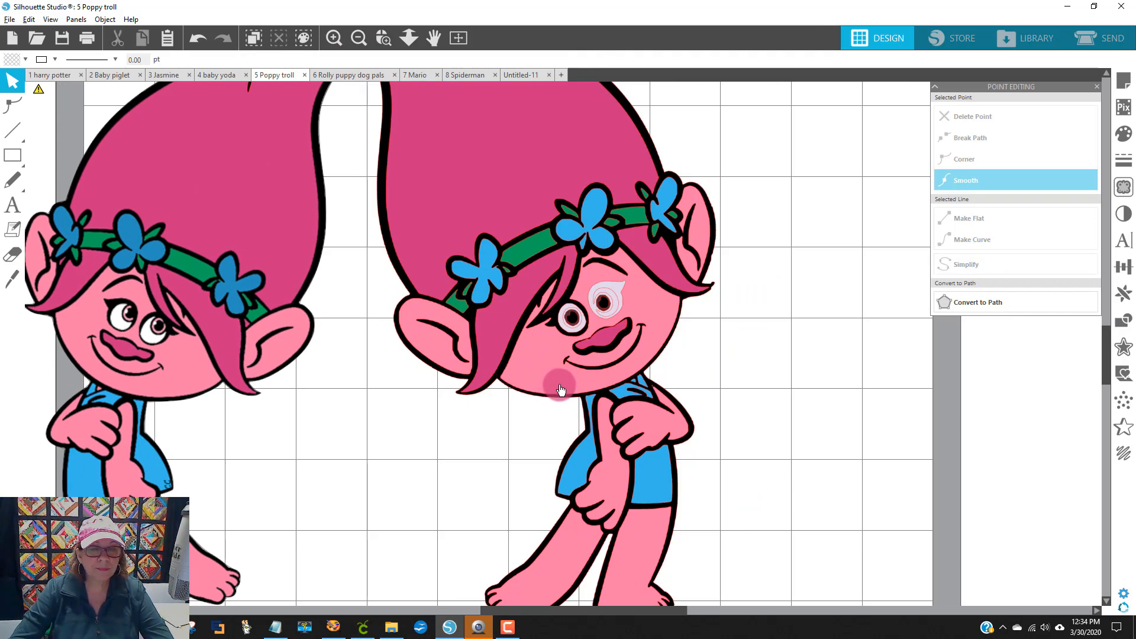
pyautogui.click(617, 302)
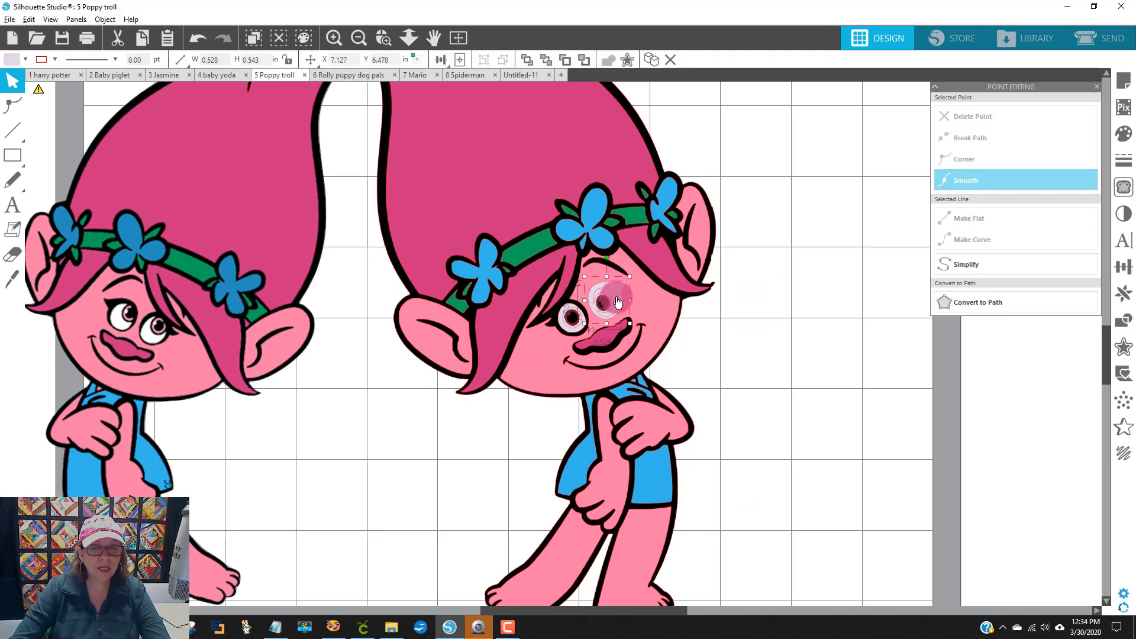
pyautogui.click(655, 308)
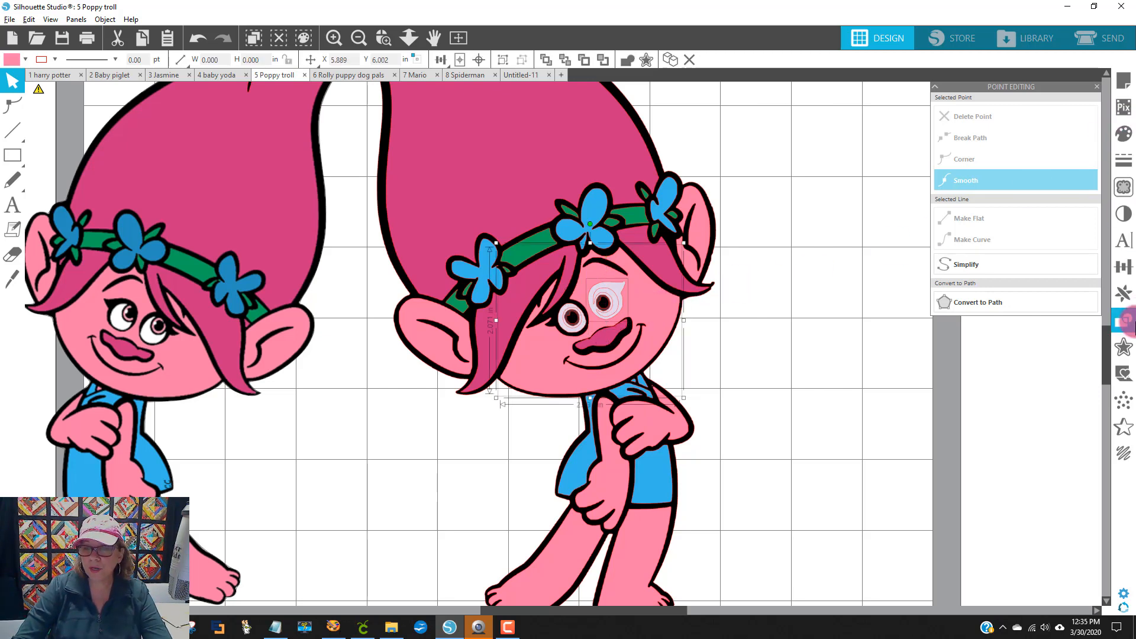
pyautogui.click(1123, 320)
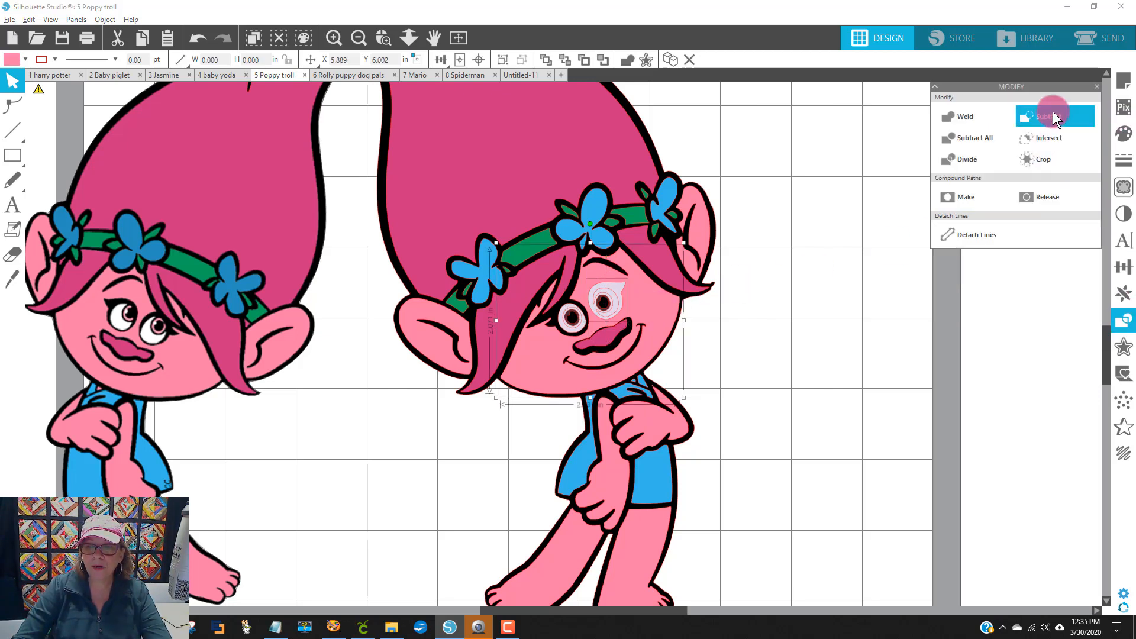
pyautogui.click(1055, 117)
pyautogui.click(1126, 322)
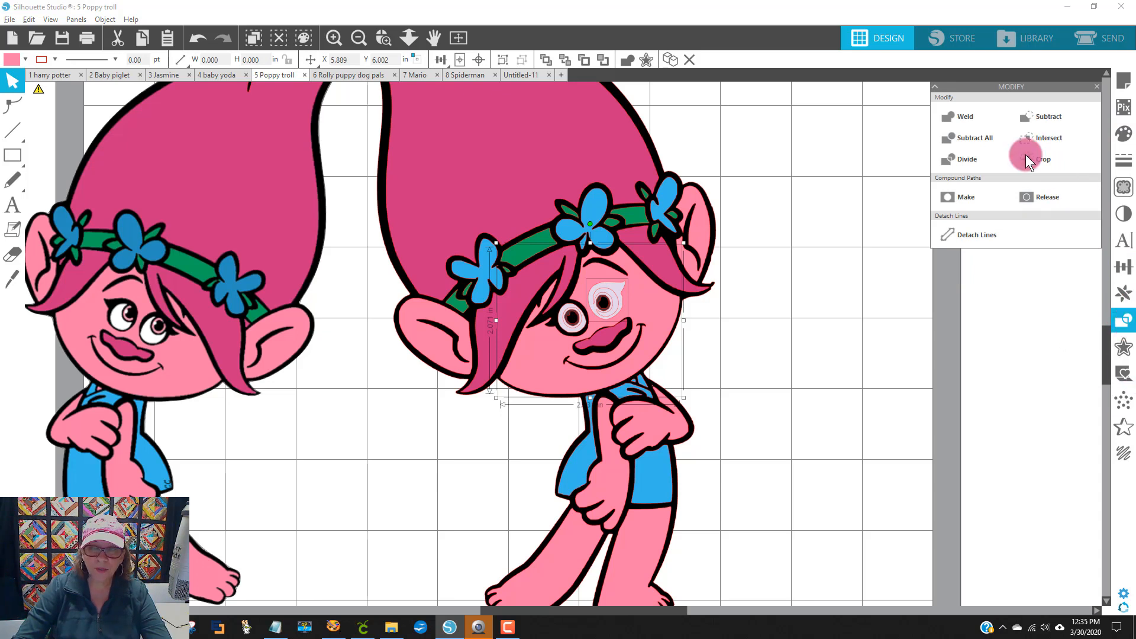
pyautogui.click(1042, 117)
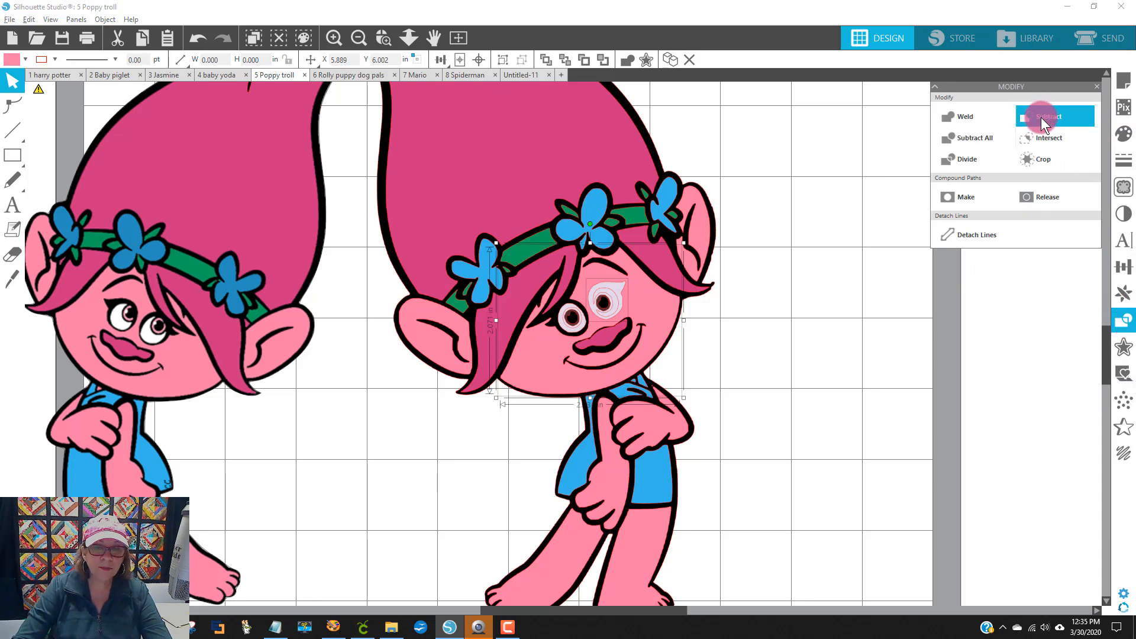
pyautogui.click(866, 275)
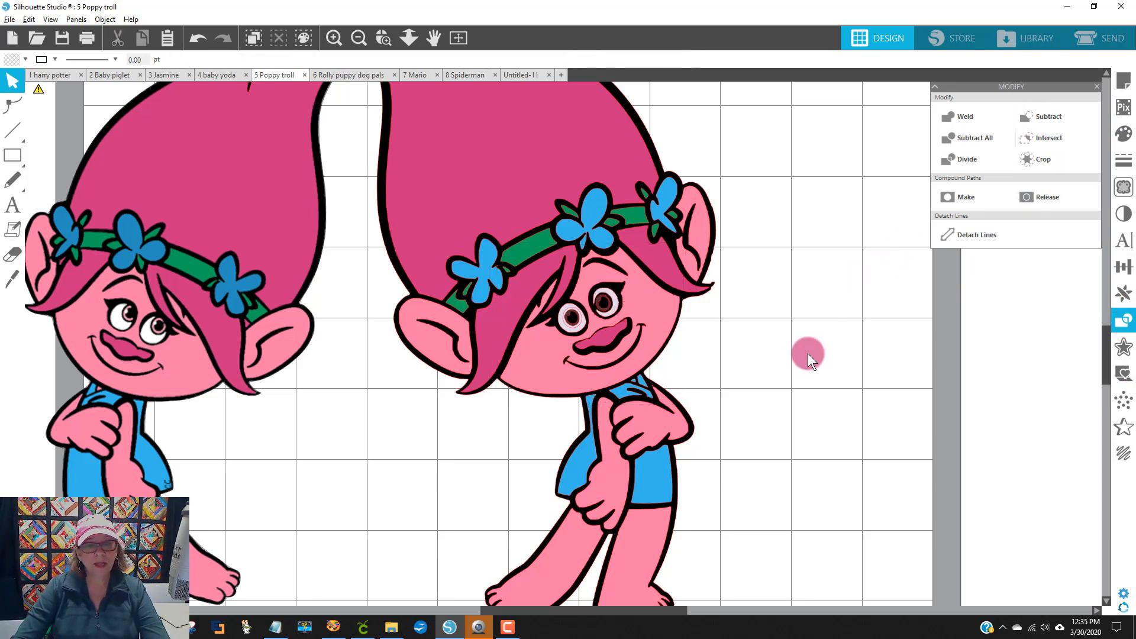
# Fill the thin lavender ring around the round eye's brown iris with black.
pyautogui.click(572, 333)
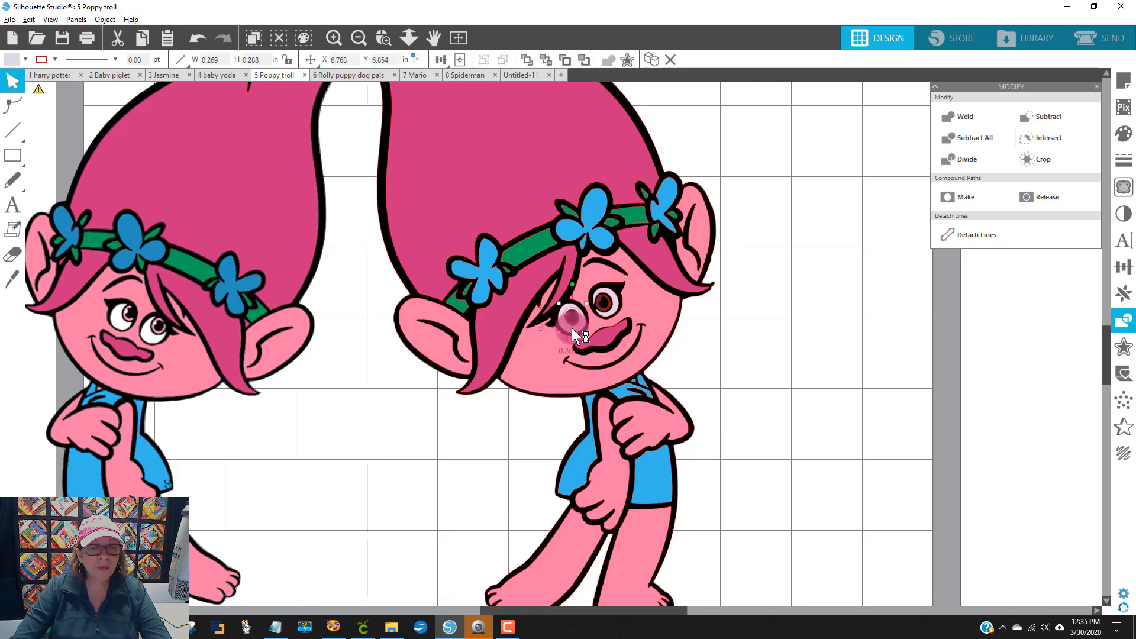
pyautogui.click(25, 59)
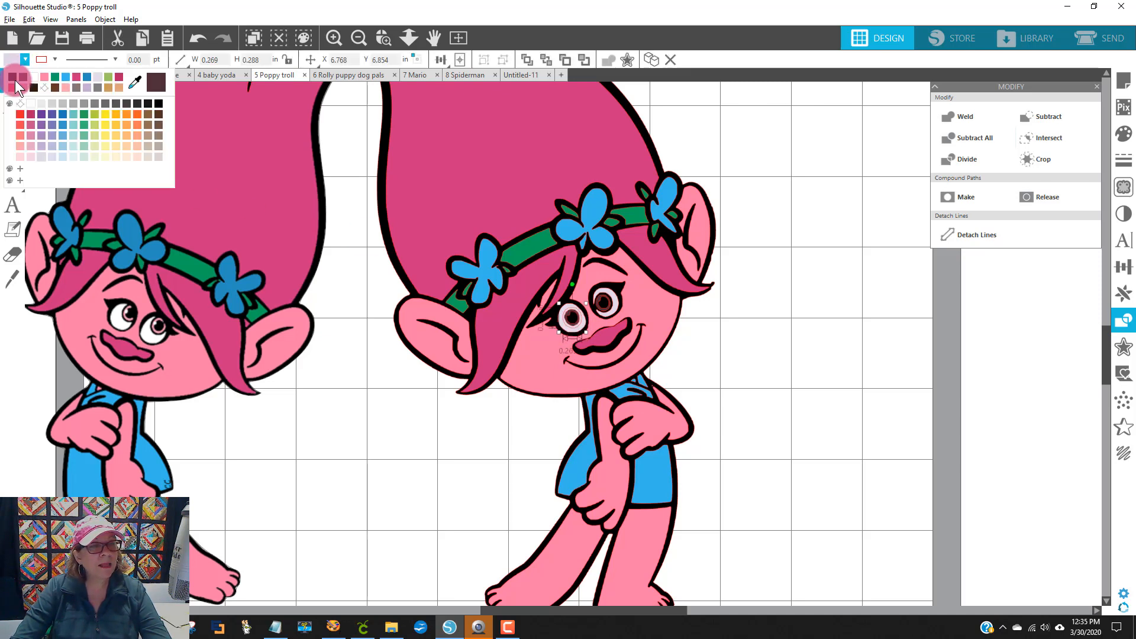
pyautogui.click(768, 356)
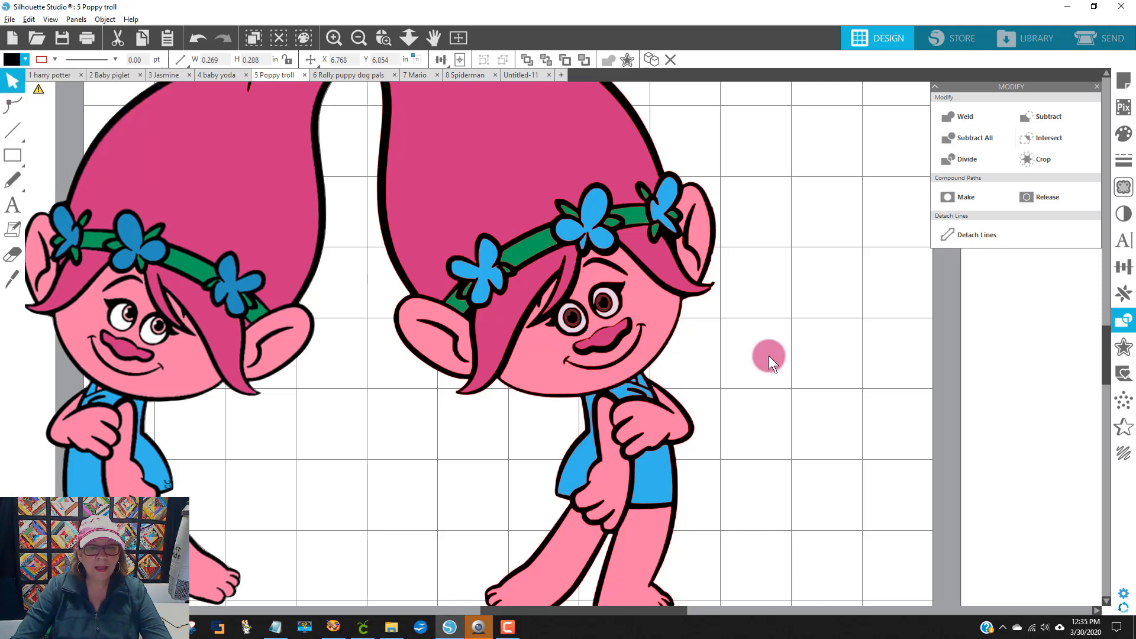
# Fill the outer lavender areas of both eyes with white.
pyautogui.click(564, 335)
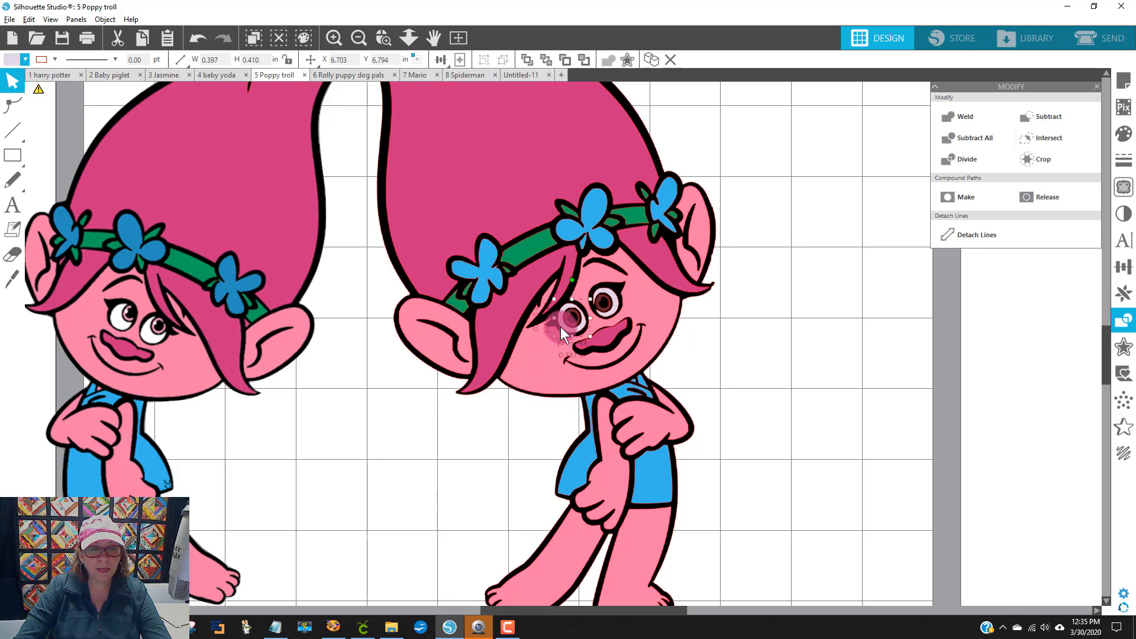
pyautogui.click(25, 59)
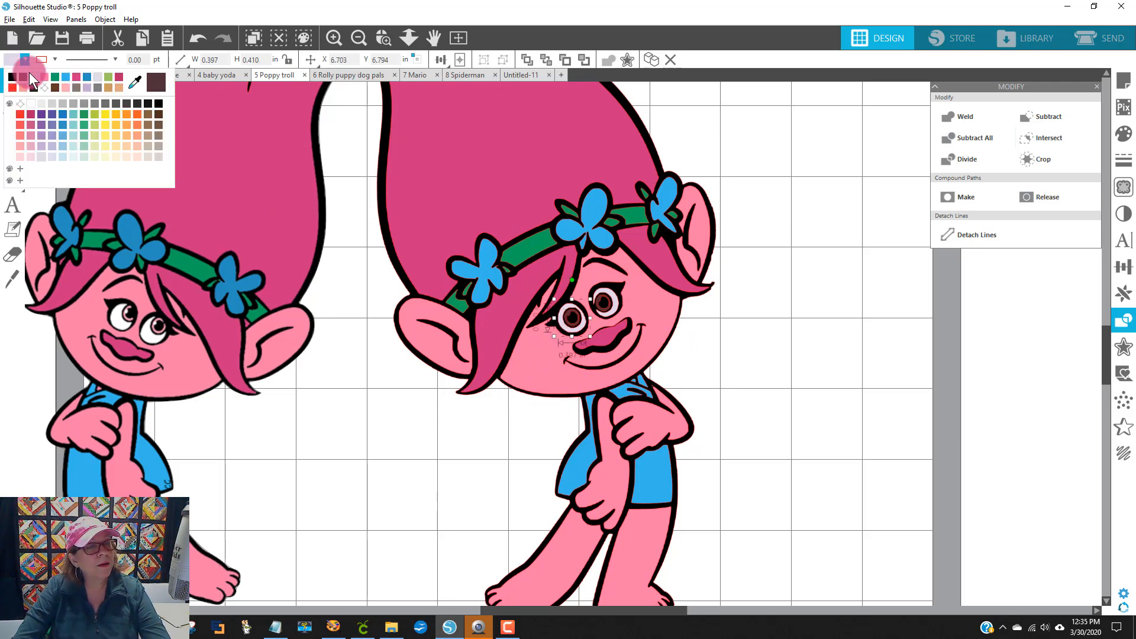
pyautogui.click(35, 104)
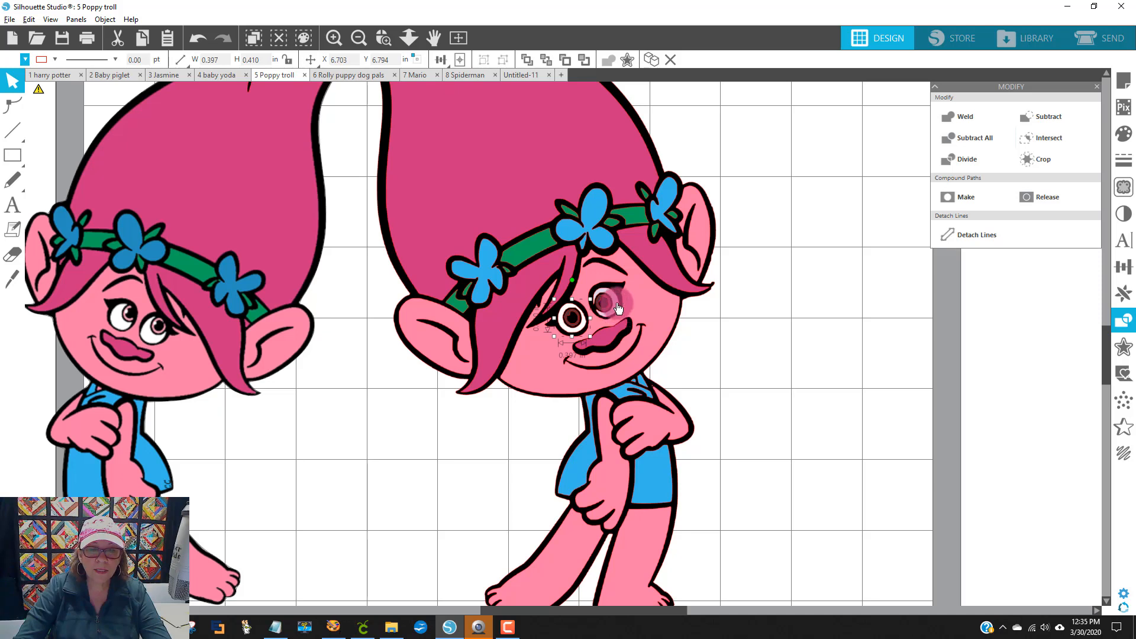
pyautogui.click(8, 61)
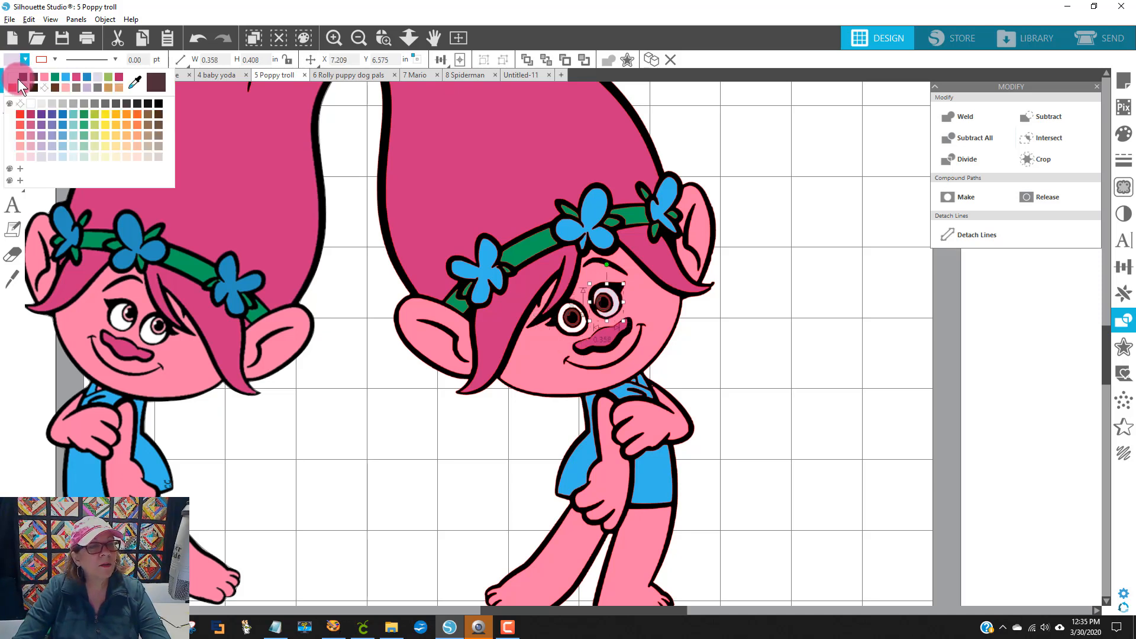
pyautogui.click(886, 252)
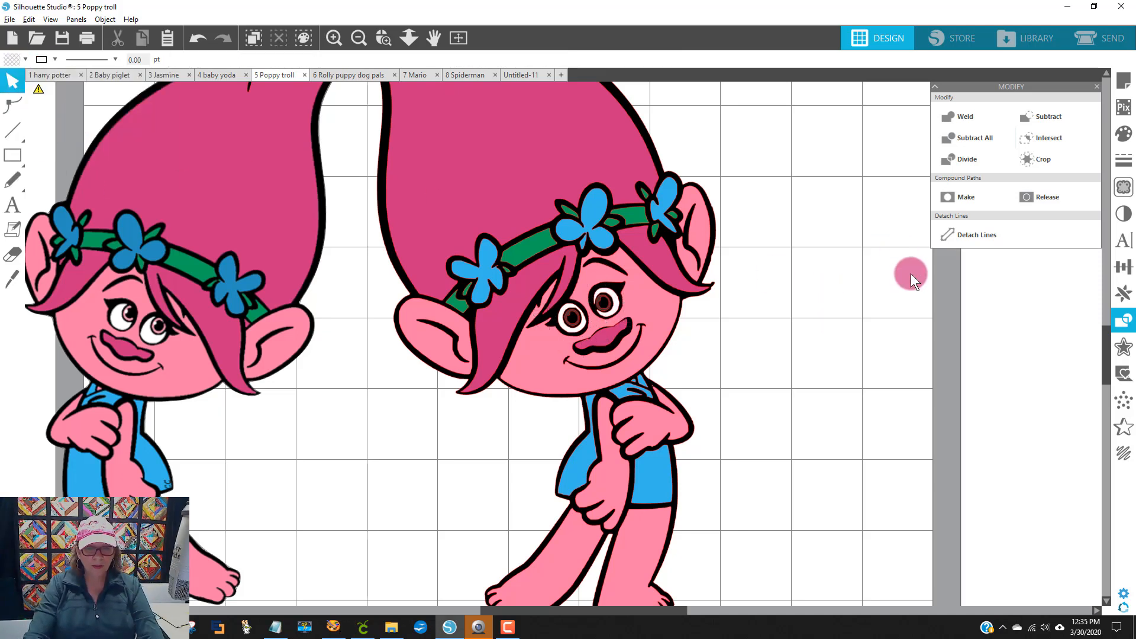
# Fill the tiny blue piece of the neck just below the chin with the light pink skin colour.
pyautogui.scroll(-2, 862, 310)
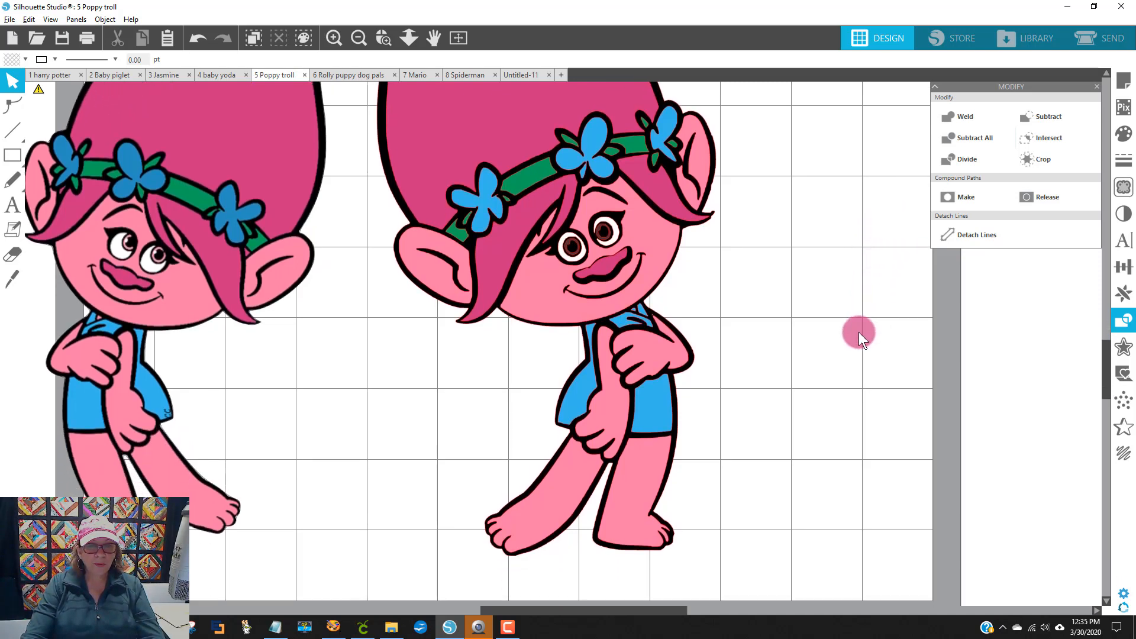
pyautogui.scroll(2, 858, 333)
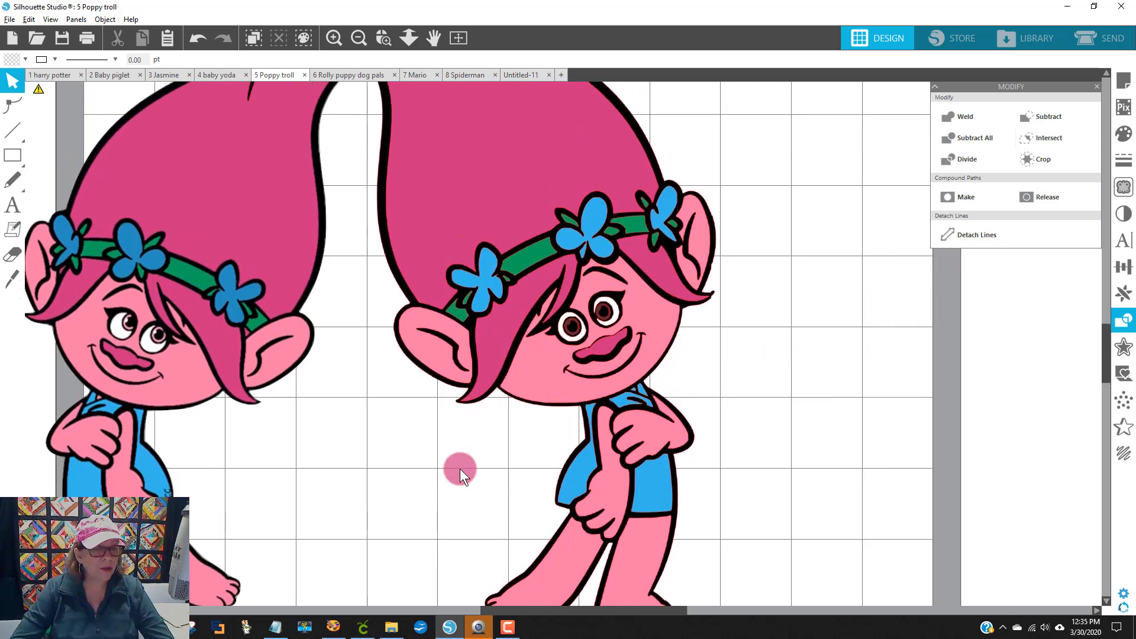
pyautogui.click(635, 396)
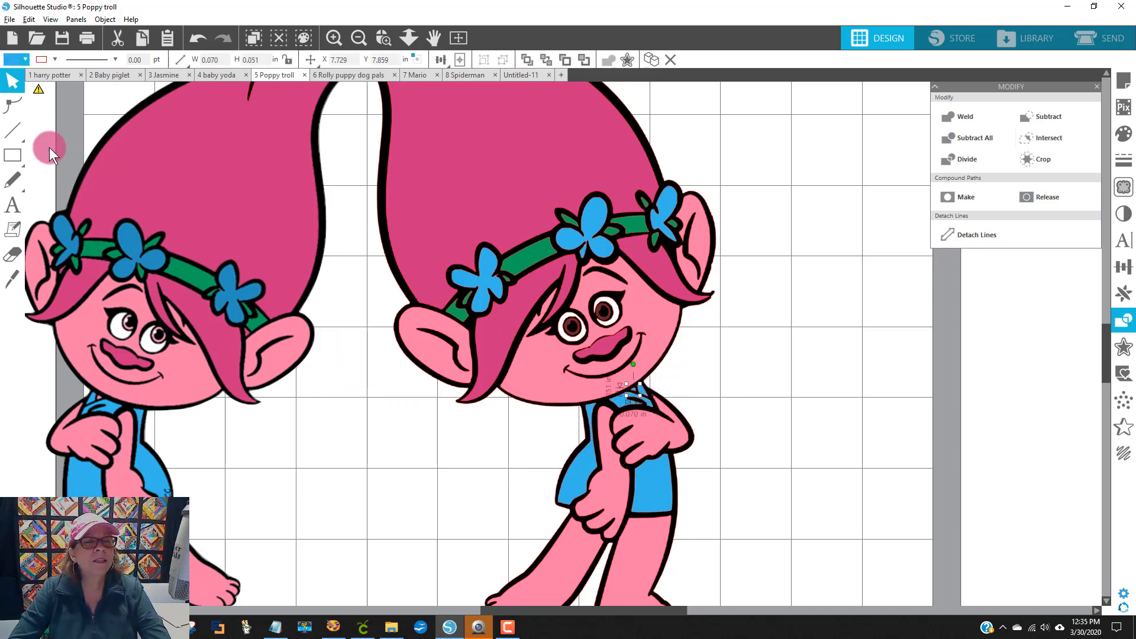
pyautogui.click(14, 59)
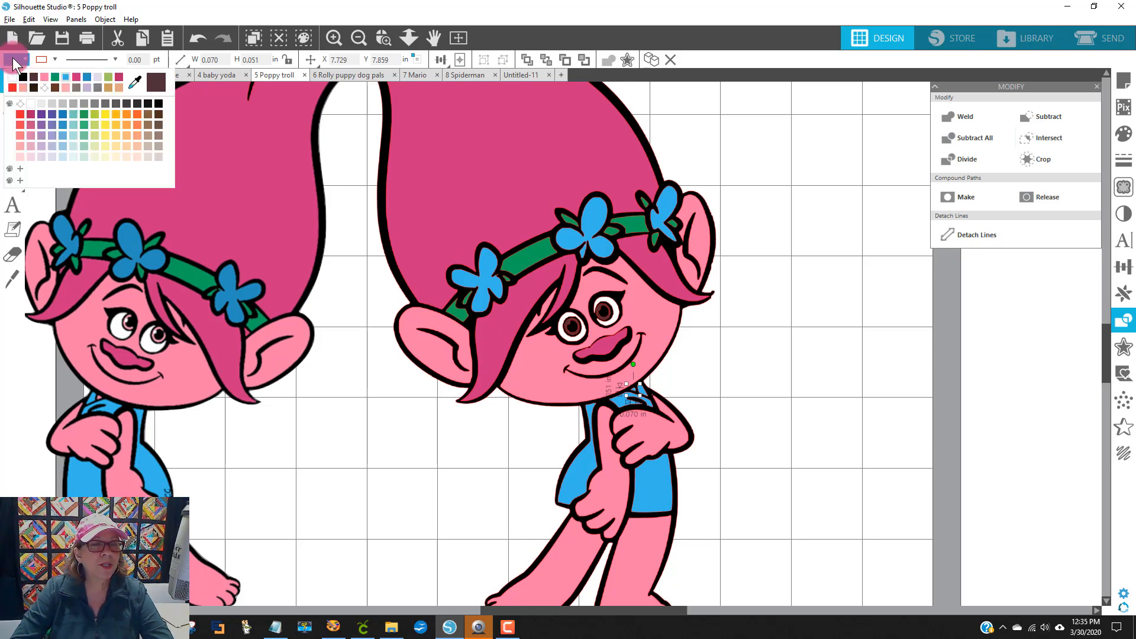
pyautogui.click(62, 88)
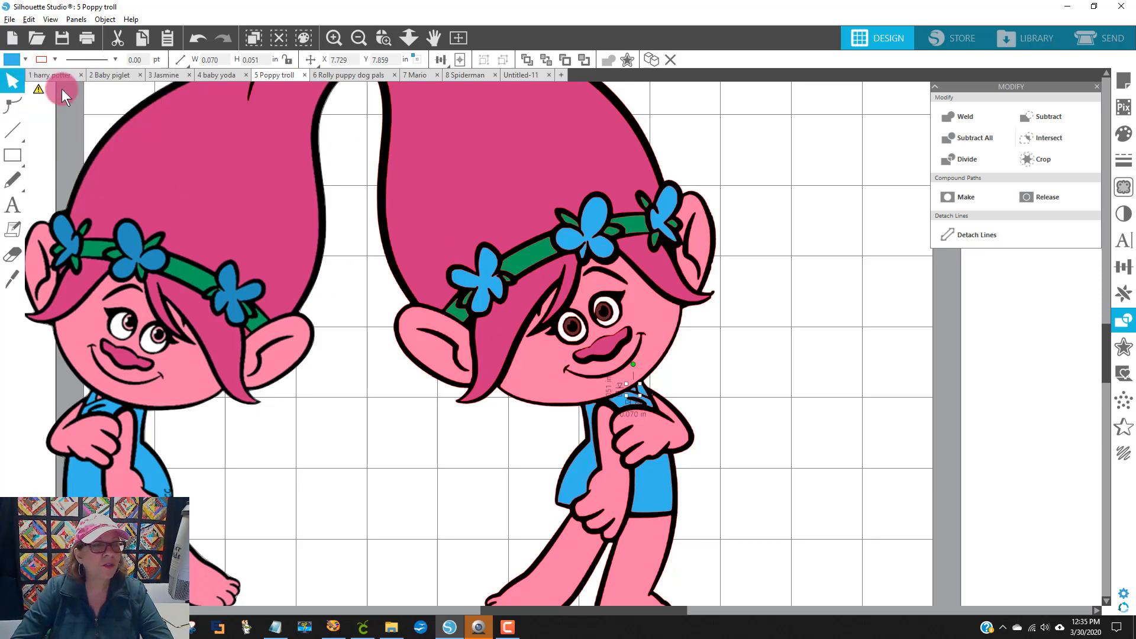
pyautogui.click(25, 60)
pyautogui.click(84, 94)
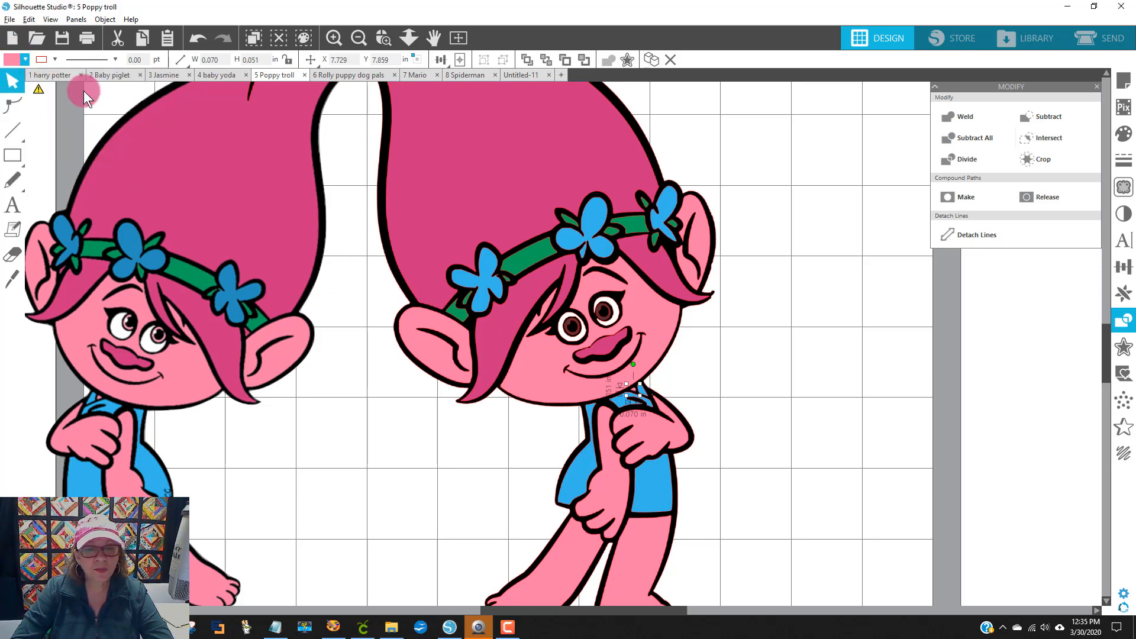
pyautogui.click(743, 311)
pyautogui.click(876, 143)
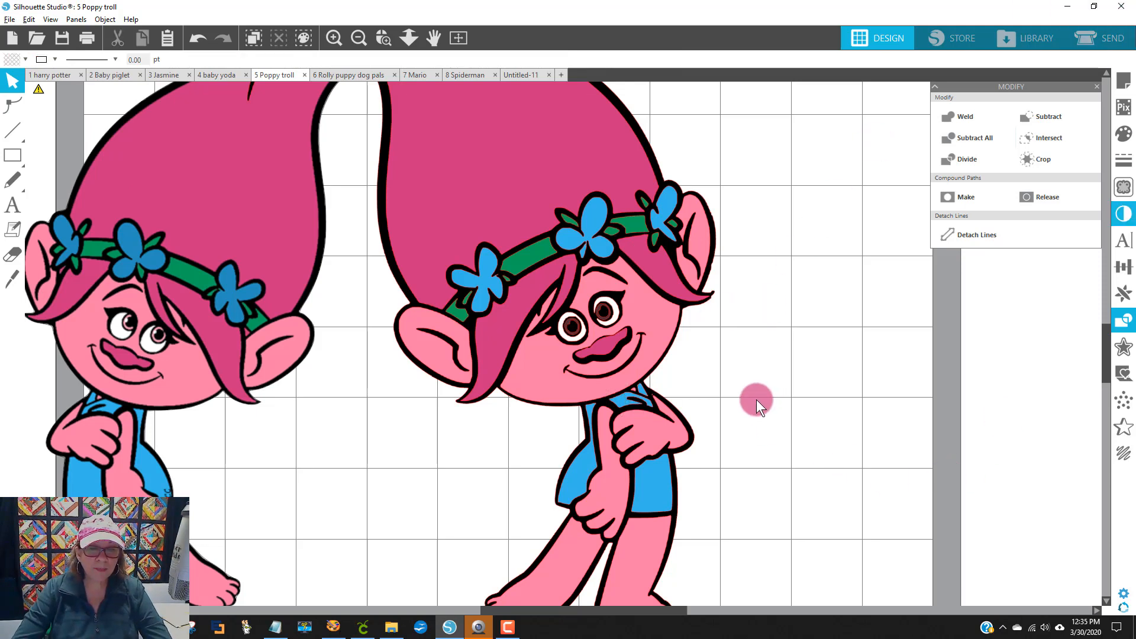
# Try moving the black pupil of the higher eye aside and put it back inside the brown iris.
pyautogui.click(618, 320)
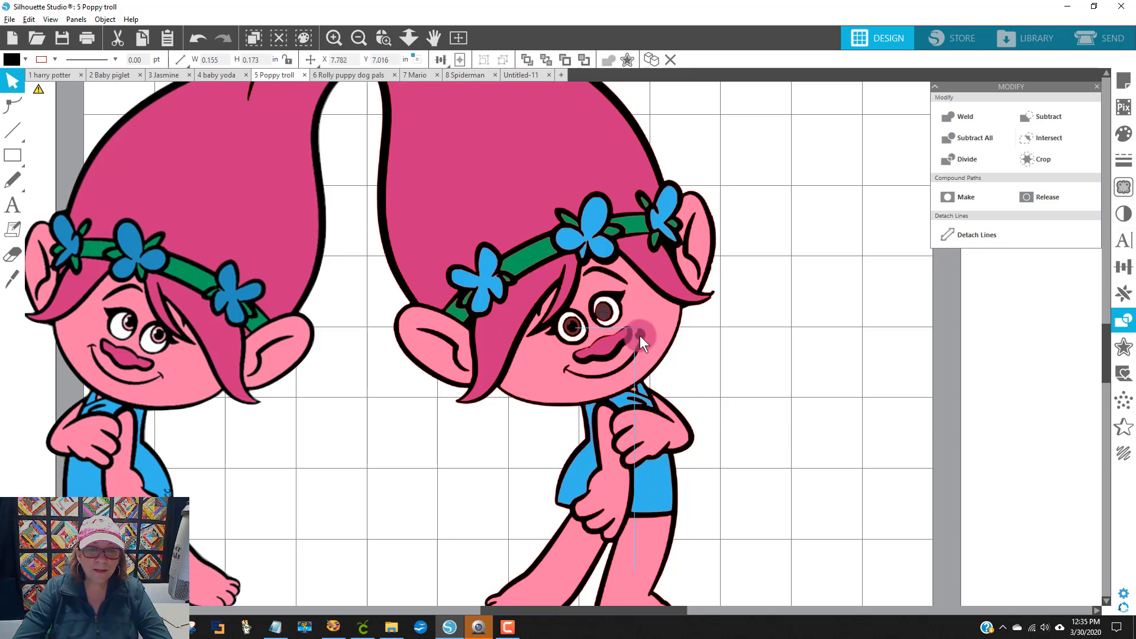
pyautogui.moveTo(602, 311); pyautogui.dragTo(603, 314)
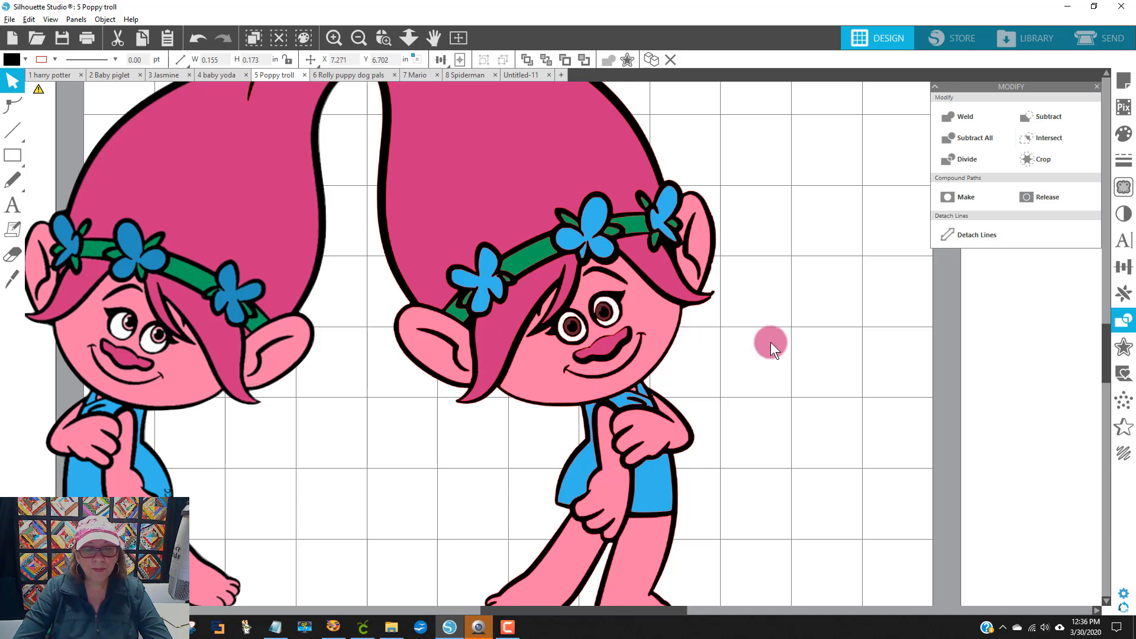
pyautogui.click(842, 346)
# Move the original Poppy troll reference picture off the mat and delete it.
pyautogui.moveTo(234, 391); pyautogui.dragTo(72, 371)
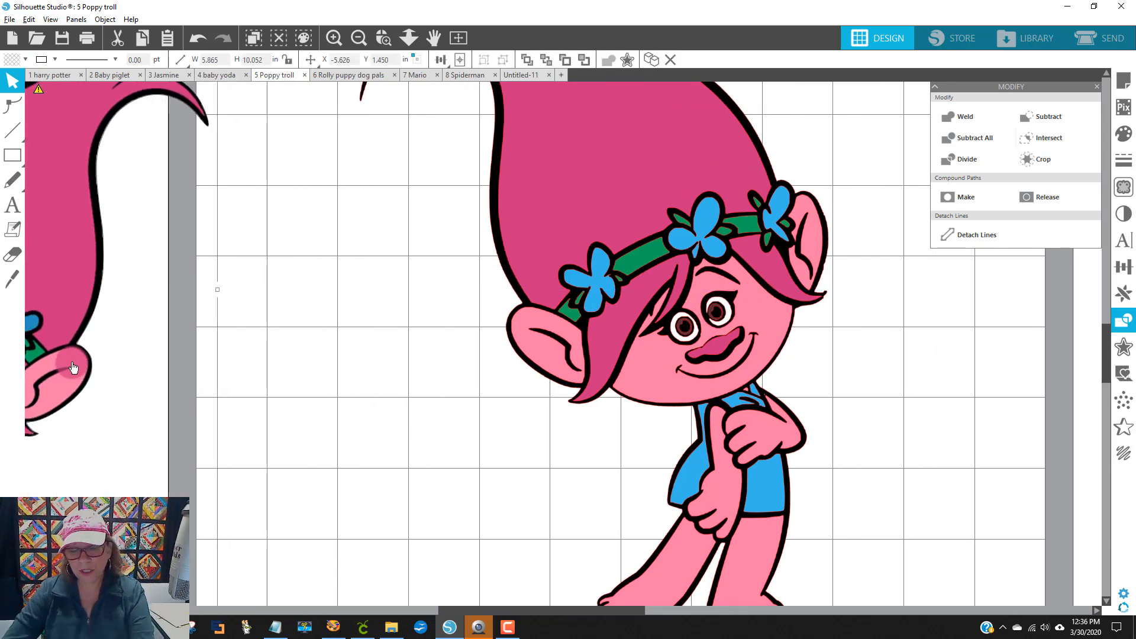
pyautogui.press('Delete')
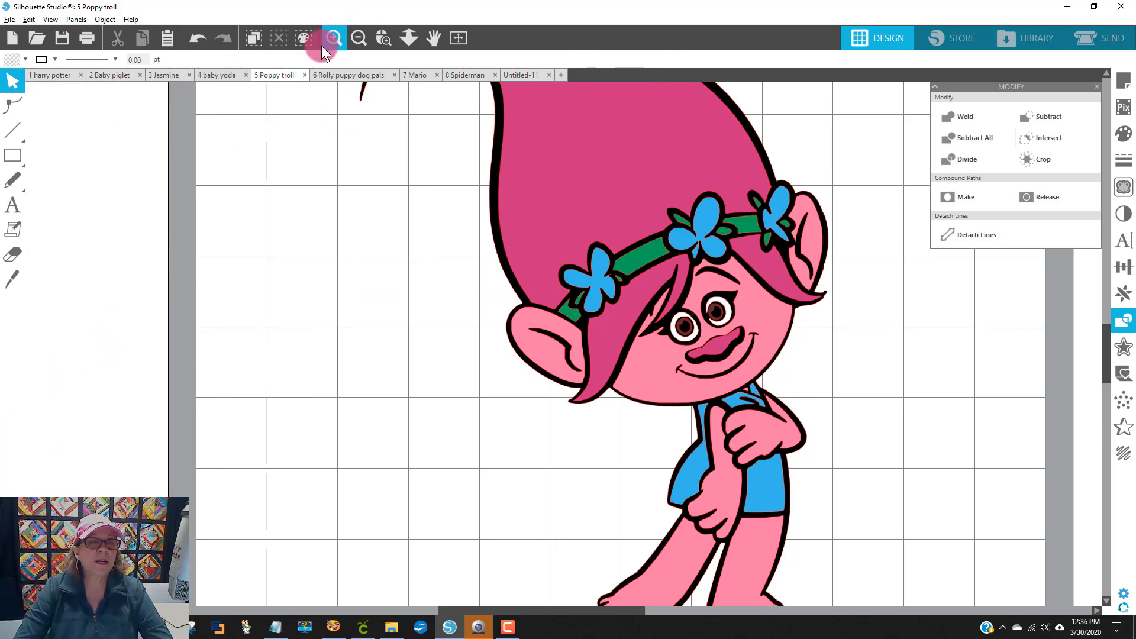
pyautogui.click(358, 37)
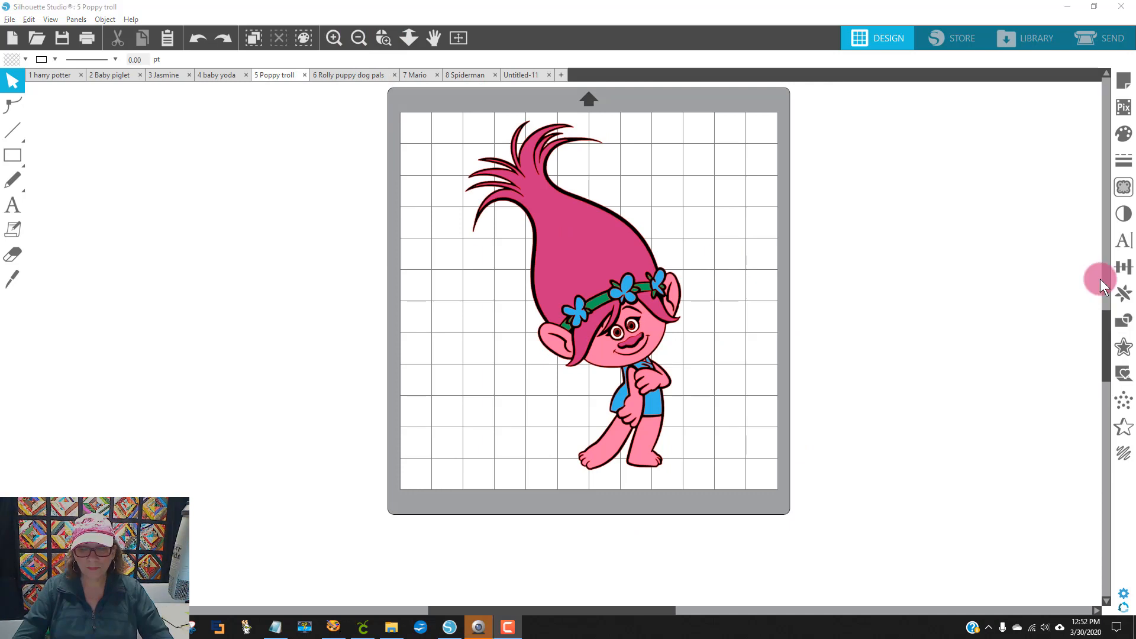
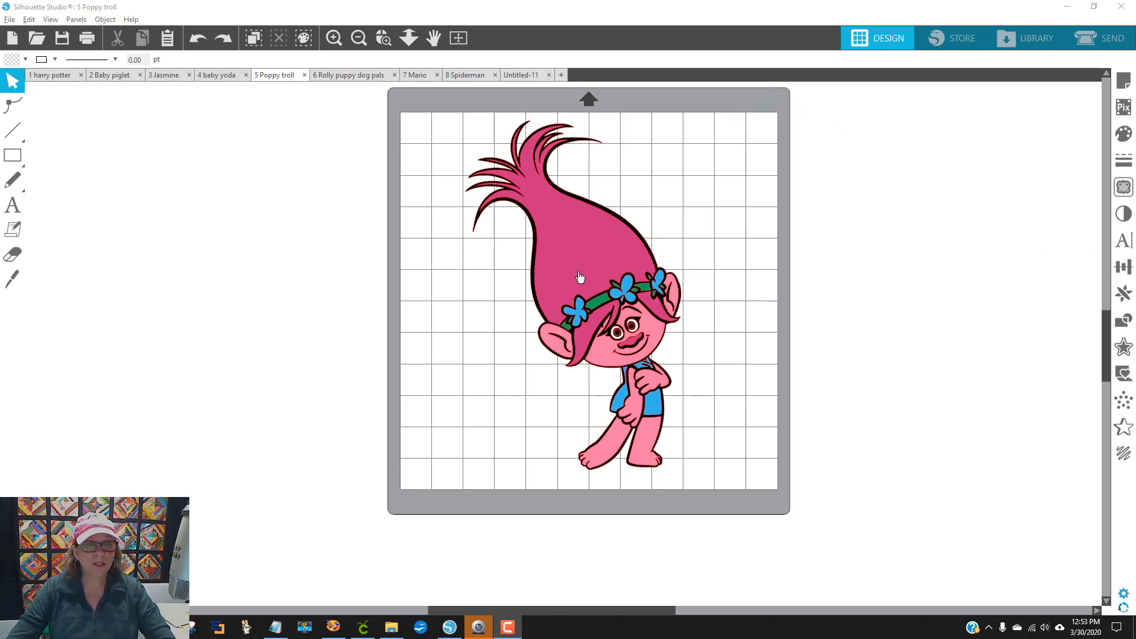
# Select the stray shapes by their fill colour RGB (225,215,234) and delete them.
pyautogui.click(304, 38)
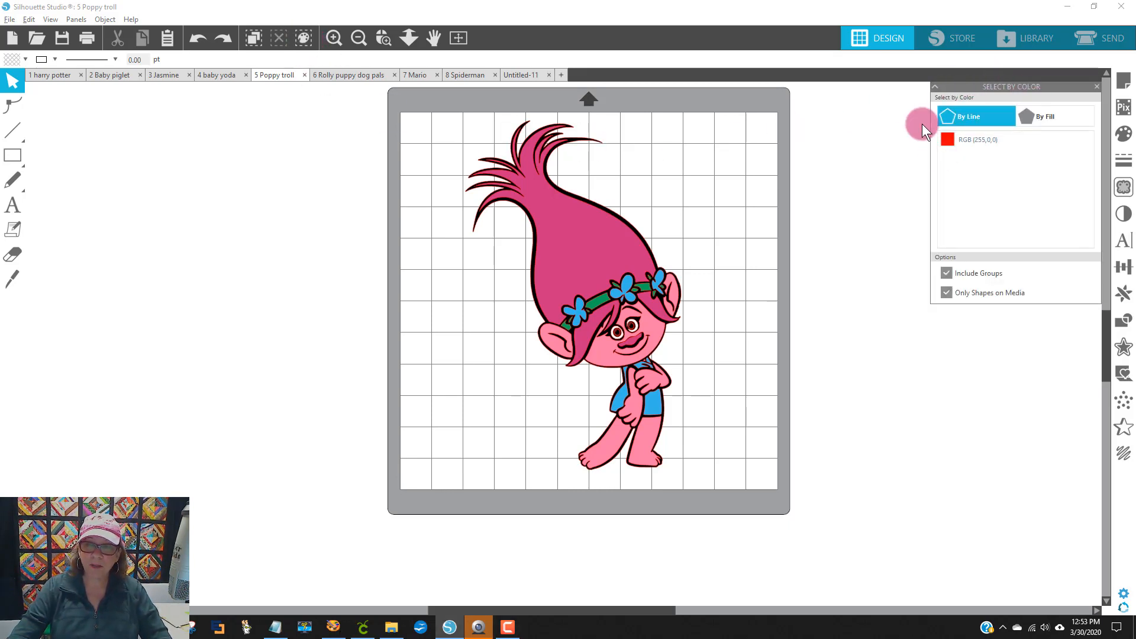
pyautogui.click(975, 139)
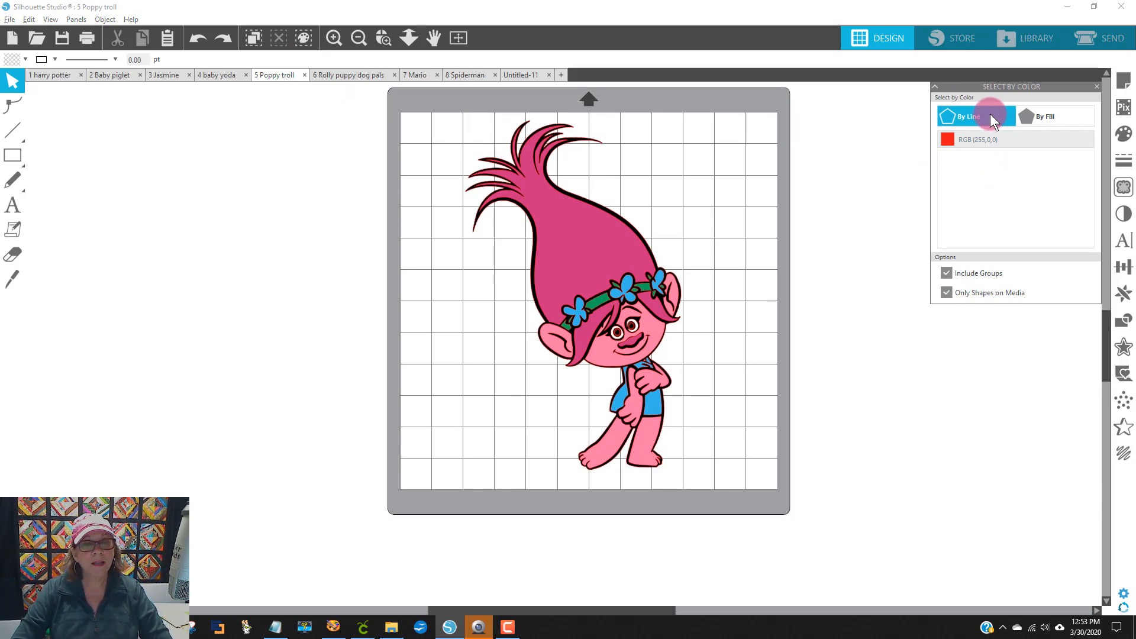
pyautogui.click(1056, 119)
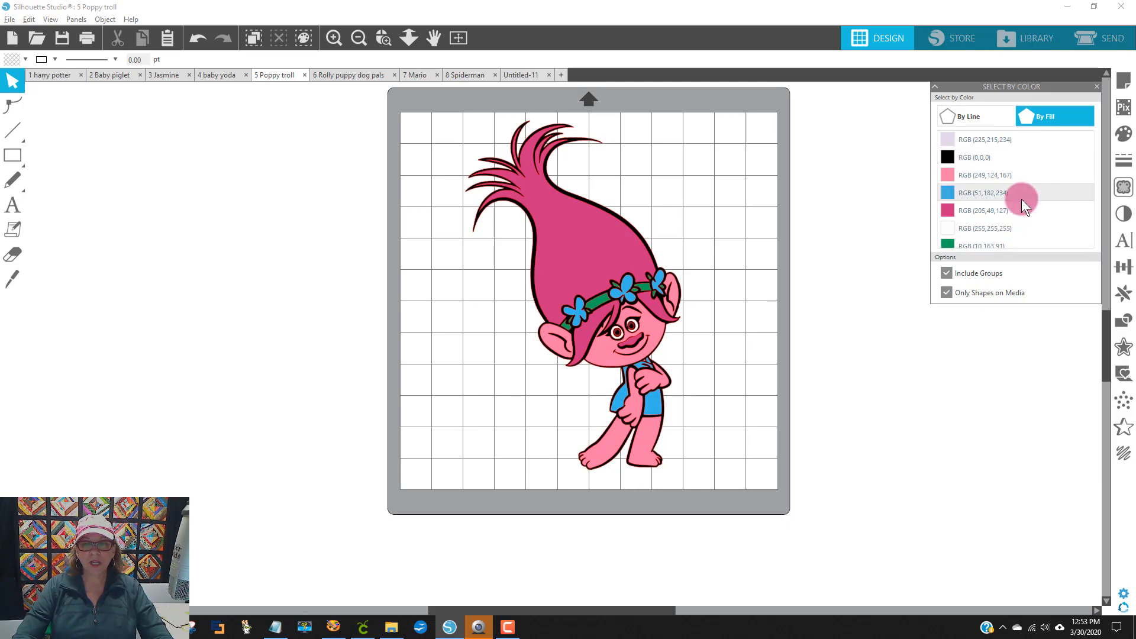
pyautogui.click(974, 141)
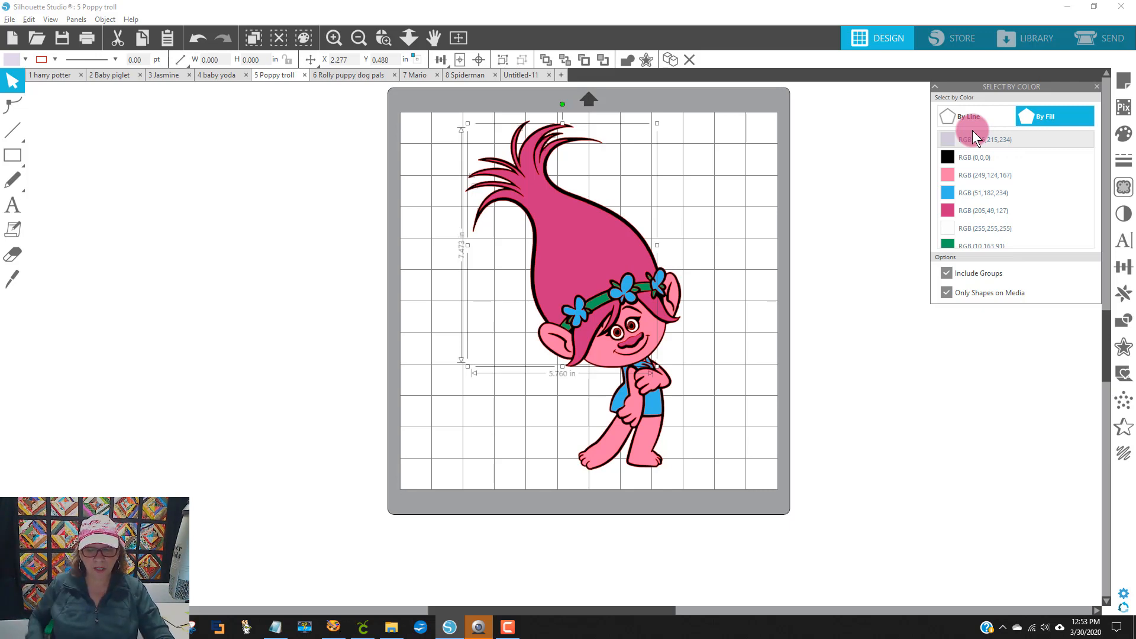
pyautogui.press('Delete')
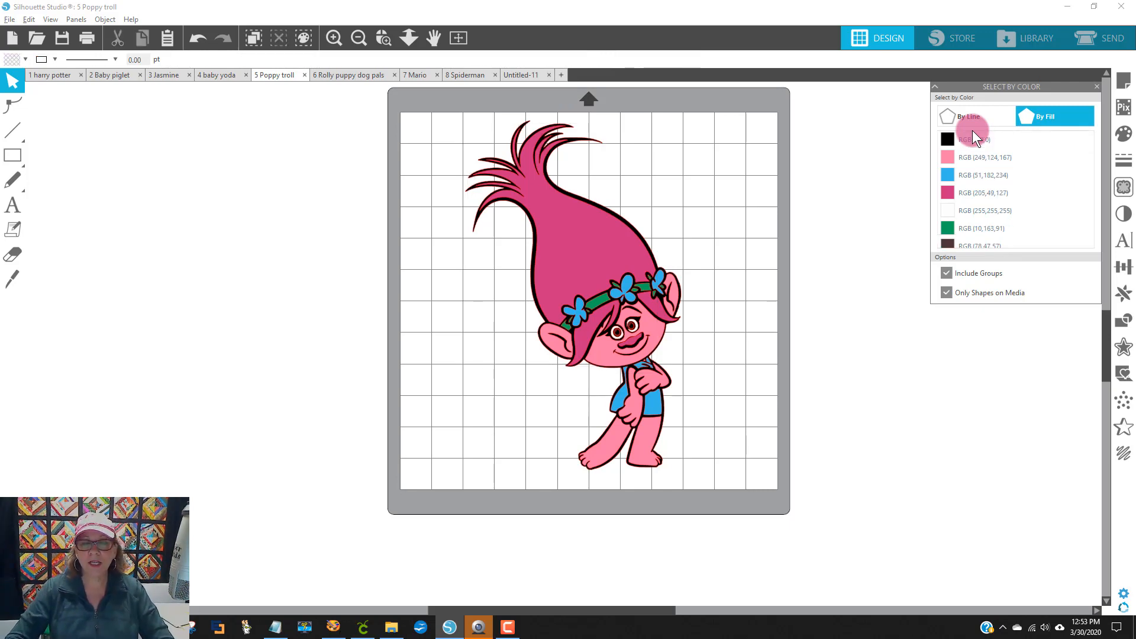
pyautogui.scroll(2, 721, 254)
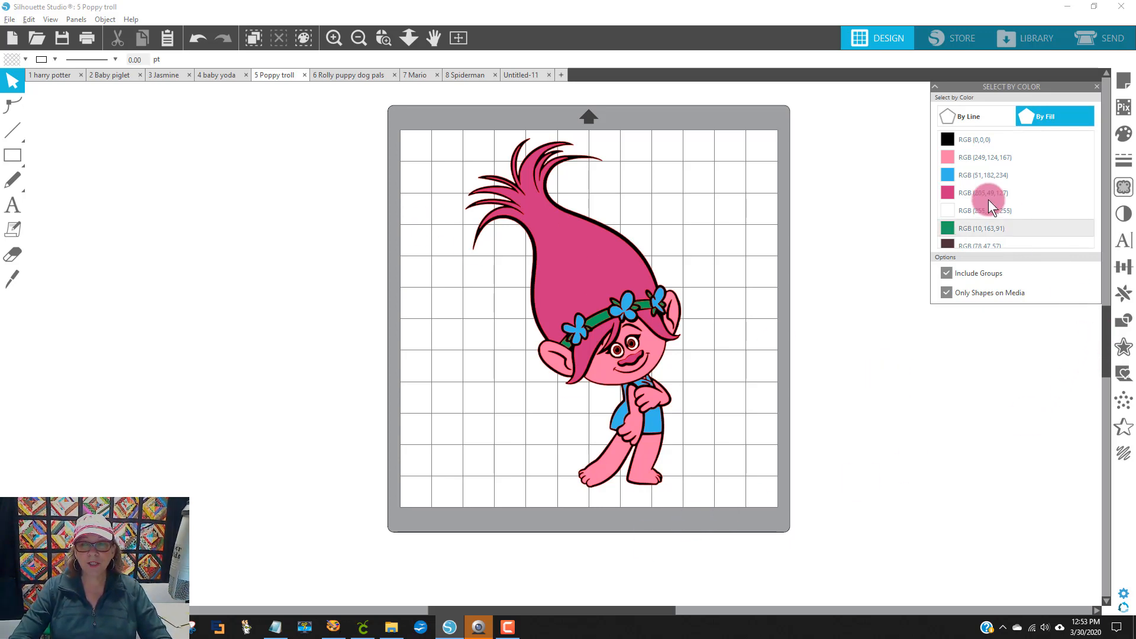
# Move the full black backing silhouette of Poppy off the mat and check which compound path commands are available for it.
pyautogui.click(972, 140)
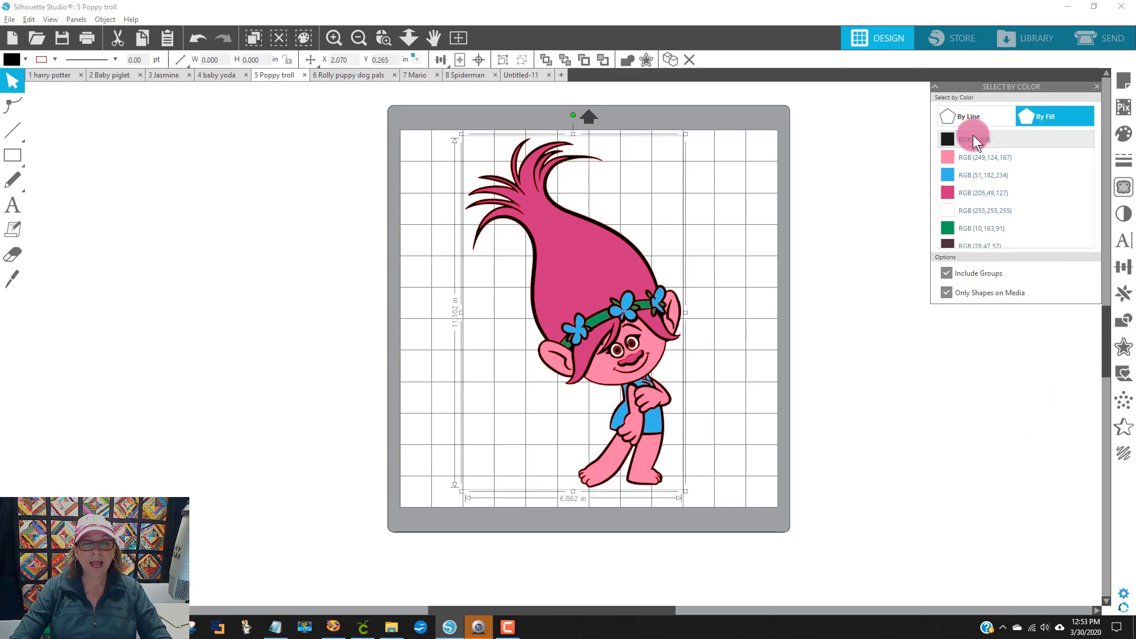
pyautogui.click(691, 230)
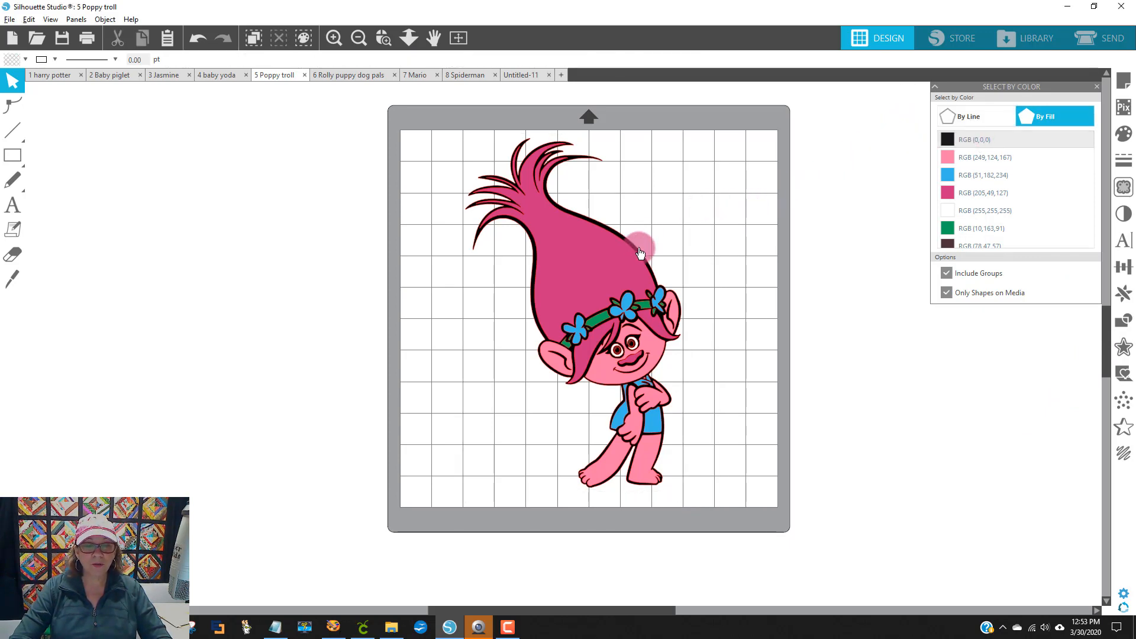
pyautogui.moveTo(640, 252); pyautogui.dragTo(223, 262)
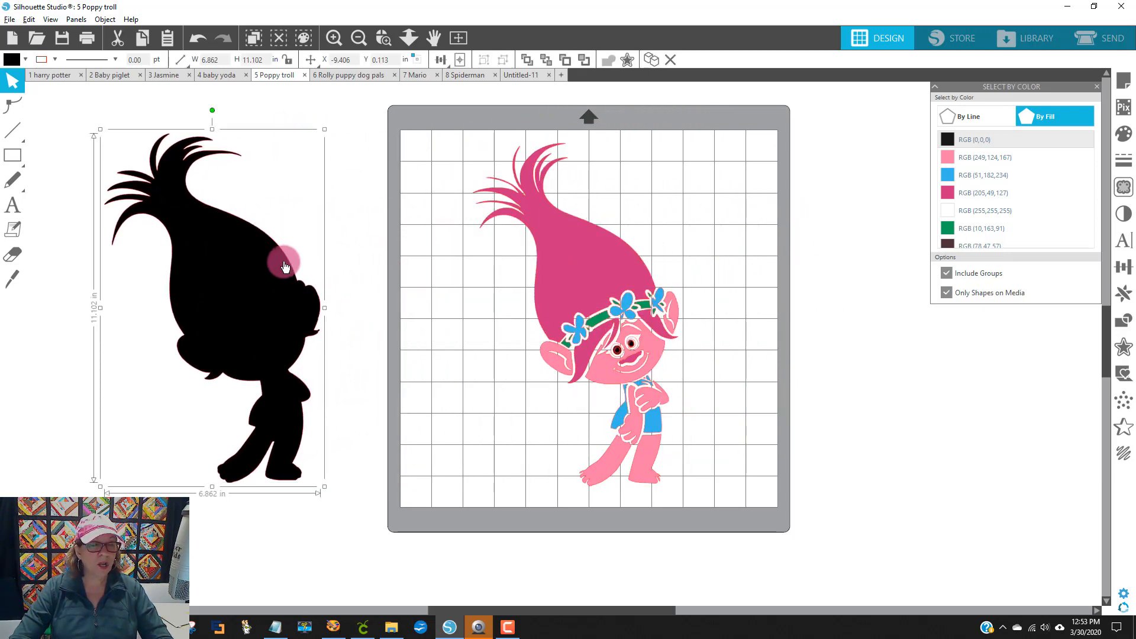
pyautogui.rightClick(247, 260)
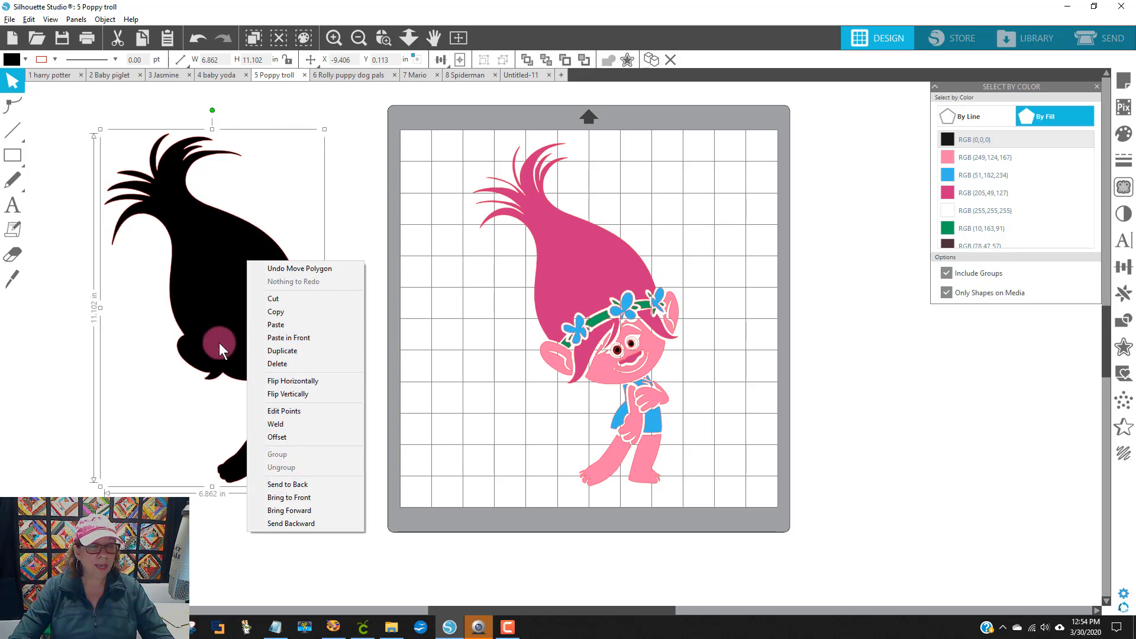
pyautogui.click(204, 276)
pyautogui.click(104, 18)
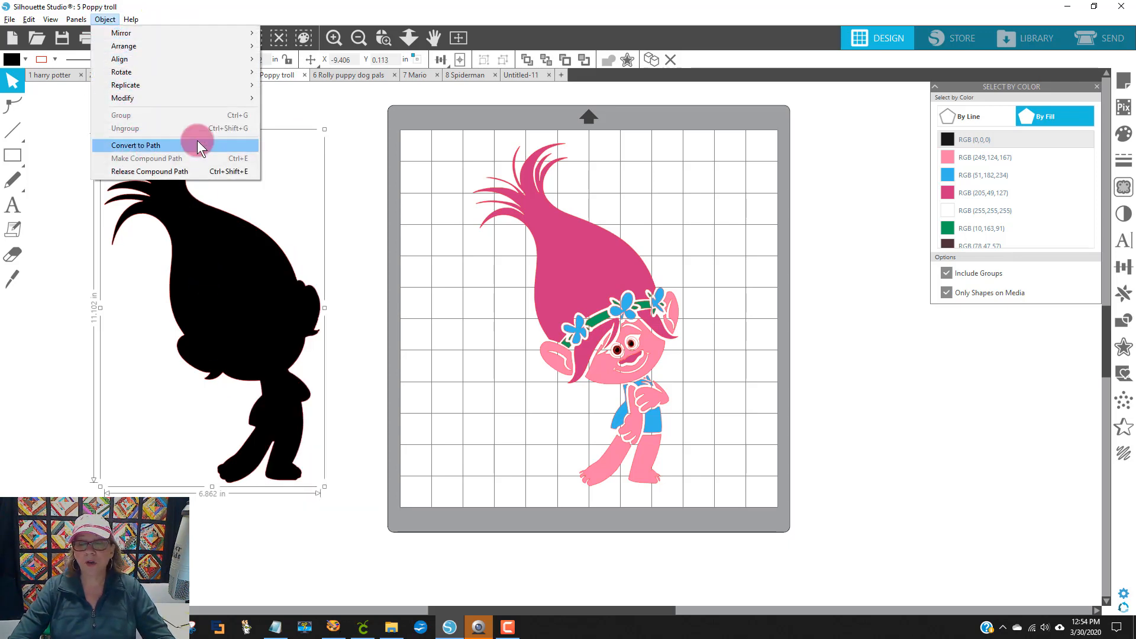
pyautogui.click(327, 116)
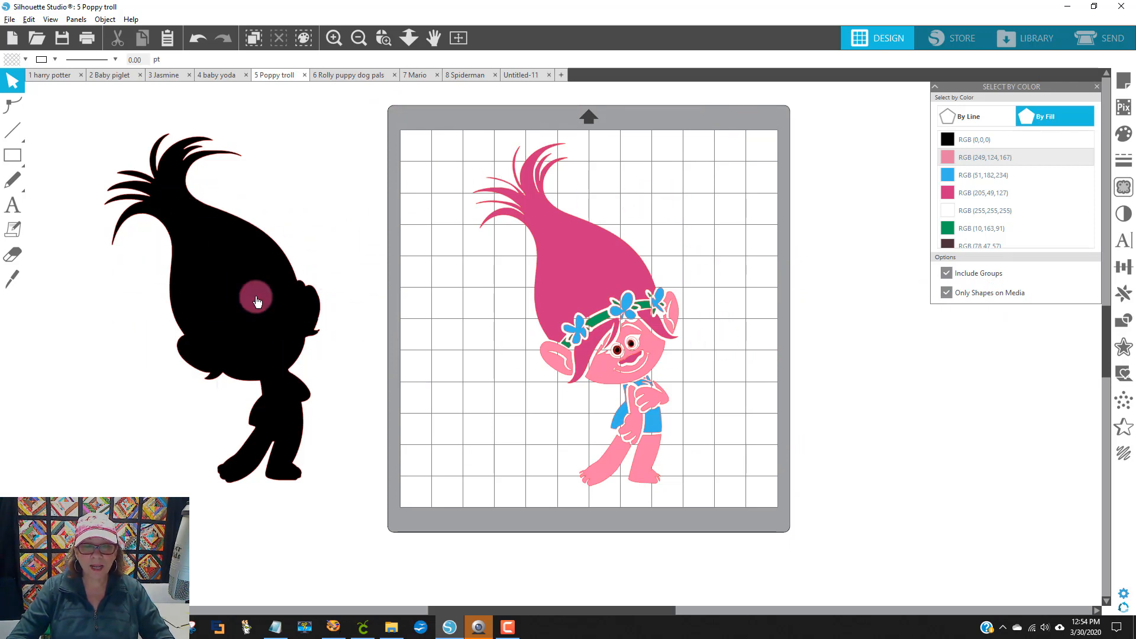
# Select the remaining shapes on the mat filled RGB (0,0,0) and make them a compound path.
pyautogui.click(1028, 138)
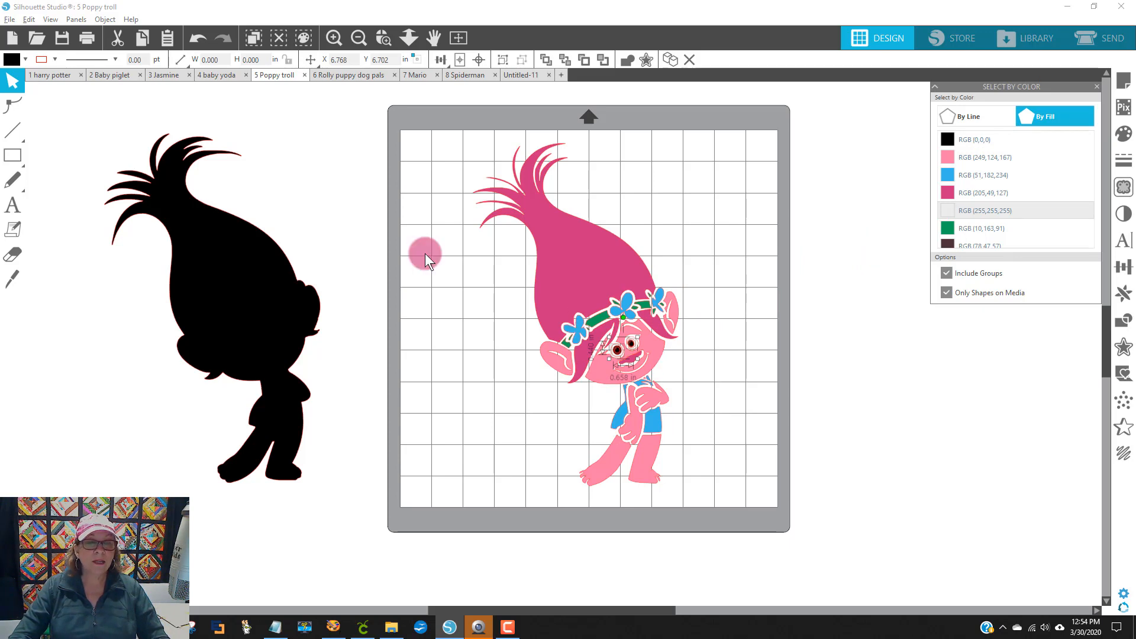
pyautogui.click(107, 20)
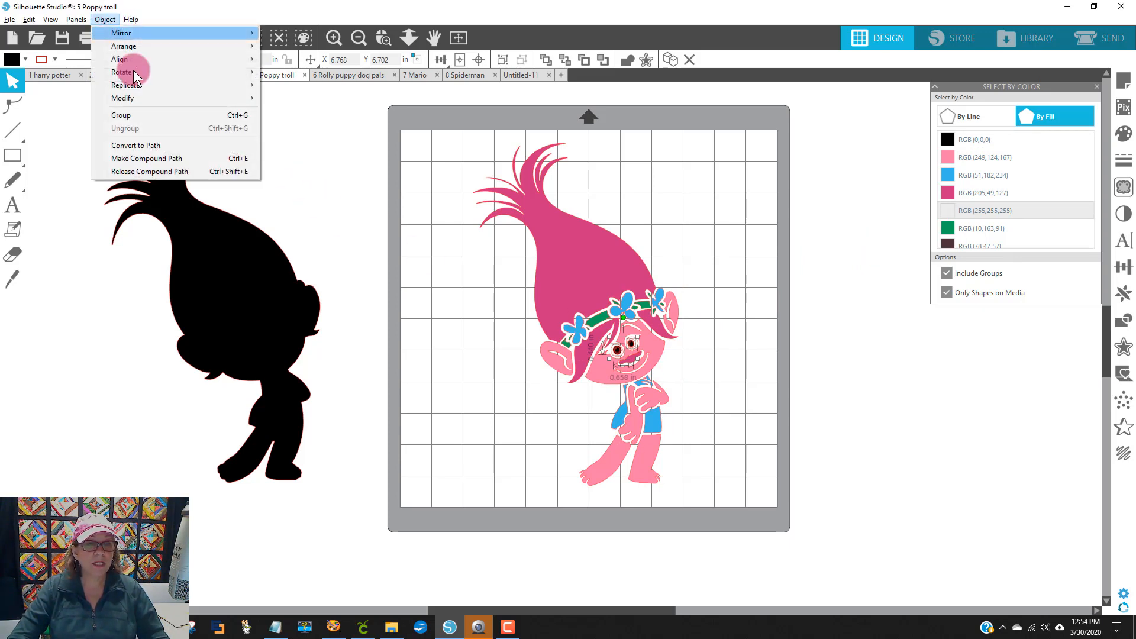
pyautogui.click(165, 158)
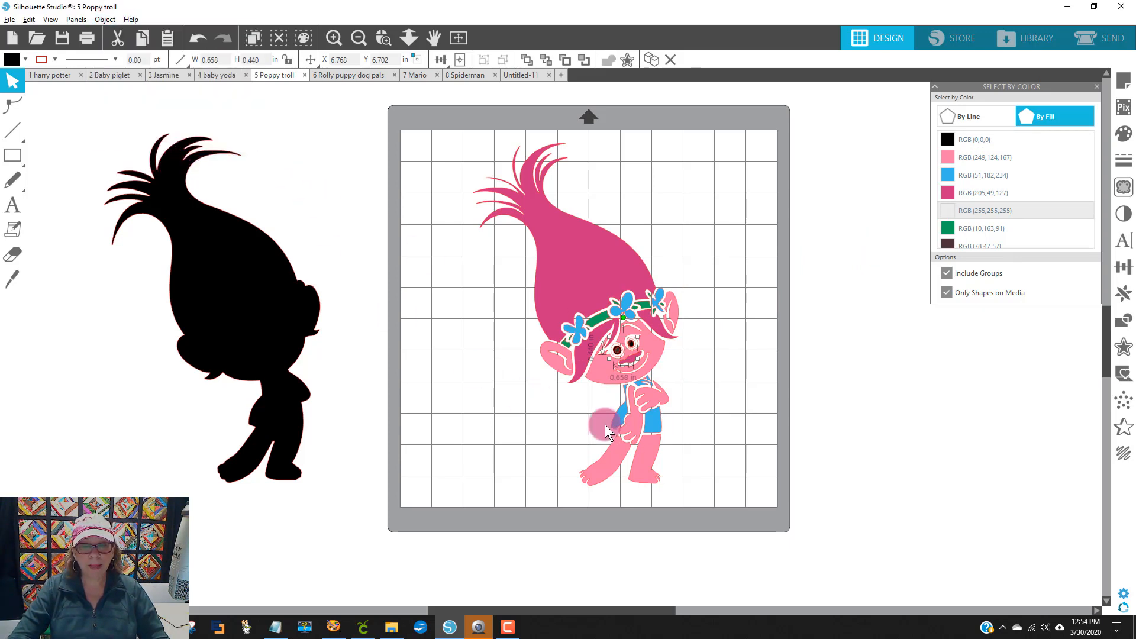
# Try moving the brown iris of the lower eye aside beyond the ear, and undo the move.
pyautogui.click(618, 354)
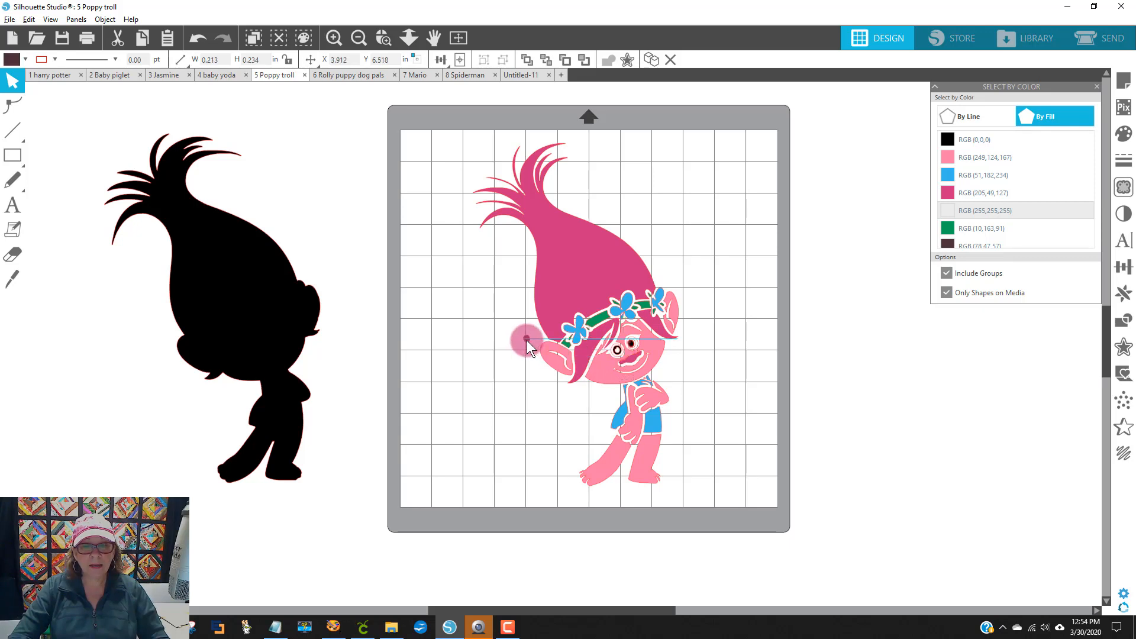
pyautogui.click(653, 374)
pyautogui.hotkey('ctrl', 'z')
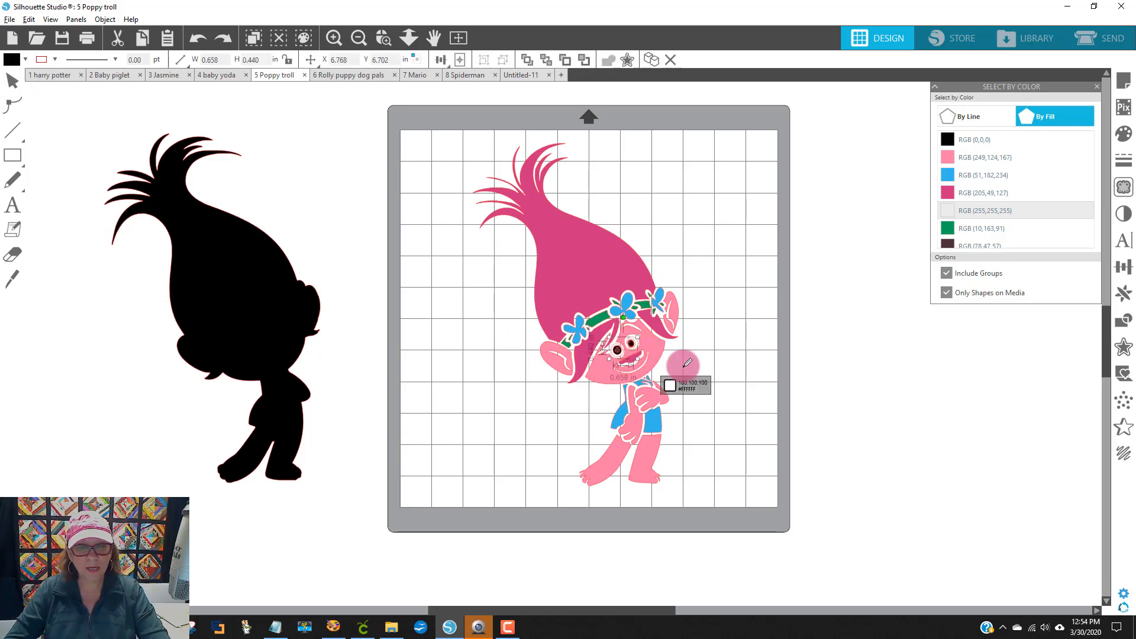
# Check the compound path commands available for the black eye pieces on the mat, and deselect them.
pyautogui.click(1009, 143)
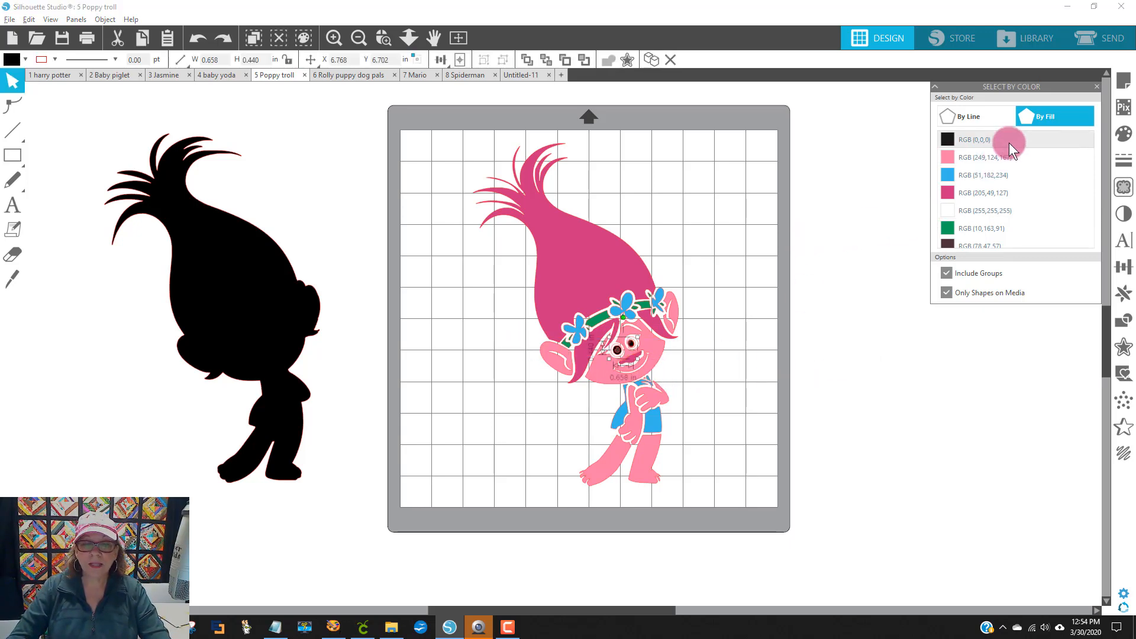
pyautogui.click(106, 19)
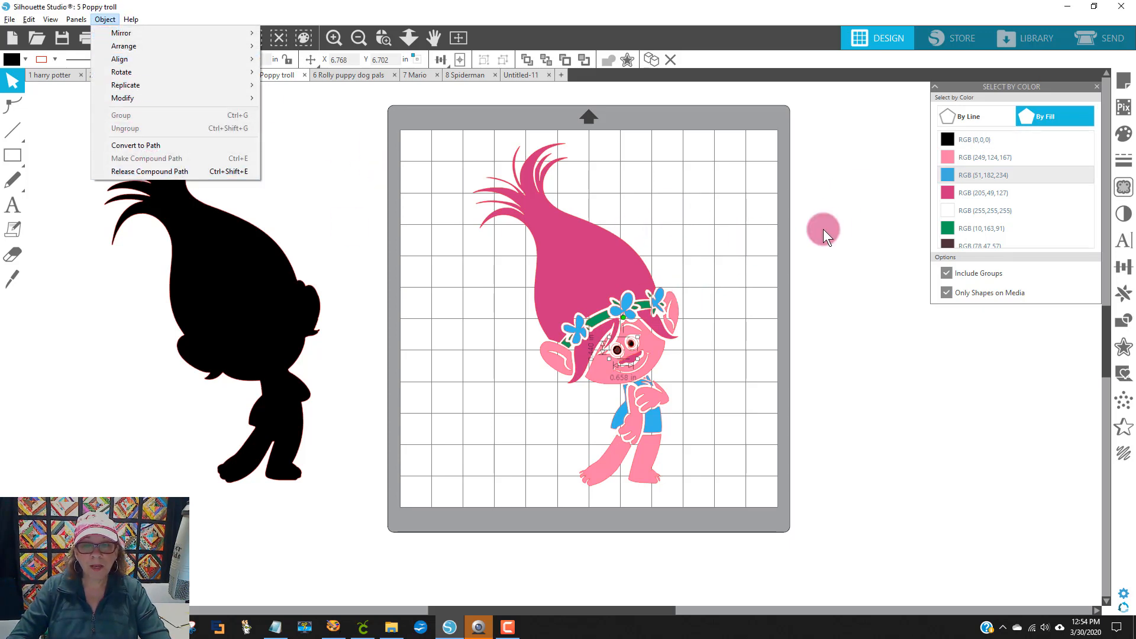
pyautogui.click(584, 218)
pyautogui.click(723, 208)
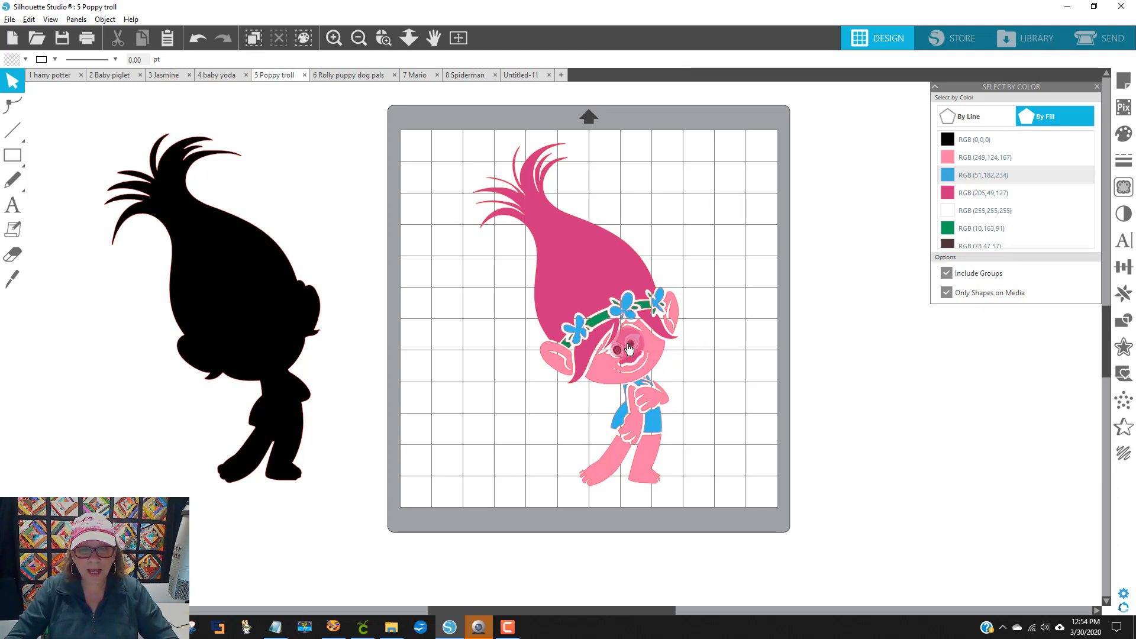
# Try shifting the large dark pink hair piece slightly, and undo the move.
pyautogui.click(602, 272)
pyautogui.moveTo(600, 271); pyautogui.dragTo(602, 280)
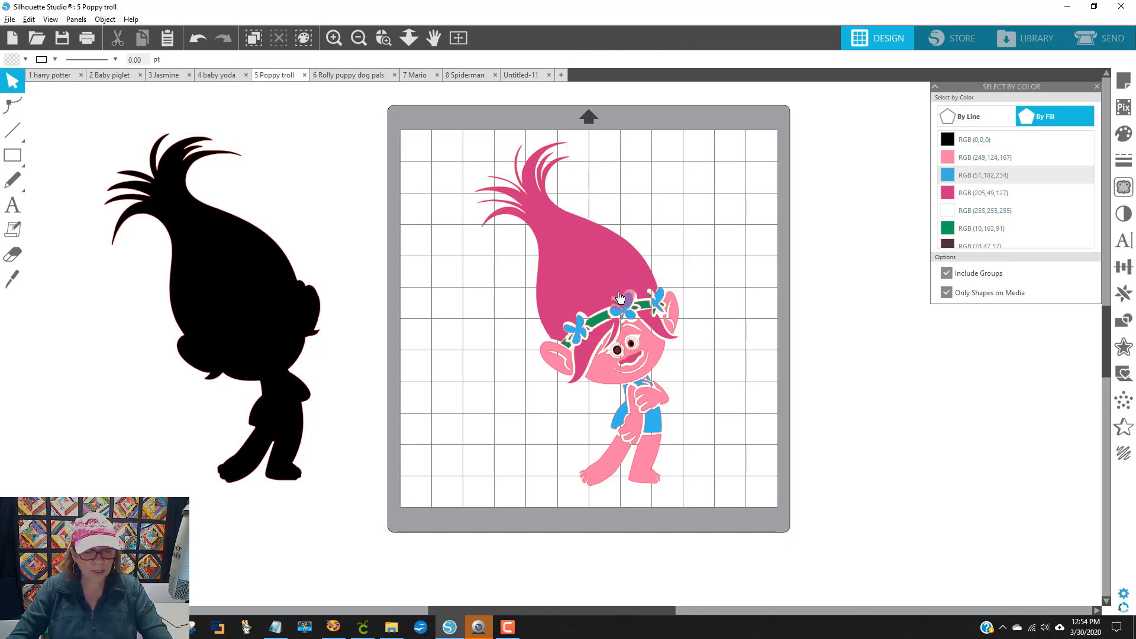
pyautogui.hotkey('ctrl', 'z')
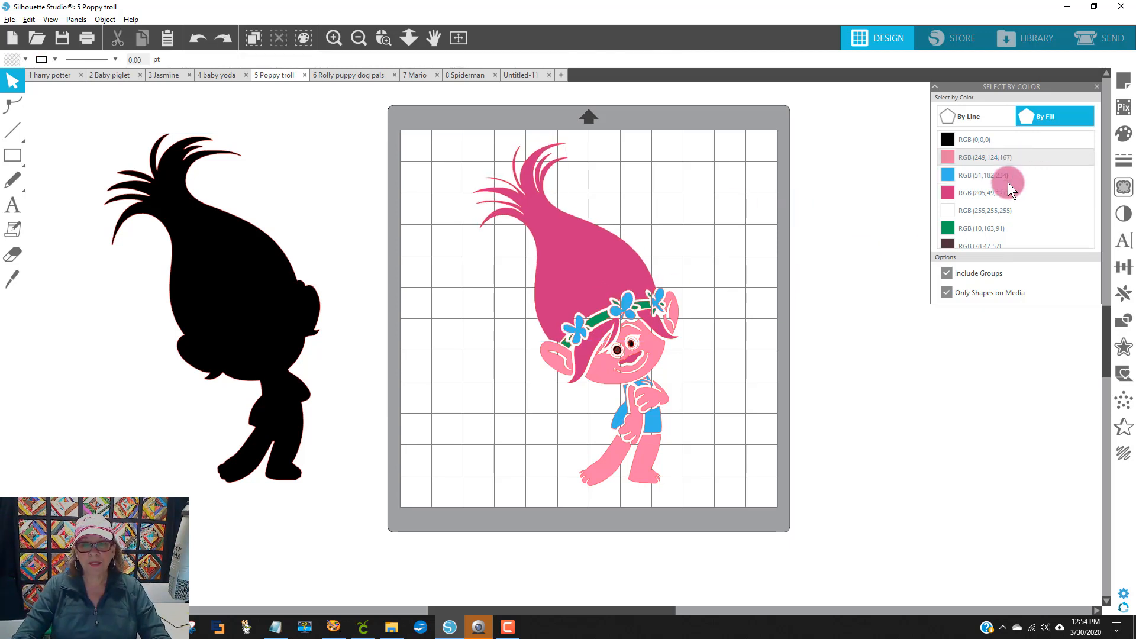
# Make the light pink skin shapes filled RGB (249,124,167) a compound path and move them off the mat beside the black silhouette.
pyautogui.click(963, 157)
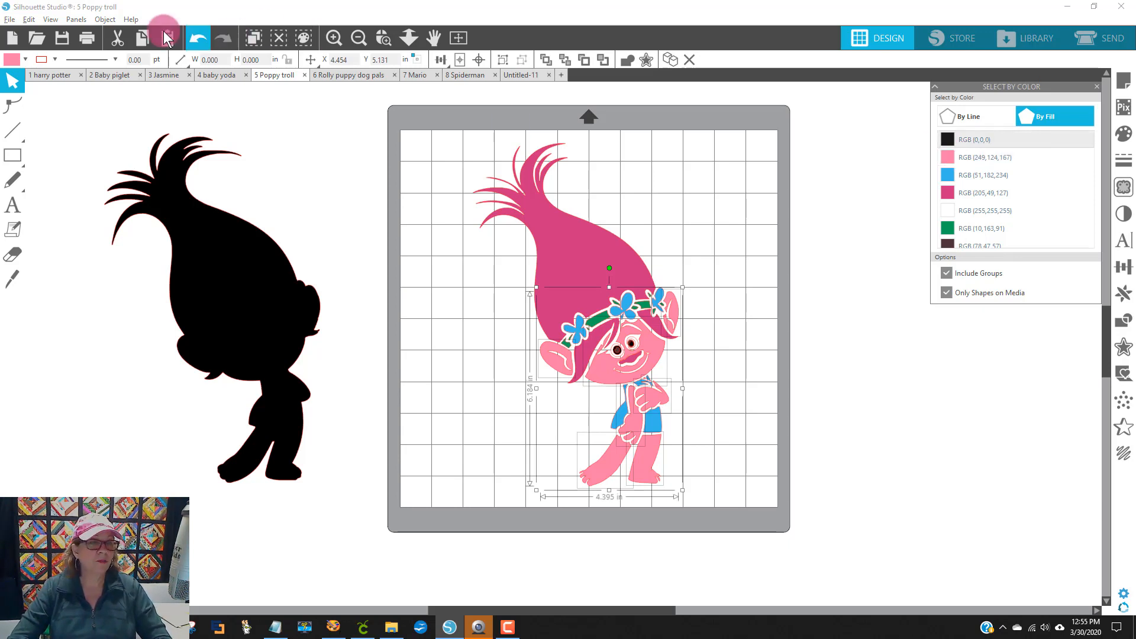
pyautogui.click(105, 19)
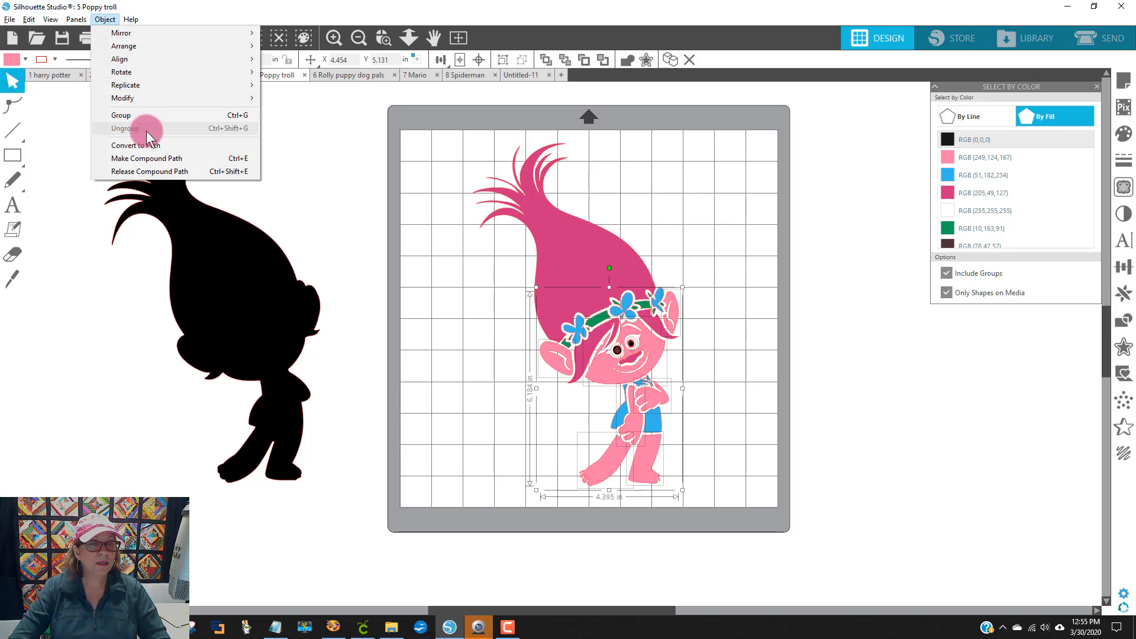
pyautogui.click(146, 159)
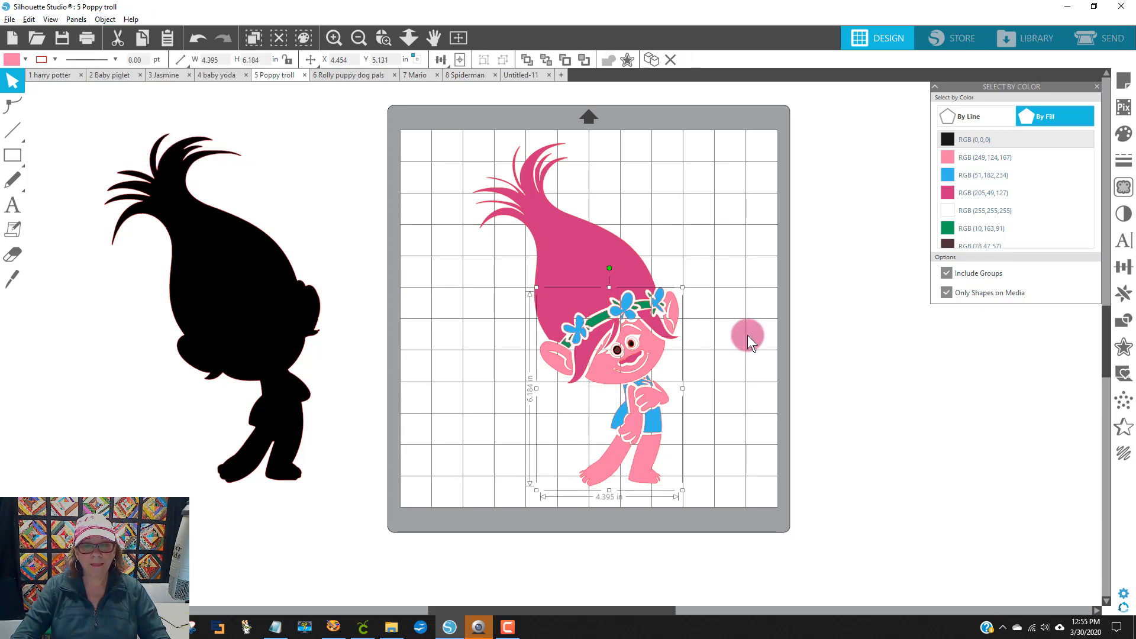
pyautogui.click(878, 350)
pyautogui.moveTo(590, 365); pyautogui.dragTo(84, 398)
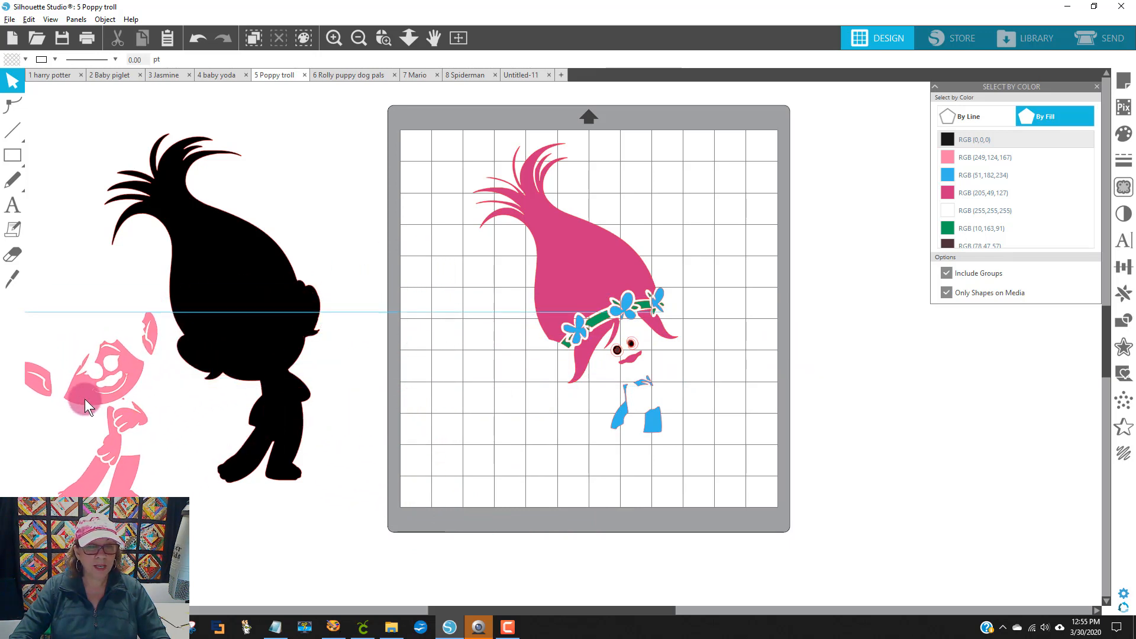
pyautogui.moveTo(433, 134); pyautogui.dragTo(755, 471)
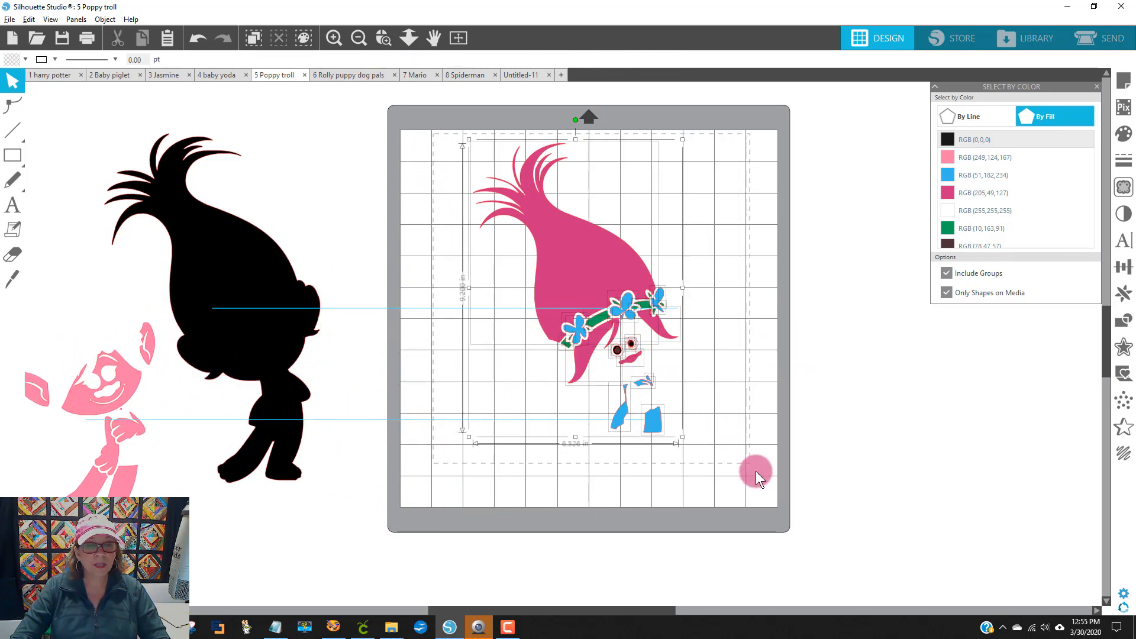
pyautogui.click(861, 437)
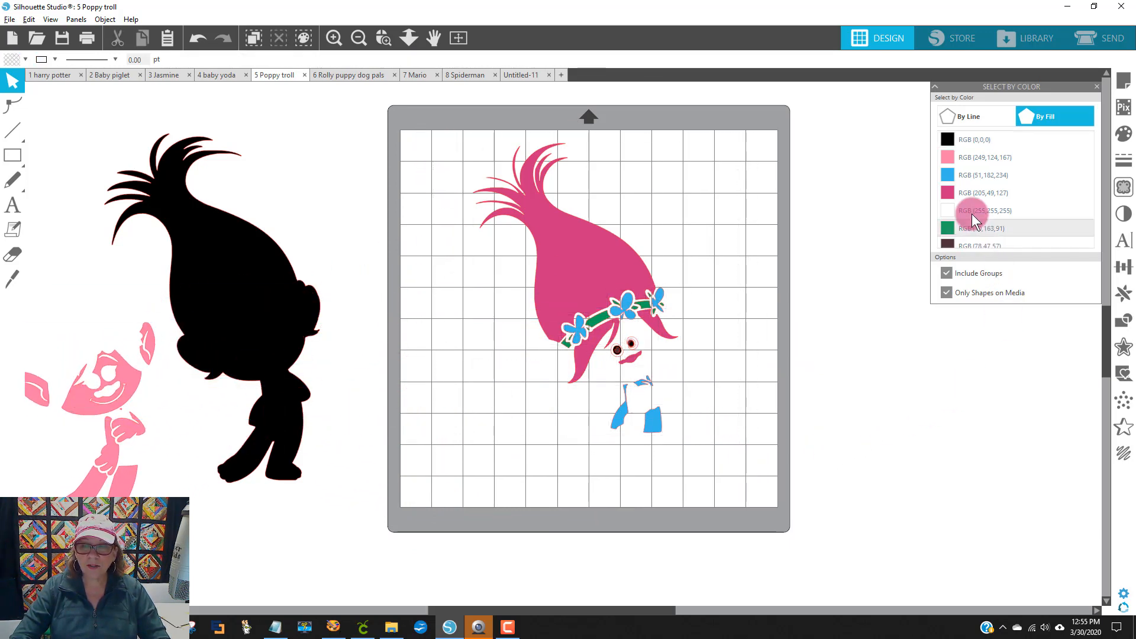
# Make the flower and dress shapes filled RGB (51,182,234) a compound path and move them off the mat over the black silhouette.
pyautogui.click(997, 176)
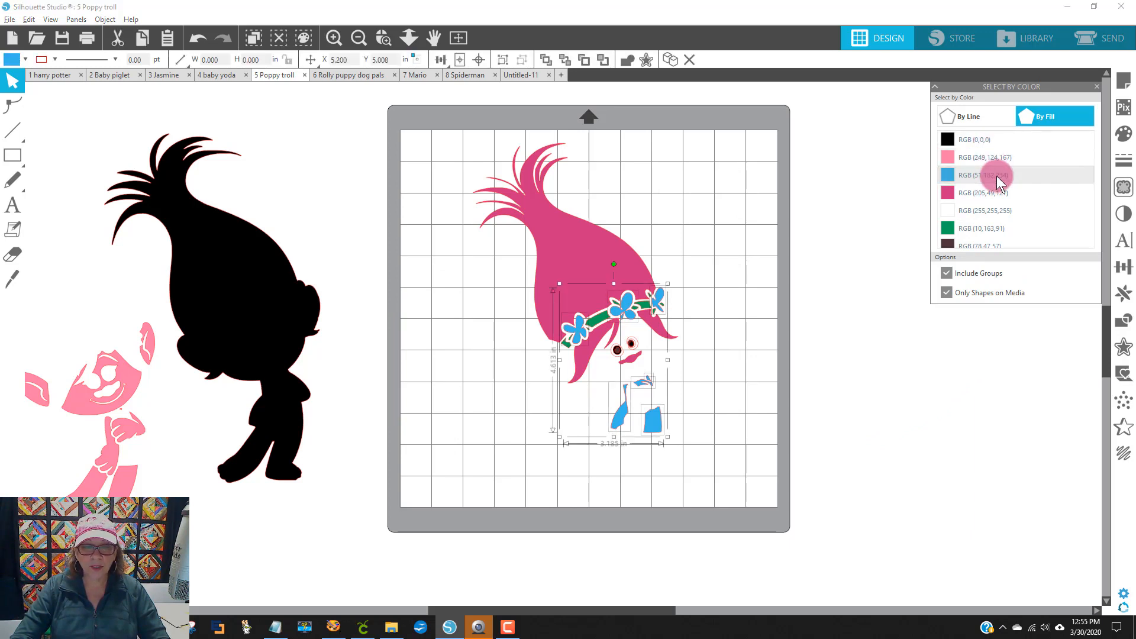
pyautogui.click(104, 19)
pyautogui.click(151, 161)
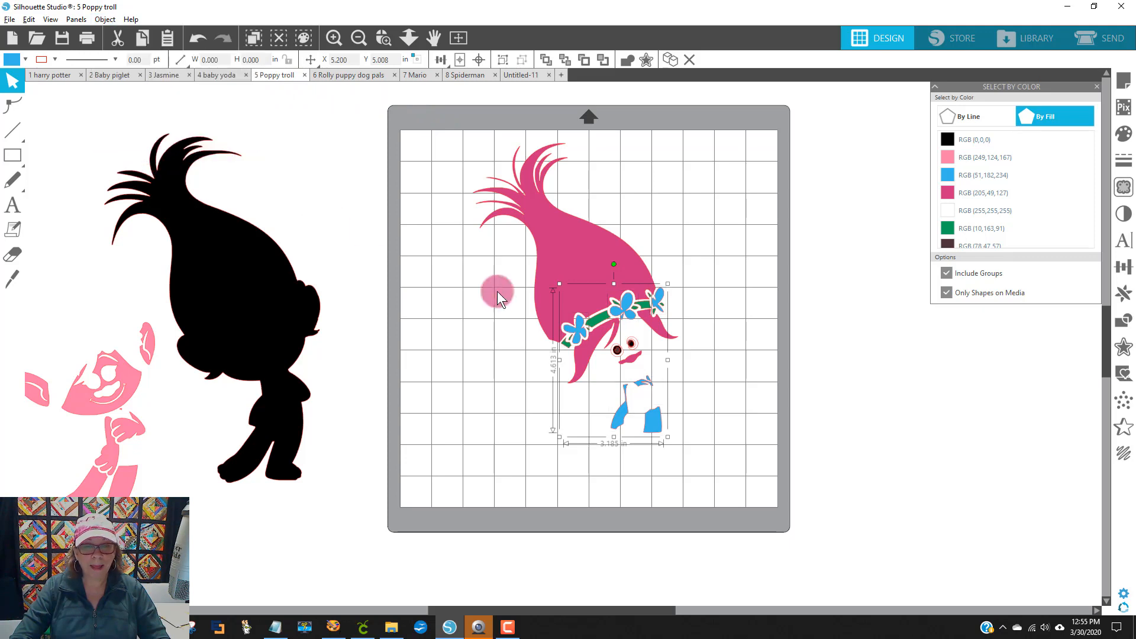
pyautogui.moveTo(544, 347); pyautogui.dragTo(246, 283)
pyautogui.click(711, 303)
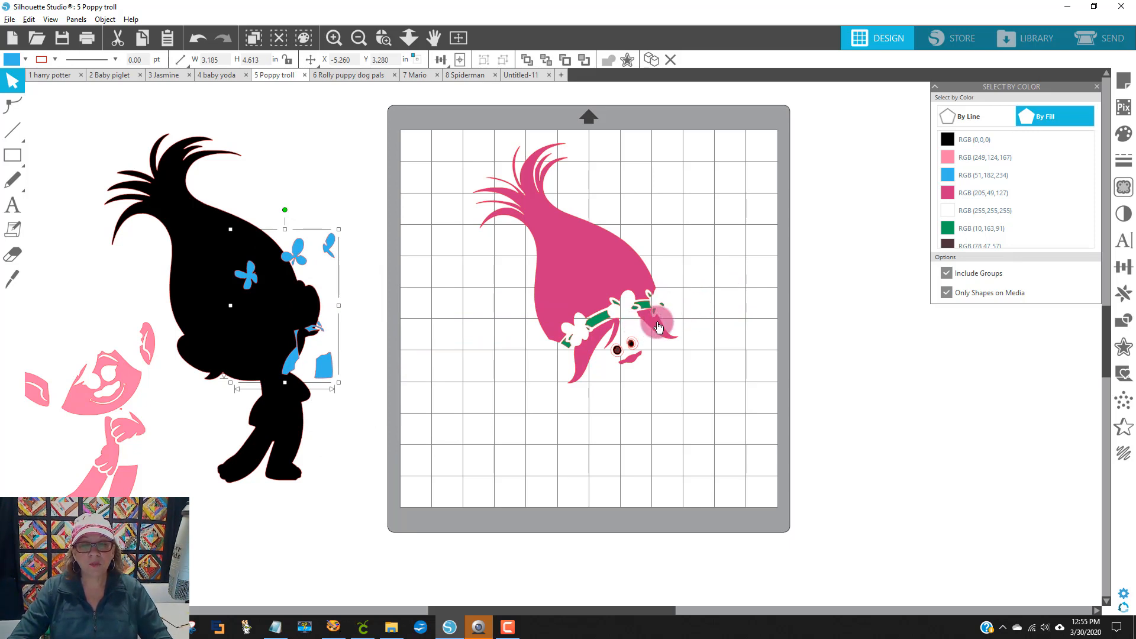
# Try moving the tiny green leaf piece at the far end of the headband away from the hair.
pyautogui.moveTo(662, 305); pyautogui.dragTo(693, 301)
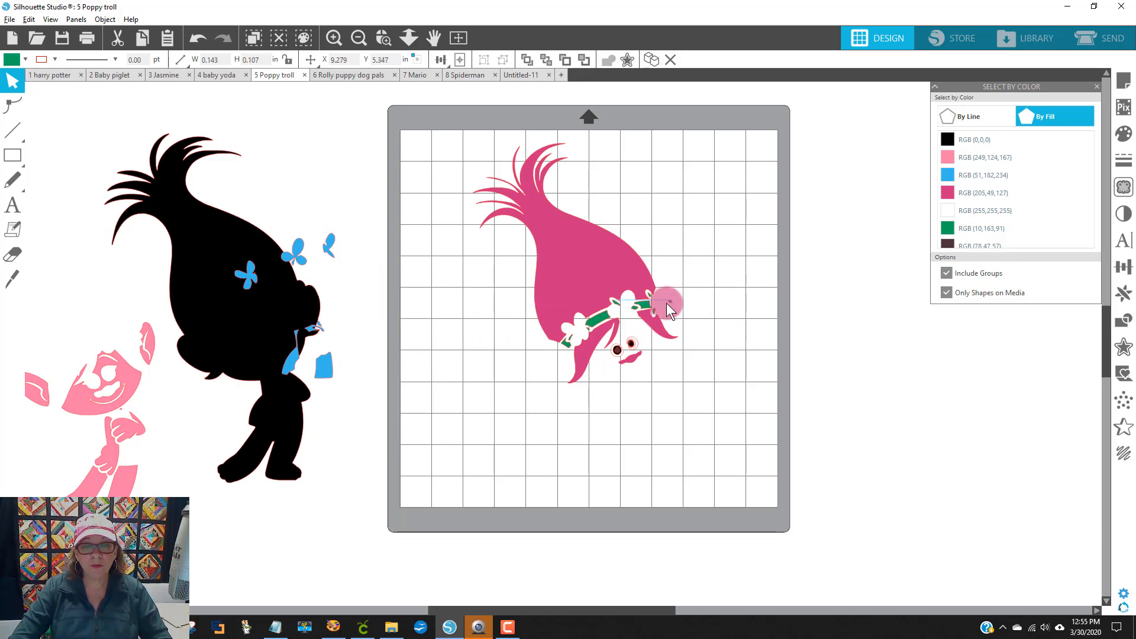
pyautogui.moveTo(666, 203); pyautogui.dragTo(735, 239)
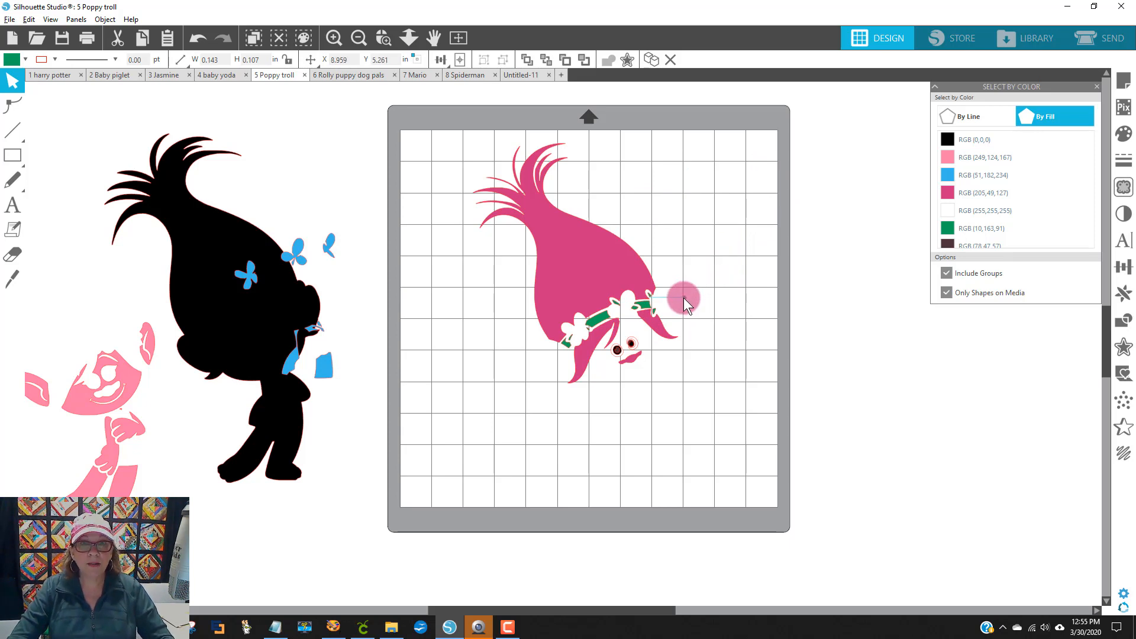
pyautogui.click(706, 296)
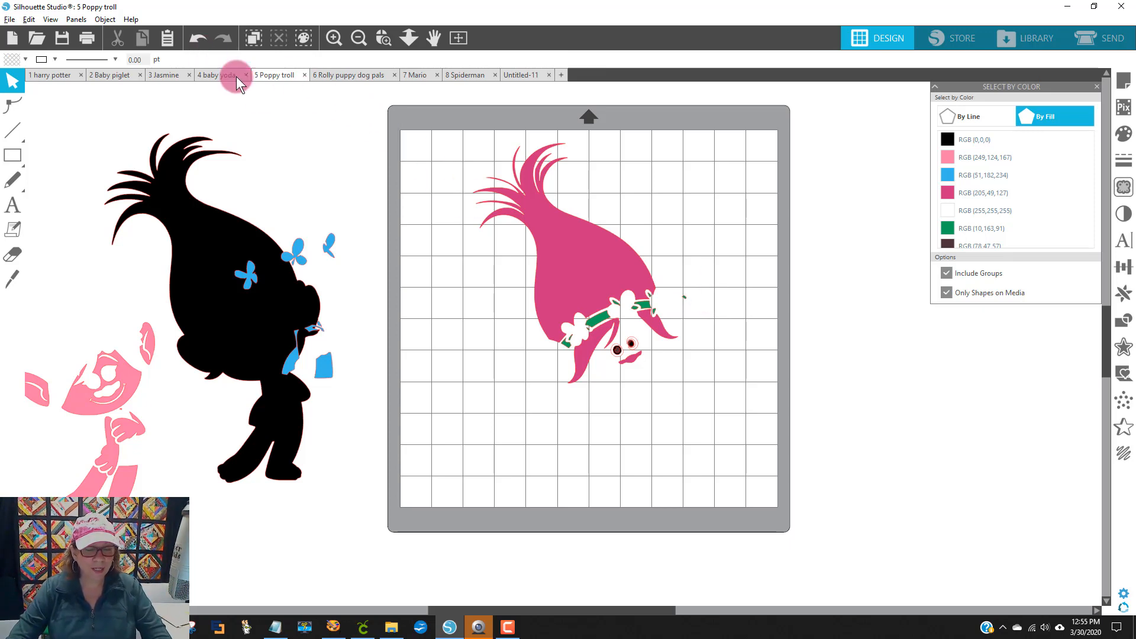
# Undo the moves of the green leaf piece and blue layer, and place the blue layer over the black silhouette again.
pyautogui.hotkey('ctrl', 'z')
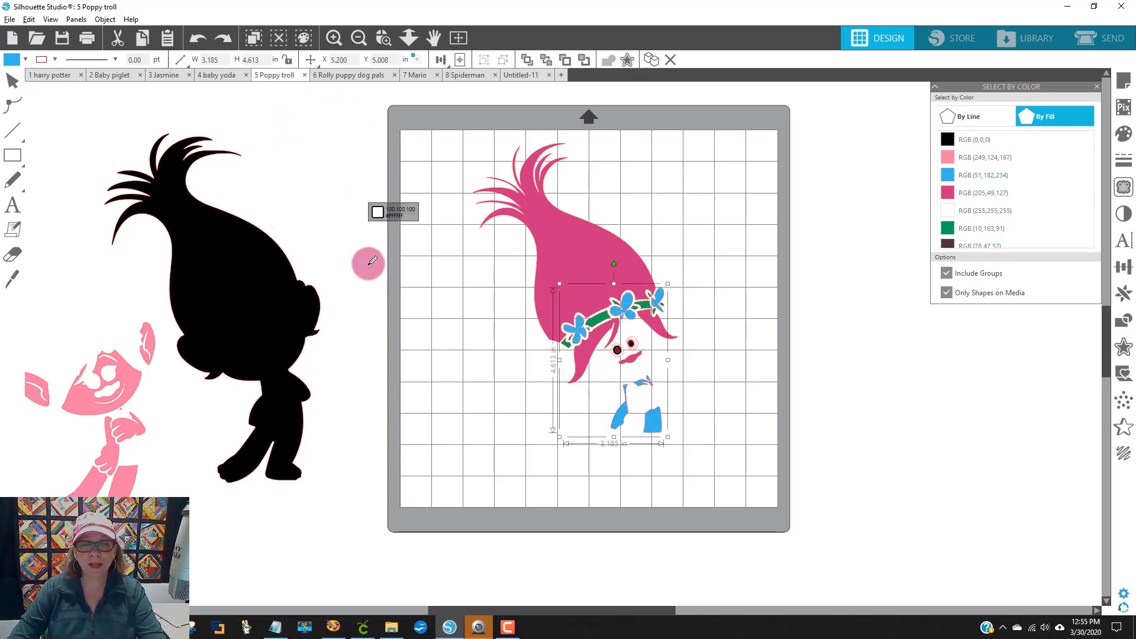
pyautogui.moveTo(615, 419); pyautogui.dragTo(264, 341)
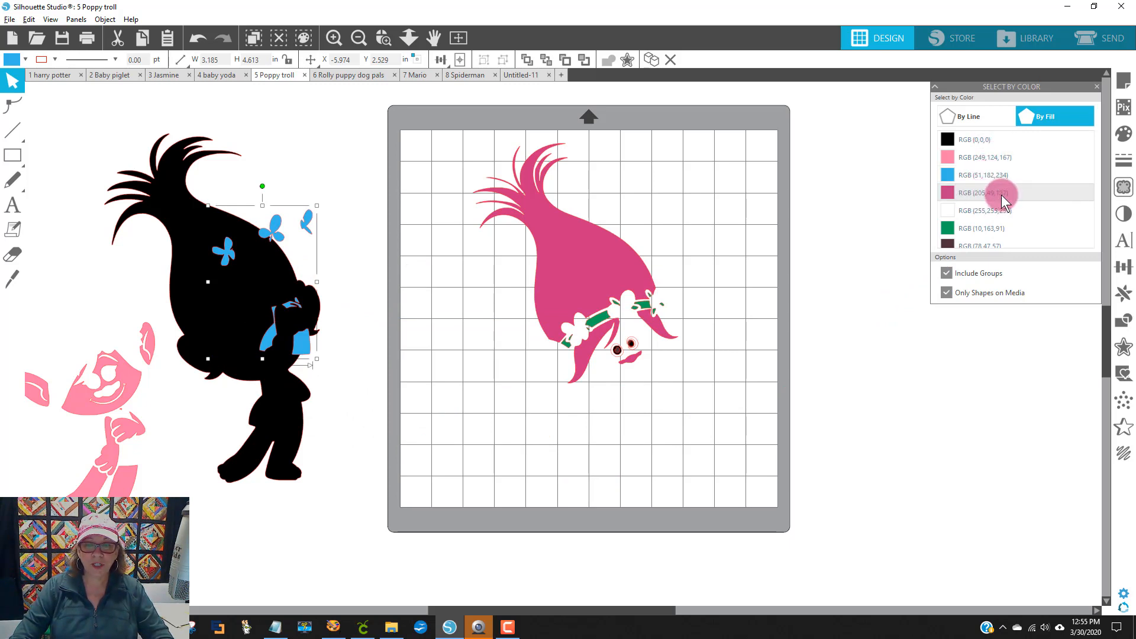
# Make the dark pink hair and lip shapes filled RGB (205,49,127) a compound path and move them off the mat.
pyautogui.click(982, 196)
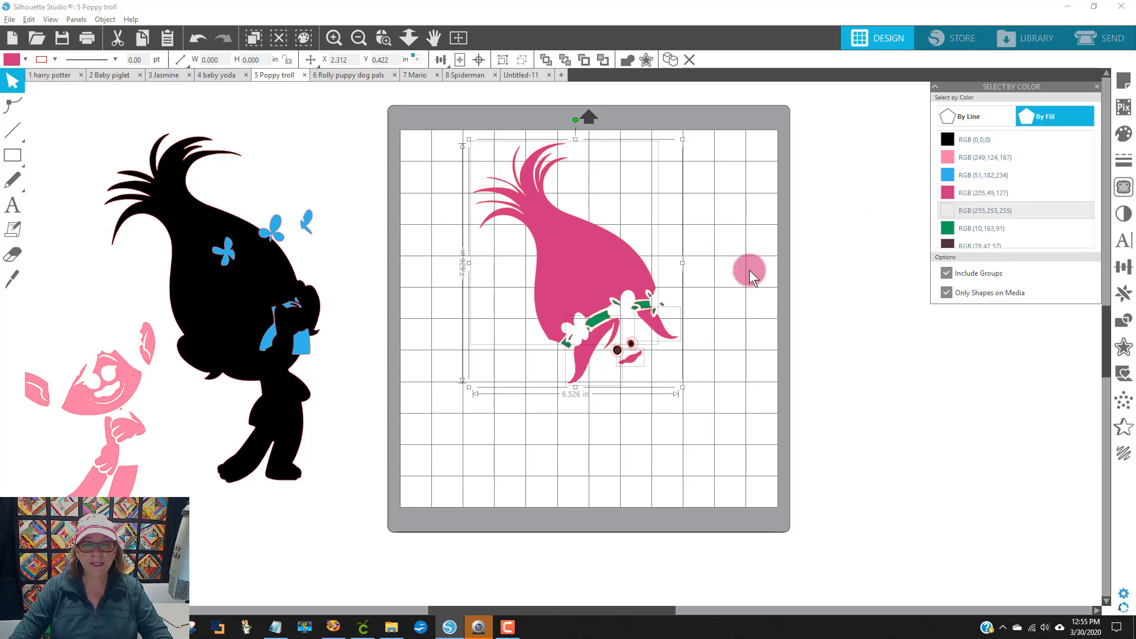
pyautogui.rightClick(559, 252)
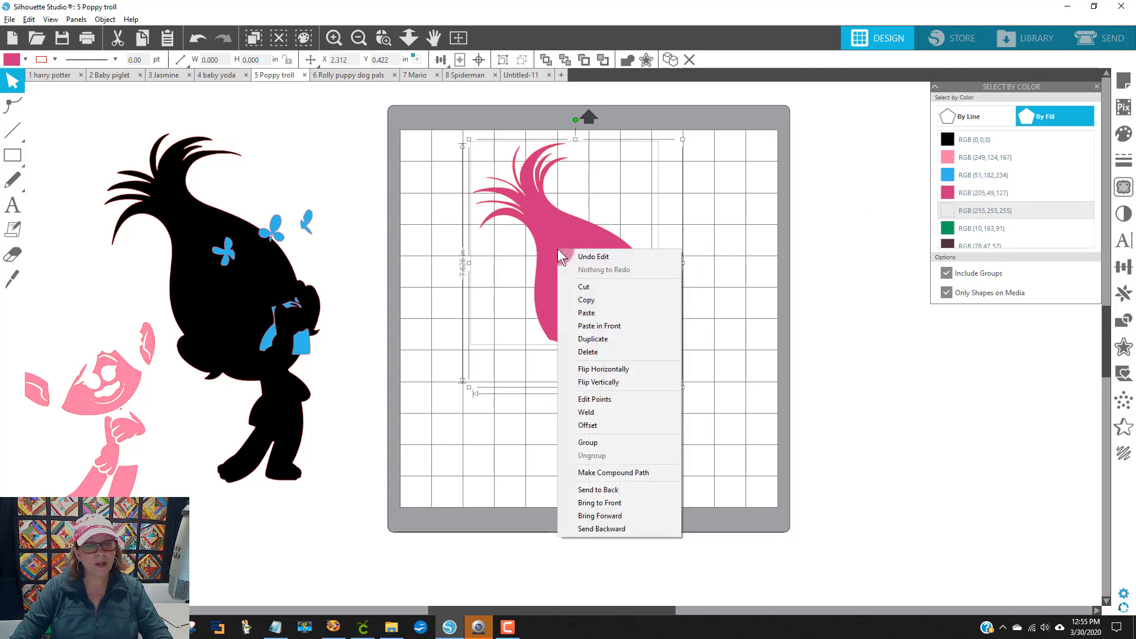
pyautogui.click(623, 472)
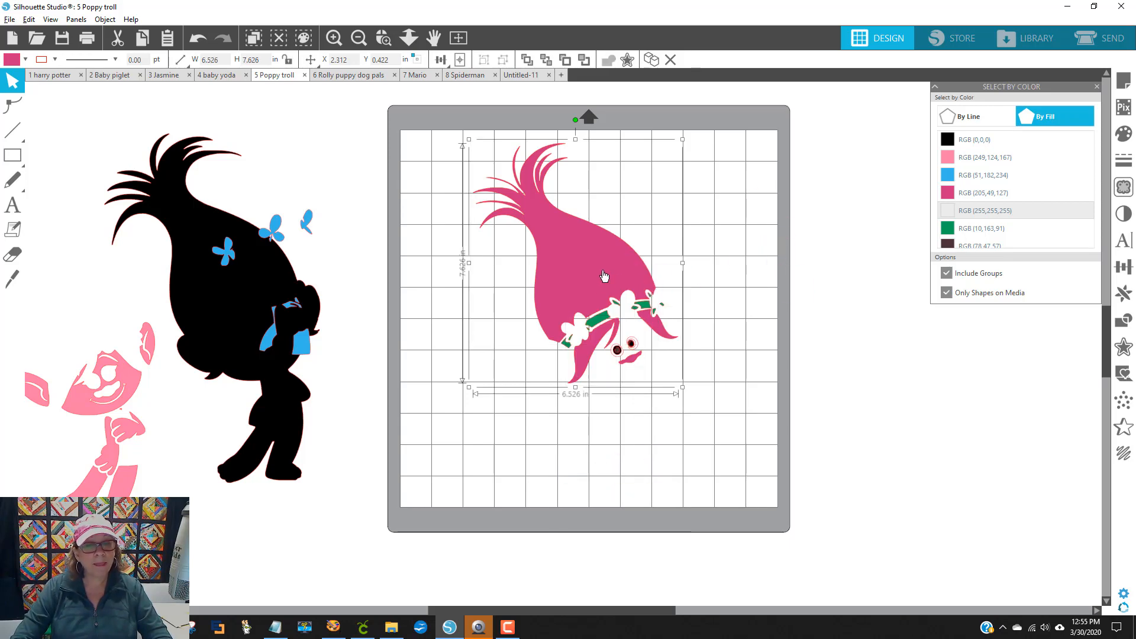
pyautogui.moveTo(585, 251); pyautogui.dragTo(176, 268)
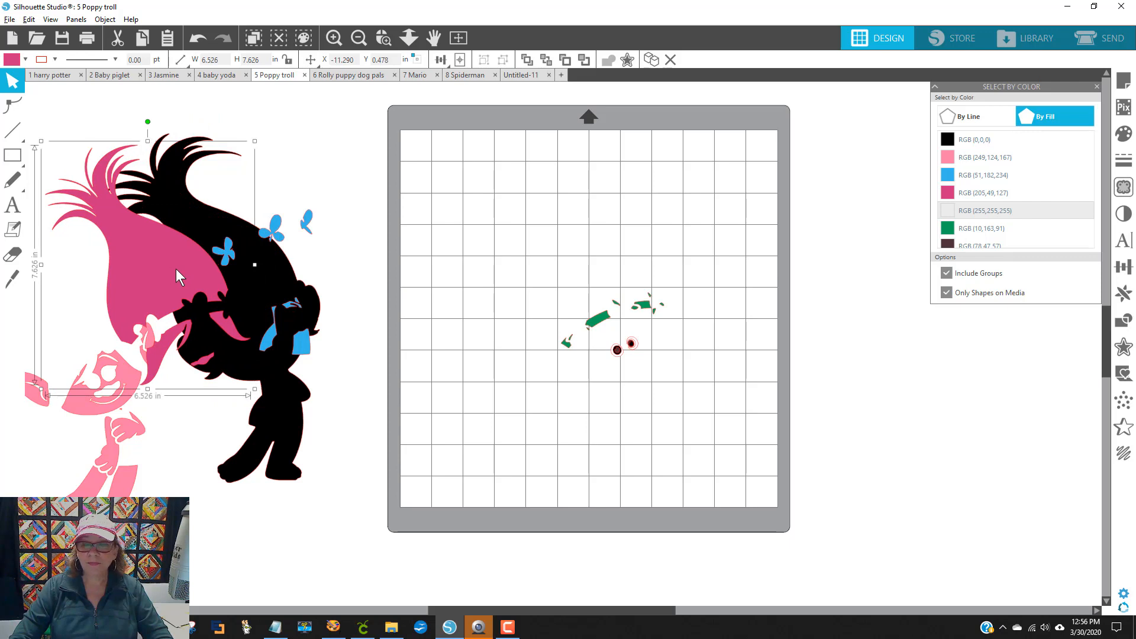
# Make the white eye shapes filled RGB (255,255,255) a compound path and move them off the mat over the black silhouette.
pyautogui.click(996, 212)
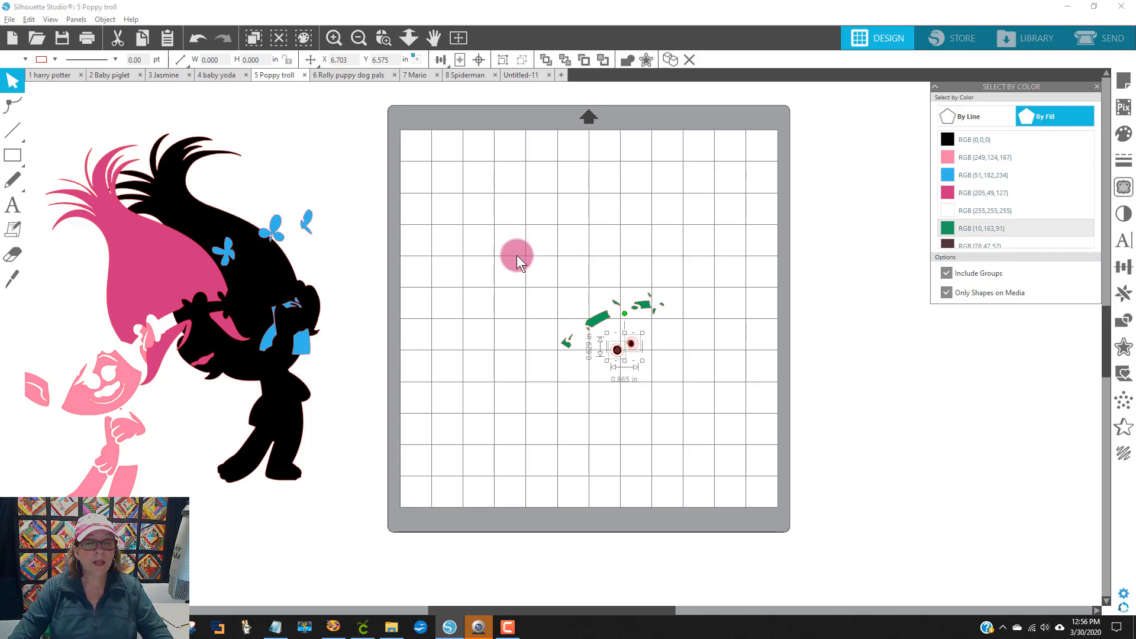
pyautogui.click(105, 19)
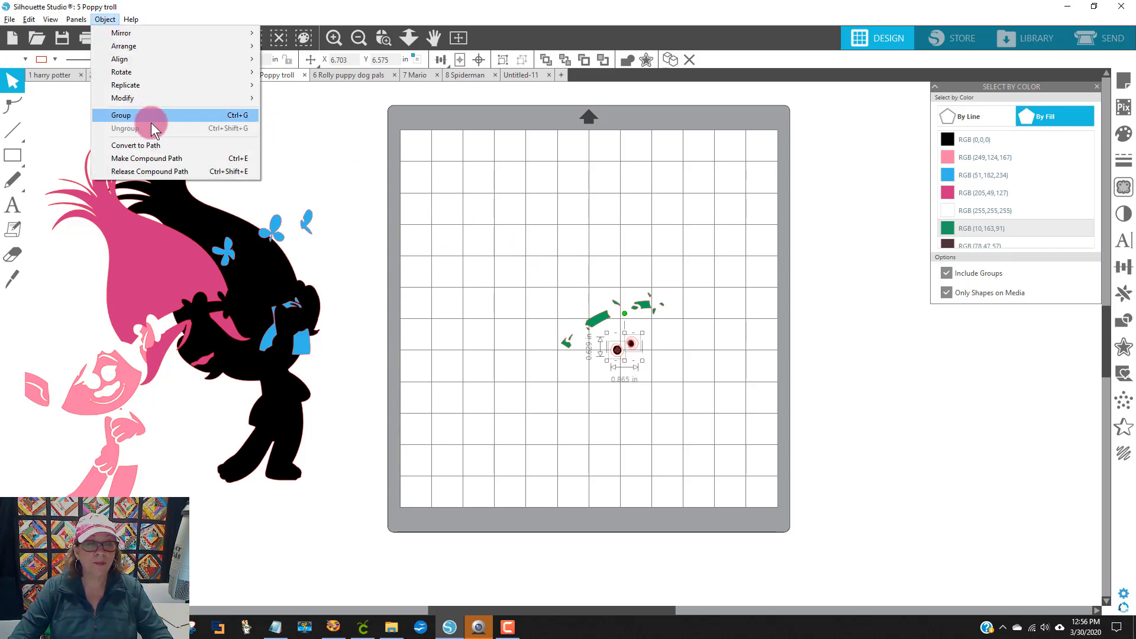
pyautogui.click(148, 160)
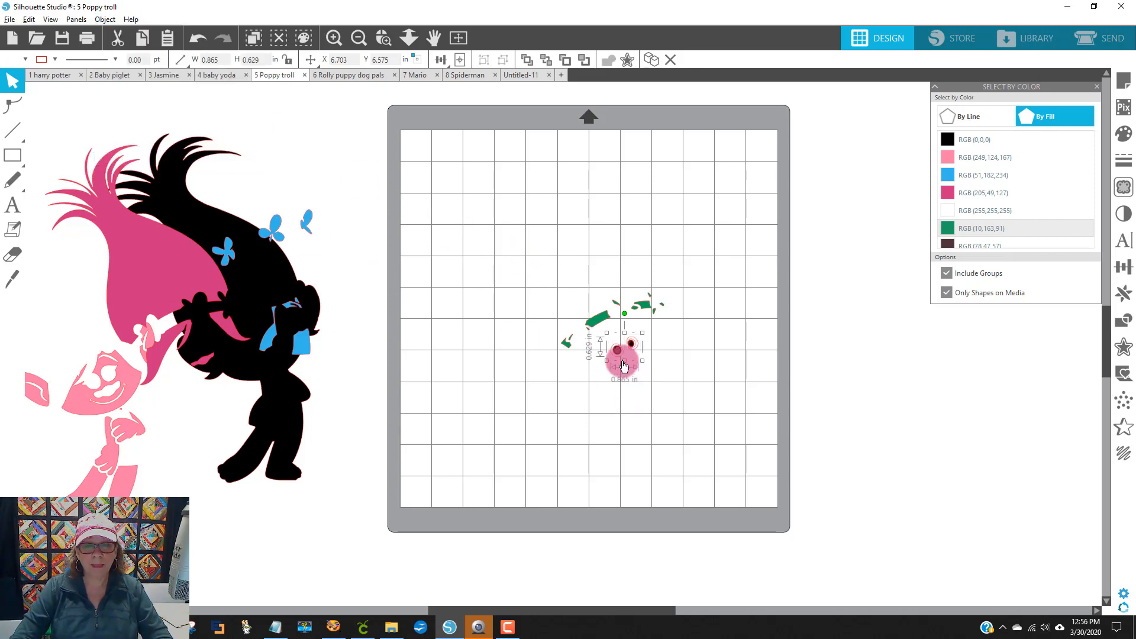
pyautogui.moveTo(622, 365); pyautogui.dragTo(556, 378)
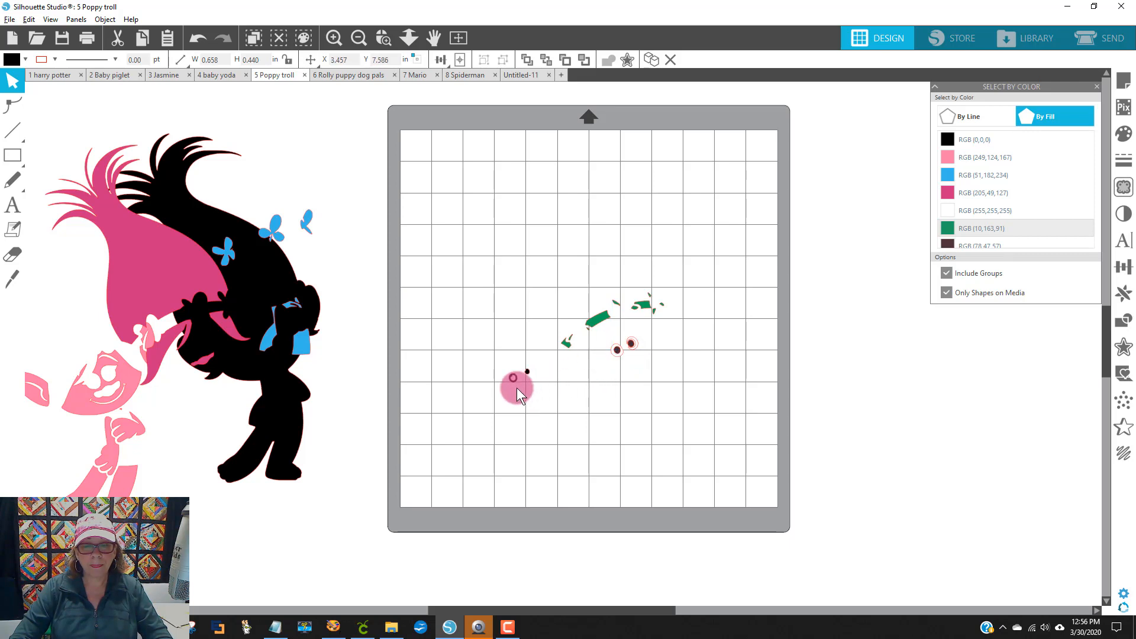
pyautogui.hotkey('ctrl', 'z')
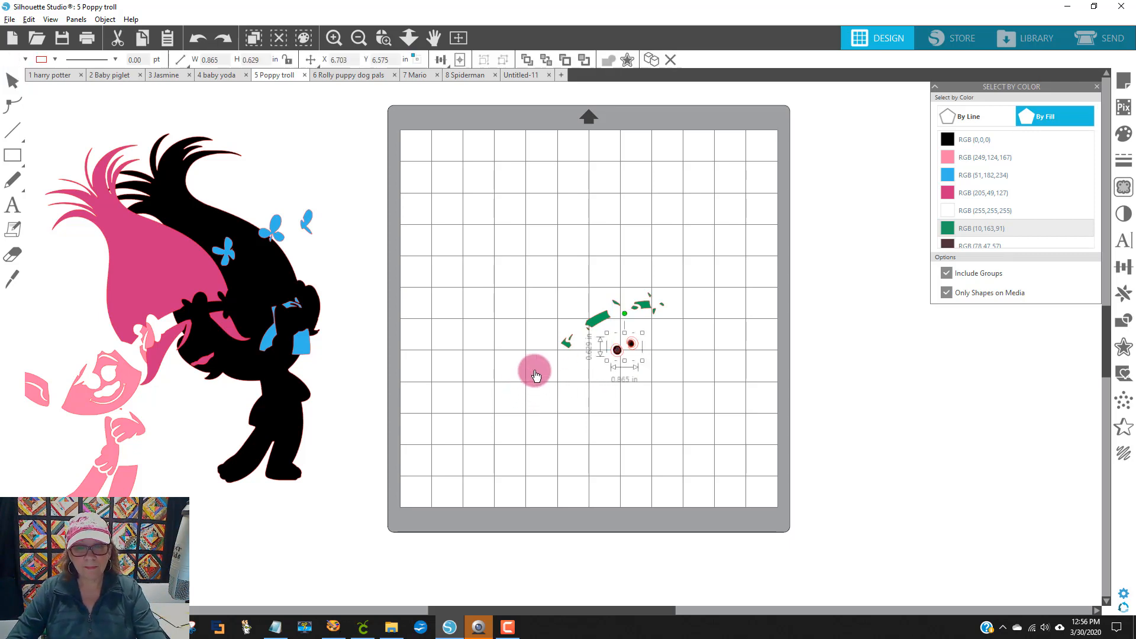
pyautogui.click(724, 389)
pyautogui.click(634, 341)
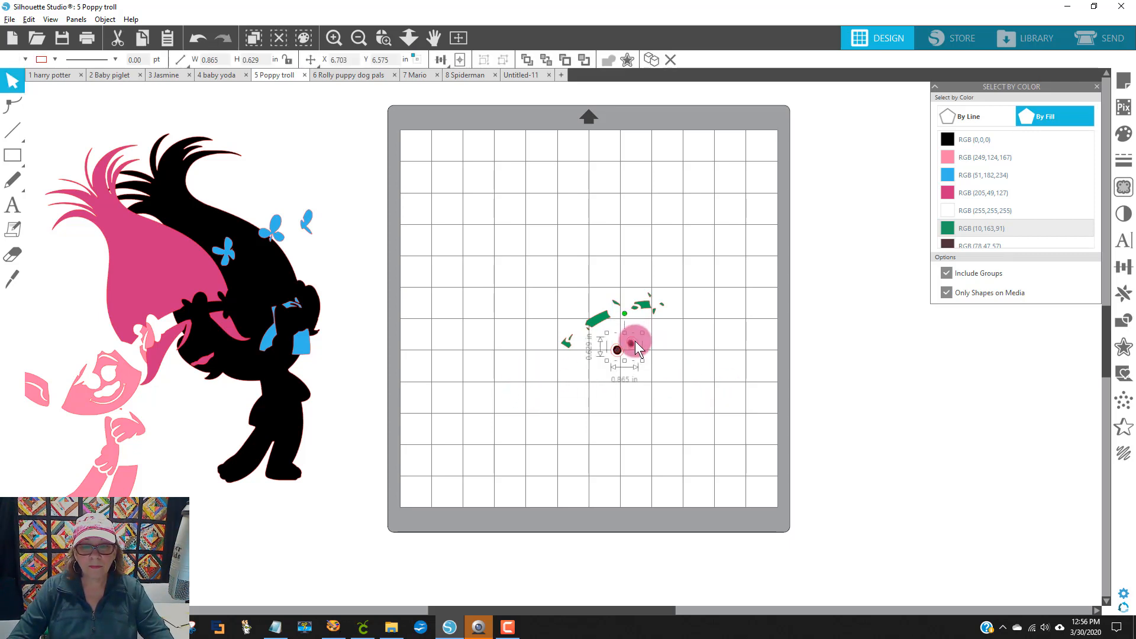
pyautogui.moveTo(635, 340); pyautogui.dragTo(267, 283)
pyautogui.click(476, 317)
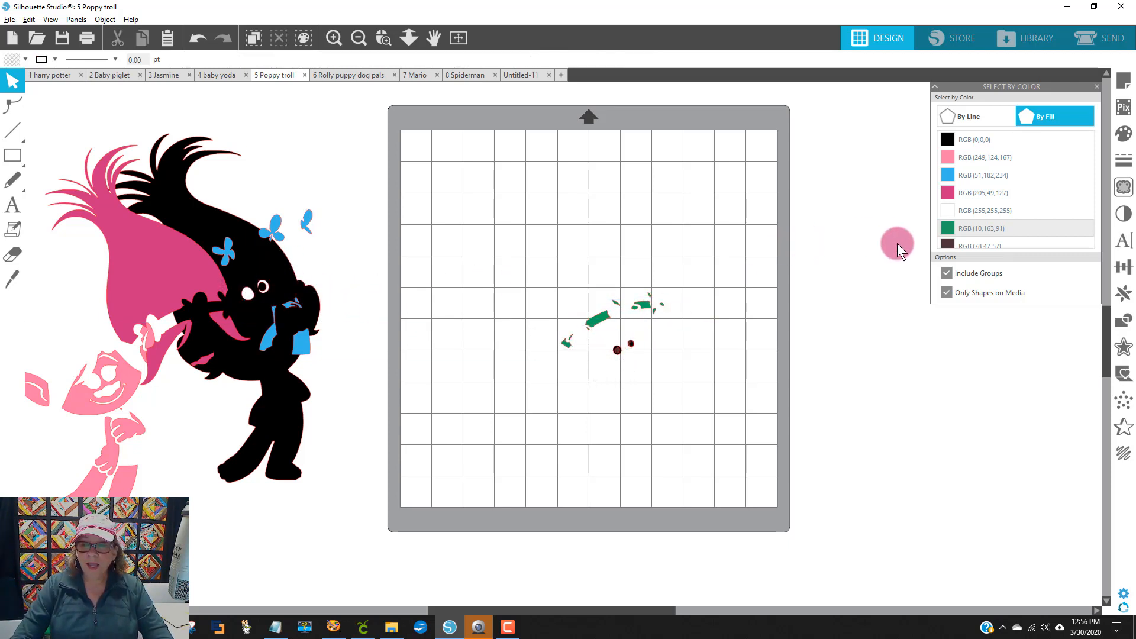
# Make the green headband and leaf shapes filled RGB (10,163,91) a compound path and move them off the mat beside the black hair.
pyautogui.click(1005, 228)
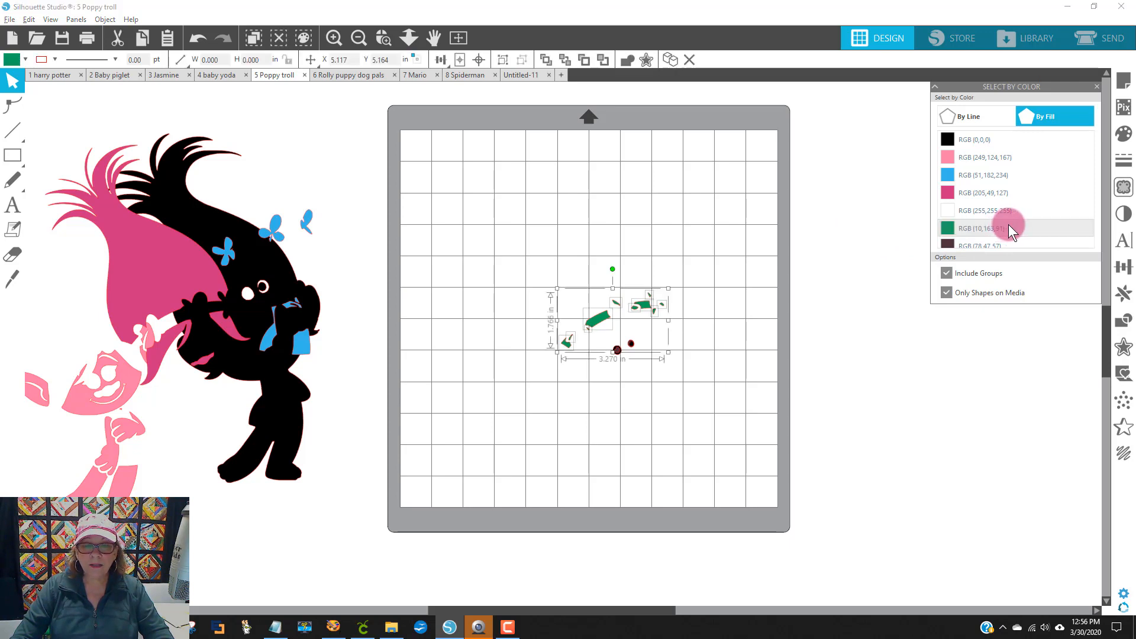
pyautogui.click(105, 19)
pyautogui.click(157, 158)
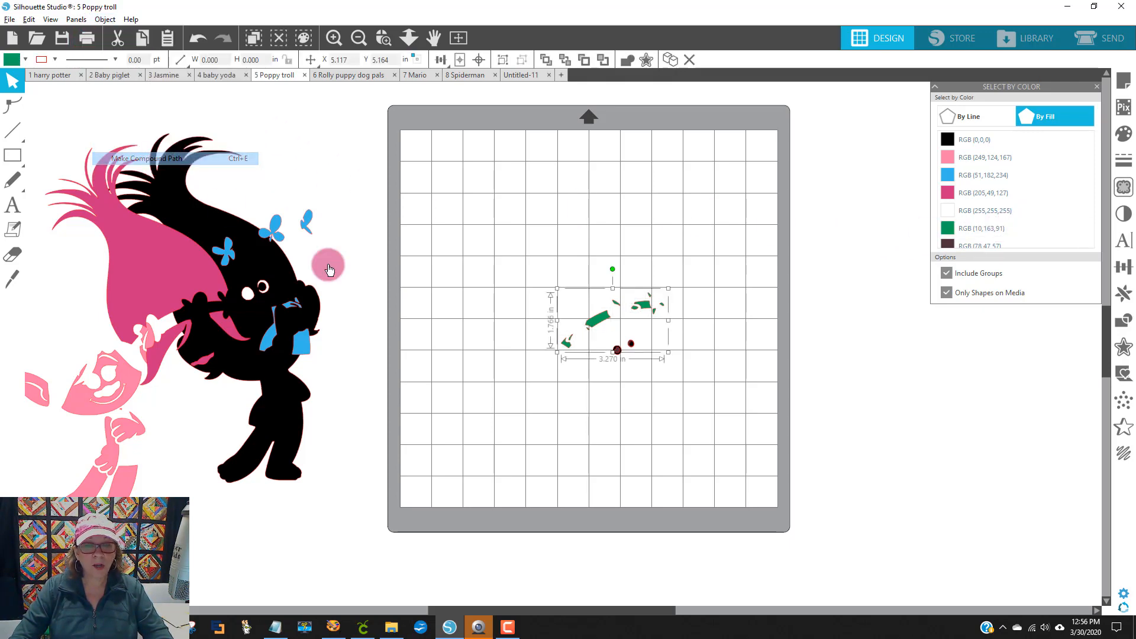
pyautogui.moveTo(599, 325); pyautogui.dragTo(307, 151)
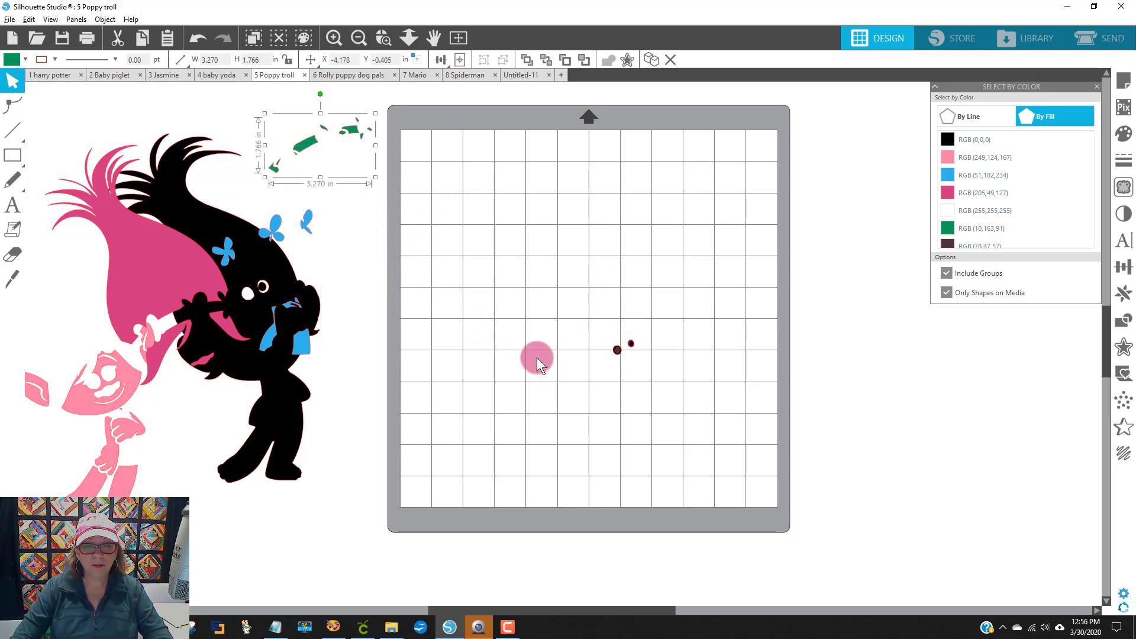
# Make the brown eye shapes filled RGB (78,47,57) a compound path.
pyautogui.click(992, 239)
pyautogui.click(988, 239)
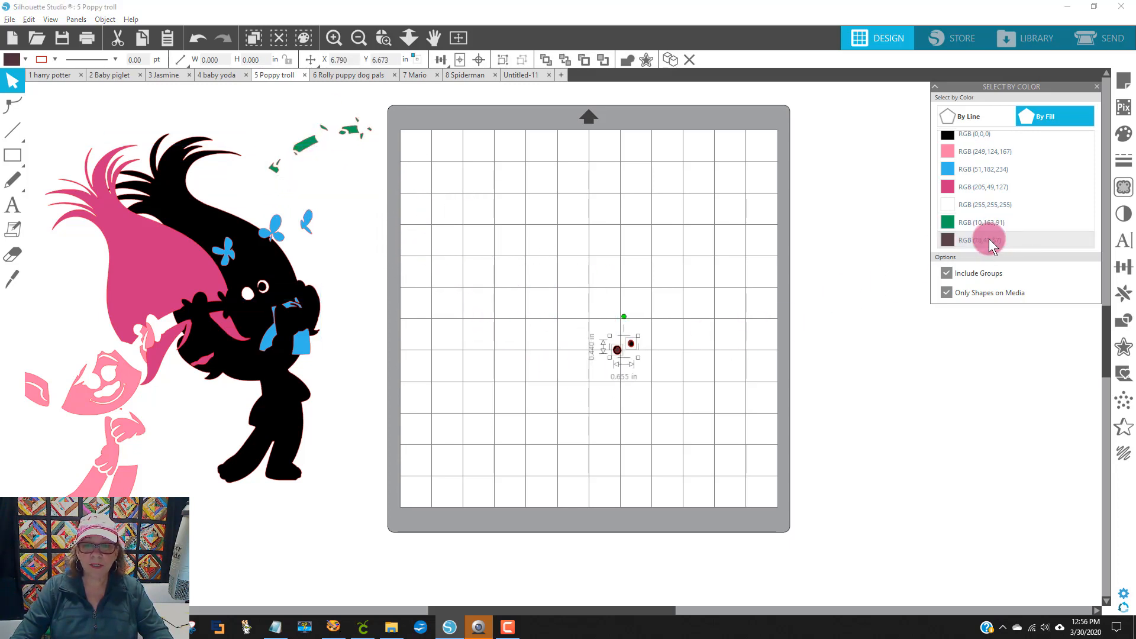
pyautogui.rightClick(631, 348)
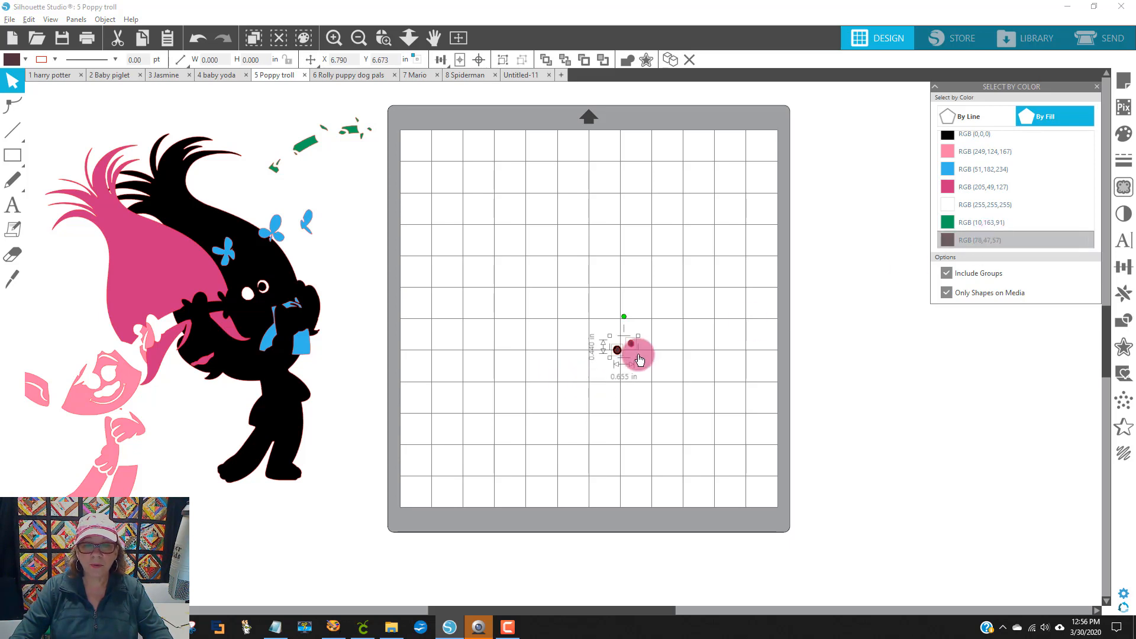
pyautogui.click(646, 282)
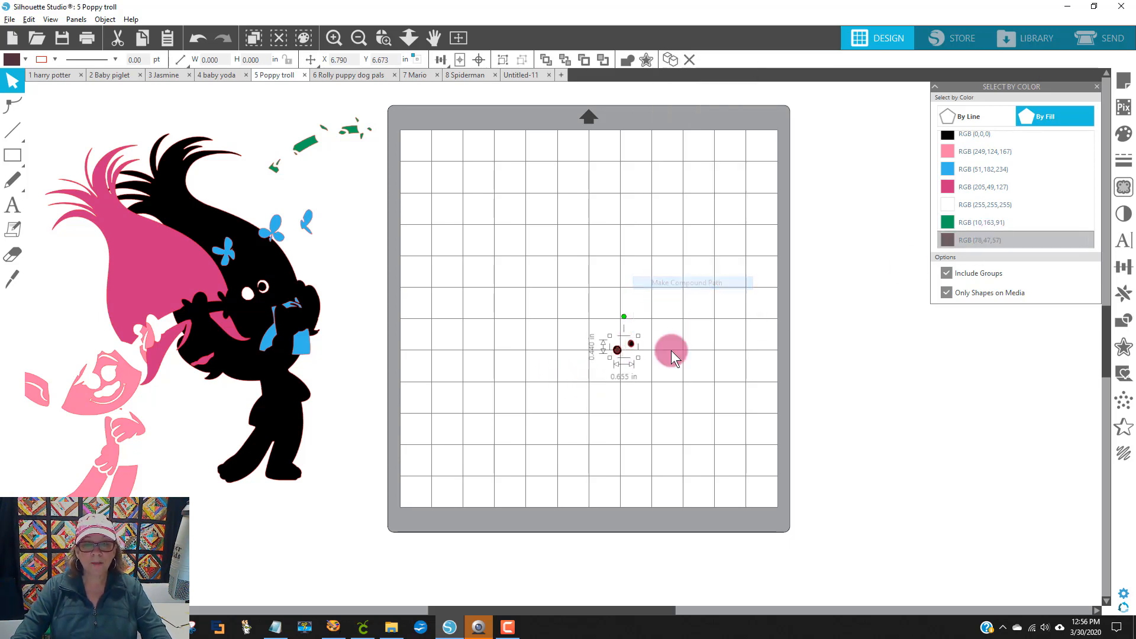
pyautogui.click(618, 351)
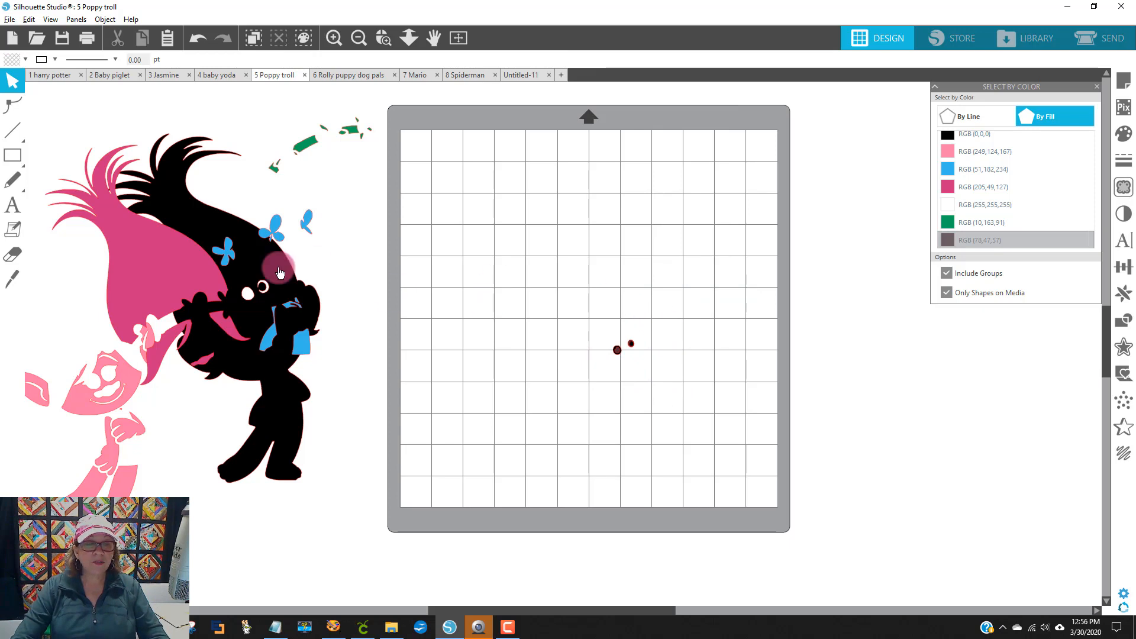
# Move the dark pink hair layer and the black silhouette back onto the mat, with the hair over the silhouette.
pyautogui.moveTo(197, 281); pyautogui.dragTo(569, 277)
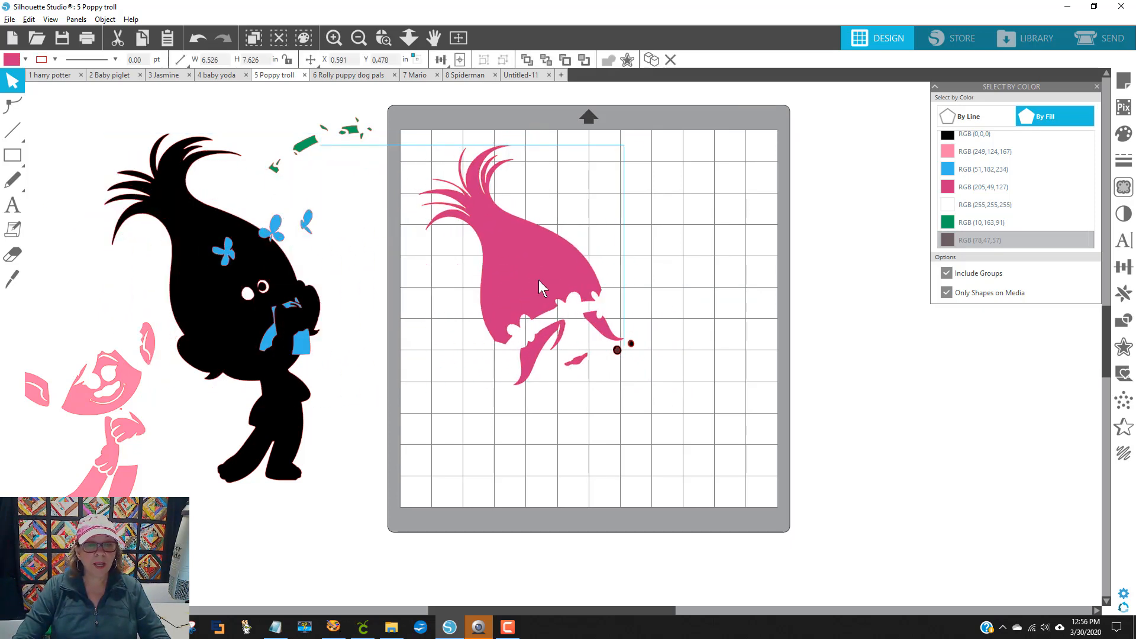
pyautogui.moveTo(242, 316); pyautogui.dragTo(563, 300)
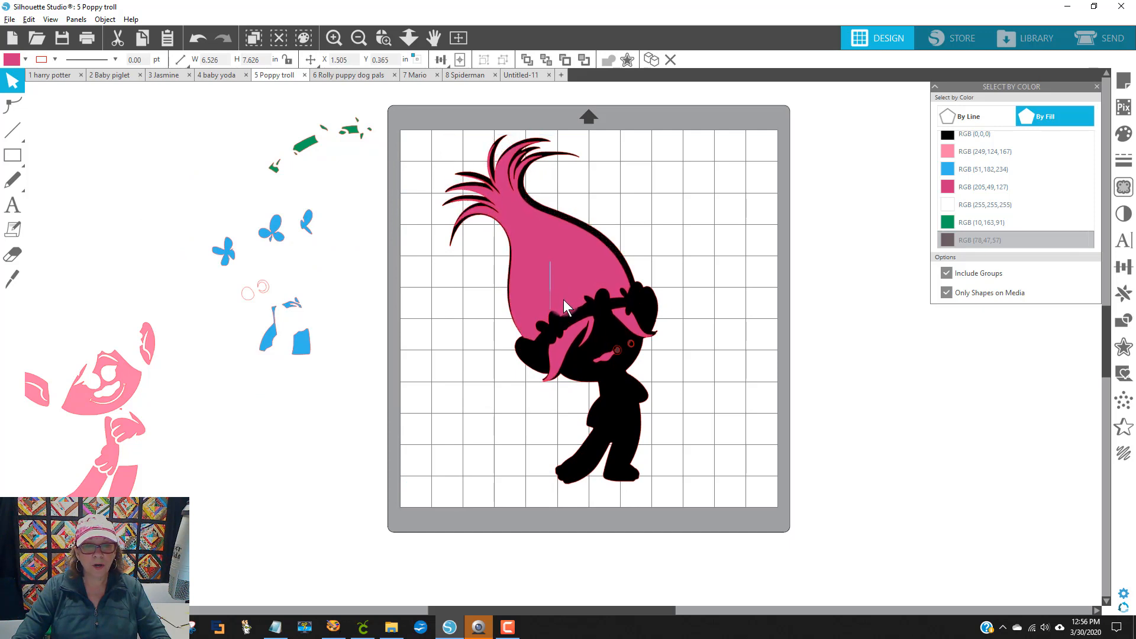
# Move the black and brown eye pieces to the empty mat area beside the silhouette's face.
pyautogui.click(631, 350)
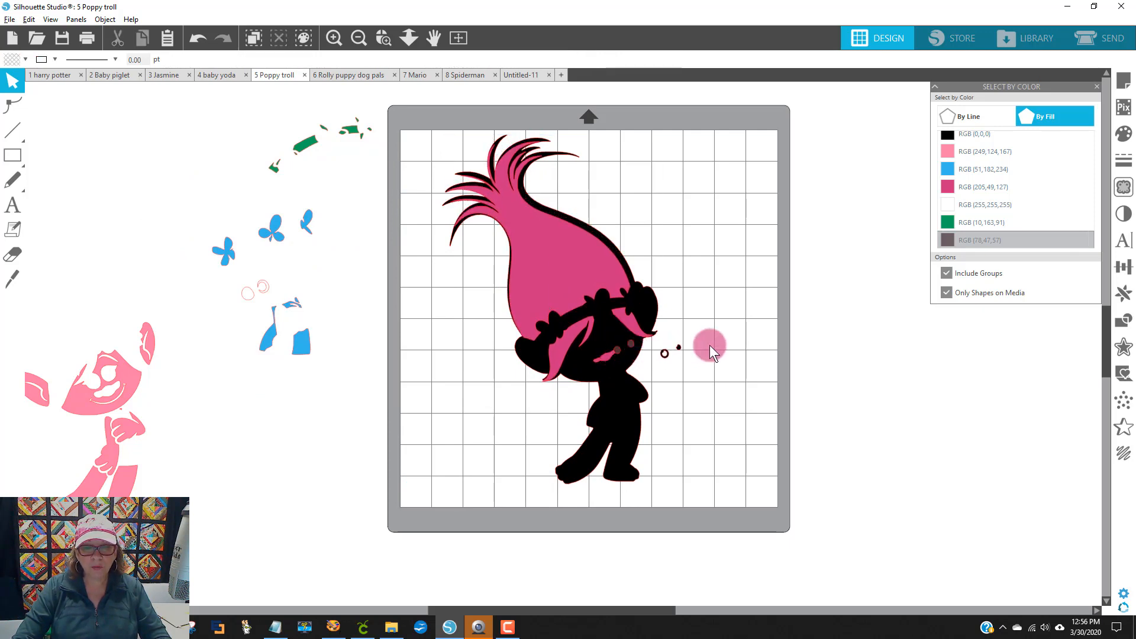
pyautogui.moveTo(708, 345); pyautogui.dragTo(747, 338)
pyautogui.moveTo(645, 348); pyautogui.dragTo(726, 365)
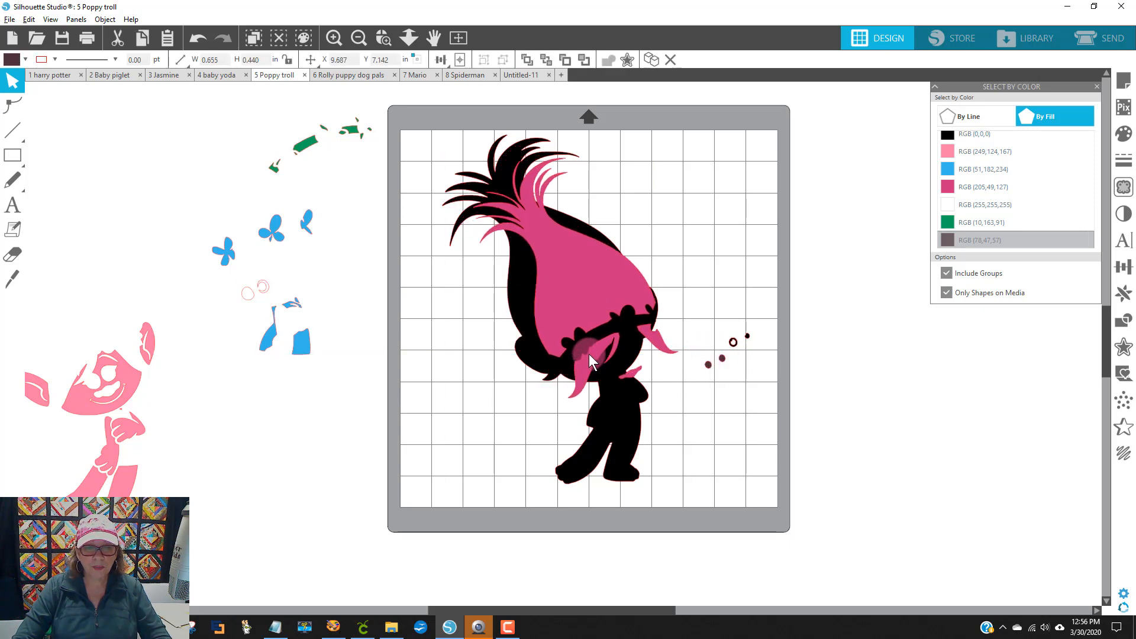
# Align the dark pink hair layer with the silhouette and place the blue flower and dress layer over it.
pyautogui.click(566, 339)
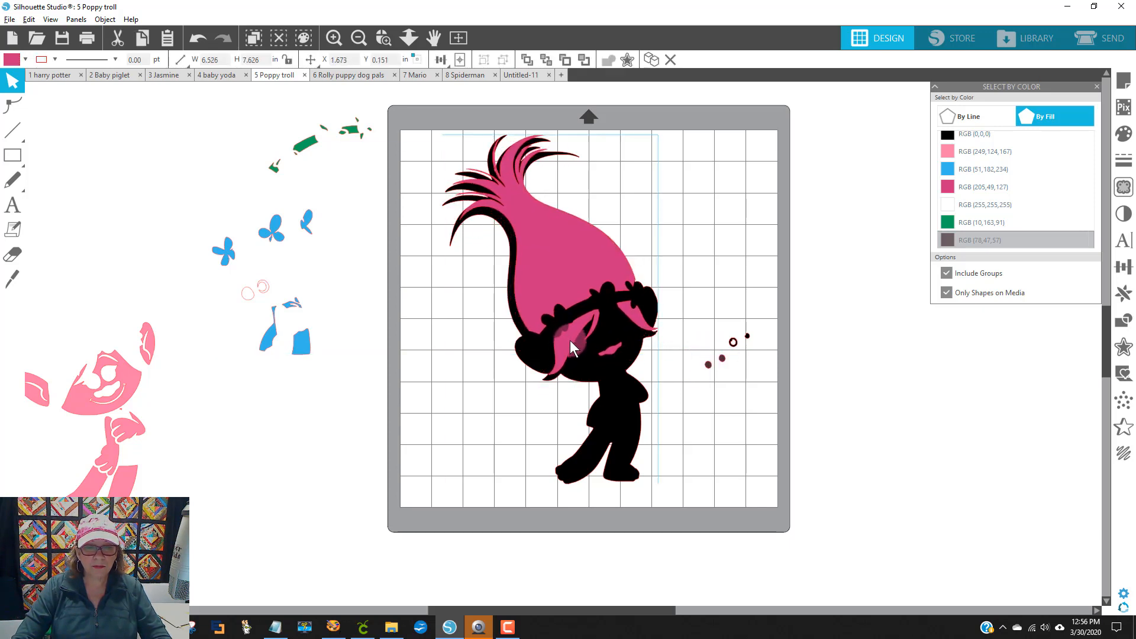
pyautogui.moveTo(476, 341); pyautogui.dragTo(630, 416)
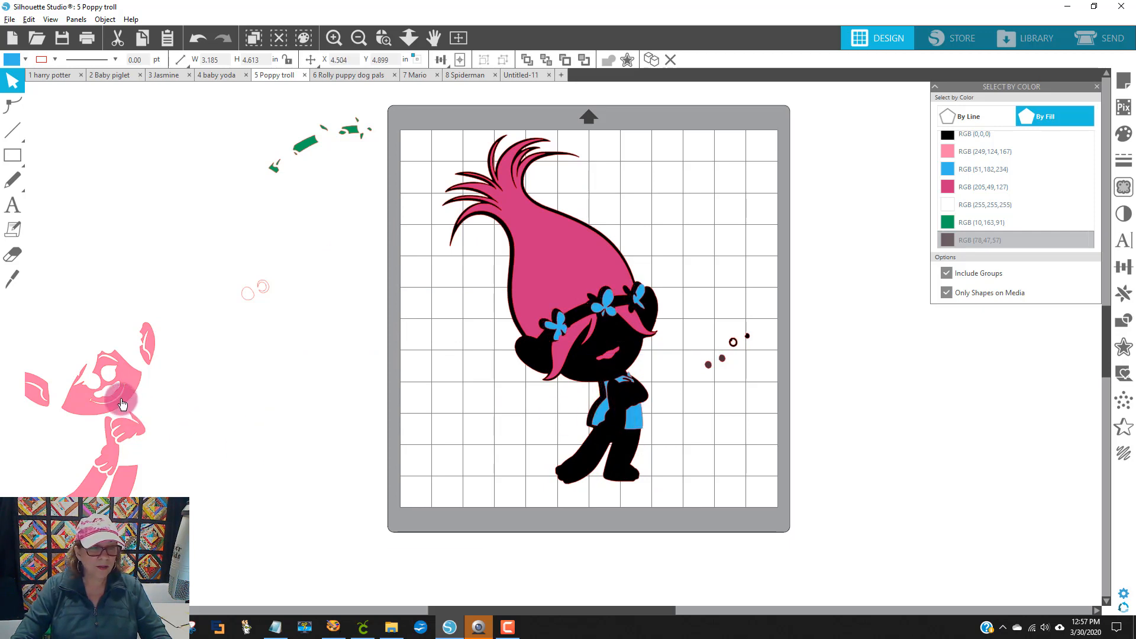
# Place the light pink skin layer over the silhouette and the green headband layer between the flowers.
pyautogui.moveTo(122, 404); pyautogui.dragTo(198, 395)
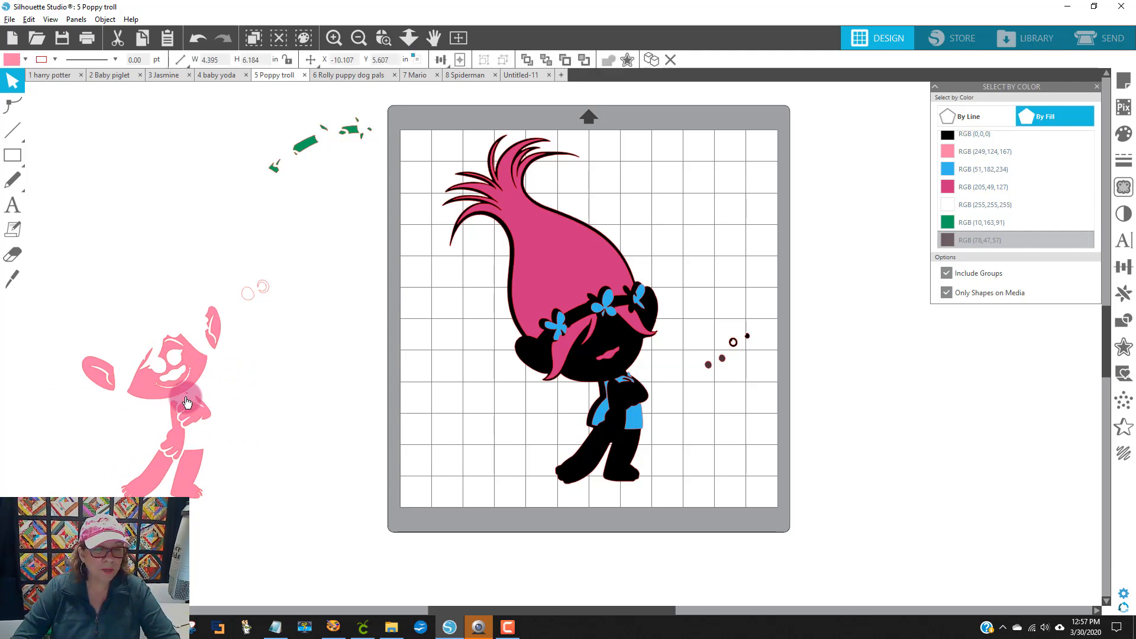
pyautogui.click(182, 395)
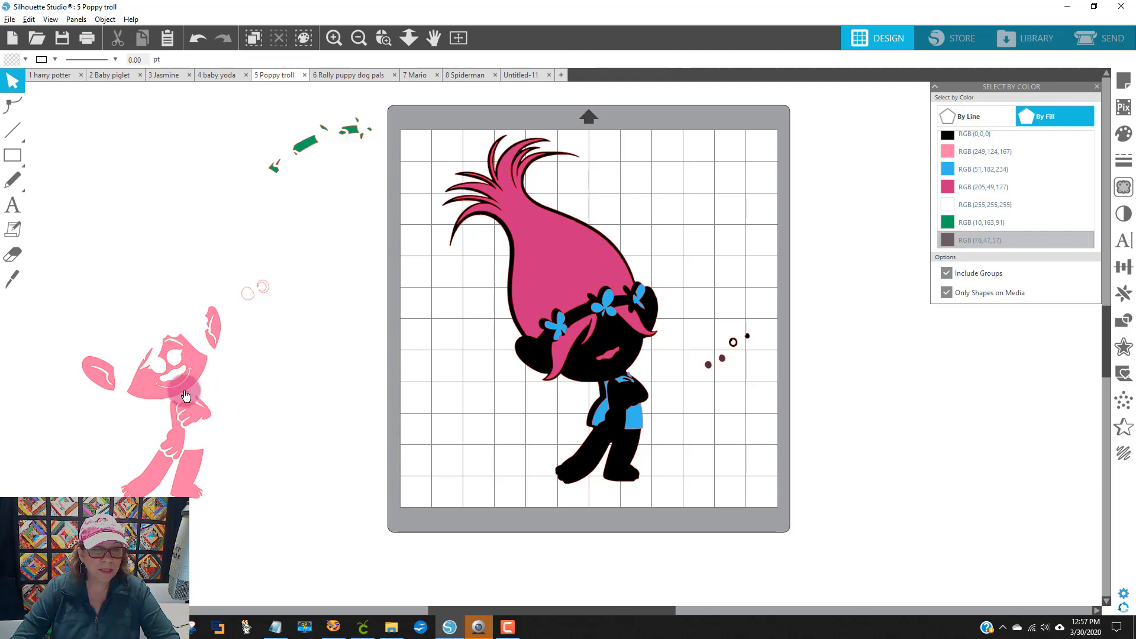
pyautogui.moveTo(180, 401); pyautogui.dragTo(619, 360)
pyautogui.moveTo(272, 291); pyautogui.dragTo(272, 292)
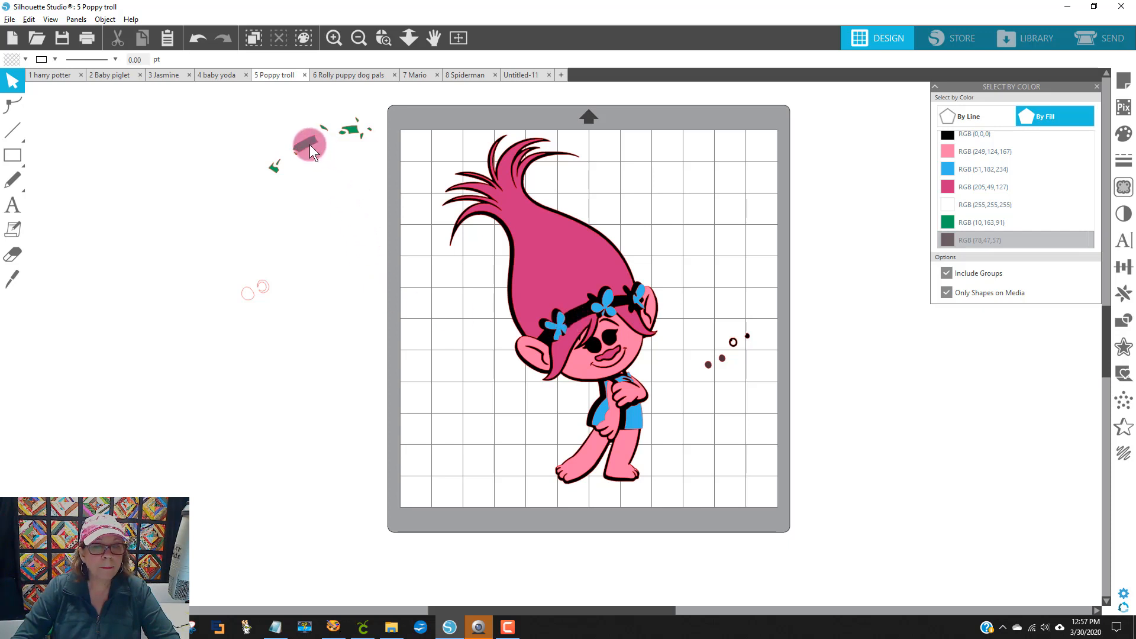
pyautogui.moveTo(310, 145); pyautogui.dragTo(583, 310)
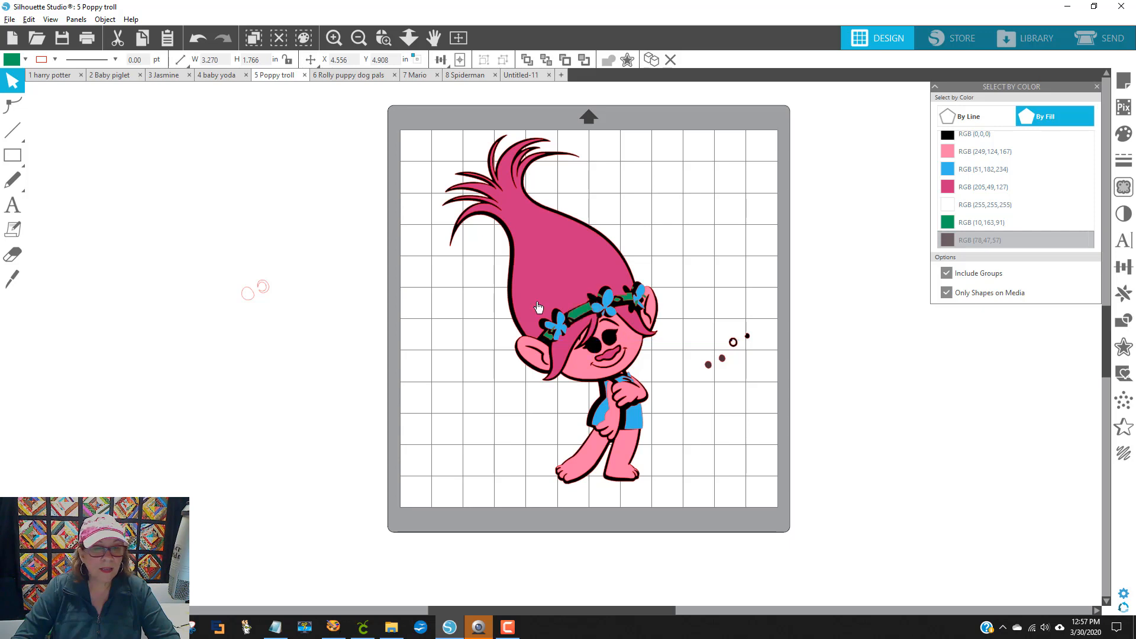
# Rebuild the eyes on the face by placing the white, black and brown eye layers over each other.
pyautogui.moveTo(288, 287); pyautogui.dragTo(609, 344)
pyautogui.click(680, 367)
pyautogui.click(733, 357)
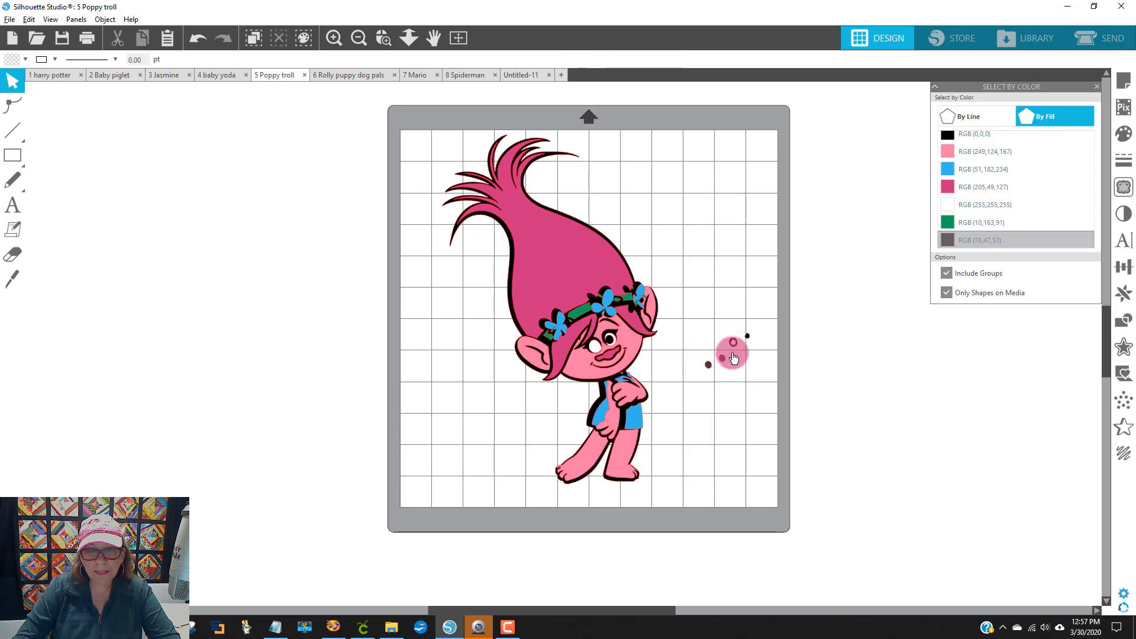
pyautogui.moveTo(734, 348); pyautogui.dragTo(667, 338)
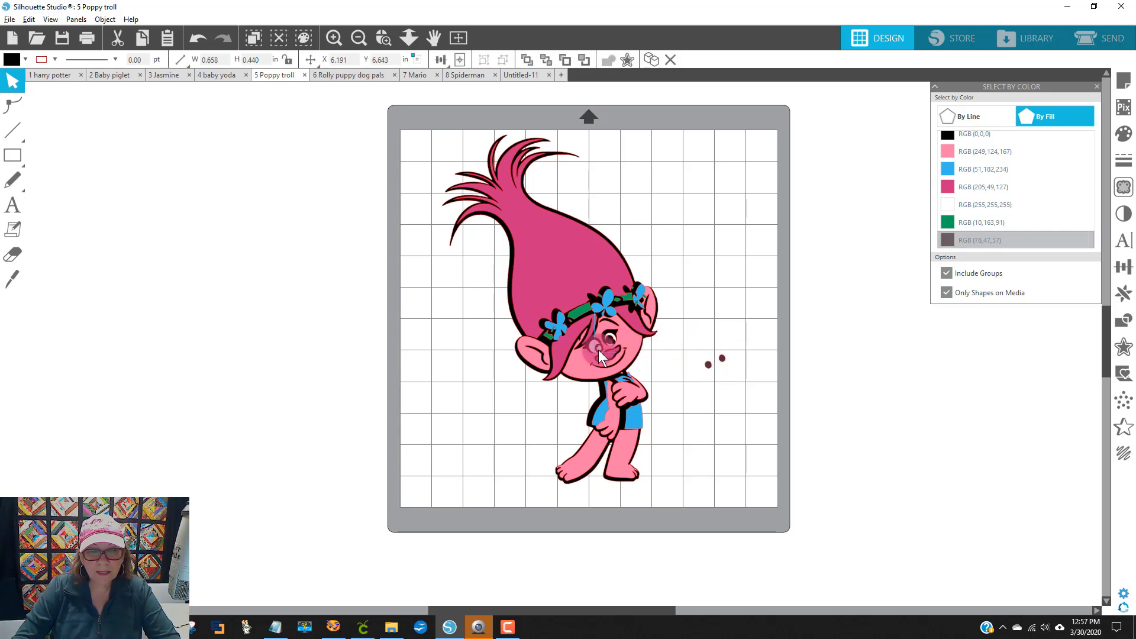
pyautogui.moveTo(695, 367); pyautogui.dragTo(600, 345)
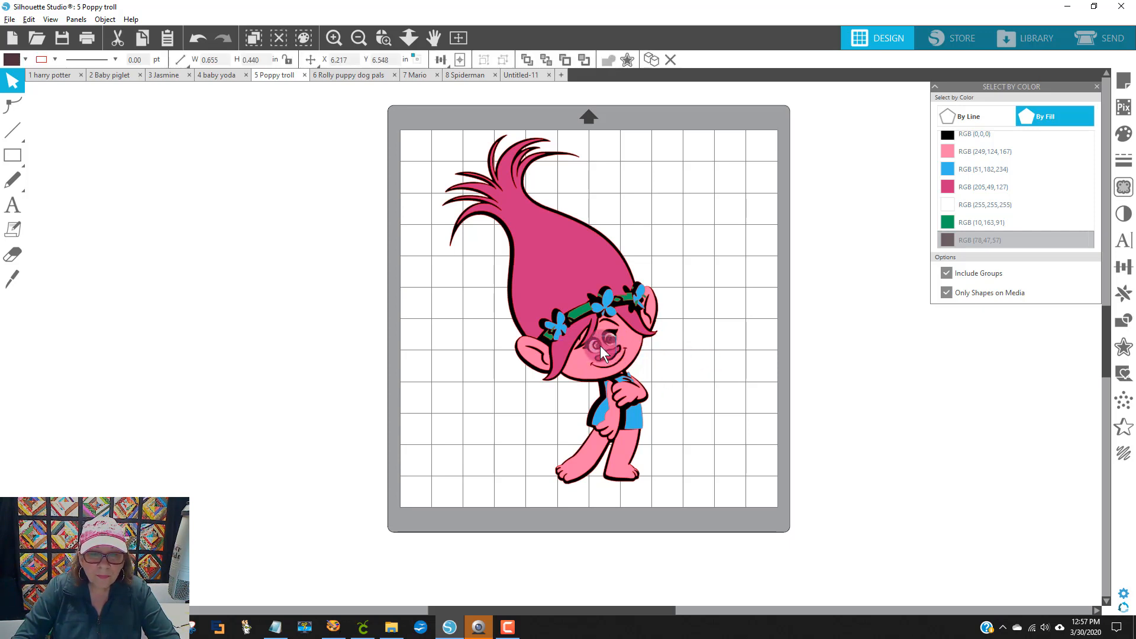
pyautogui.click(709, 350)
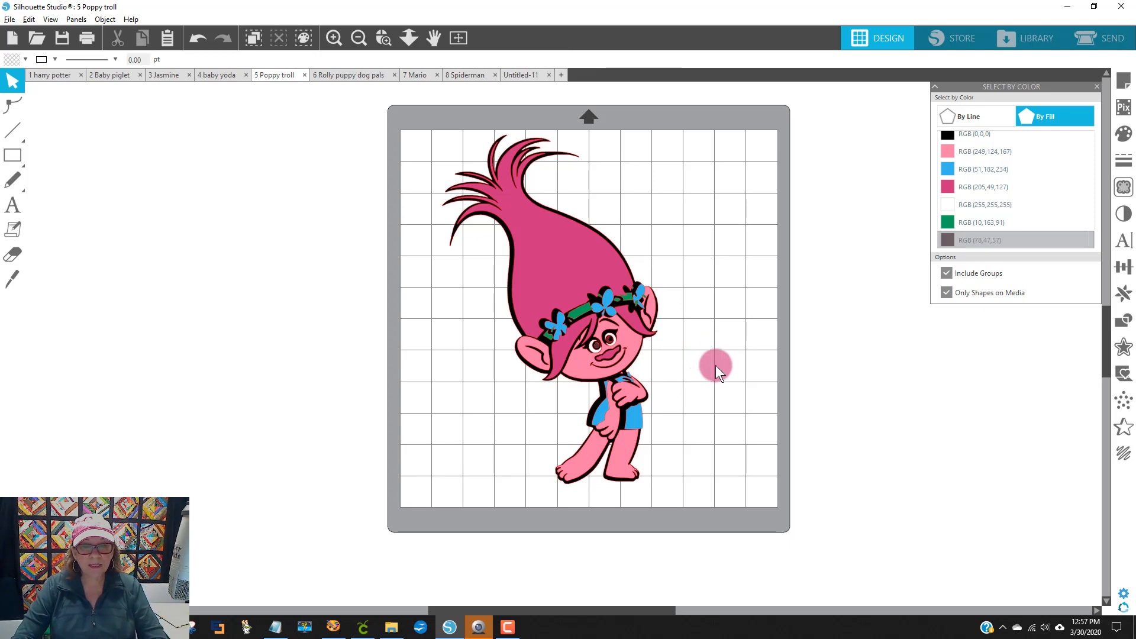
# Fine-tune the positions of the blue flower and dress layer and the green headband layer within the black outlines.
pyautogui.click(630, 420)
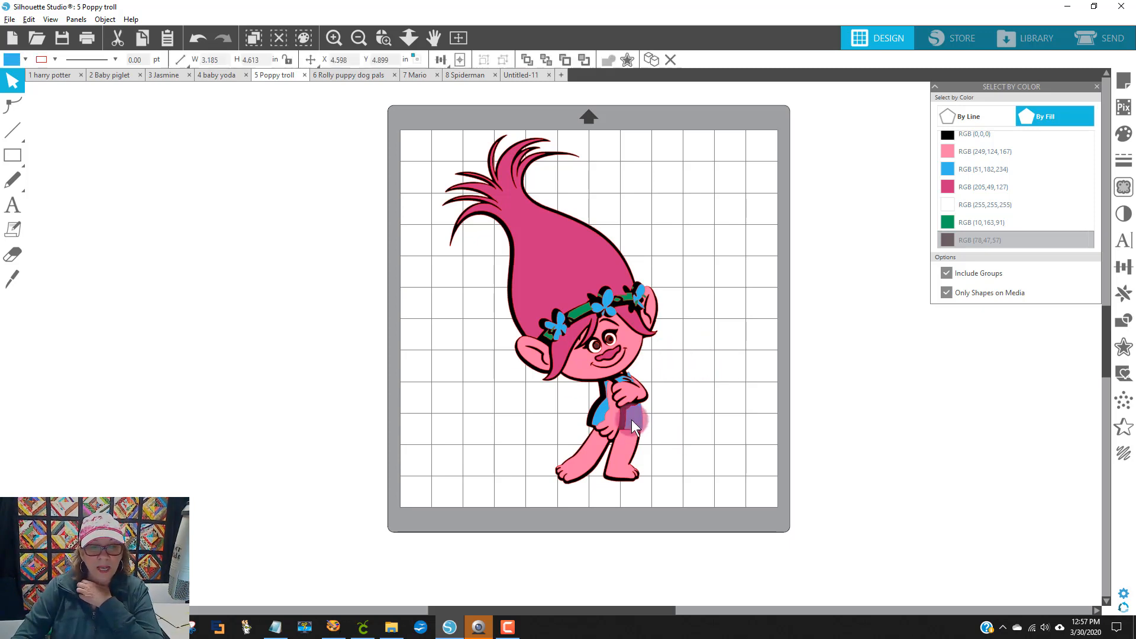
pyautogui.click(662, 324)
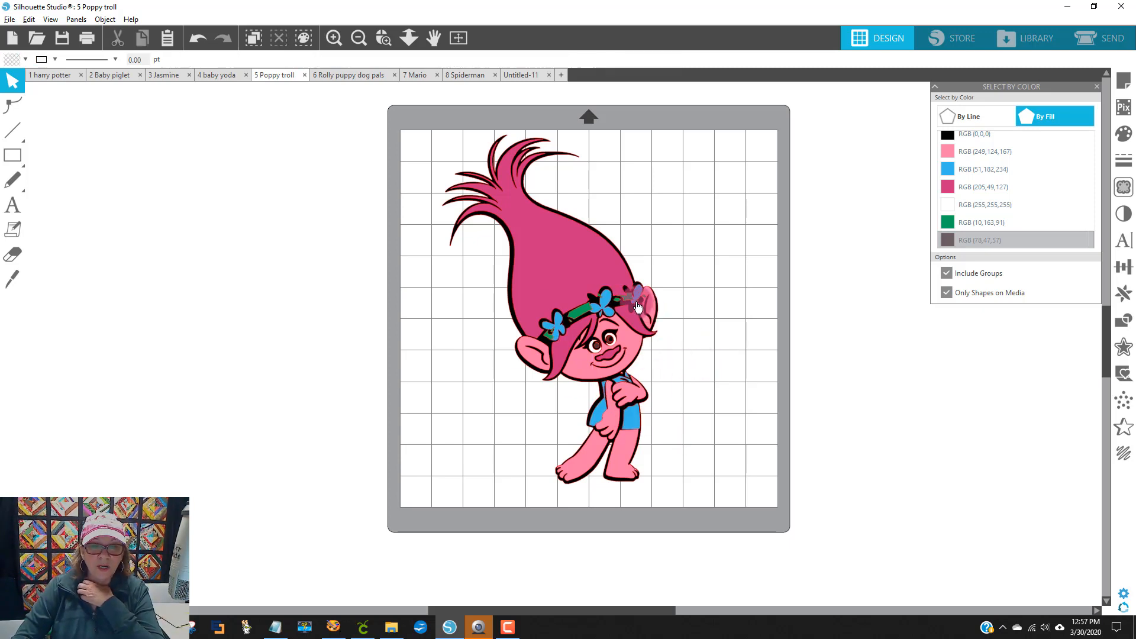
pyautogui.click(610, 303)
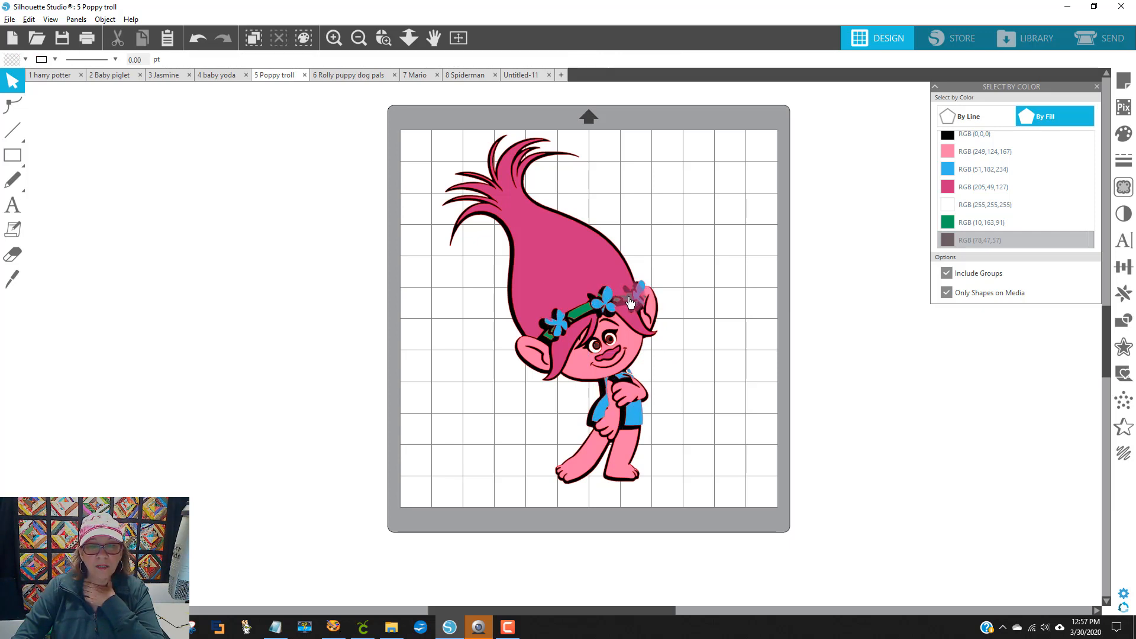
pyautogui.click(620, 296)
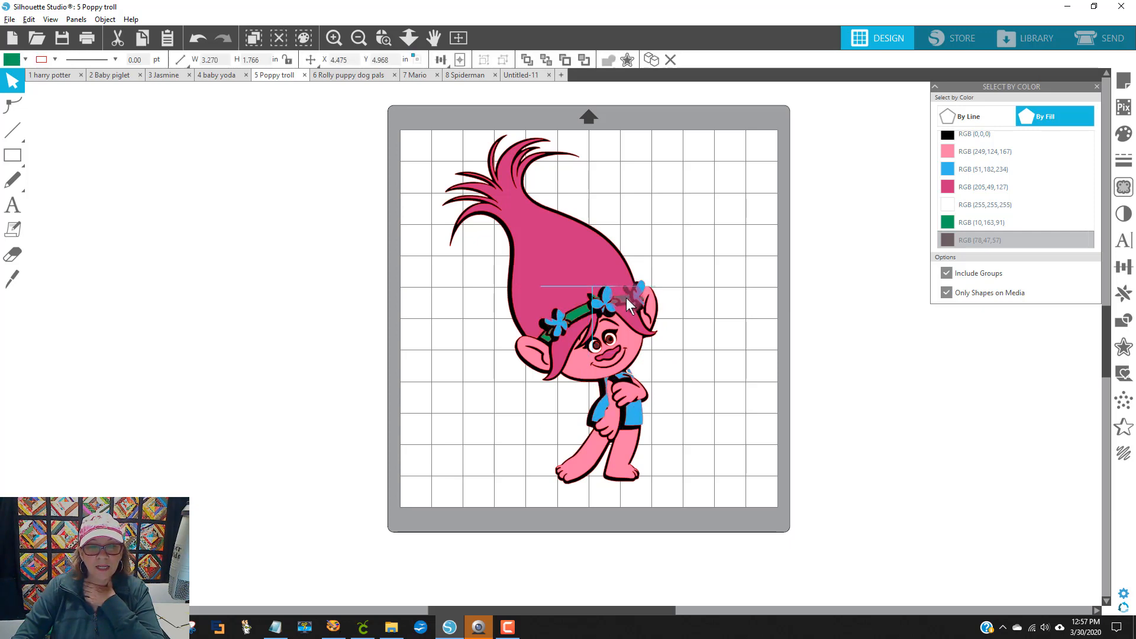
pyautogui.click(673, 376)
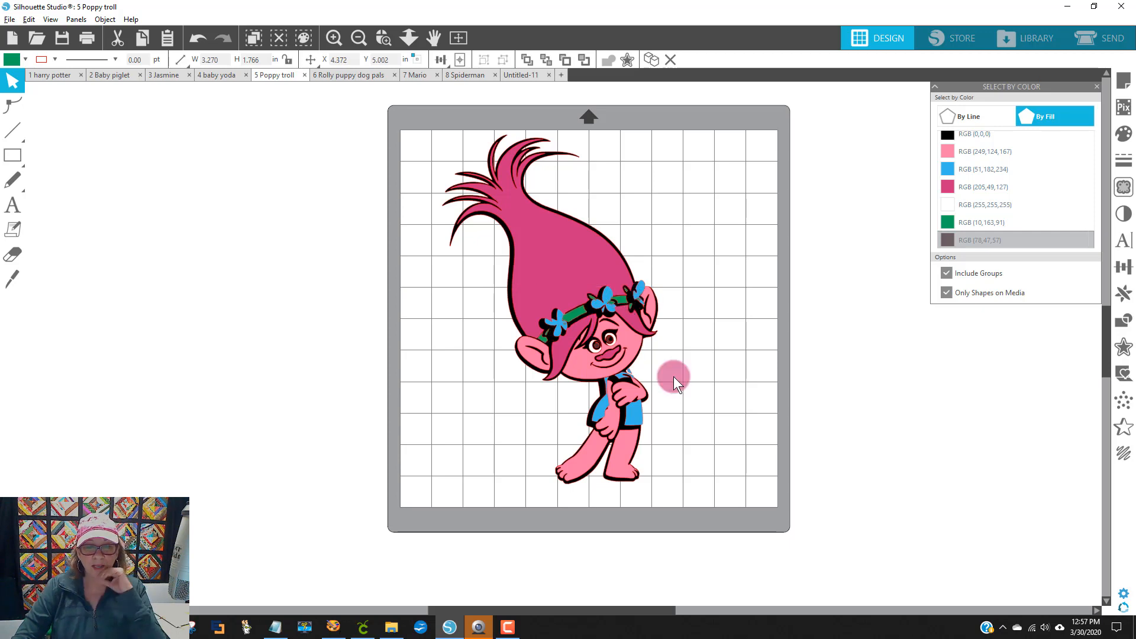
pyautogui.click(630, 417)
pyautogui.click(708, 396)
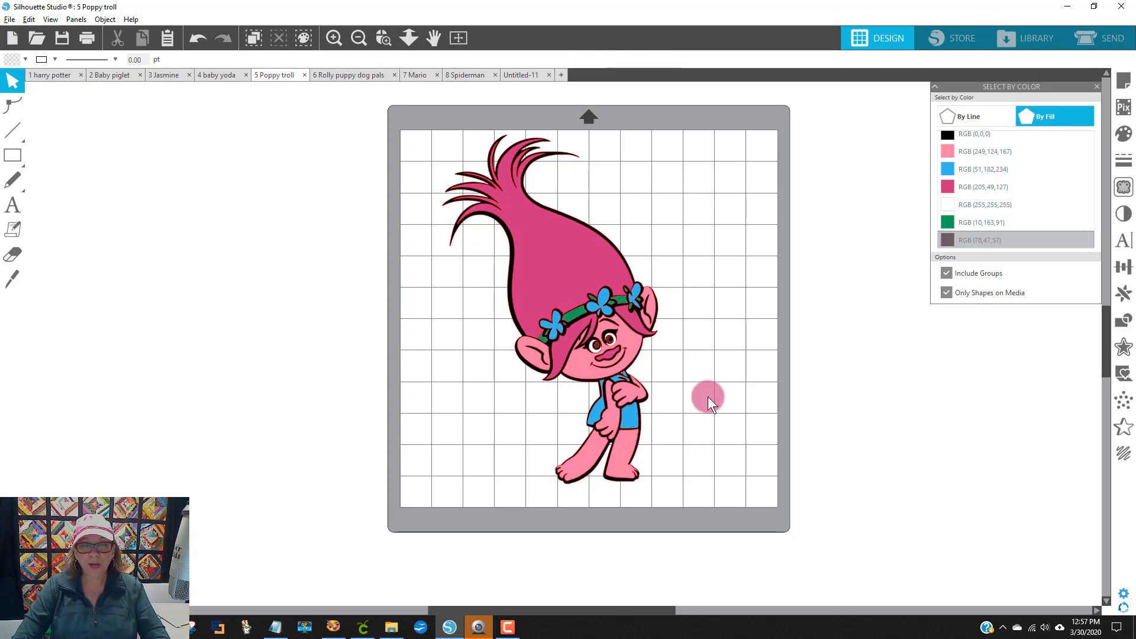
pyautogui.click(677, 348)
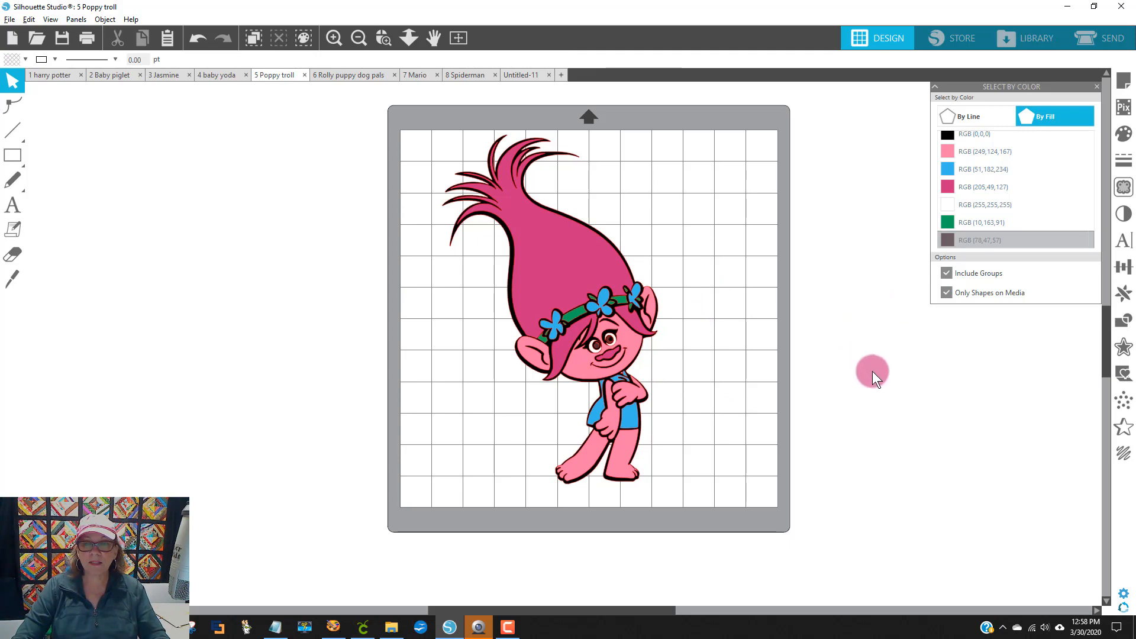
# Set up the send job by fill colour and turn off cutting for all seven fill colours.
pyautogui.click(1109, 40)
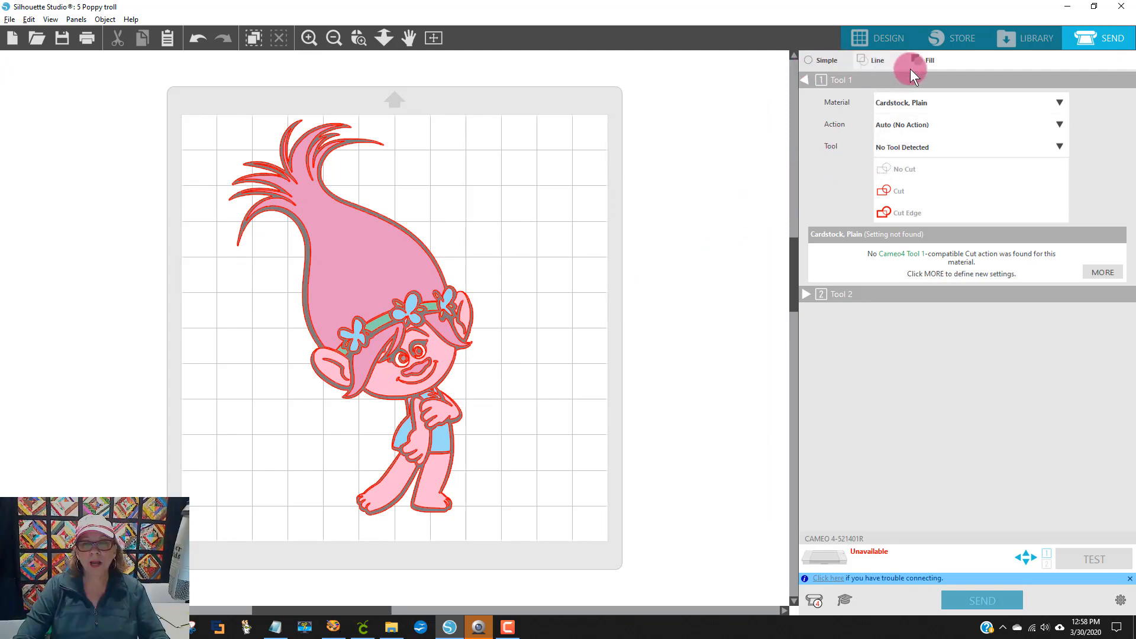
pyautogui.click(922, 58)
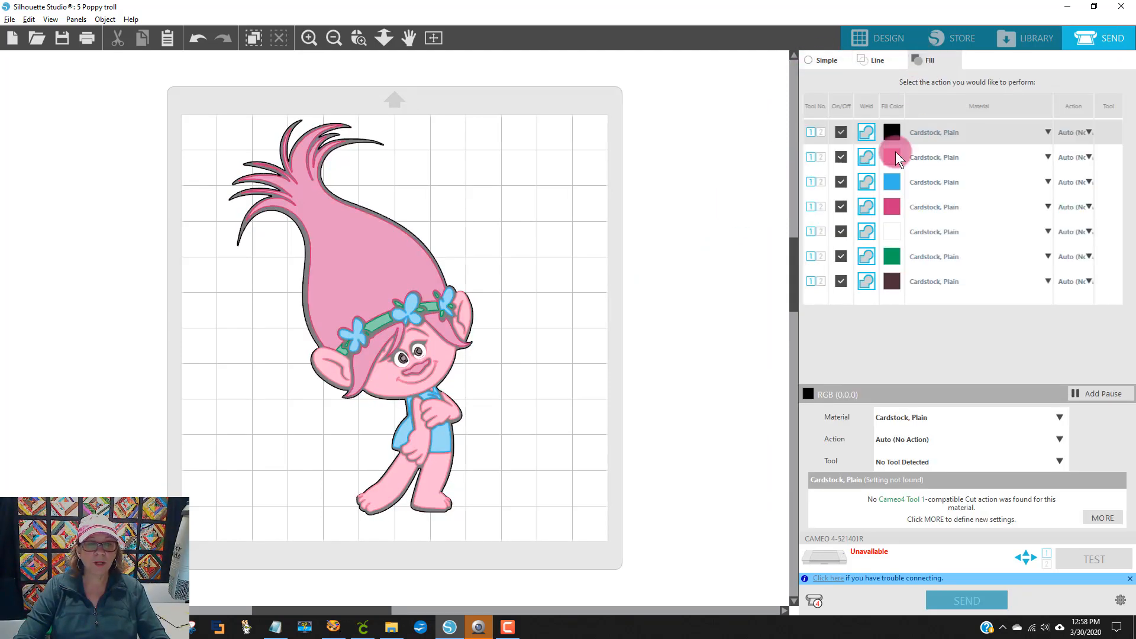
pyautogui.click(840, 131)
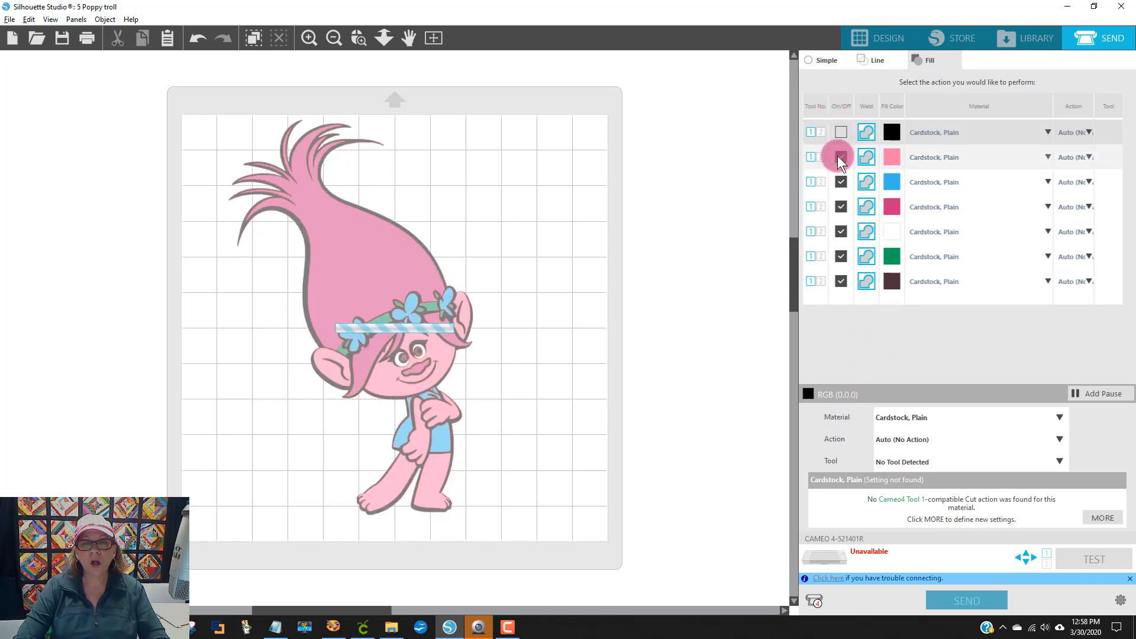
pyautogui.click(840, 157)
pyautogui.click(841, 181)
pyautogui.click(840, 206)
pyautogui.click(841, 231)
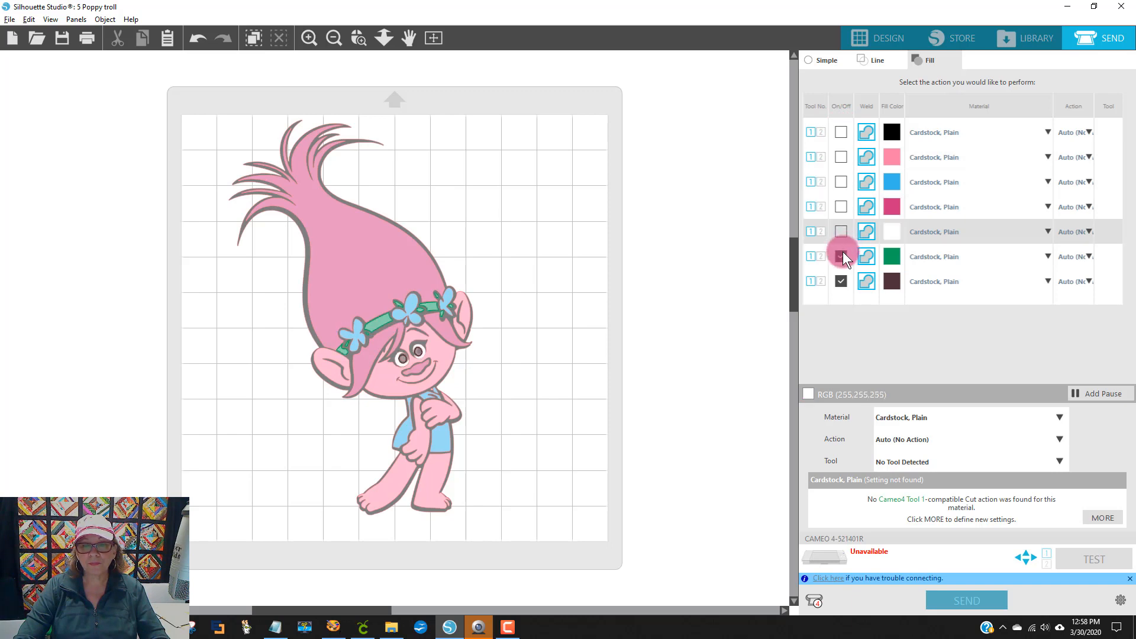
pyautogui.click(841, 256)
pyautogui.click(840, 281)
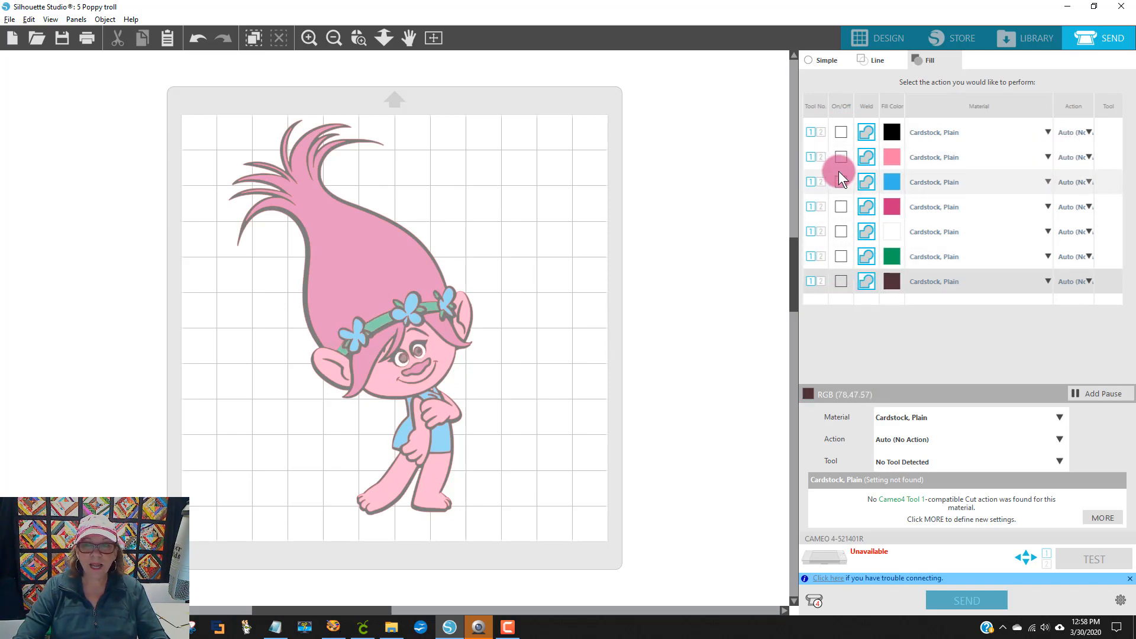
# Set the cut material of the black fill to Vinyl, Matte.
pyautogui.click(948, 134)
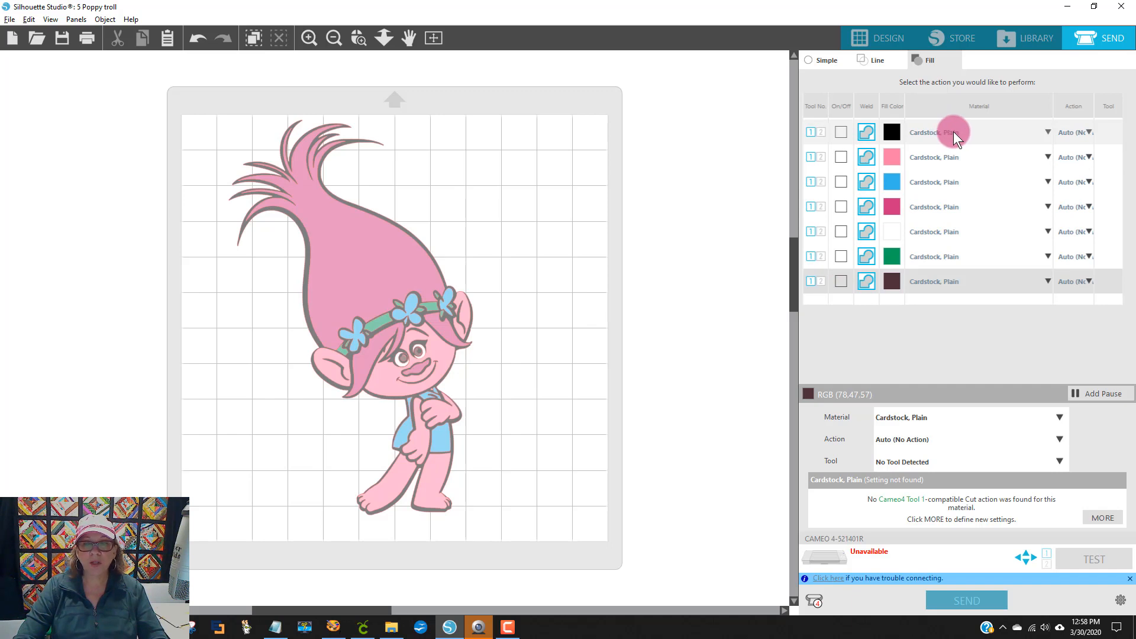
pyautogui.click(953, 132)
pyautogui.scroll(-8, 996, 287)
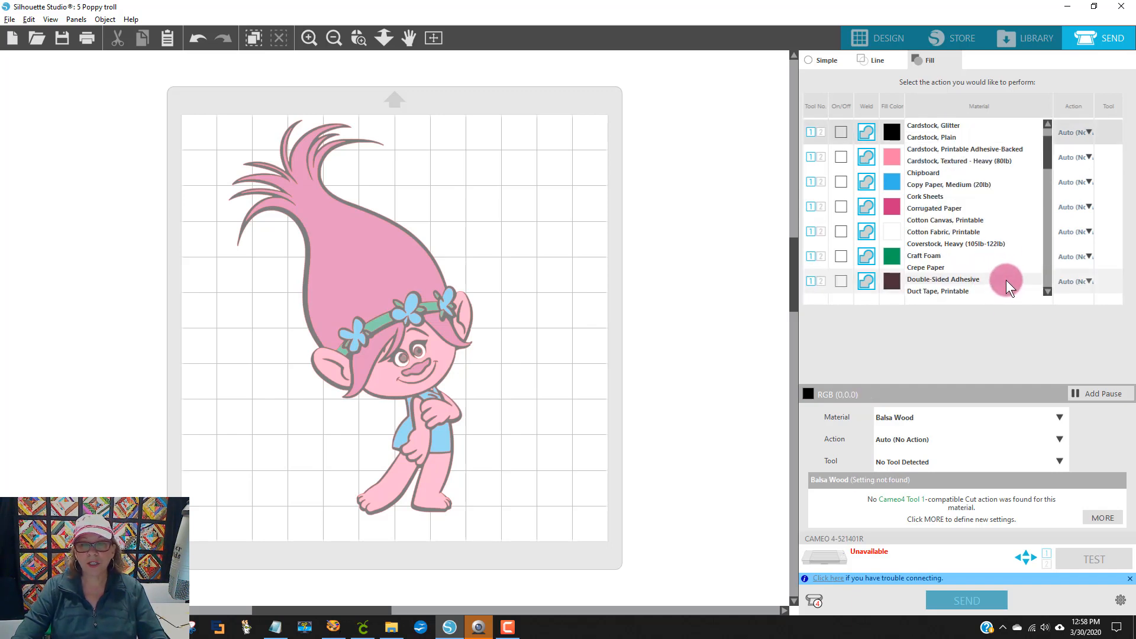
pyautogui.scroll(-10, 930, 241)
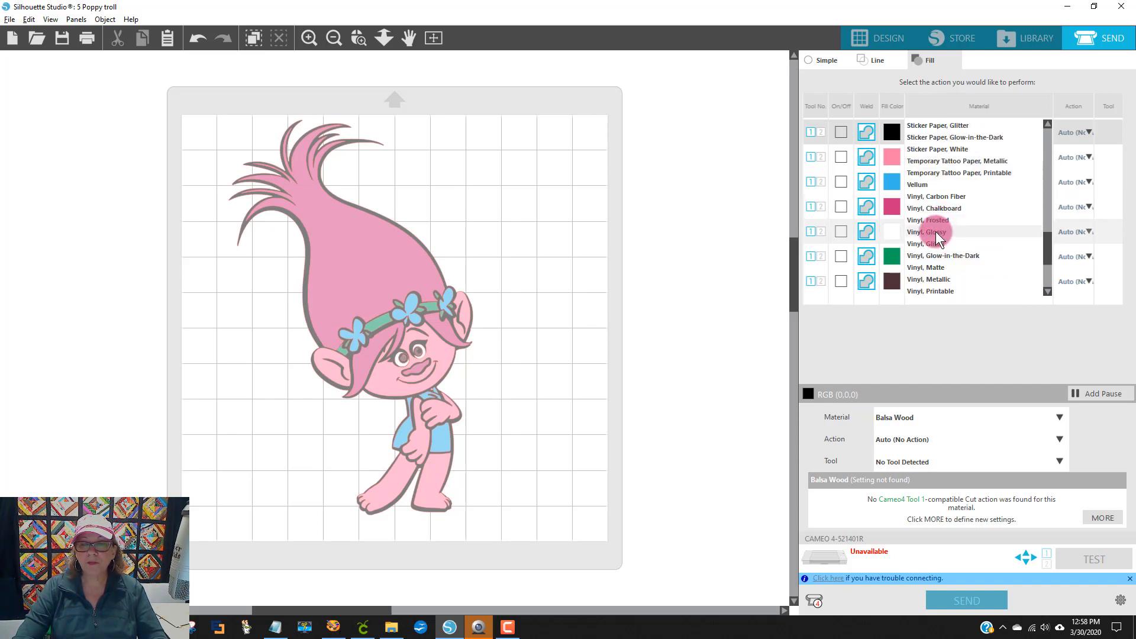
pyautogui.click(938, 264)
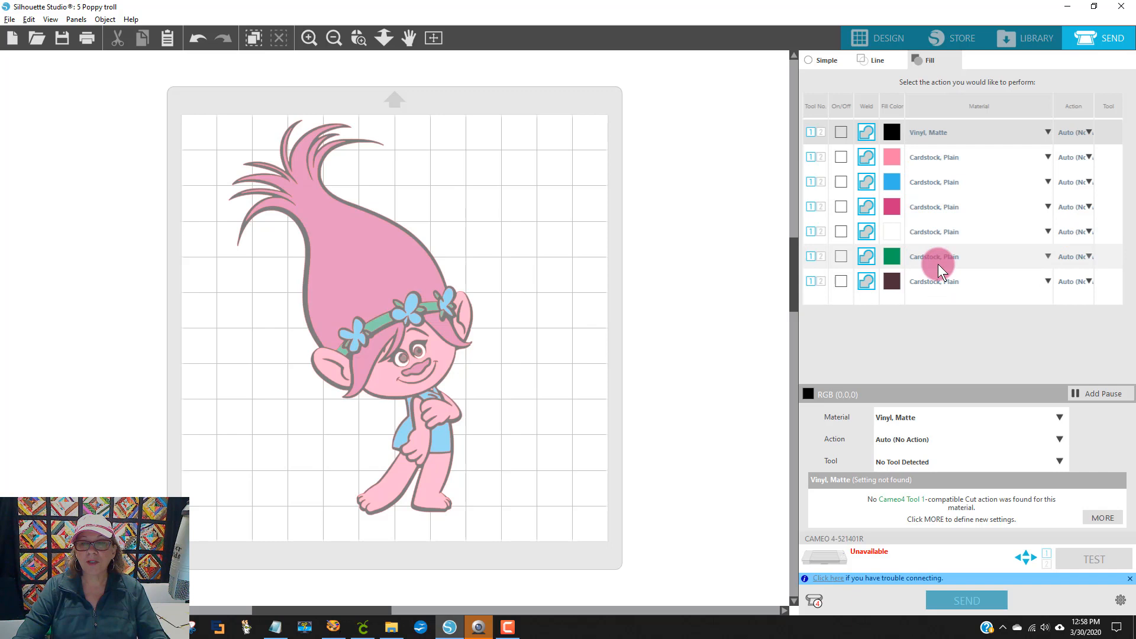
# Set the cut material of the light pink fill to Vinyl, Matte.
pyautogui.click(922, 155)
pyautogui.scroll(-10, 971, 267)
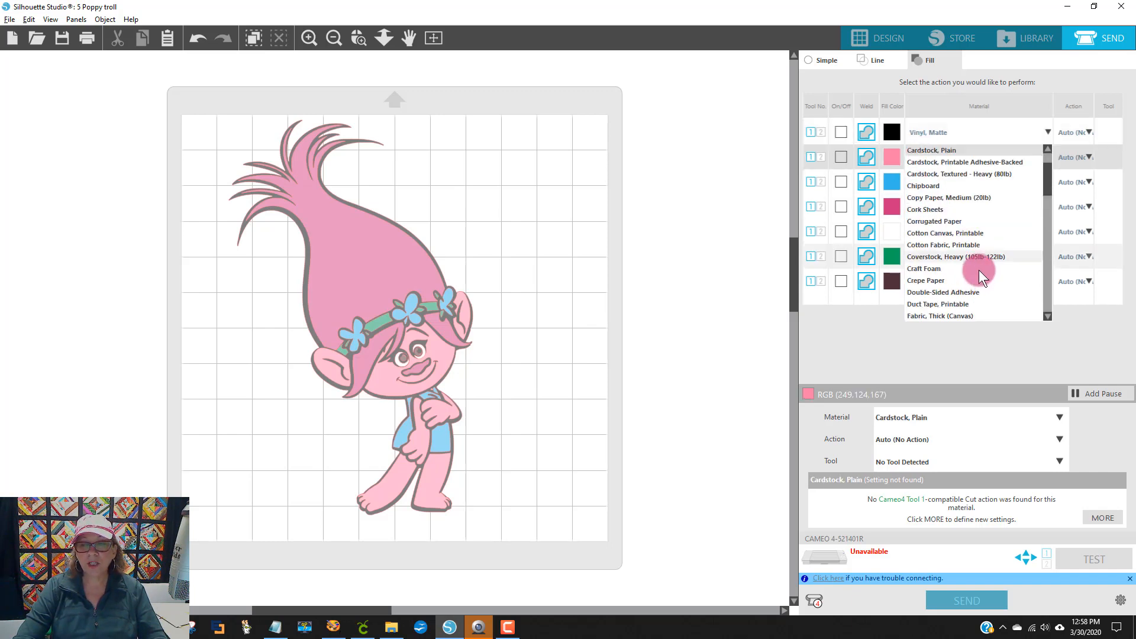
pyautogui.scroll(-4, 975, 272)
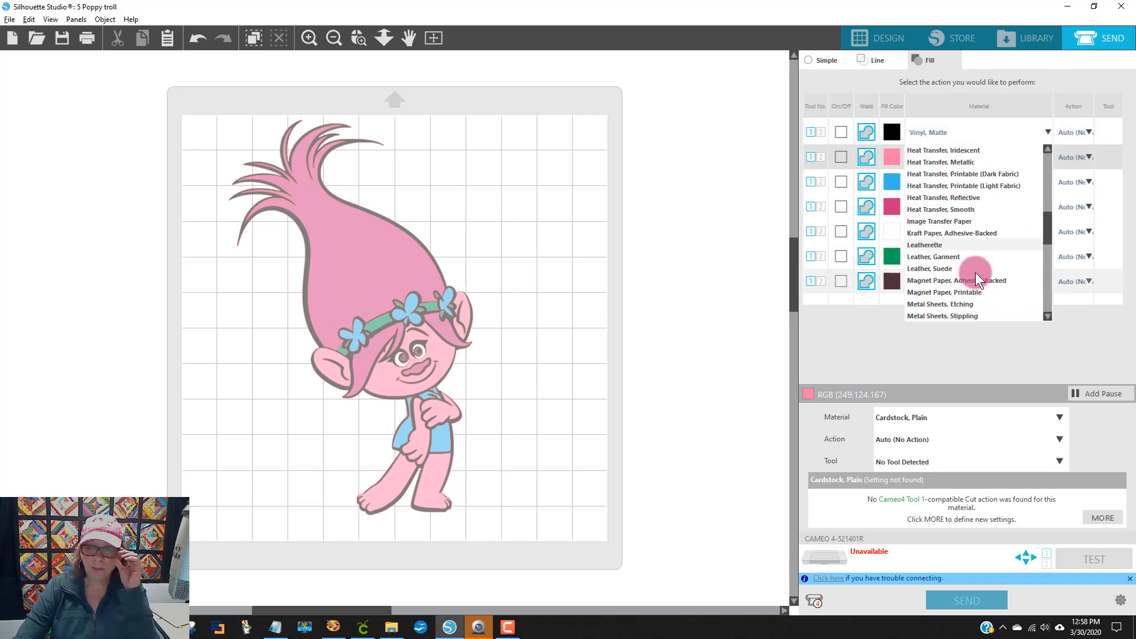
pyautogui.scroll(-4, 956, 286)
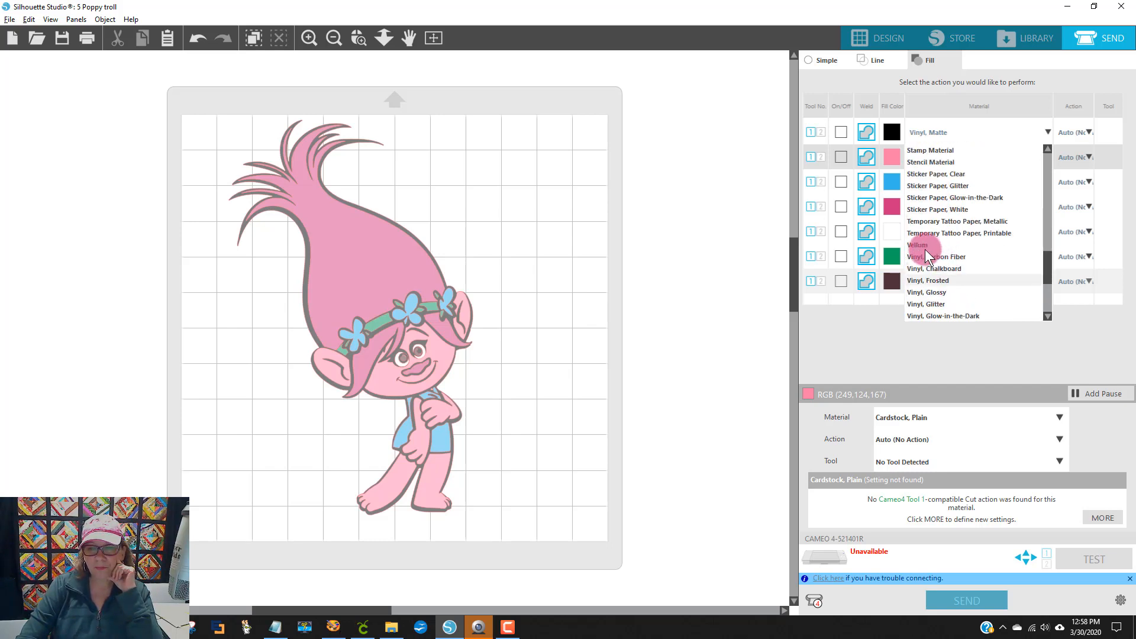
pyautogui.scroll(-1, 929, 300)
pyautogui.click(935, 292)
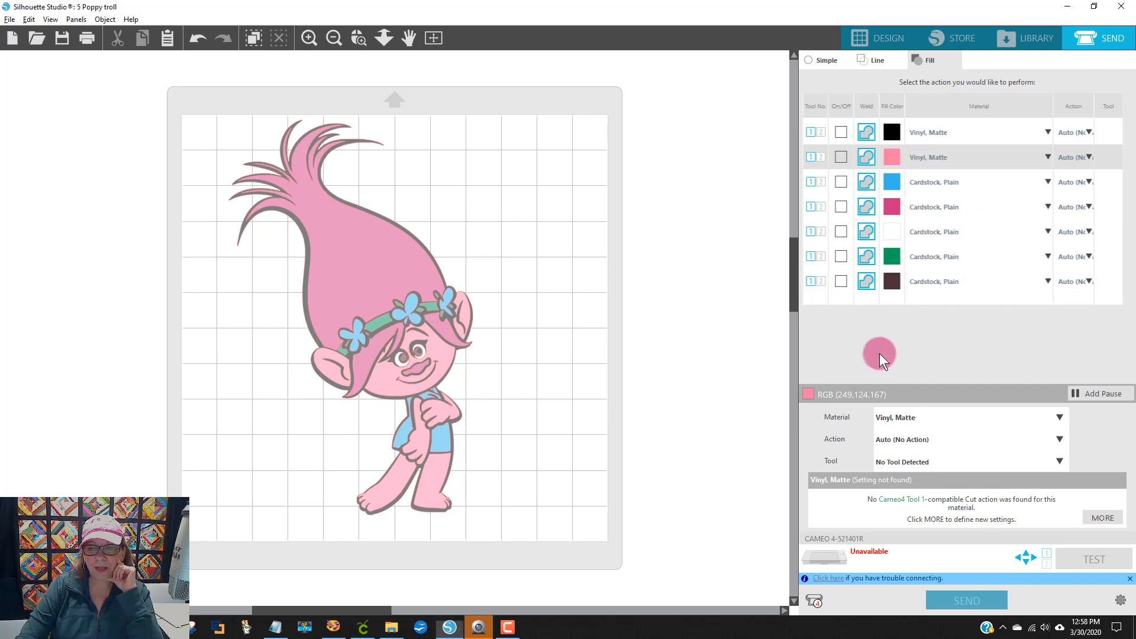
# Set the action of the black and light pink fills to Cut and assign the AutoBlade to light pink.
pyautogui.click(1091, 131)
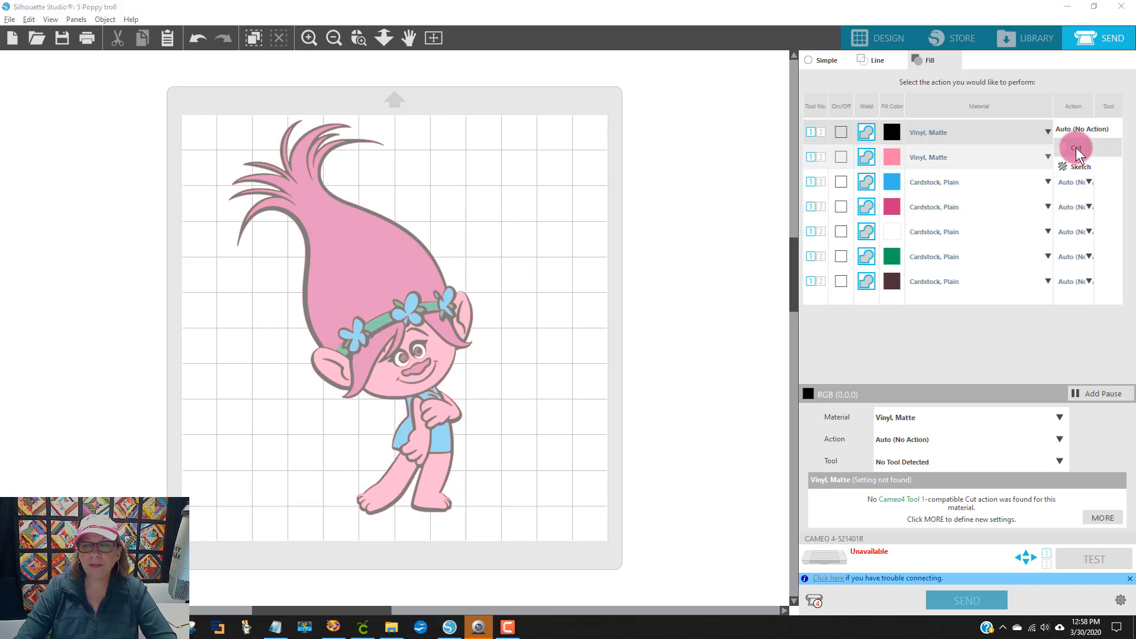
pyautogui.click(1075, 148)
pyautogui.click(1087, 155)
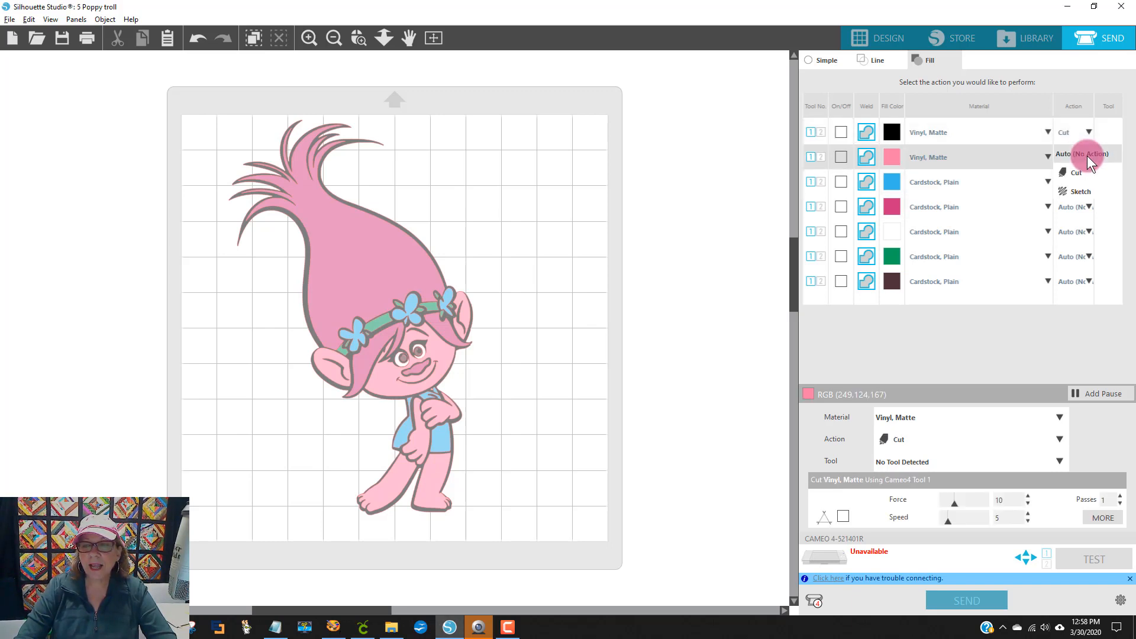
pyautogui.click(1076, 171)
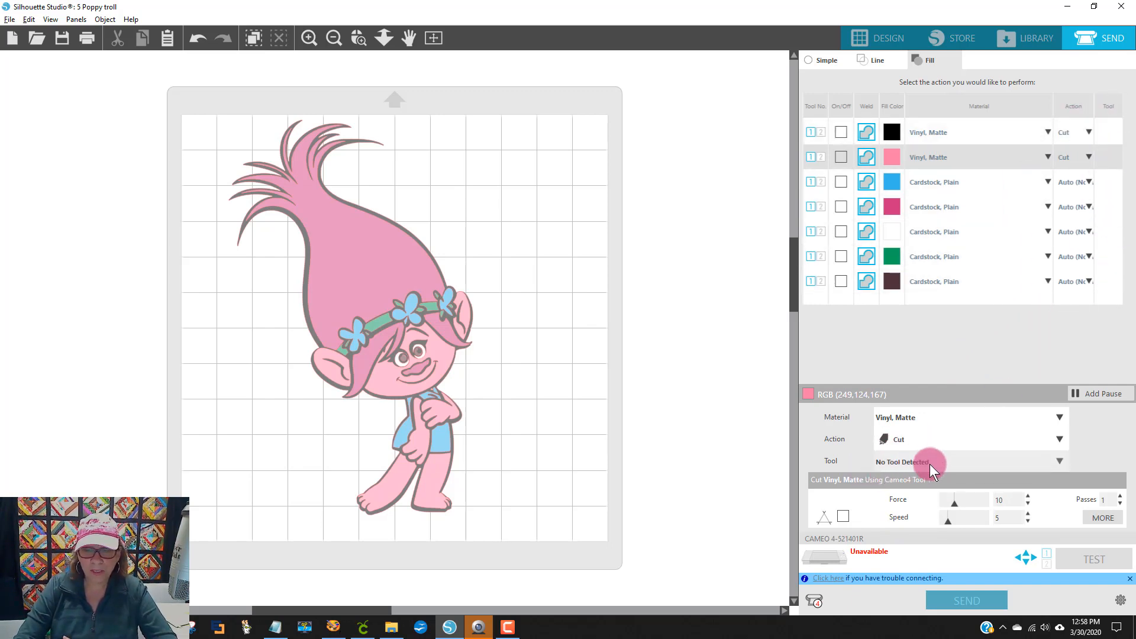
pyautogui.click(895, 461)
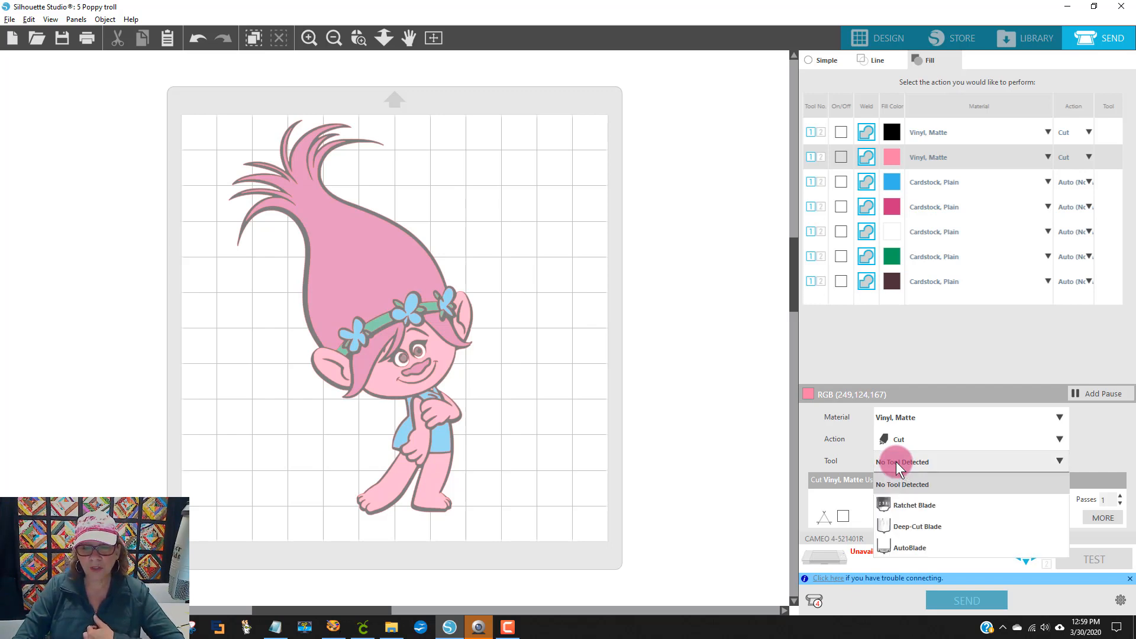
pyautogui.click(914, 549)
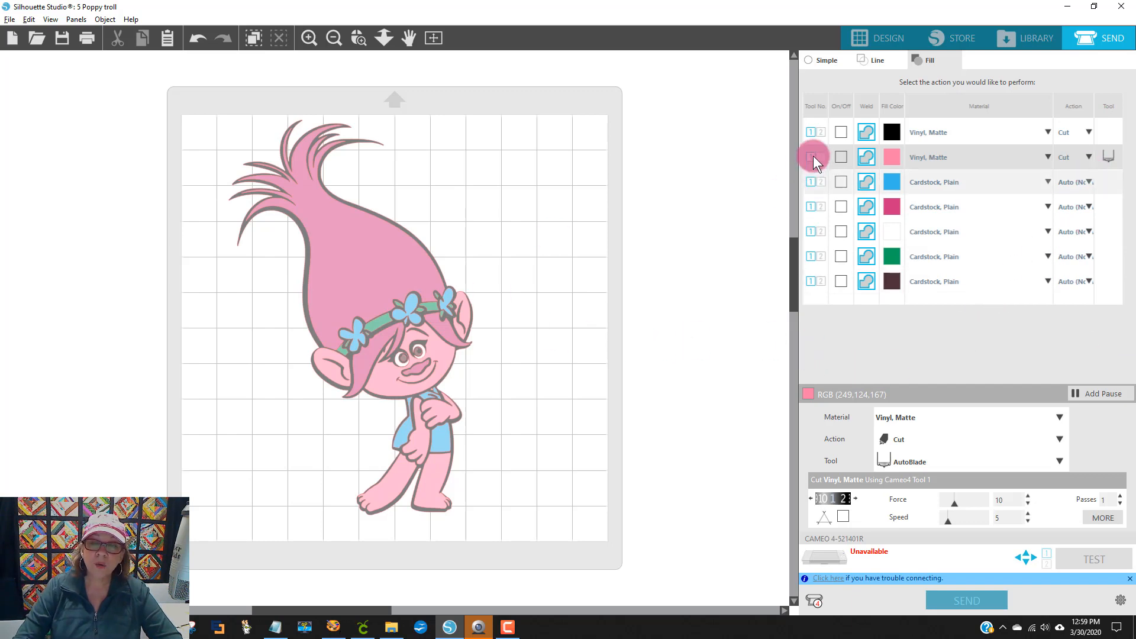
# Turn on cutting for the black fill and move the other coloured layers away from the black silhouette and eye pieces.
pyautogui.click(841, 132)
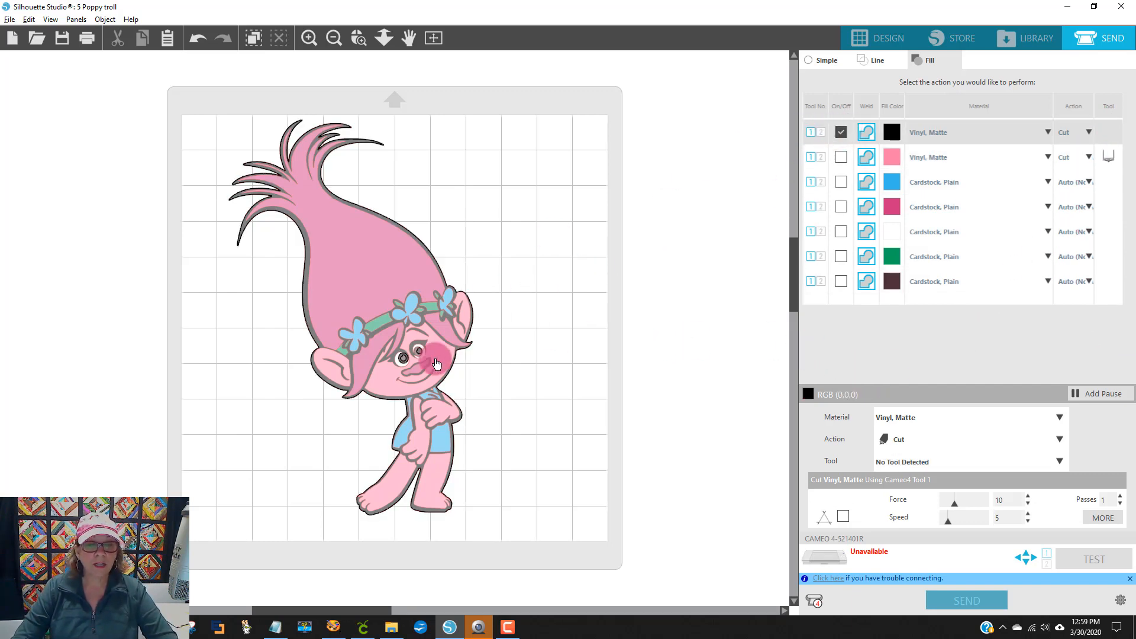
pyautogui.moveTo(368, 318); pyautogui.dragTo(547, 285)
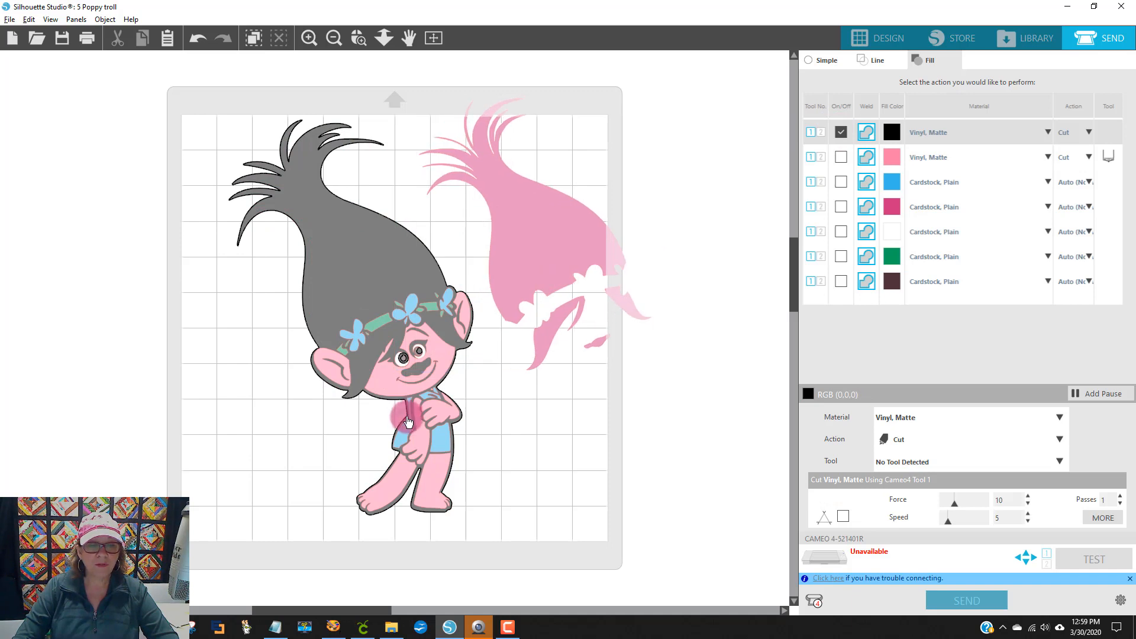
pyautogui.moveTo(438, 448); pyautogui.dragTo(588, 452)
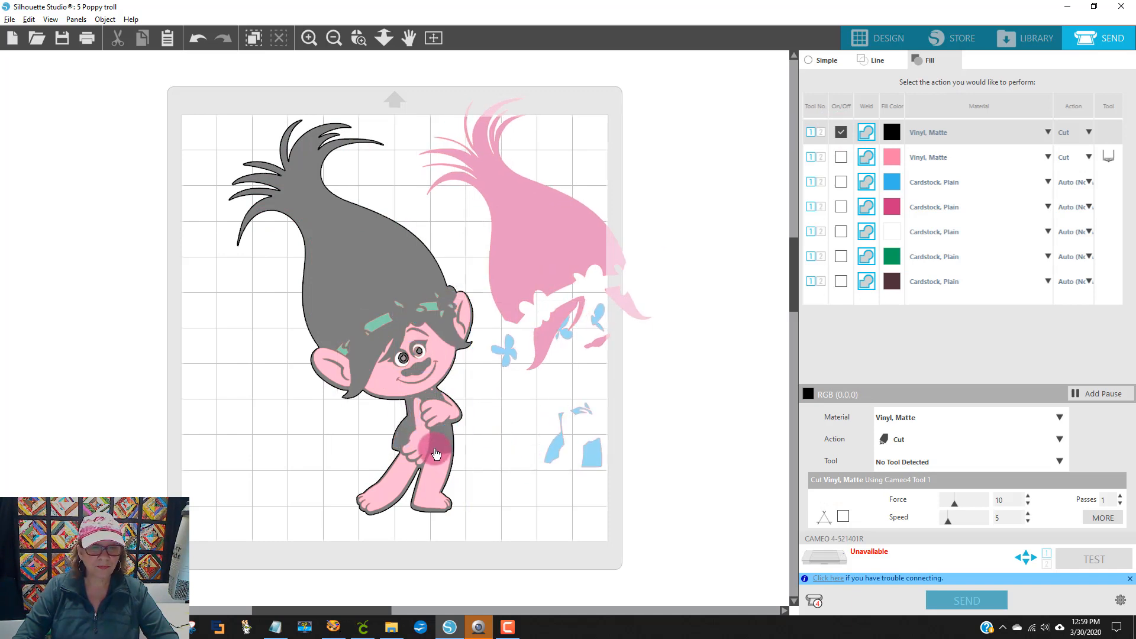
pyautogui.moveTo(369, 297); pyautogui.dragTo(300, 279)
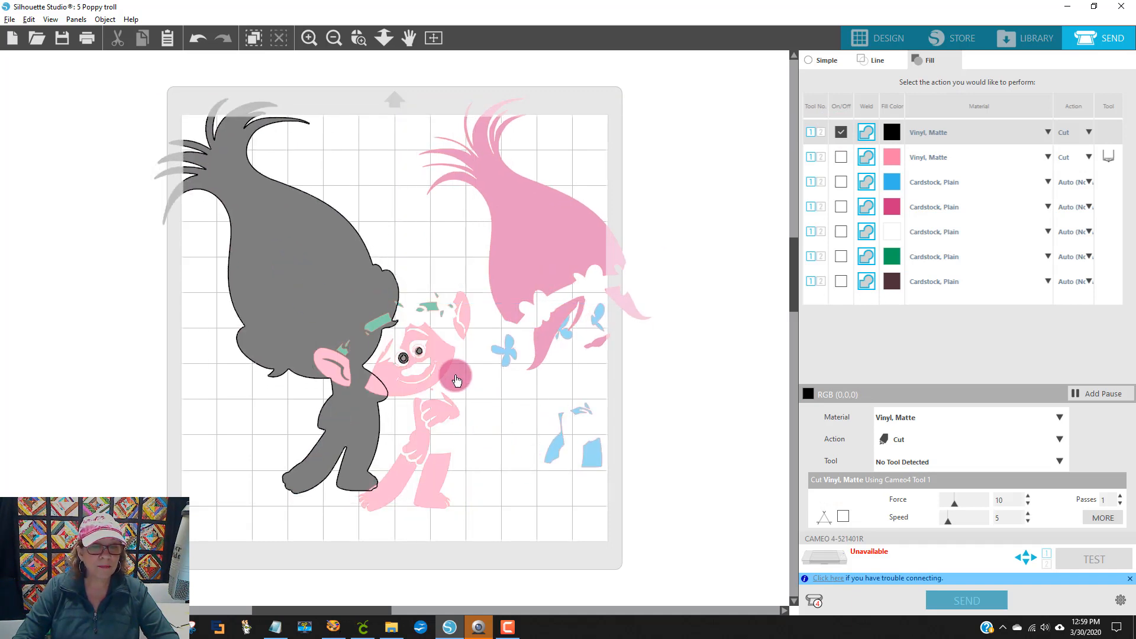
pyautogui.moveTo(451, 342); pyautogui.dragTo(579, 395)
pyautogui.moveTo(419, 356); pyautogui.dragTo(532, 220)
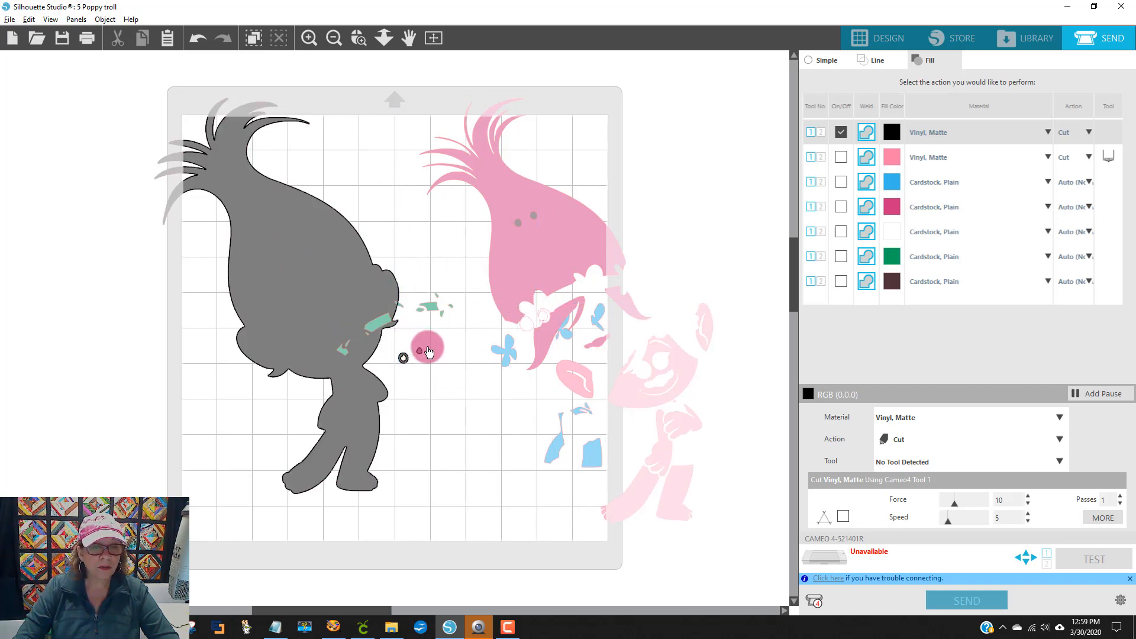
pyautogui.moveTo(429, 352); pyautogui.dragTo(395, 172)
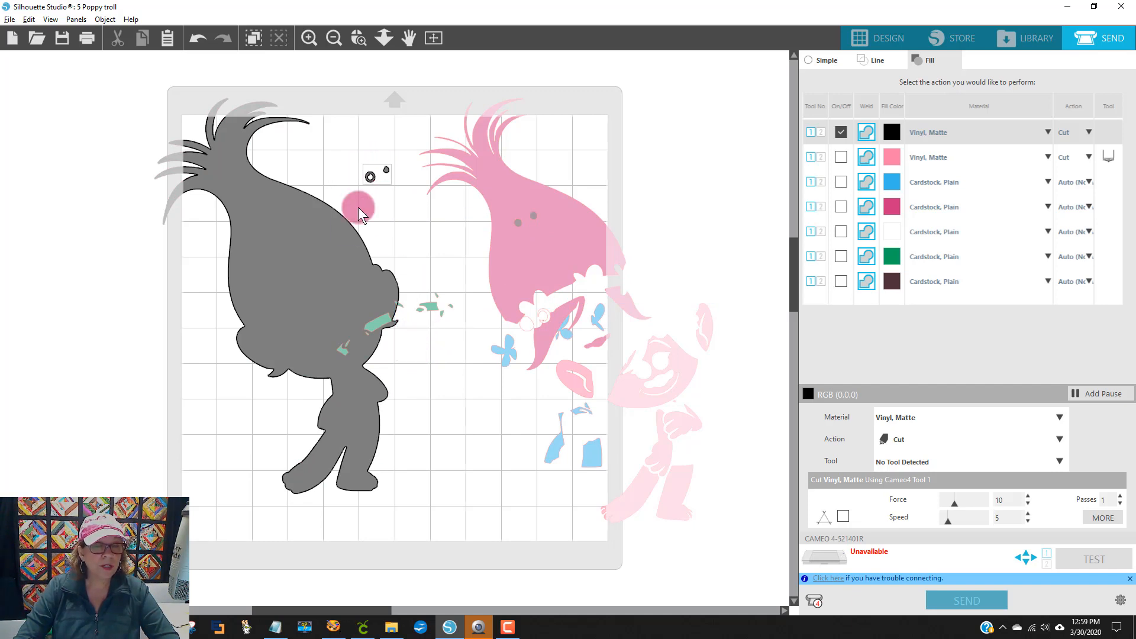
pyautogui.moveTo(358, 212); pyautogui.dragTo(609, 360)
pyautogui.click(540, 261)
pyautogui.click(769, 185)
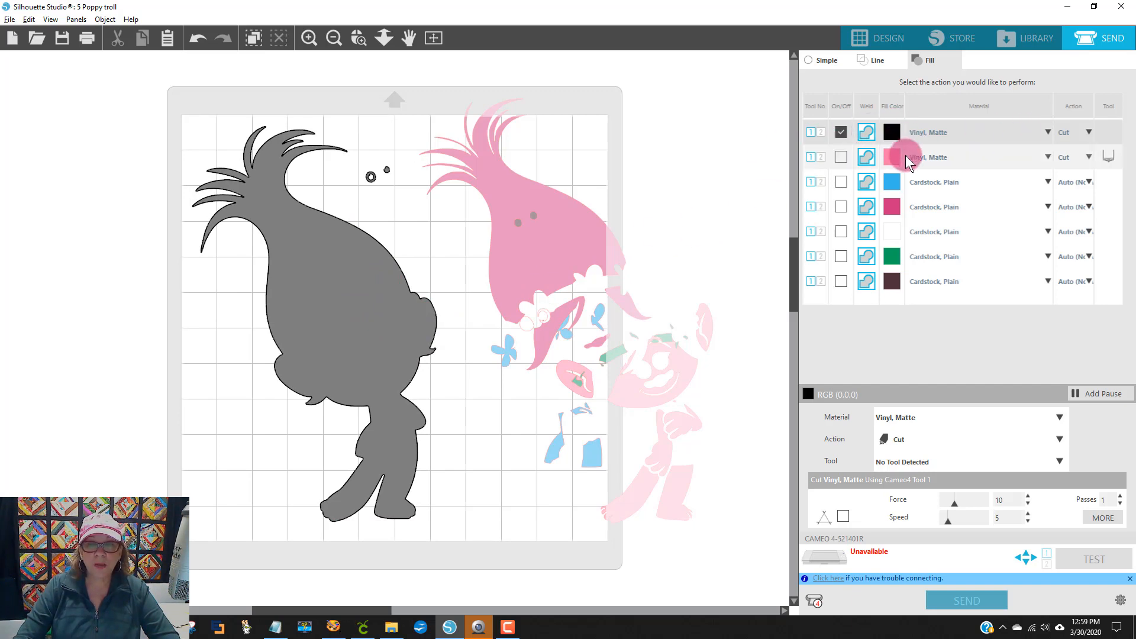
# Move the black silhouette and eye pieces off the mat and switch cutting from the black fill to light pink.
pyautogui.moveTo(373, 175); pyautogui.dragTo(98, 169)
pyautogui.moveTo(297, 261); pyautogui.dragTo(13, 261)
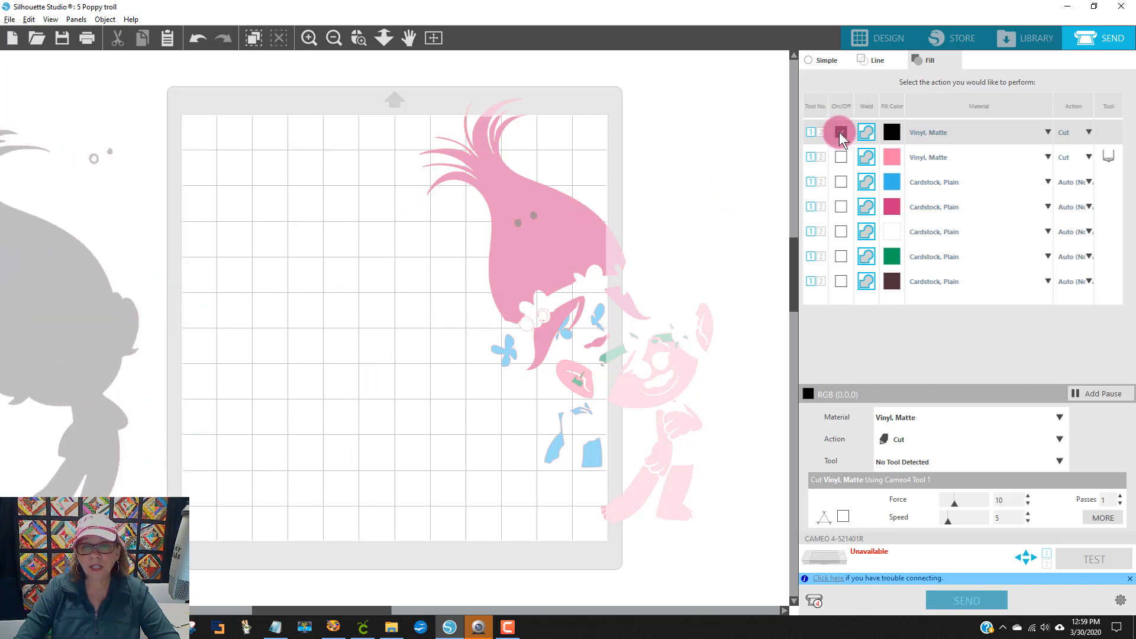
pyautogui.click(840, 157)
pyautogui.click(526, 530)
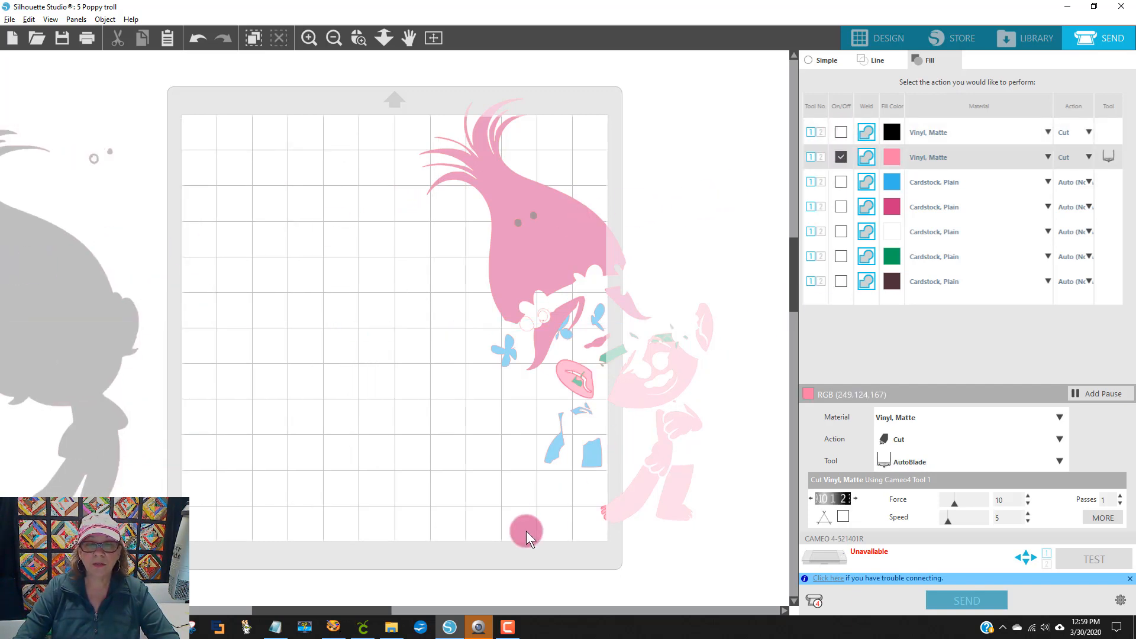
# Move the light pink skin layer fully onto the mat and reposition it within the cutting area.
pyautogui.moveTo(654, 380)
pyautogui.mouseDown()
pyautogui.moveTo(620, 400)
pyautogui.moveTo(396, 356)
pyautogui.moveTo(352, 308)
pyautogui.moveTo(297, 399)
pyautogui.moveTo(409, 391)
pyautogui.mouseUp()
pyautogui.click(370, 420)
pyautogui.click(442, 423)
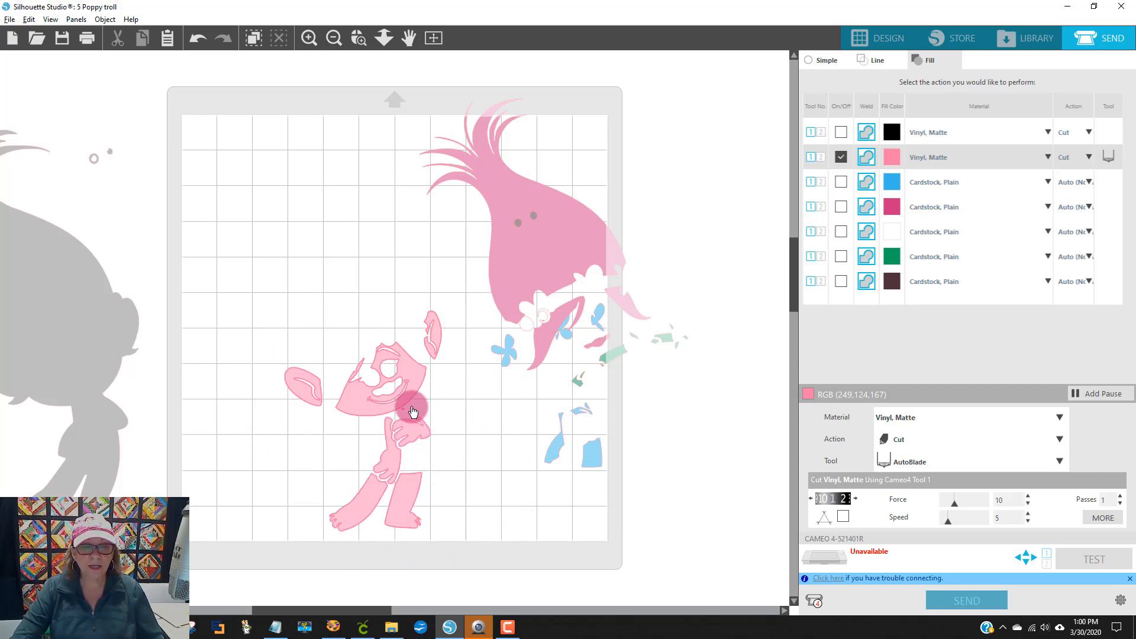
pyautogui.moveTo(413, 393)
pyautogui.mouseDown()
pyautogui.moveTo(380, 261)
pyautogui.moveTo(356, 226)
pyautogui.moveTo(388, 230)
pyautogui.moveTo(357, 329)
pyautogui.moveTo(532, 410)
pyautogui.moveTo(569, 400)
pyautogui.mouseUp()
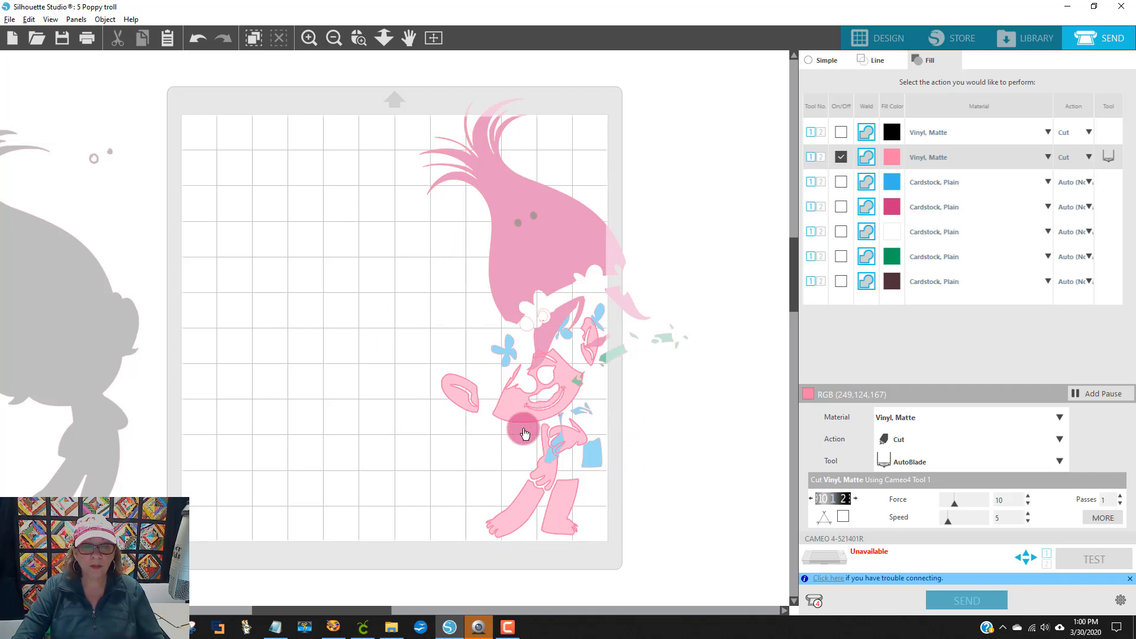
# Replace the light pink skin layer on the mat with the dark pink hair layer and turn off light pink cutting.
pyautogui.moveTo(523, 422); pyautogui.dragTo(72, 289)
pyautogui.click(840, 157)
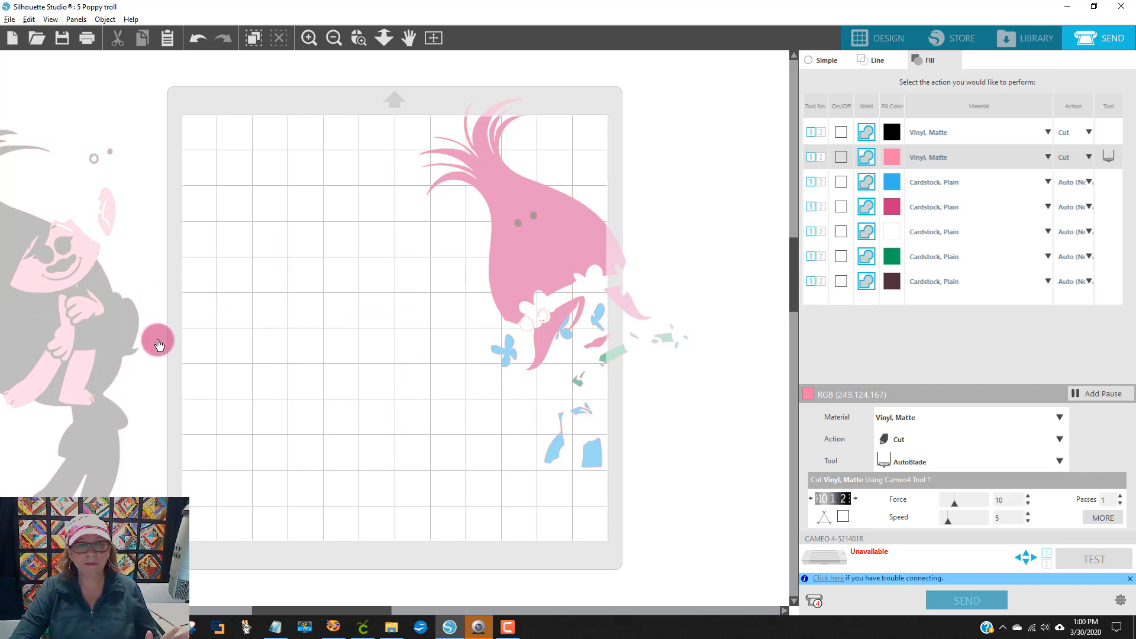
pyautogui.moveTo(532, 251); pyautogui.dragTo(331, 285)
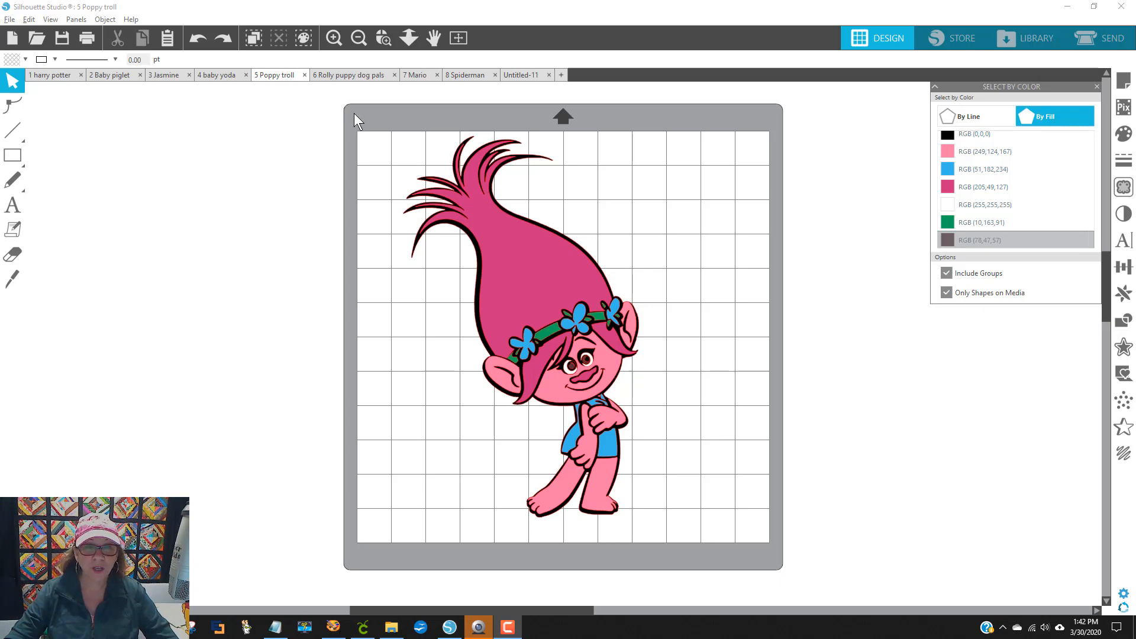
# Select all layers of the reassembled troll on the mat and group them.
pyautogui.moveTo(354, 112); pyautogui.dragTo(725, 521)
pyautogui.rightClick(583, 431)
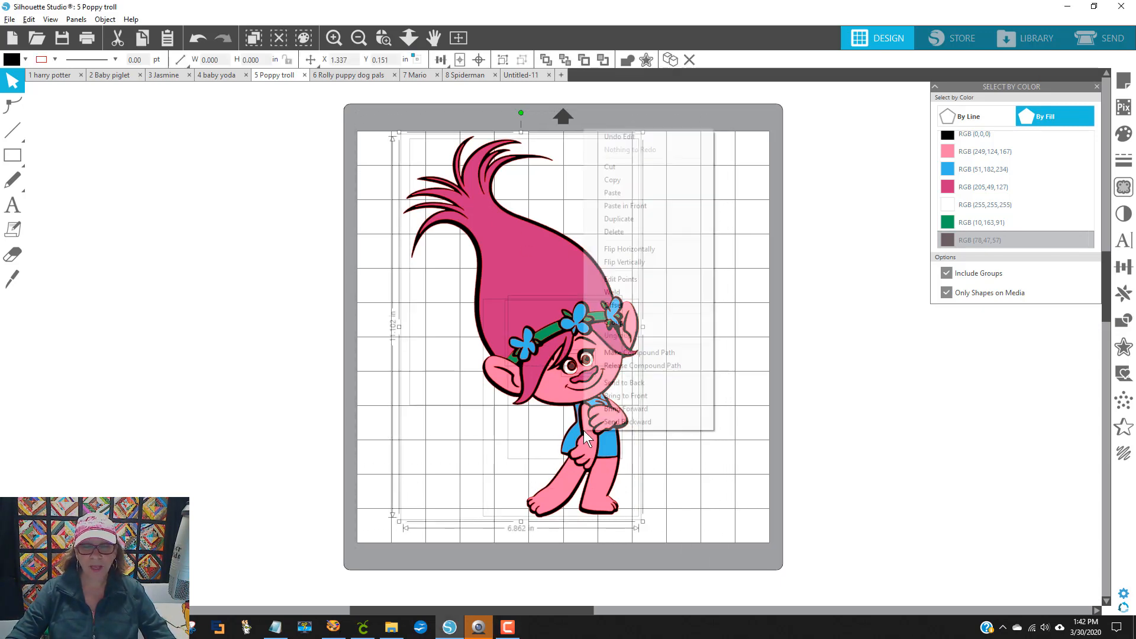
pyautogui.click(615, 322)
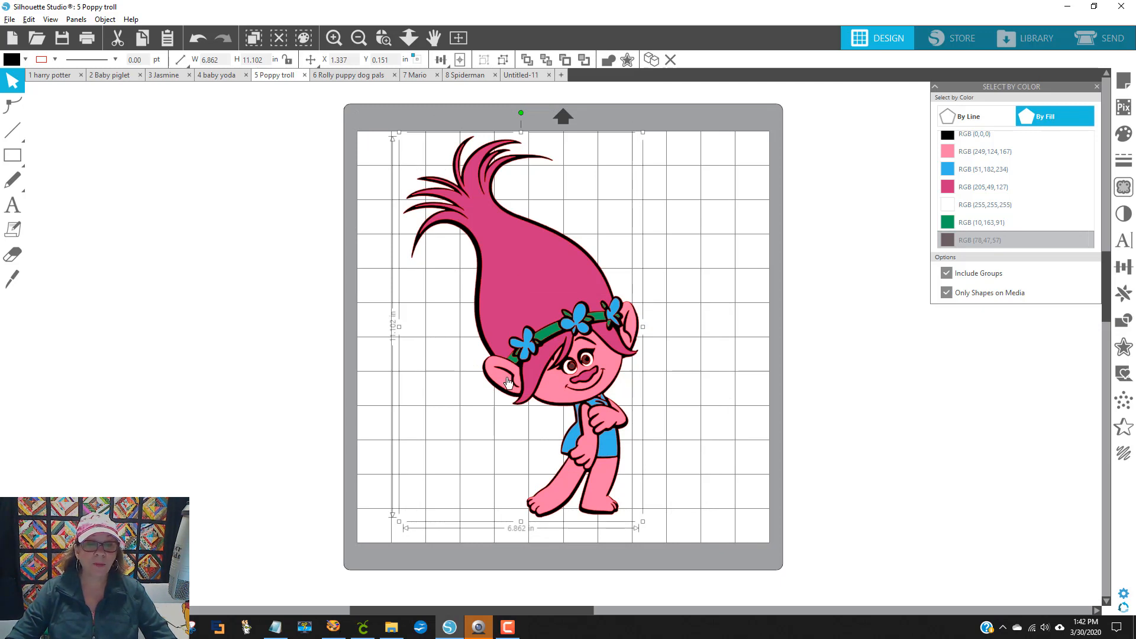
# Check which file types are offered for saving the selected troll to the hard drive, without saving it.
pyautogui.click(10, 19)
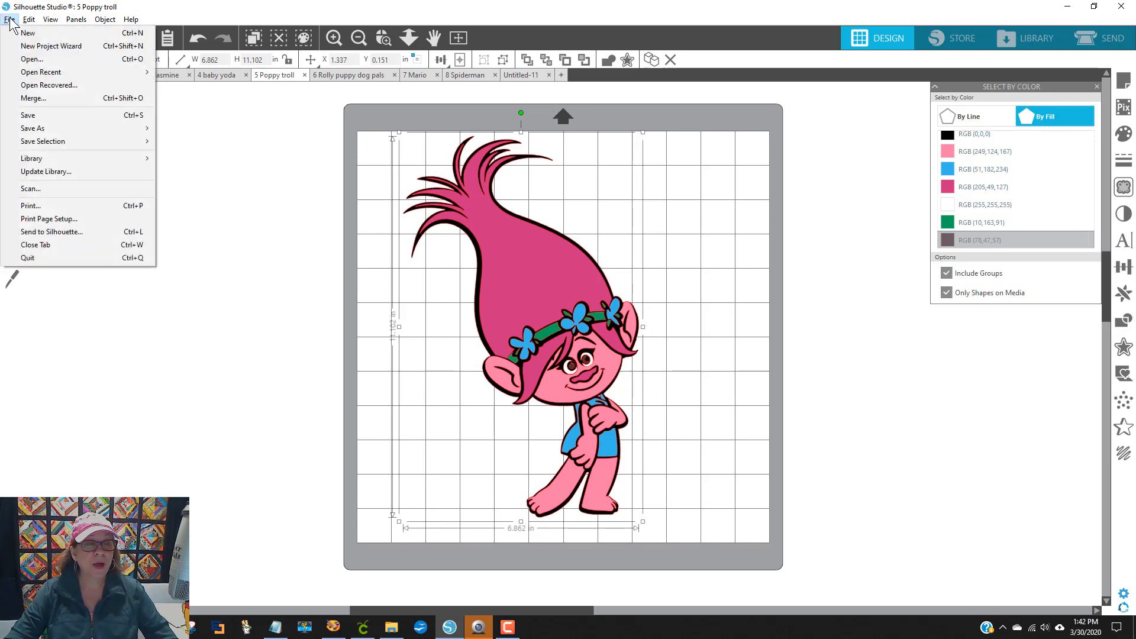
pyautogui.moveTo(73, 142)
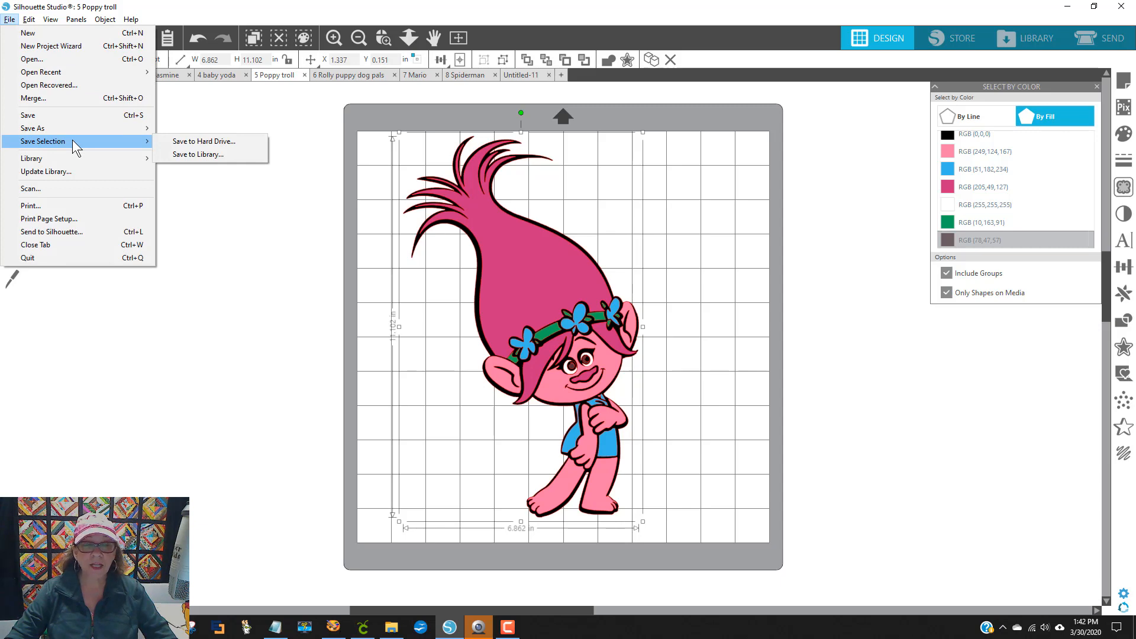
pyautogui.click(235, 140)
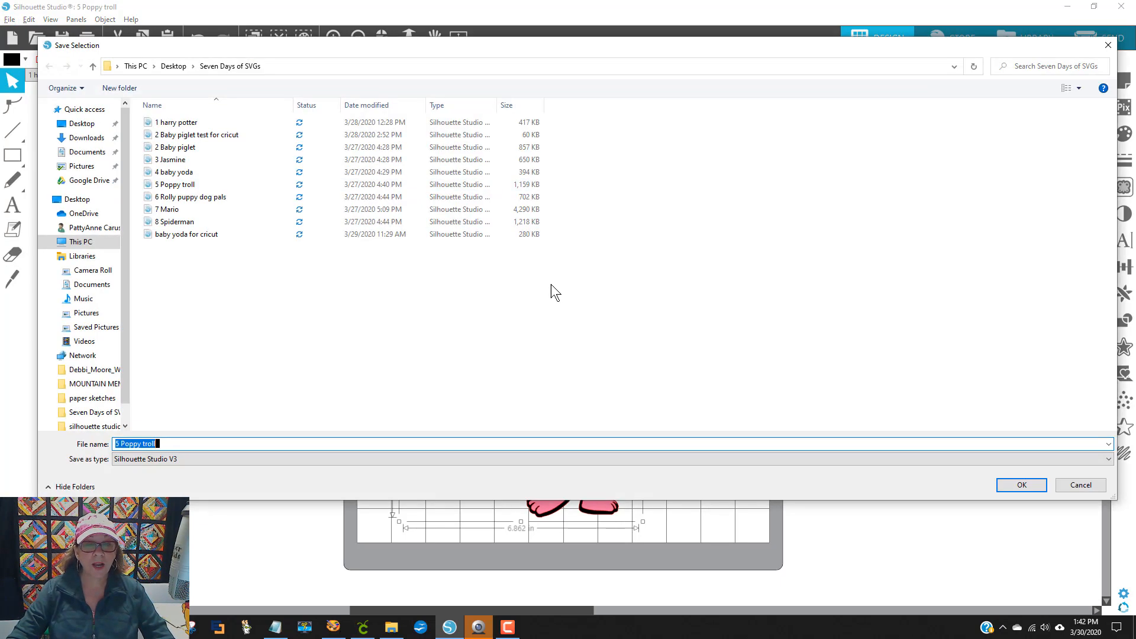
pyautogui.click(182, 460)
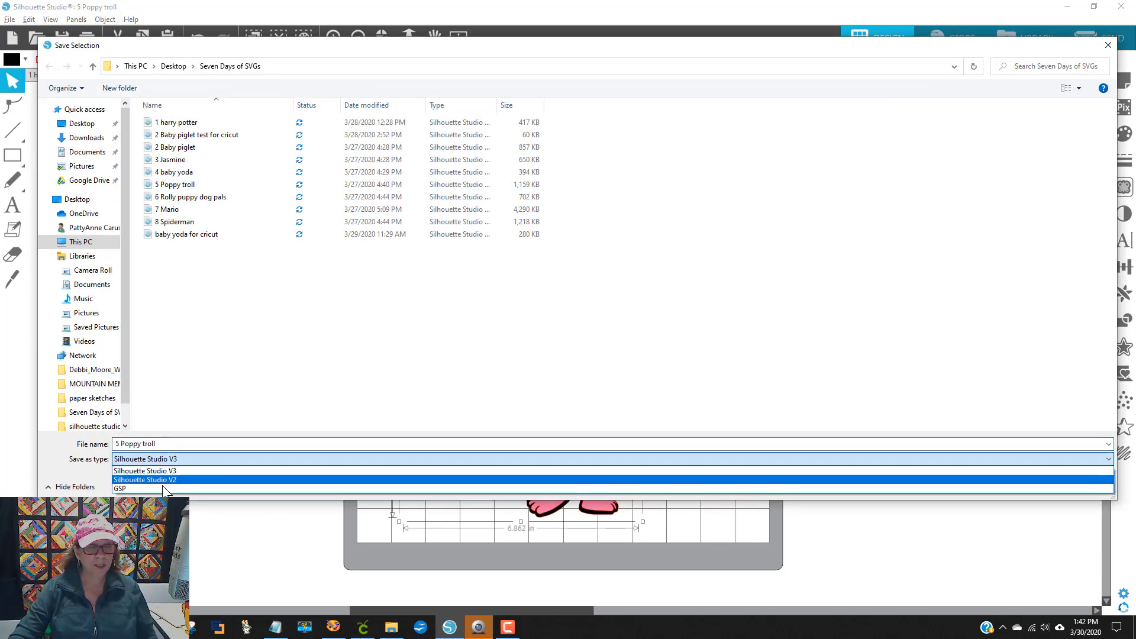
pyautogui.click(365, 50)
pyautogui.moveTo(400, 40); pyautogui.dragTo(543, 7)
pyautogui.click(351, 421)
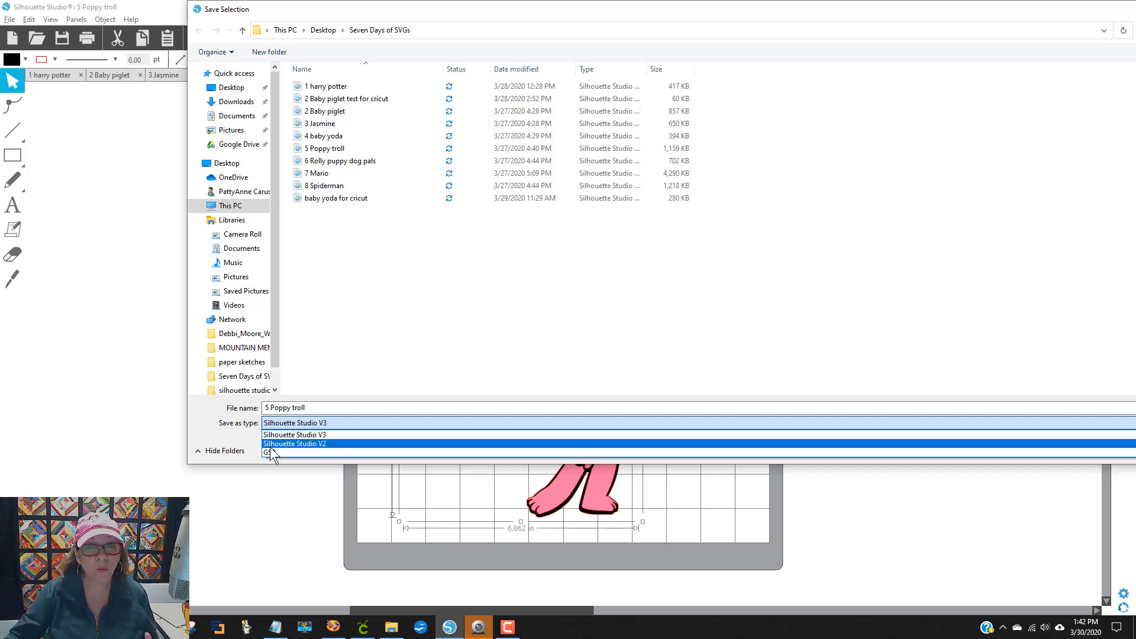
pyautogui.click(985, 9)
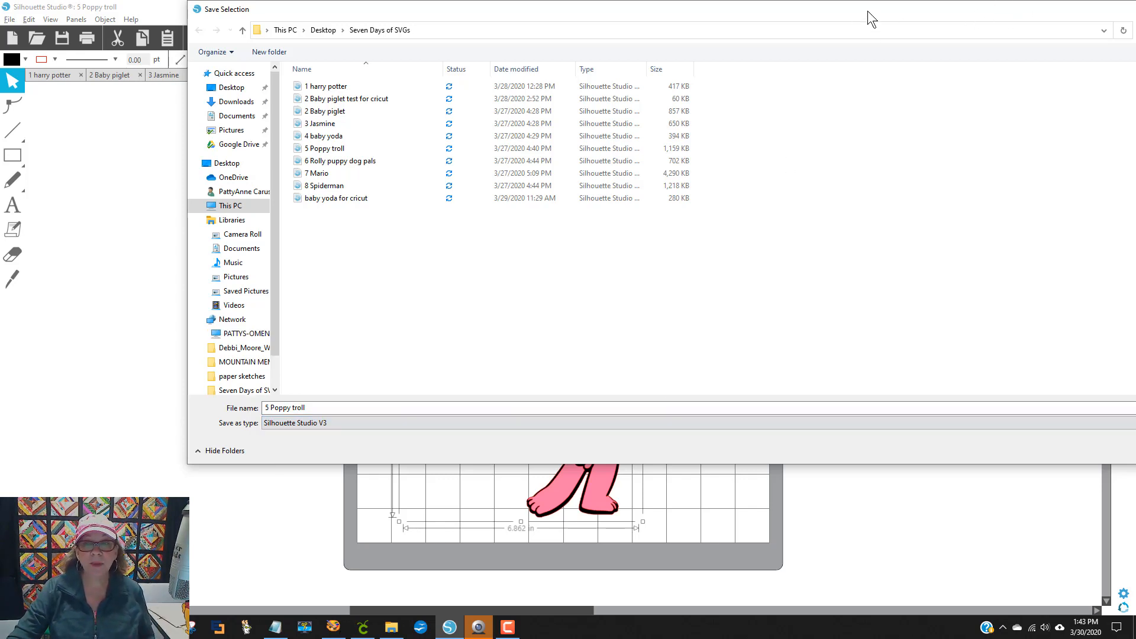
pyautogui.moveTo(867, 11); pyautogui.dragTo(712, 30)
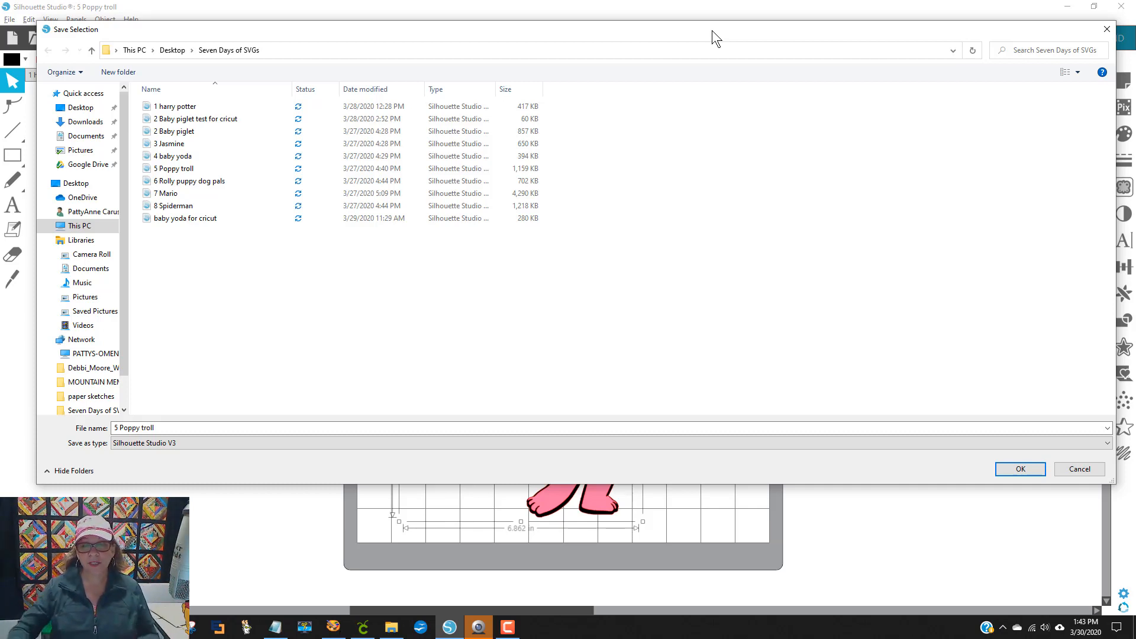
pyautogui.click(1083, 470)
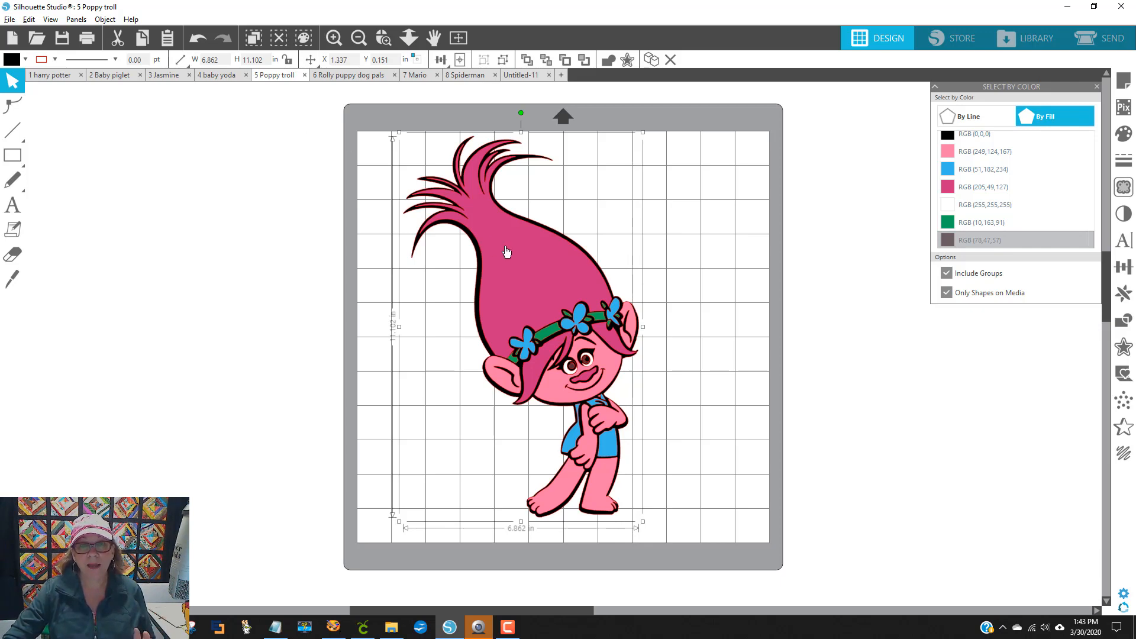
# Switch the program's view from Standard Edition to Business Edition.
pyautogui.click(131, 19)
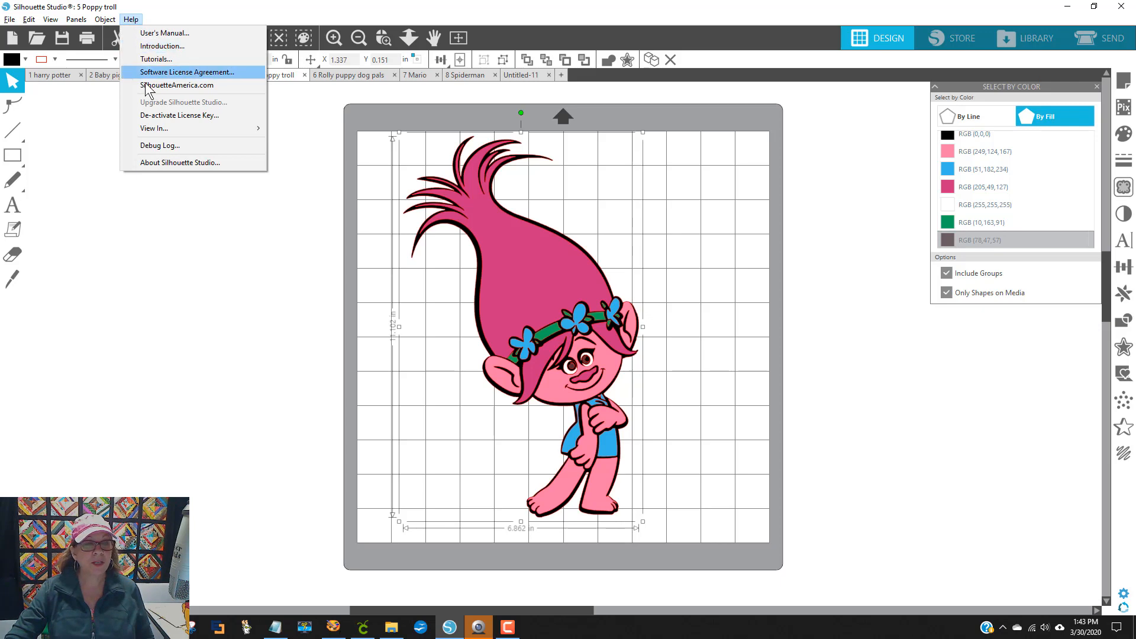
pyautogui.moveTo(167, 130)
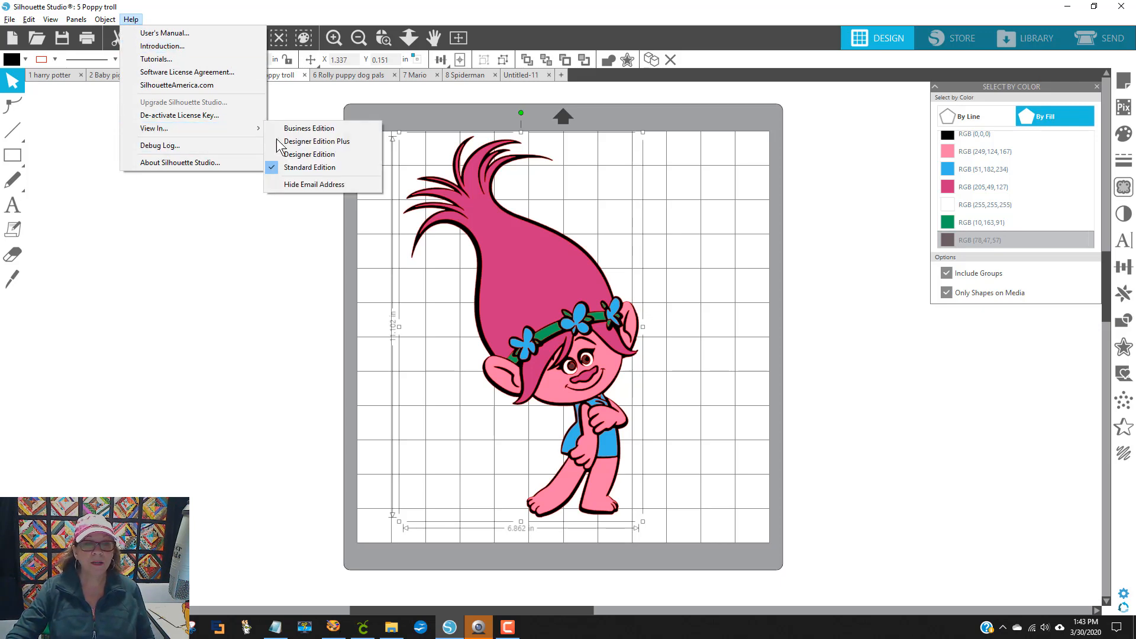
pyautogui.click(318, 135)
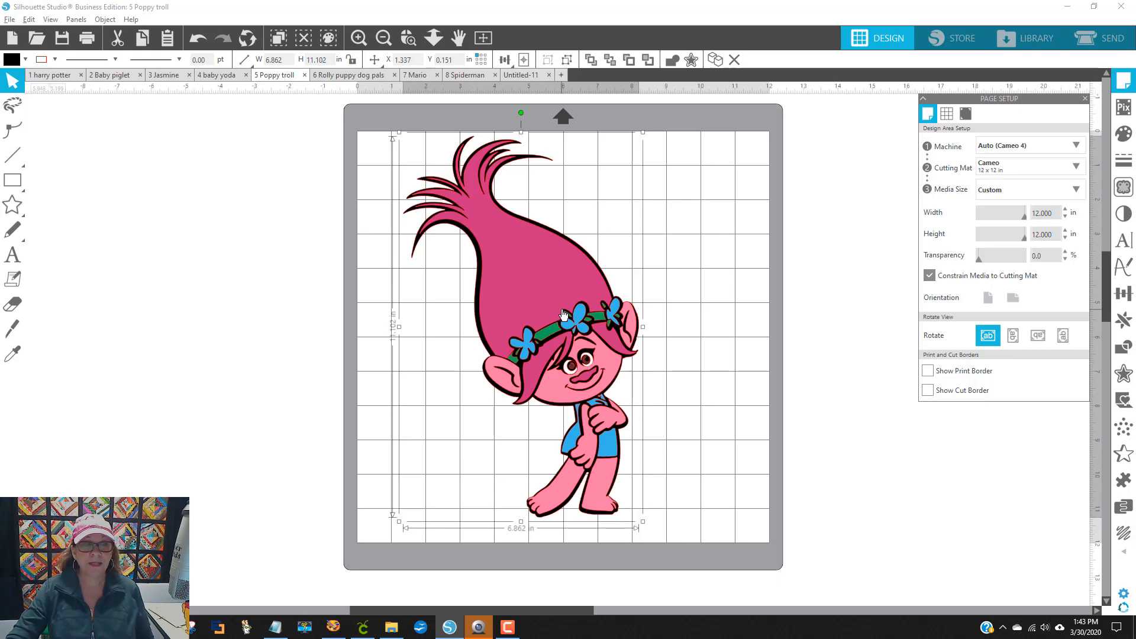
# Save the selected troll to the hard drive as an SVG named "5 Poppy troll for cricut" in the Seven Days of SVGs folder.
pyautogui.click(9, 19)
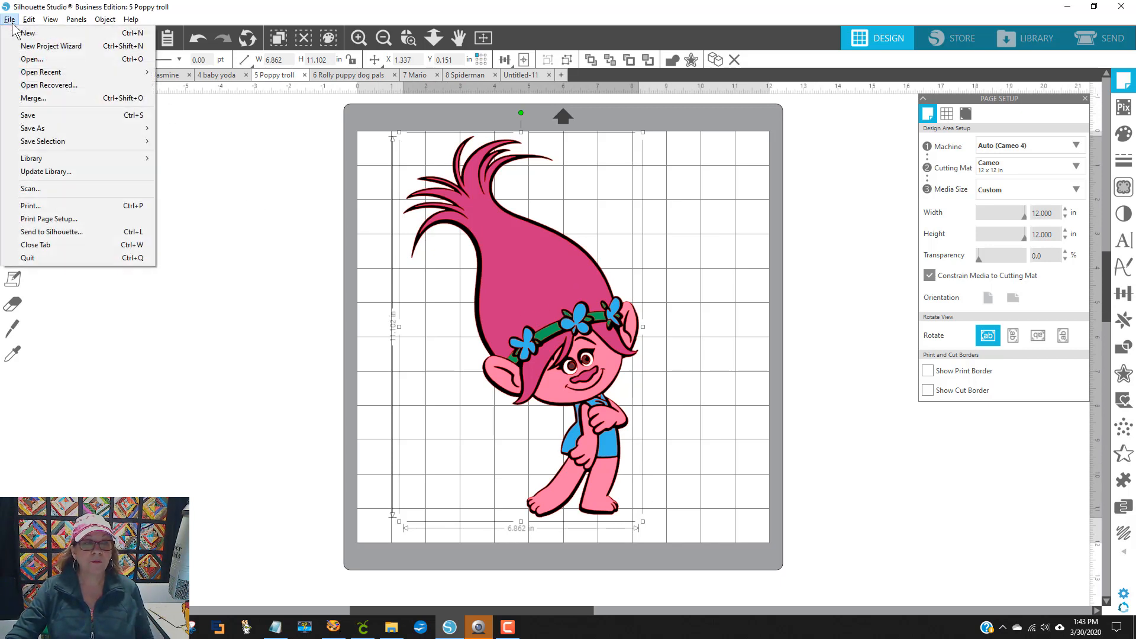
pyautogui.moveTo(45, 141)
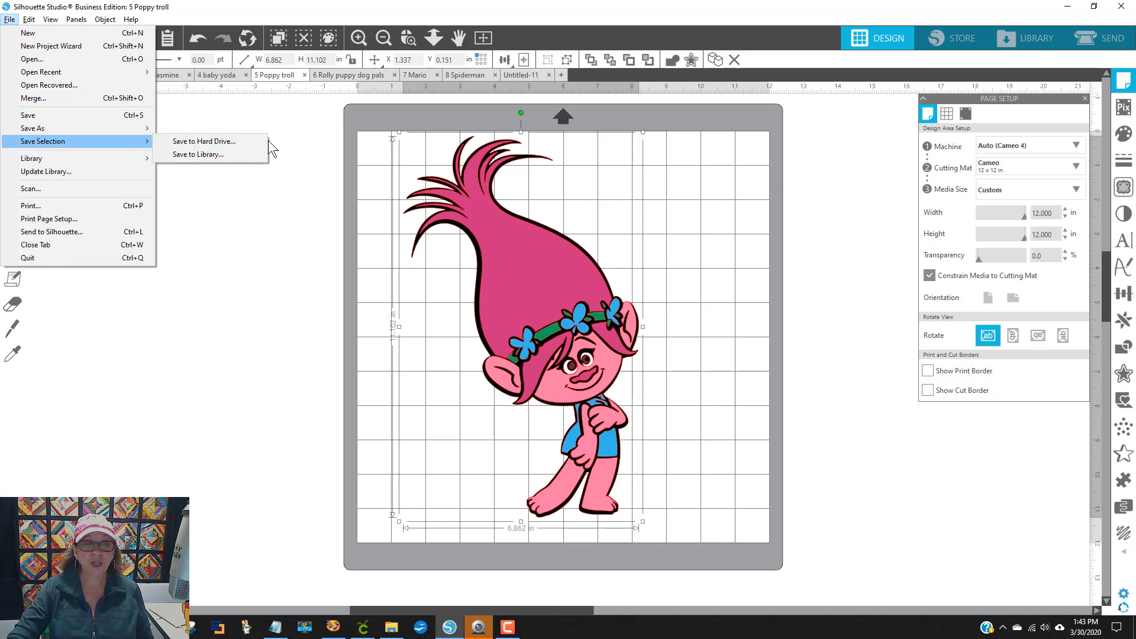
pyautogui.click(263, 141)
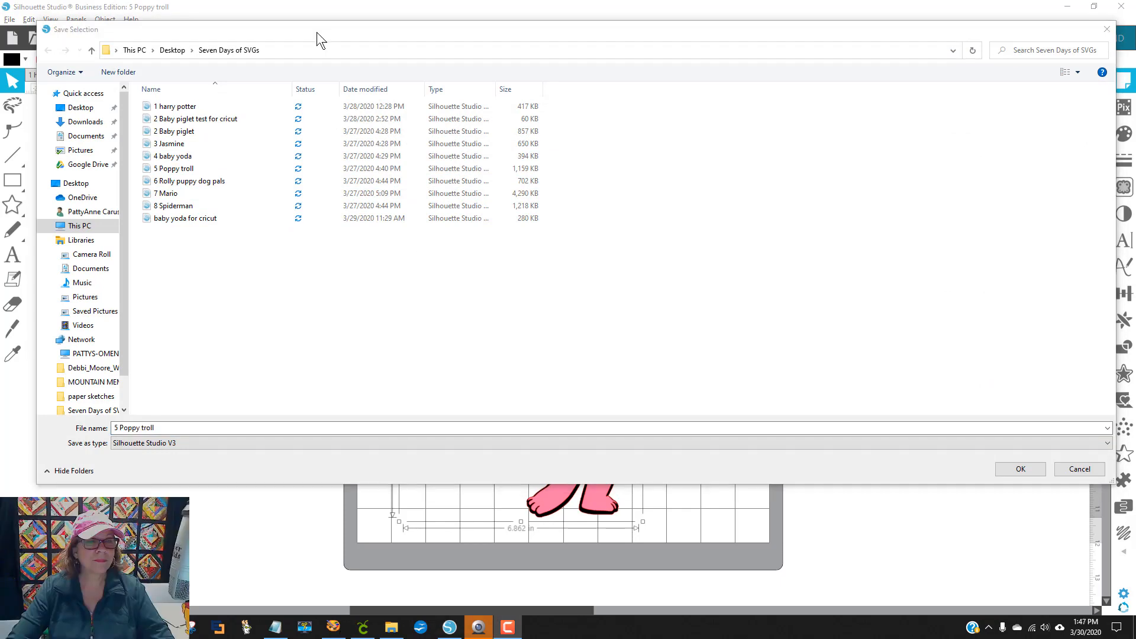
pyautogui.moveTo(317, 35); pyautogui.dragTo(324, 15)
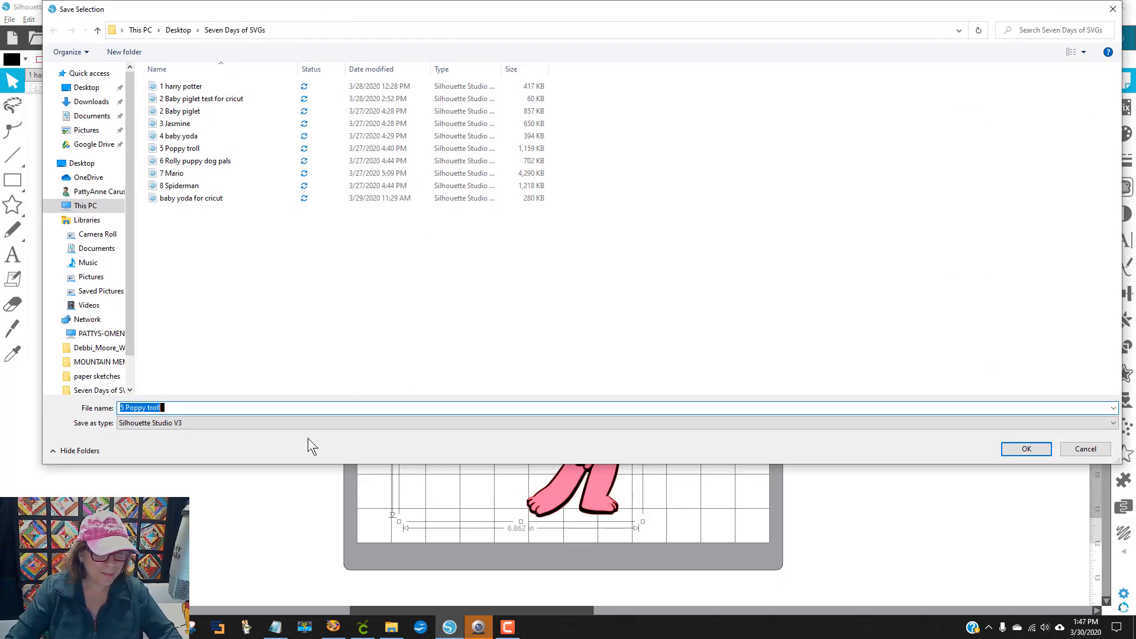
pyautogui.click(233, 421)
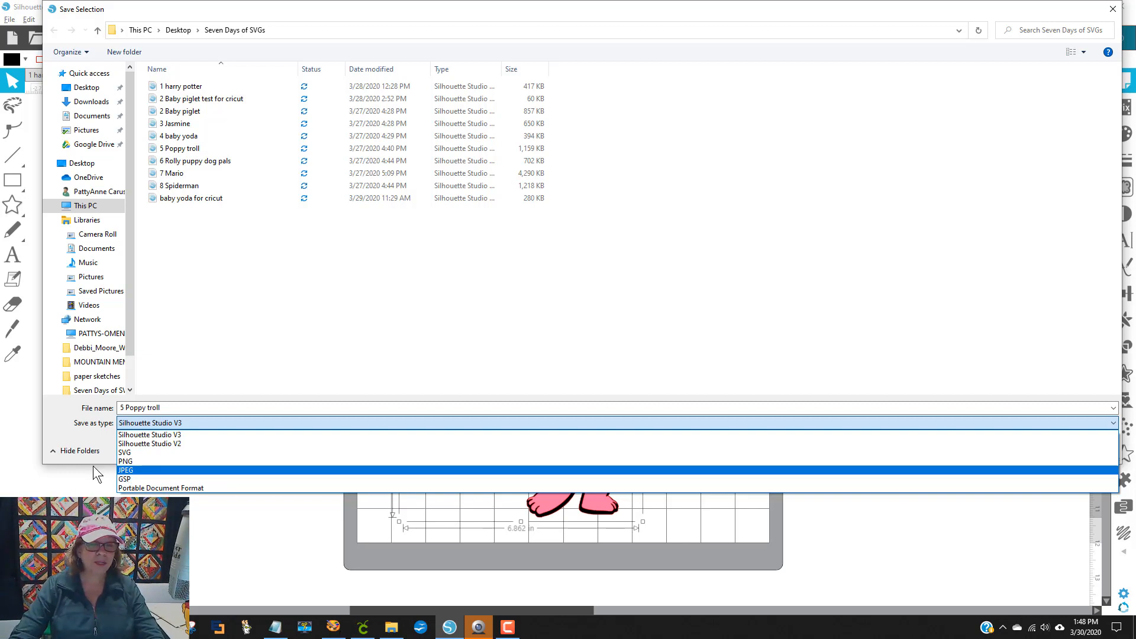
pyautogui.click(147, 452)
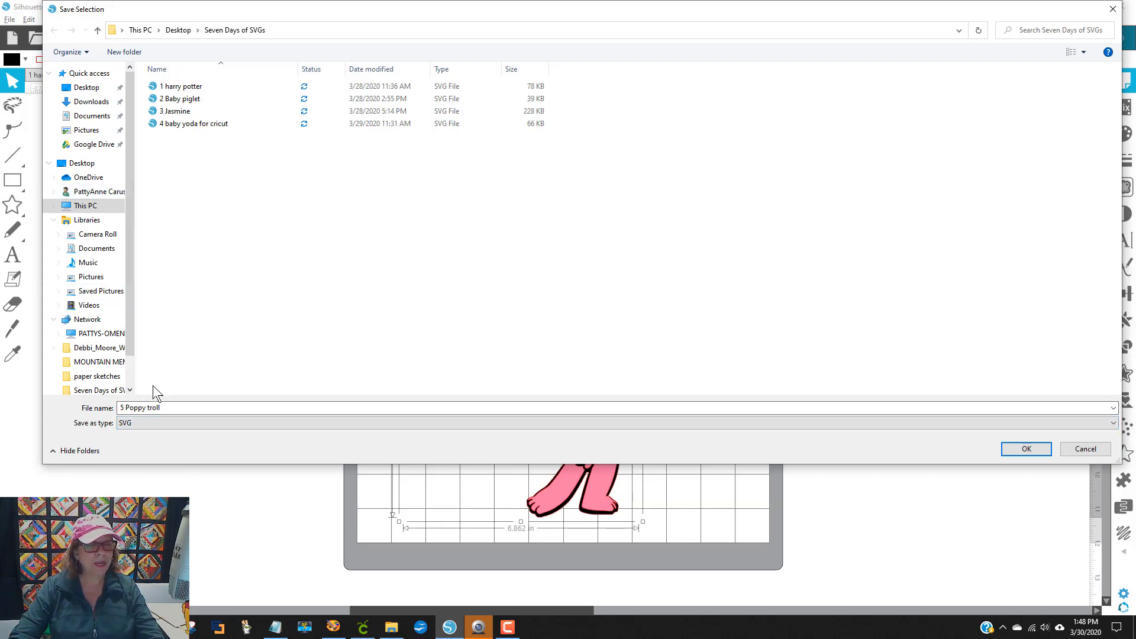
pyautogui.click(169, 408)
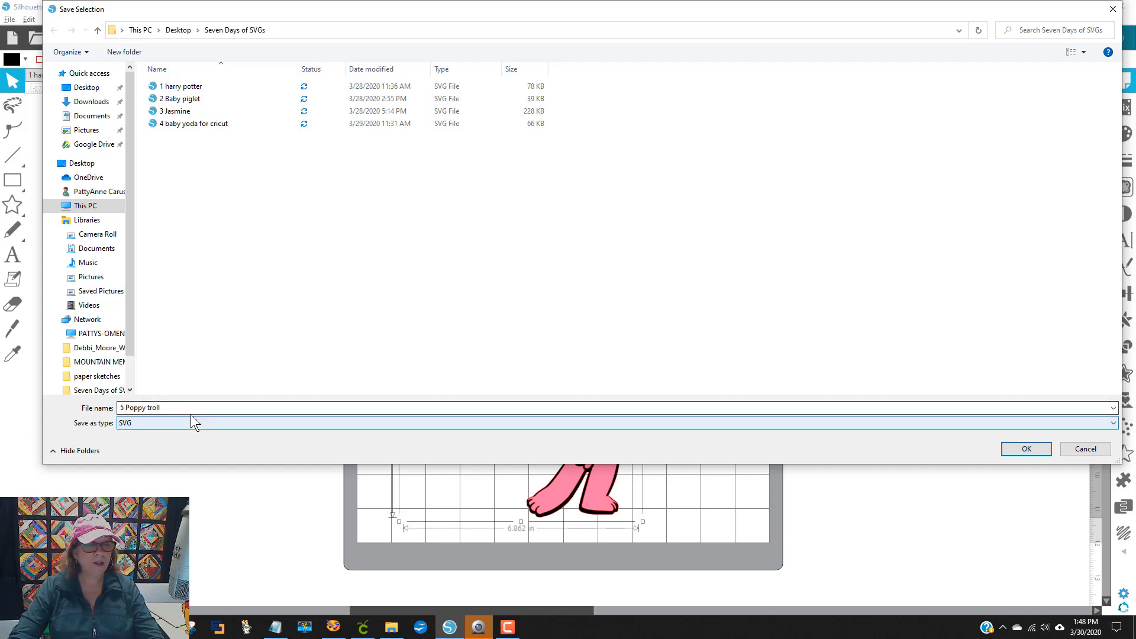
pyautogui.click(171, 407)
pyautogui.click(173, 407)
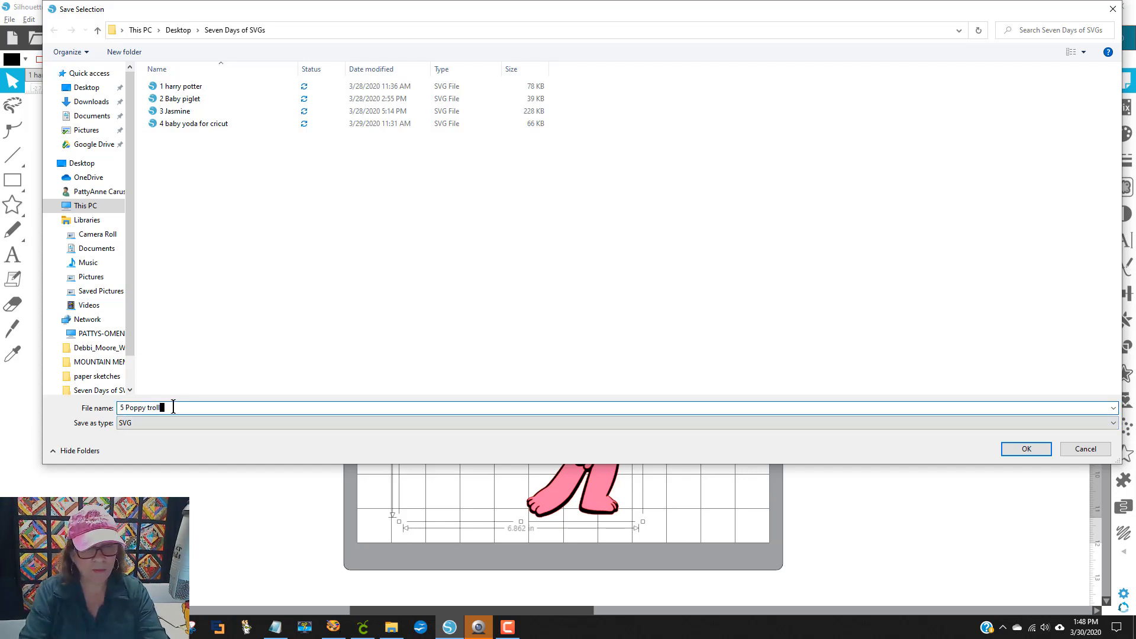
pyautogui.write('for cricut')
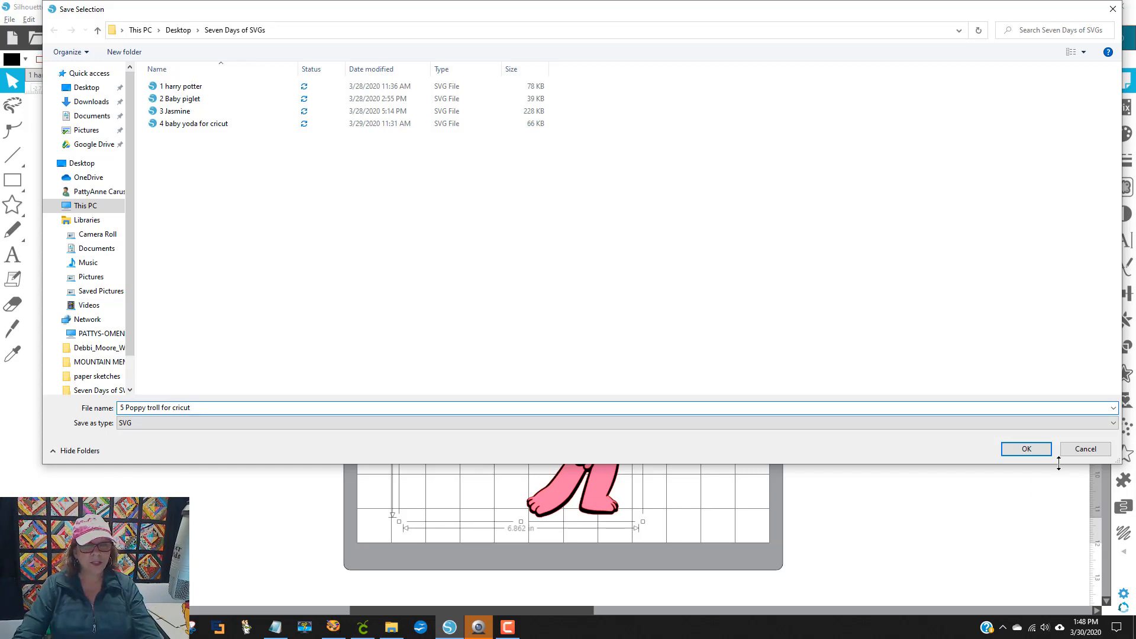
pyautogui.click(1019, 453)
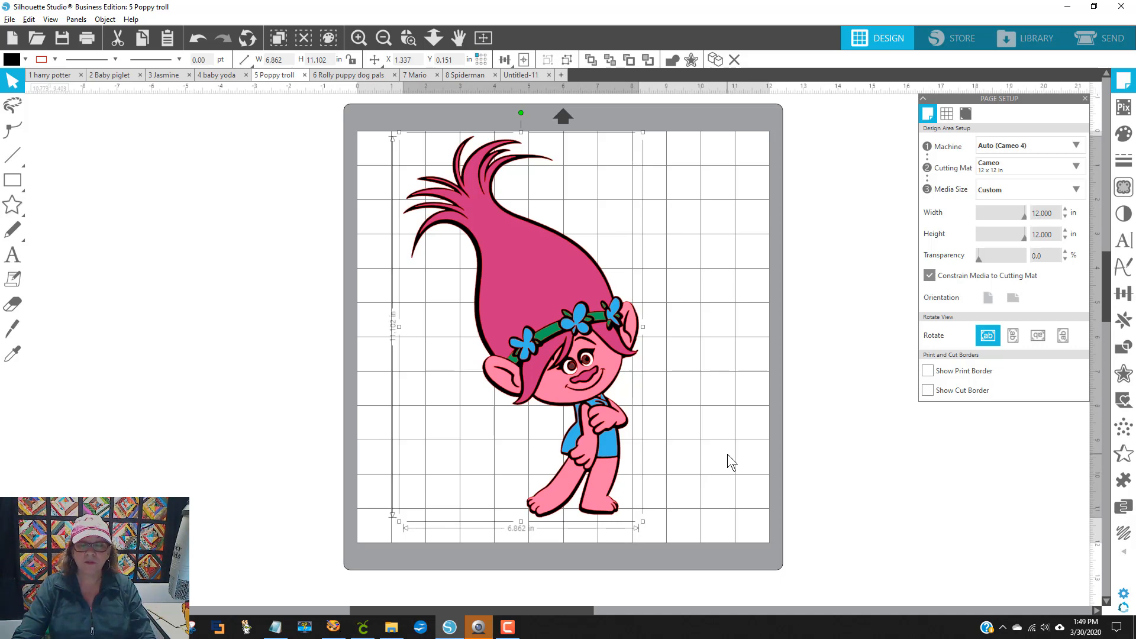
# Switch to Cricut Design Space, replace the unsaved baby yoda project with a new one, and start an image upload.
pyautogui.click(370, 629)
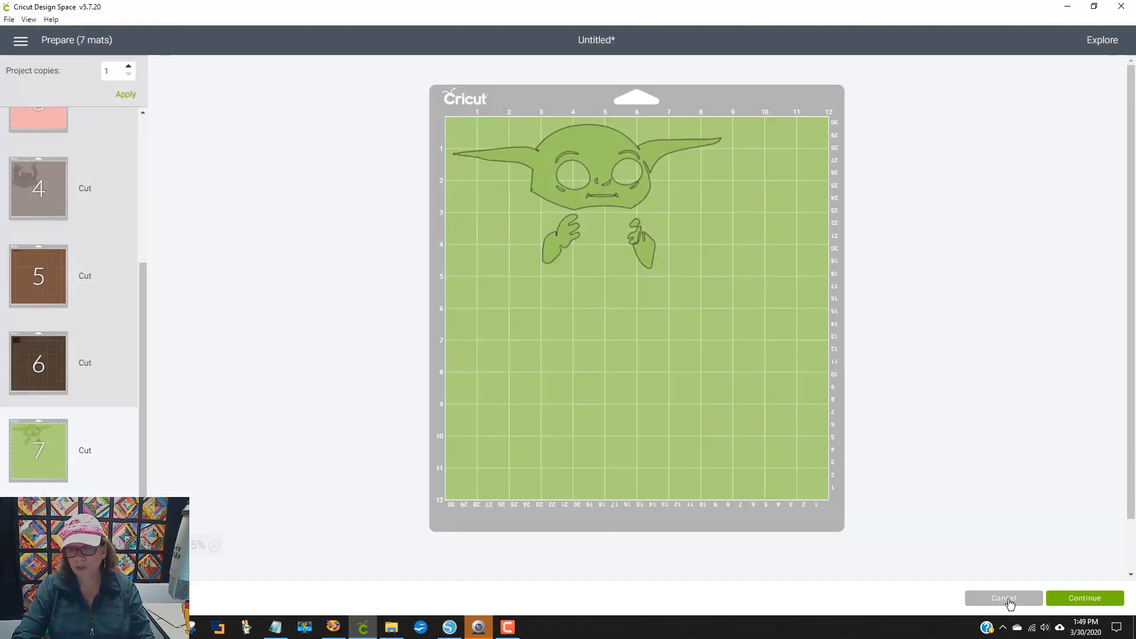
pyautogui.click(1004, 599)
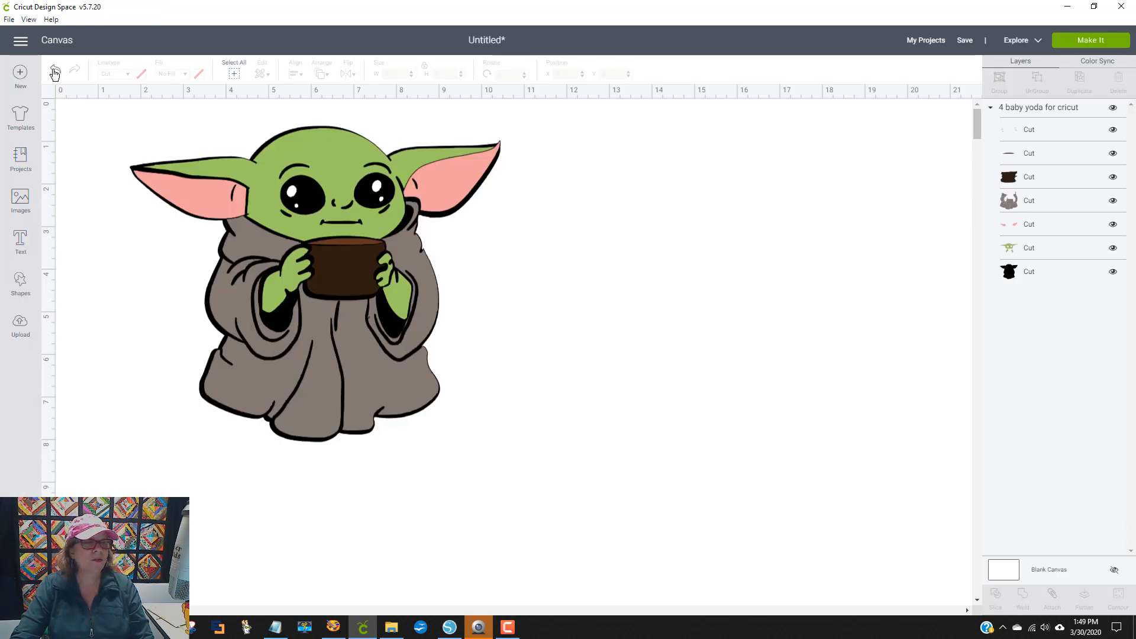
pyautogui.click(18, 78)
pyautogui.click(588, 61)
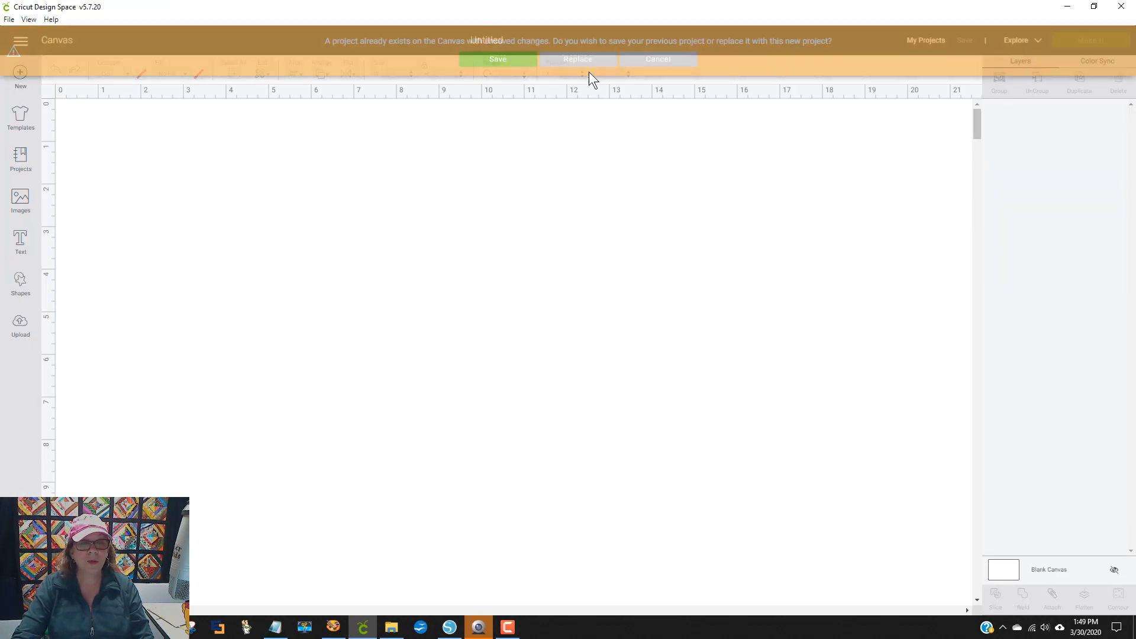
pyautogui.click(20, 326)
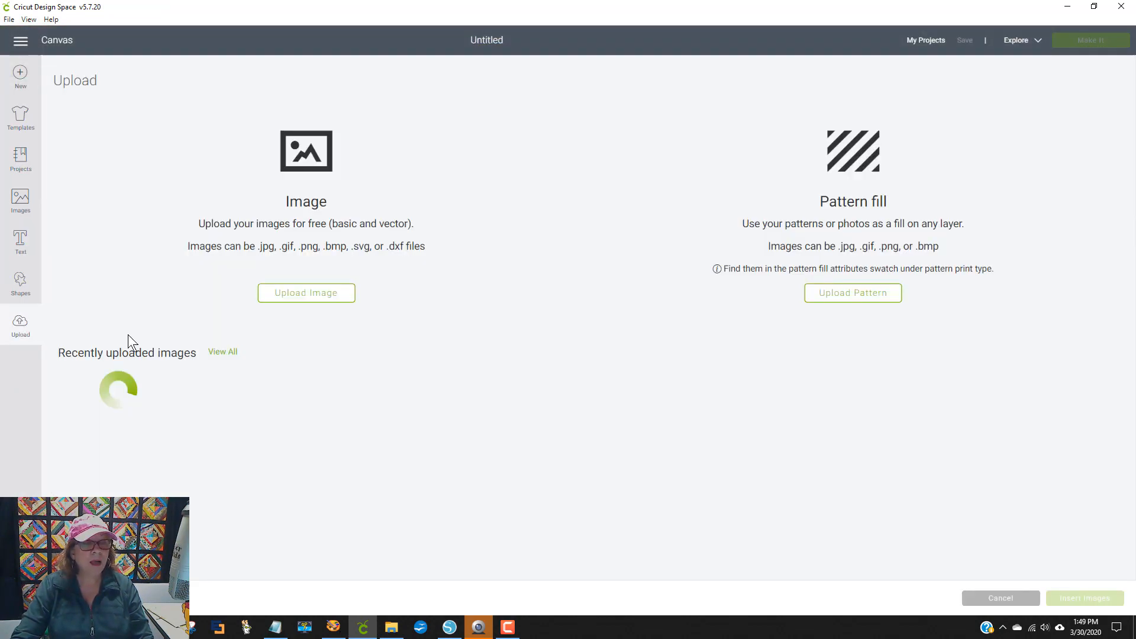
pyautogui.click(310, 293)
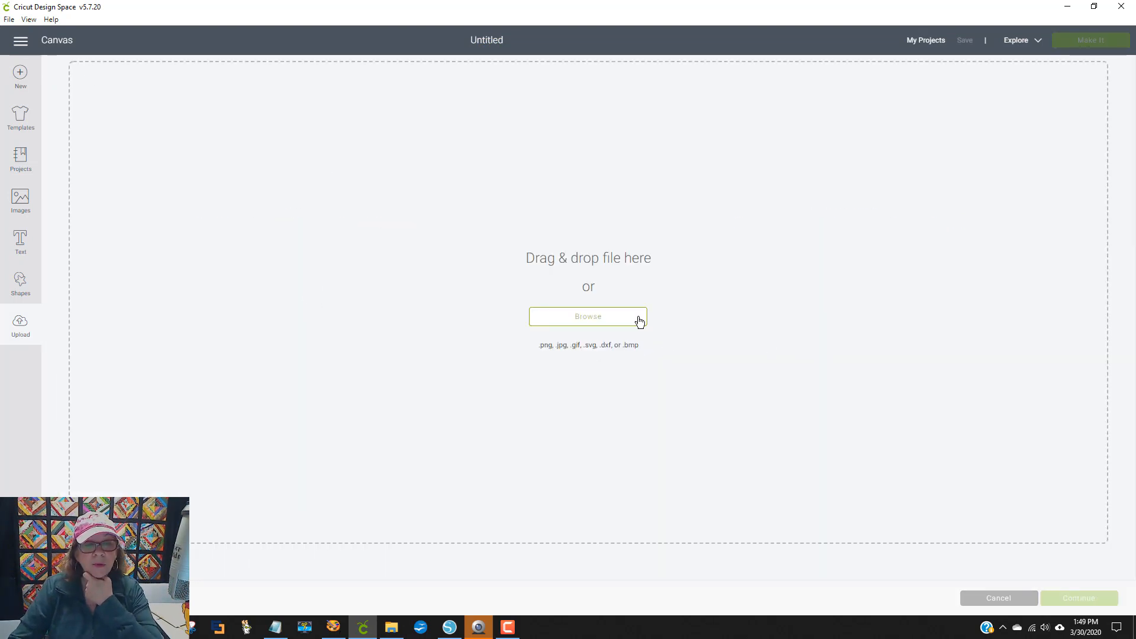
# Try to upload the Silhouette Studio file "5 Poppy troll" from the Seven Days of SVGs folder.
pyautogui.click(616, 324)
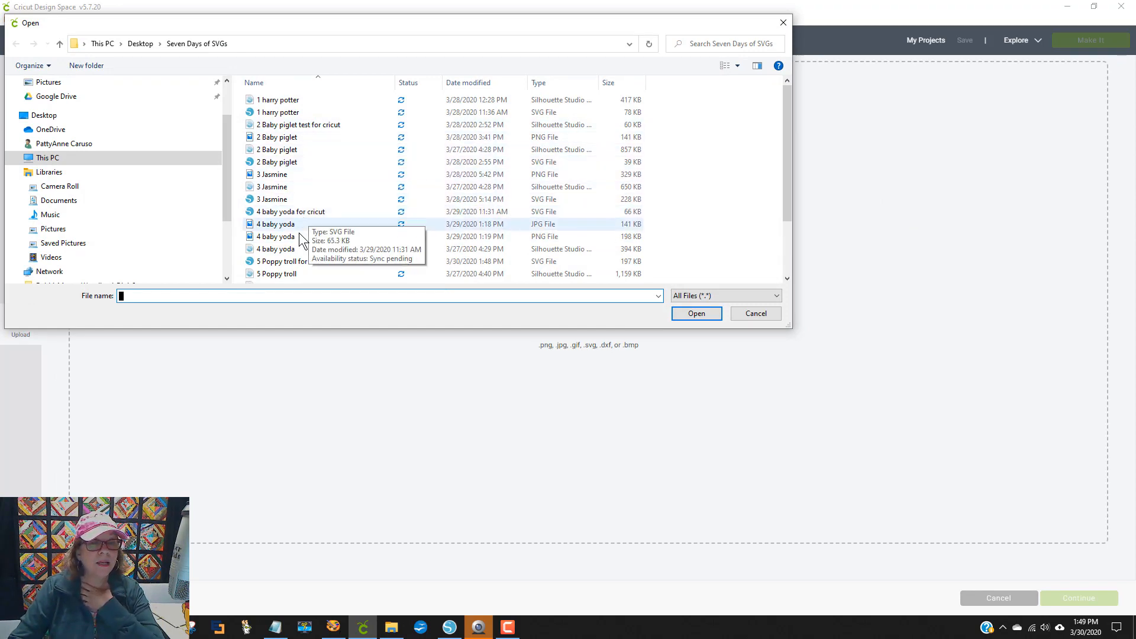
pyautogui.scroll(-1, 344, 215)
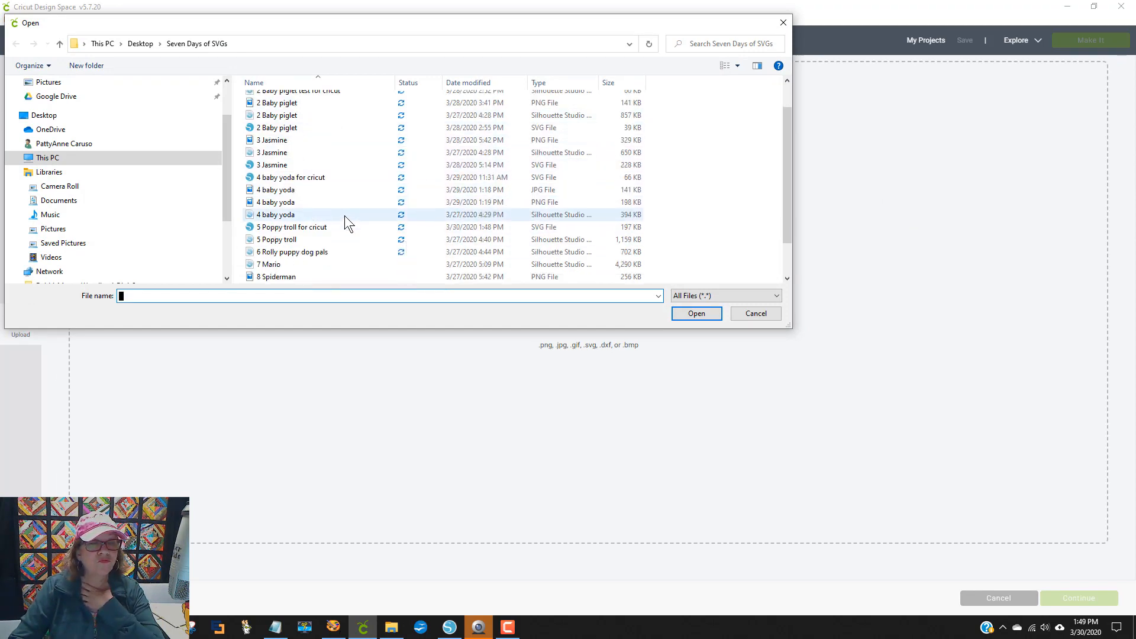
pyautogui.click(282, 240)
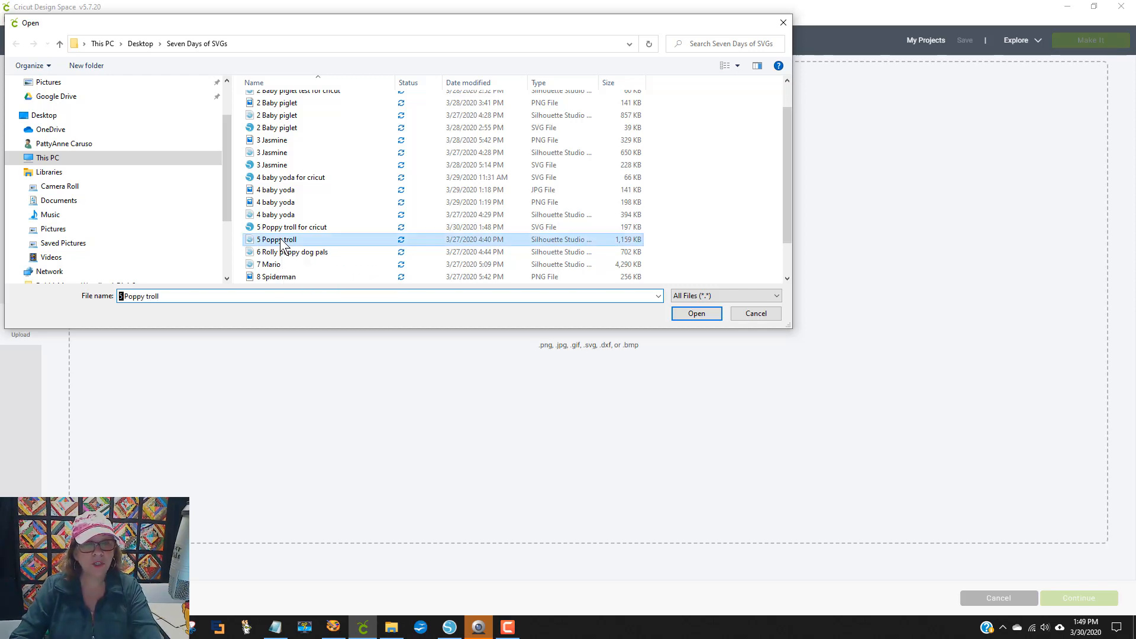
pyautogui.click(709, 310)
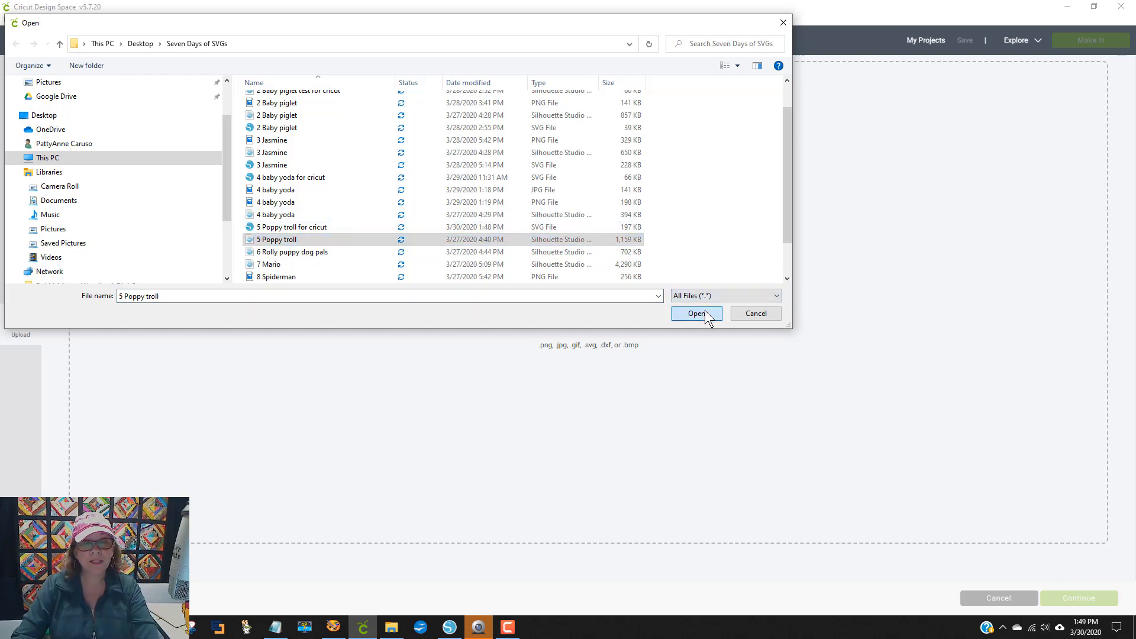
pyautogui.moveTo(376, 262); pyautogui.dragTo(851, 238)
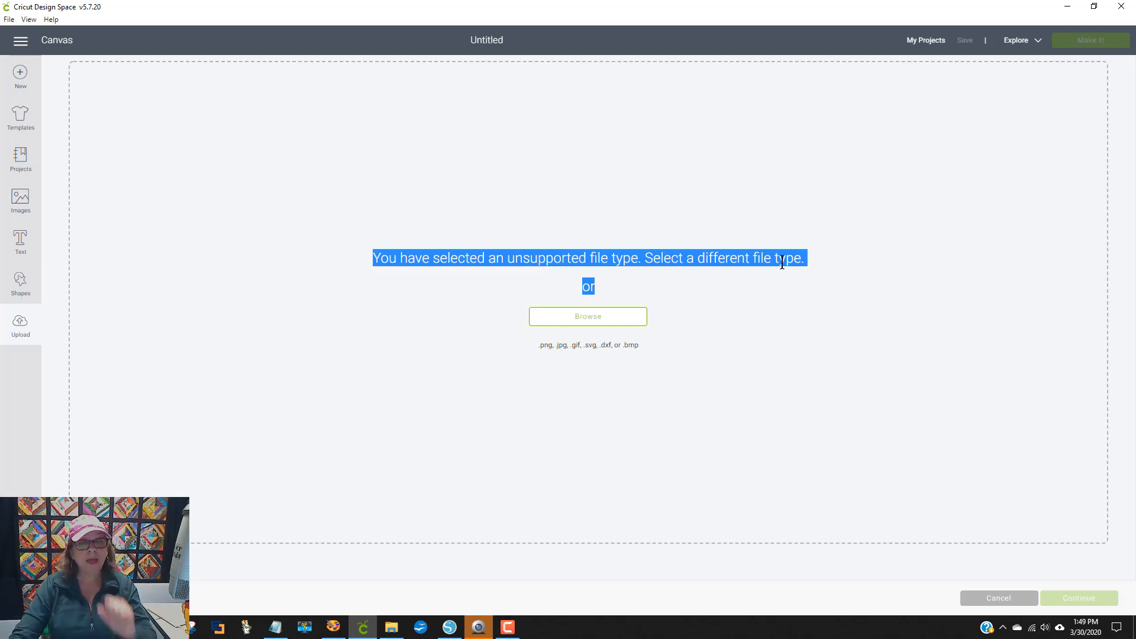
# Upload the SVG file "5 Poppy troll for cricut" and save it to the uploaded images under that name.
pyautogui.click(595, 323)
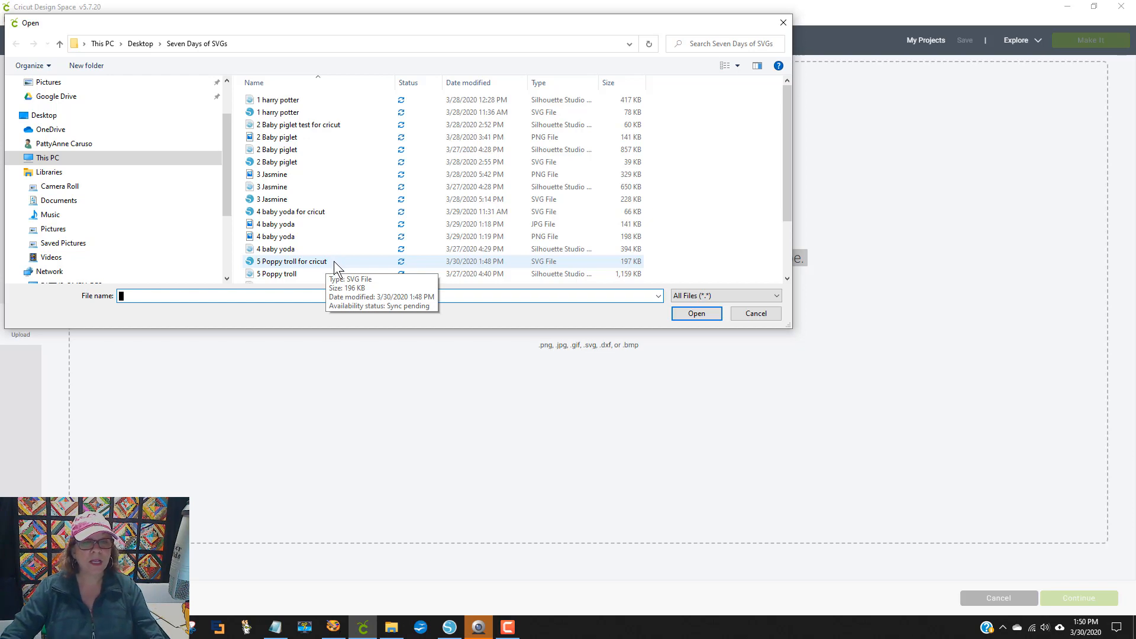
pyautogui.click(311, 261)
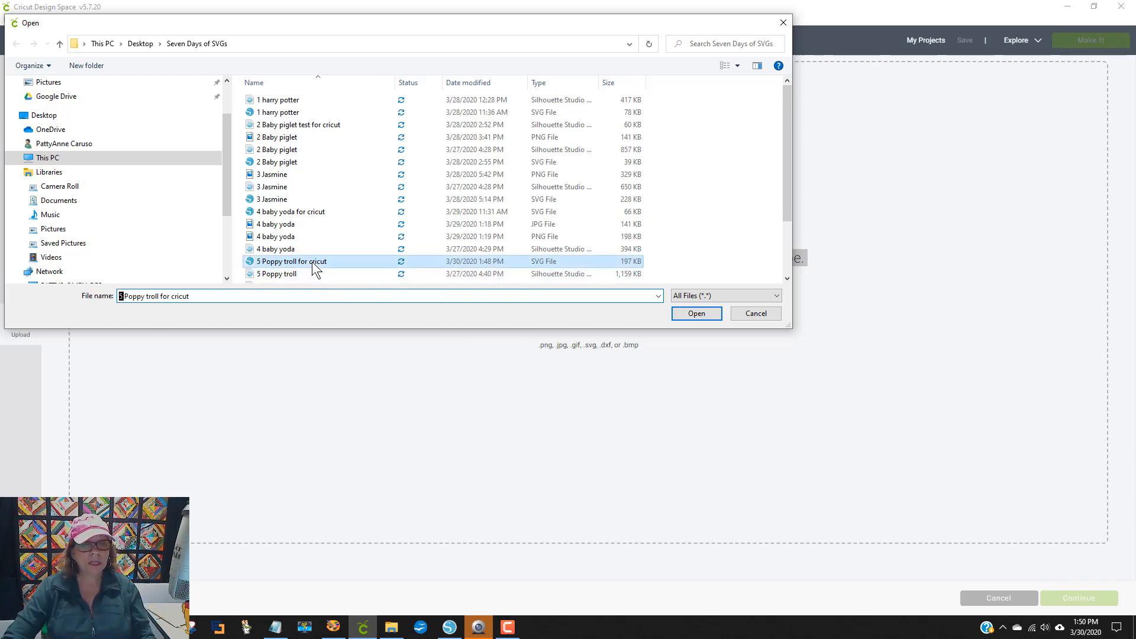
pyautogui.click(700, 313)
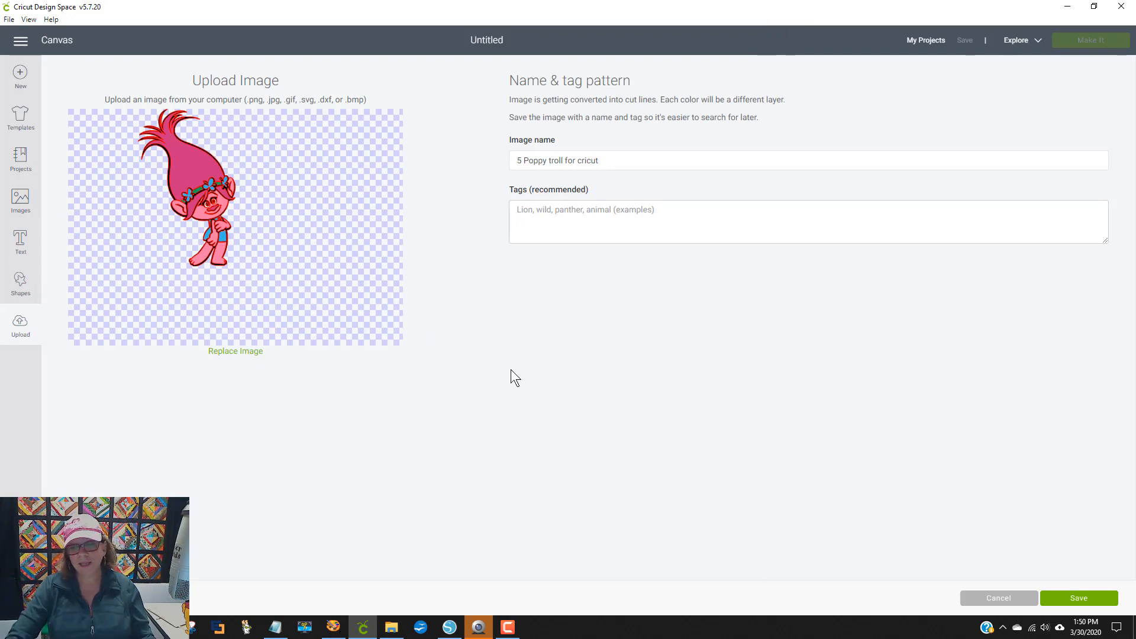
pyautogui.click(1075, 599)
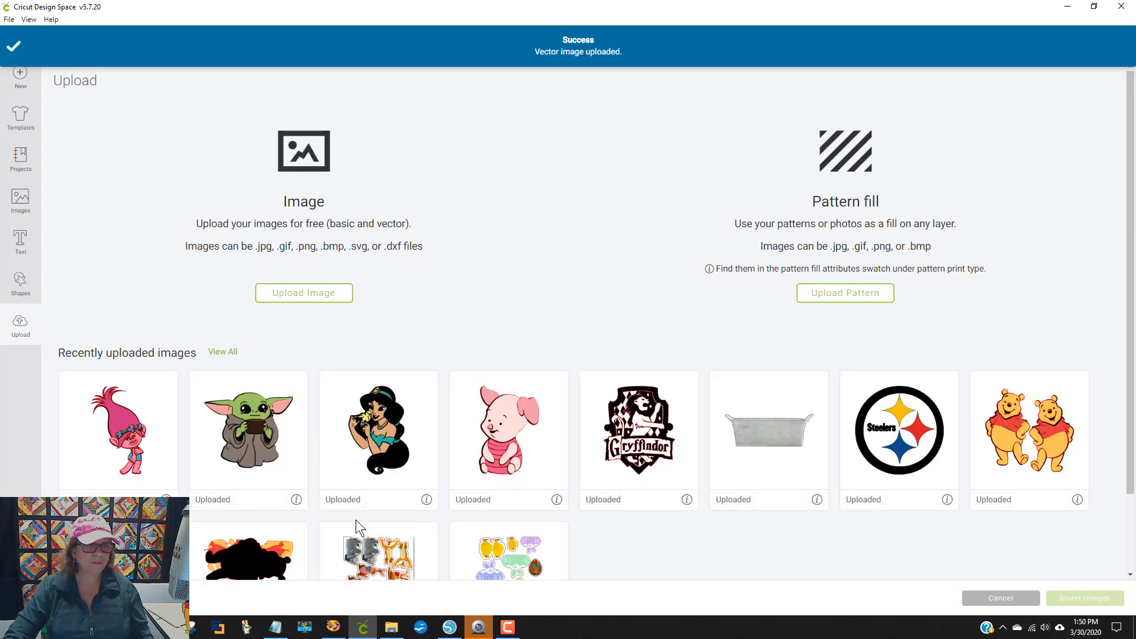
# Insert the uploaded Poppy troll onto the canvas, enlarge it to about 4.97 by 8.04 inches, and reposition it.
pyautogui.click(114, 419)
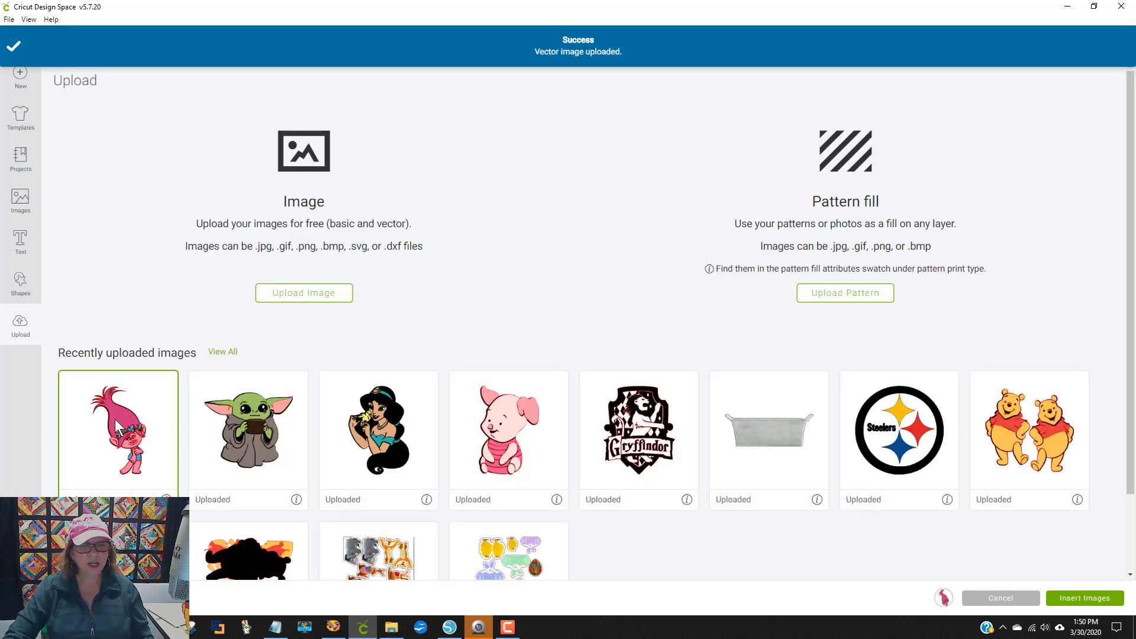
pyautogui.click(1080, 599)
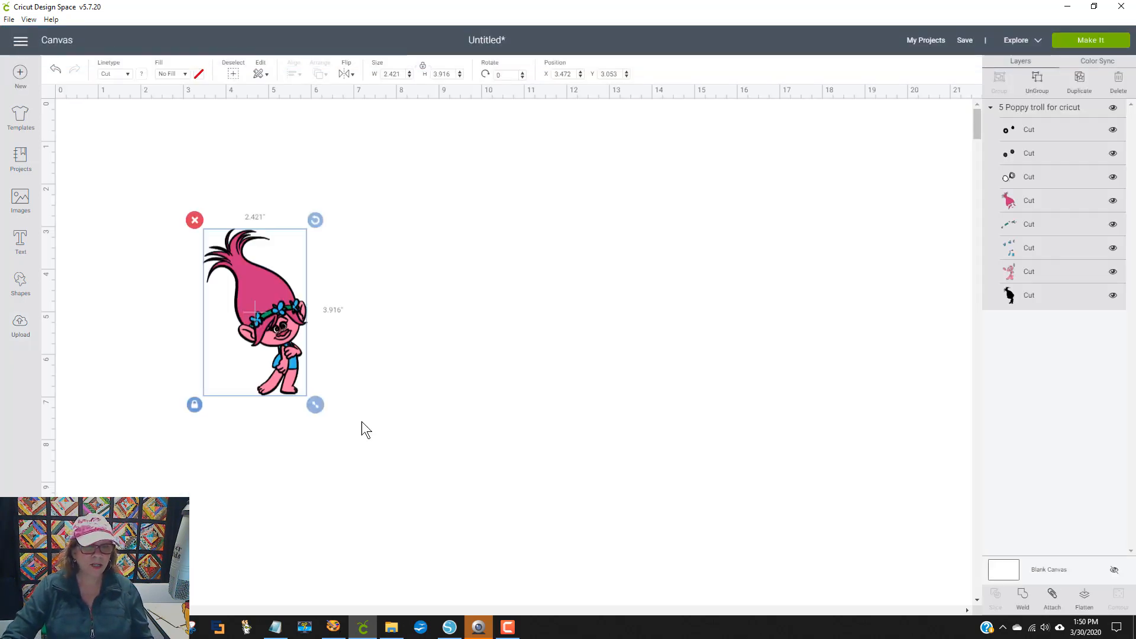
pyautogui.moveTo(294, 319); pyautogui.dragTo(361, 260)
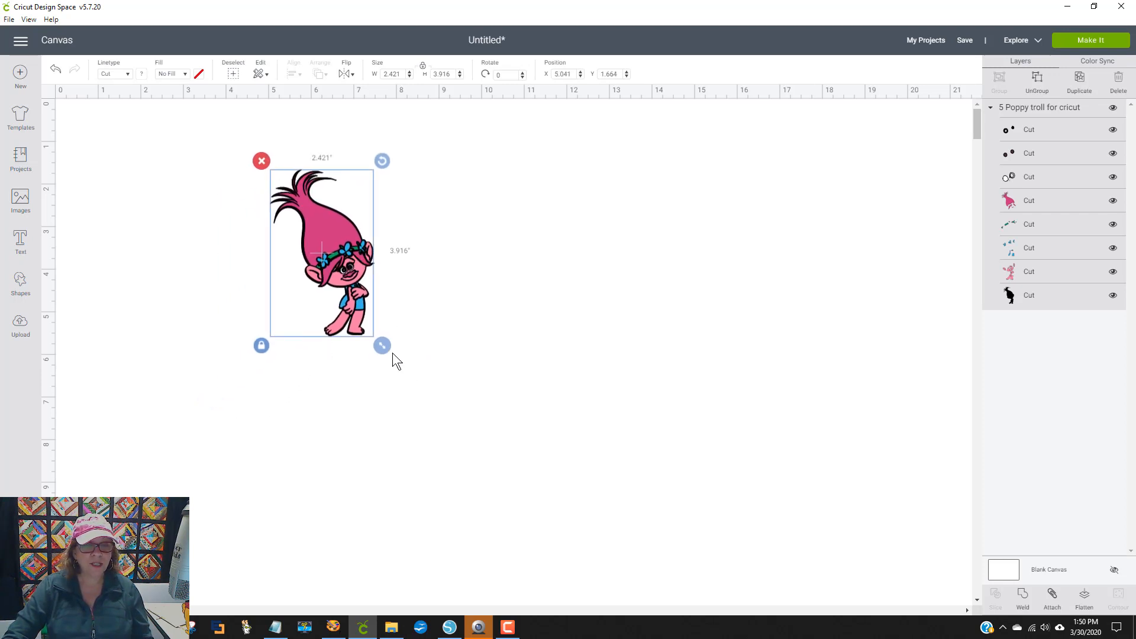
pyautogui.moveTo(383, 348); pyautogui.dragTo(522, 525)
pyautogui.click(654, 476)
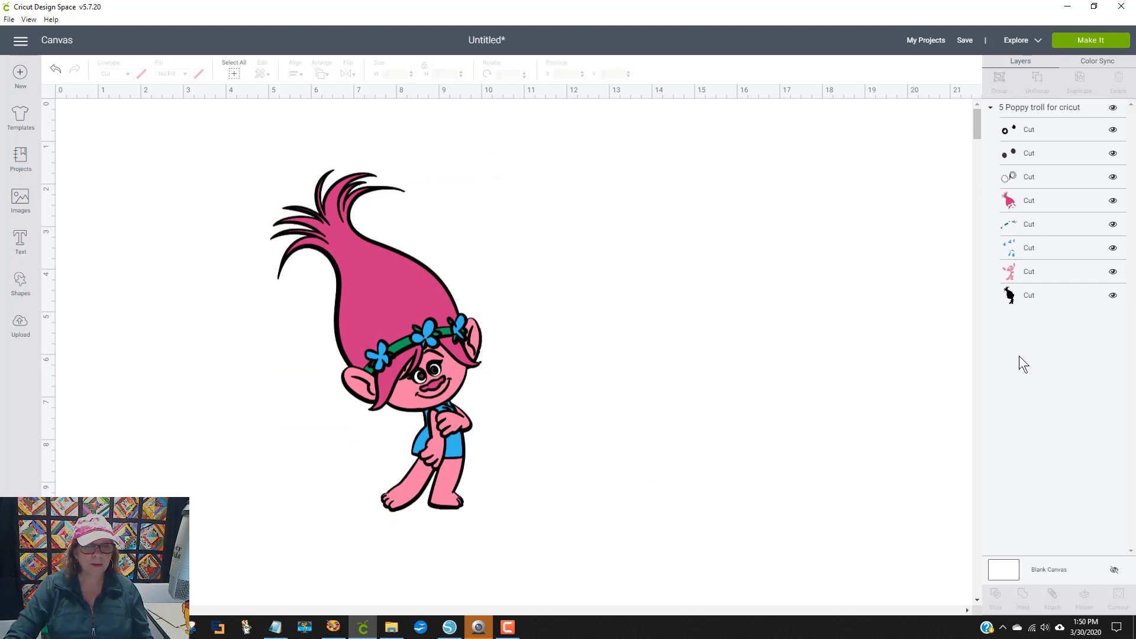
pyautogui.moveTo(412, 353); pyautogui.dragTo(353, 334)
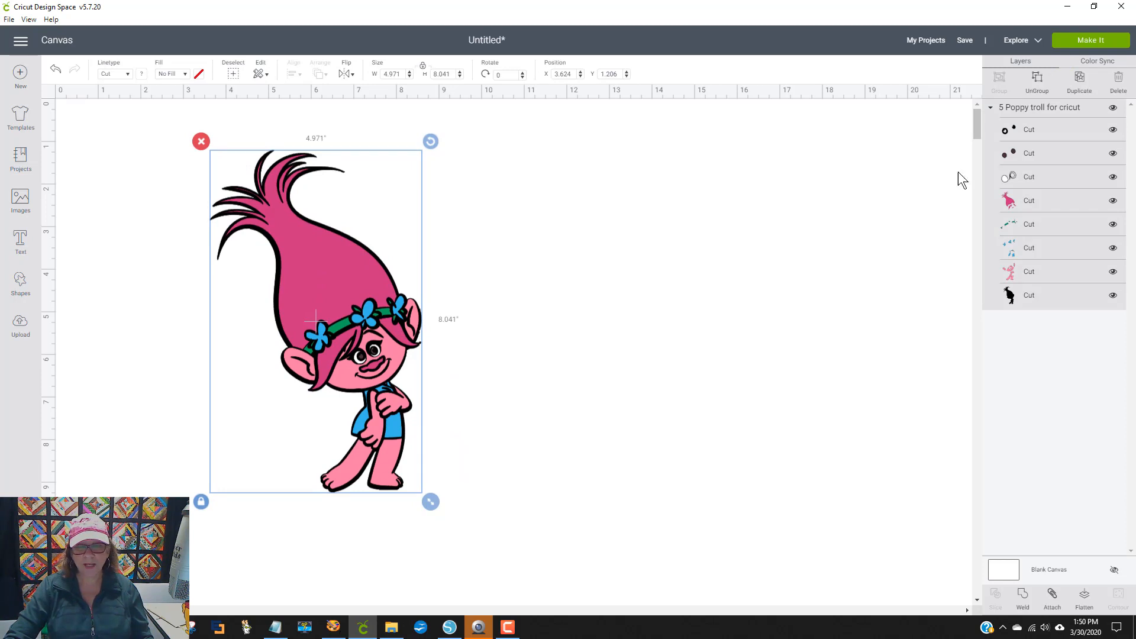
pyautogui.click(626, 383)
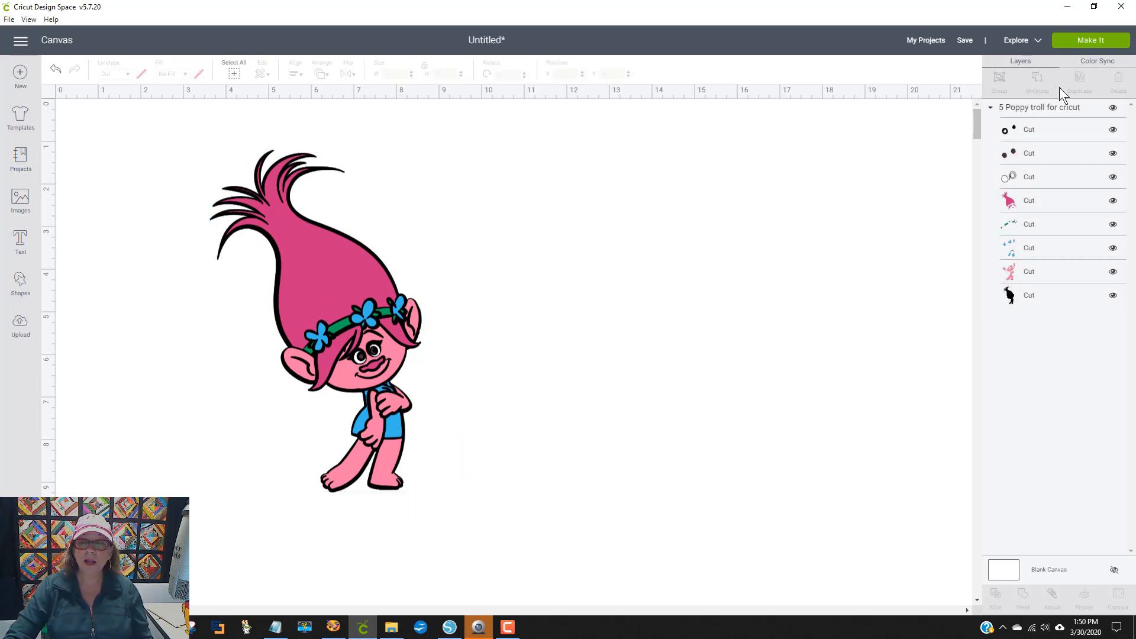
# Start making the project and examine the pieces laid out on each of the seven colour mats.
pyautogui.click(1074, 46)
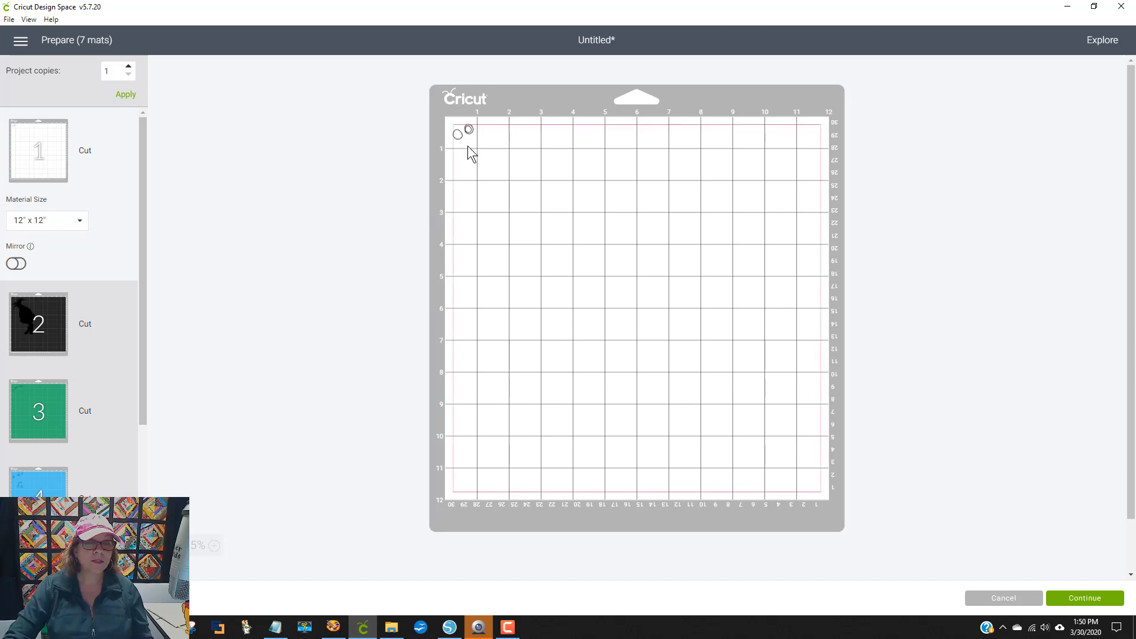
pyautogui.click(67, 326)
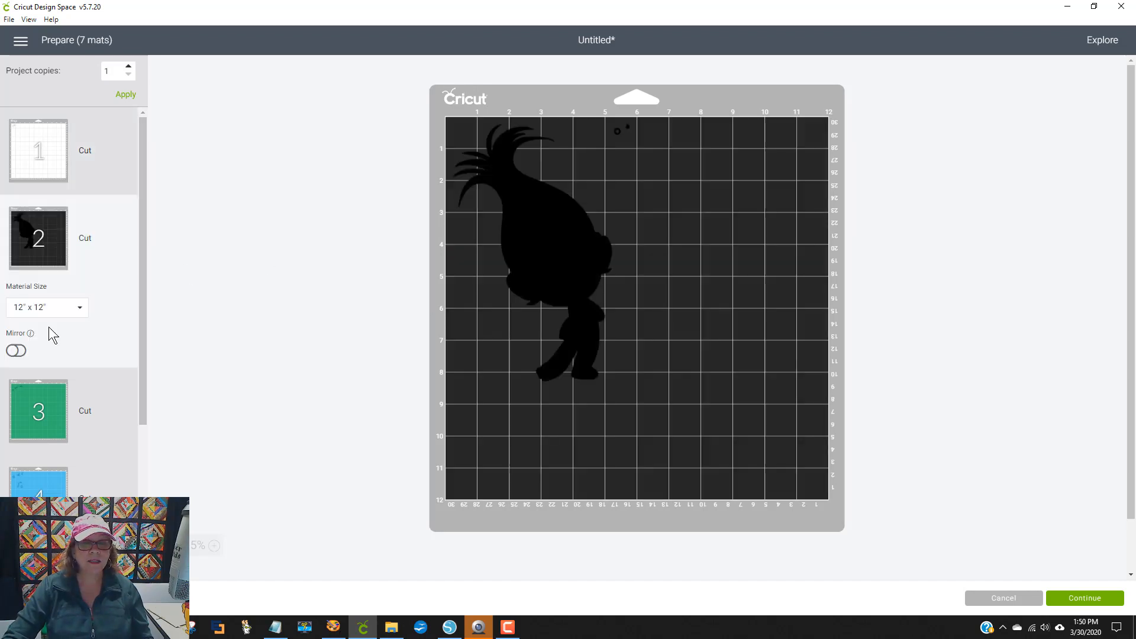
pyautogui.scroll(-2, 584, 289)
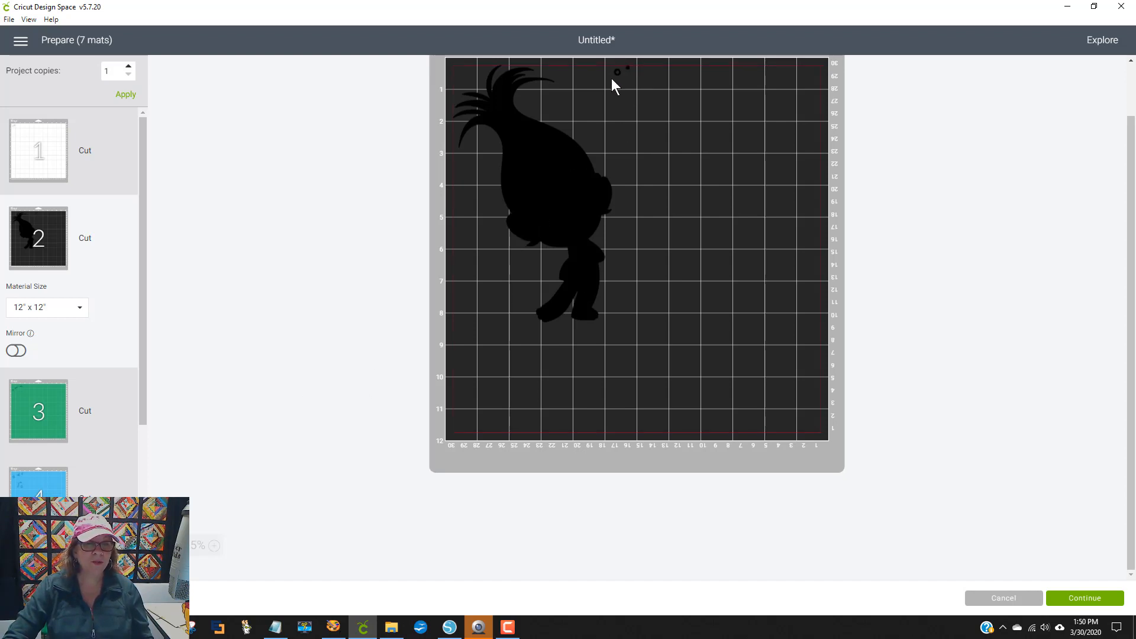
pyautogui.click(109, 392)
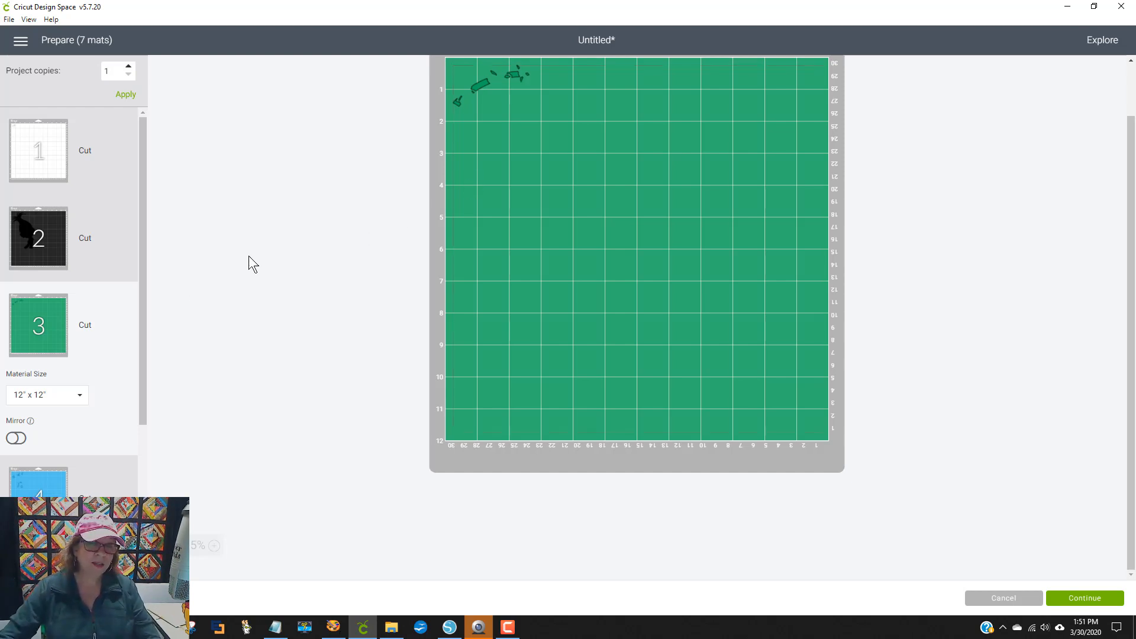
pyautogui.scroll(-3, 92, 365)
pyautogui.click(50, 307)
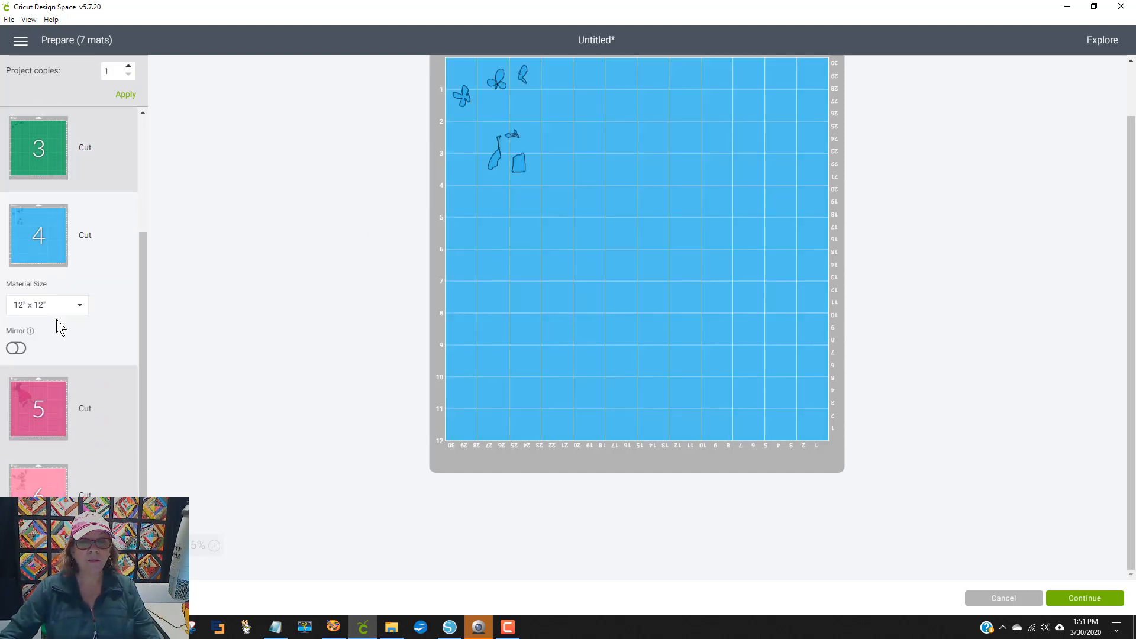
pyautogui.scroll(-1, 55, 319)
pyautogui.click(30, 349)
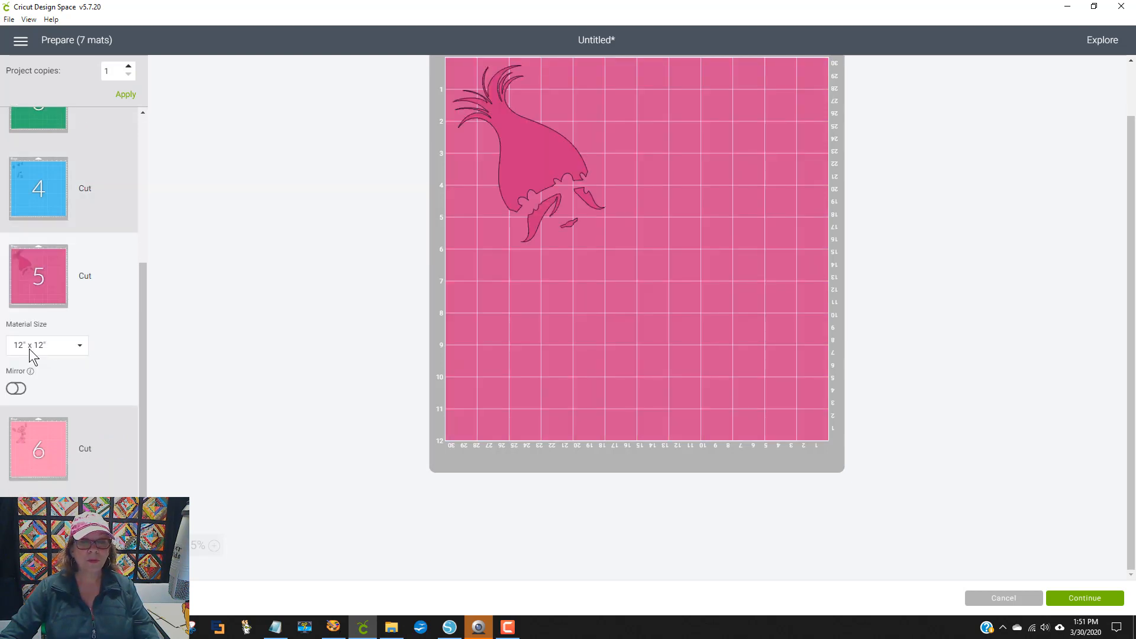
pyautogui.click(34, 457)
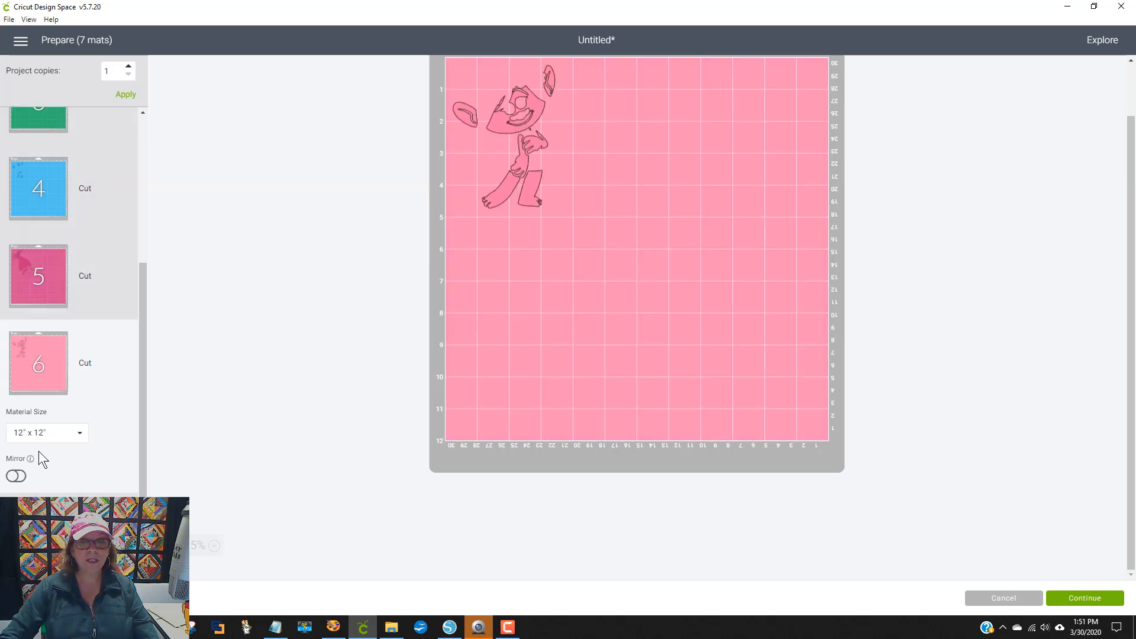
pyautogui.click(38, 526)
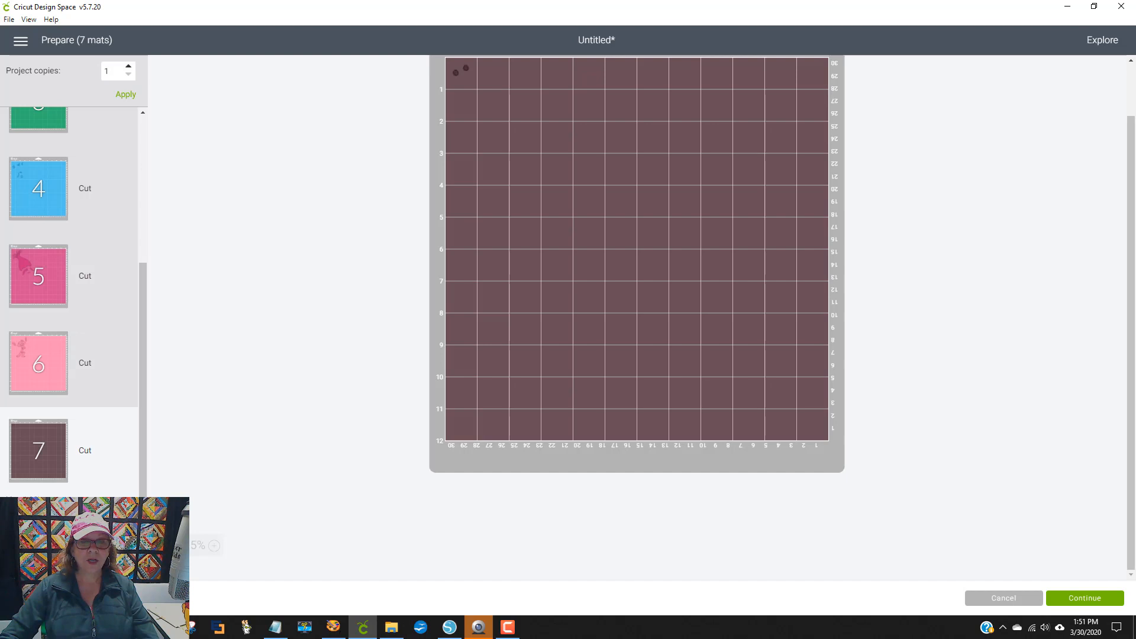
pyautogui.scroll(2, 302, 436)
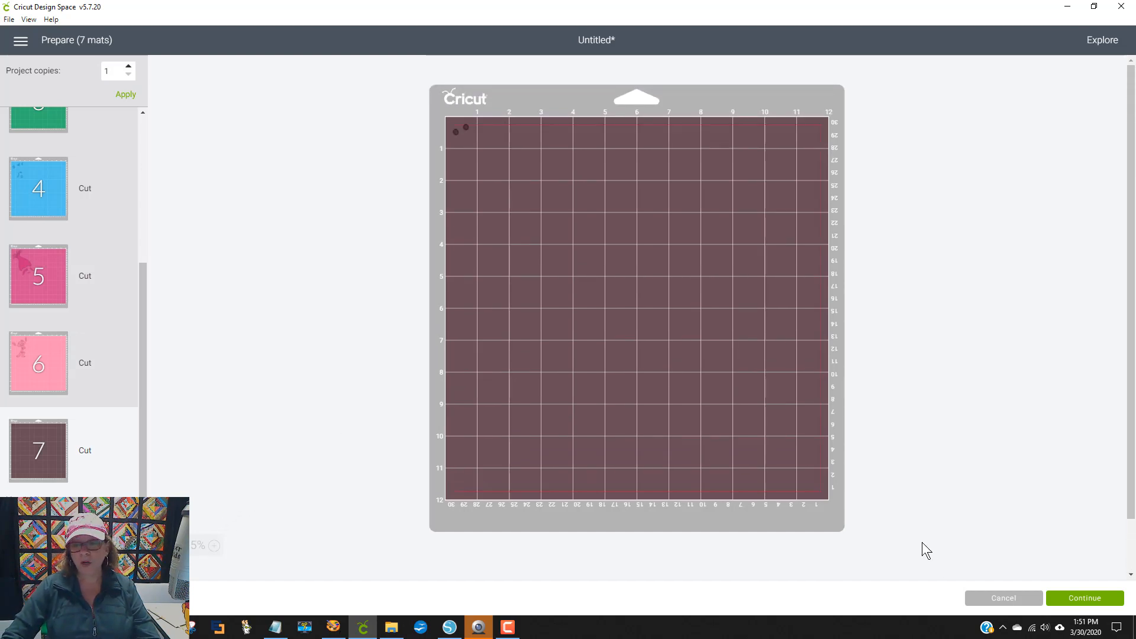
# Continue to the machine connection stage and cancel the cut.
pyautogui.click(1074, 598)
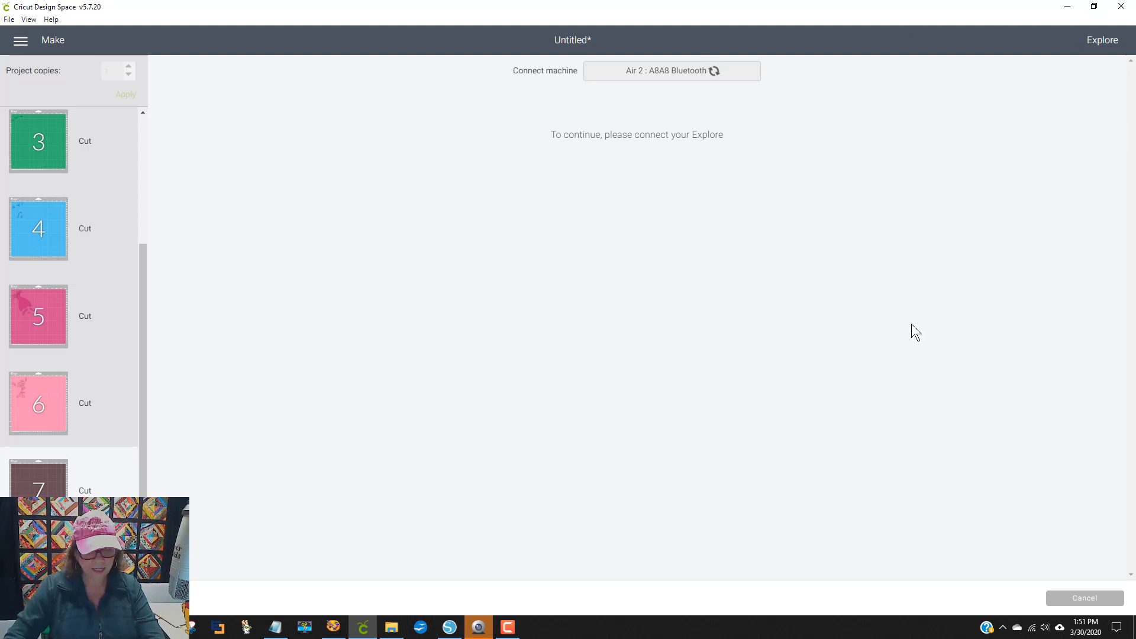
pyautogui.click(1098, 598)
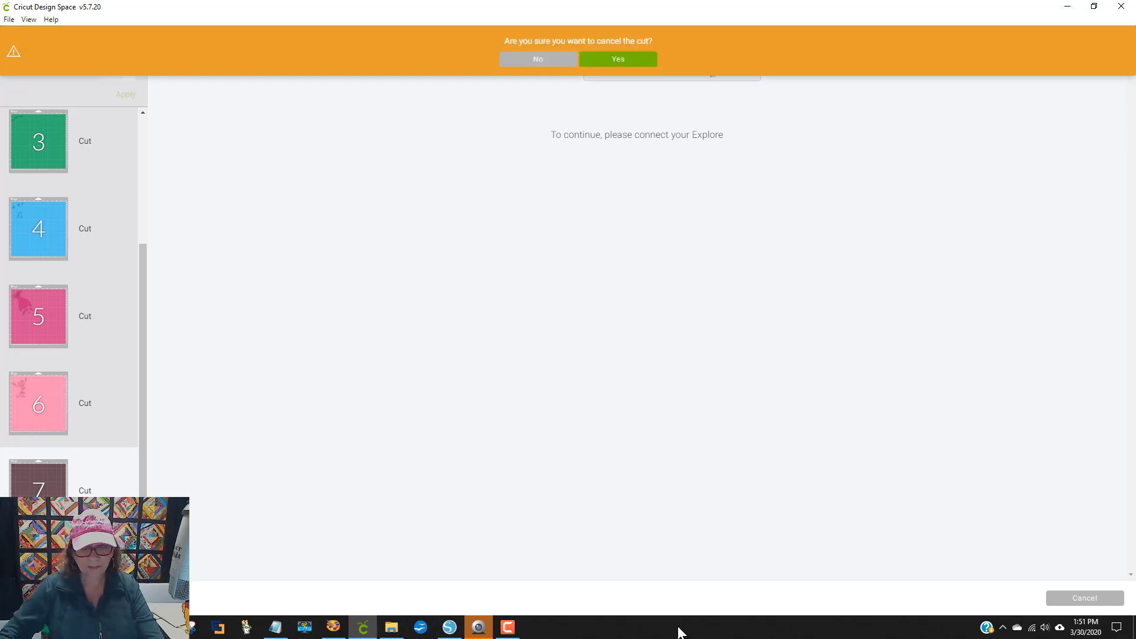
pyautogui.click(619, 59)
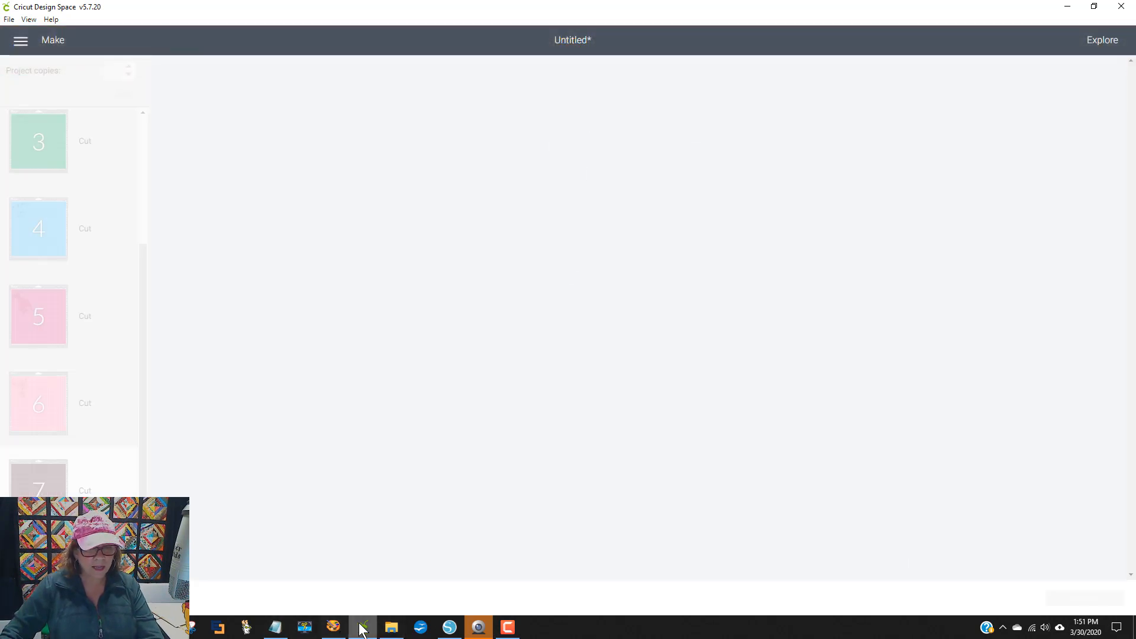
# Switch back to Silhouette Studio, shift the Poppy troll slightly to the left on the mat, and deselect it.
pyautogui.click(449, 629)
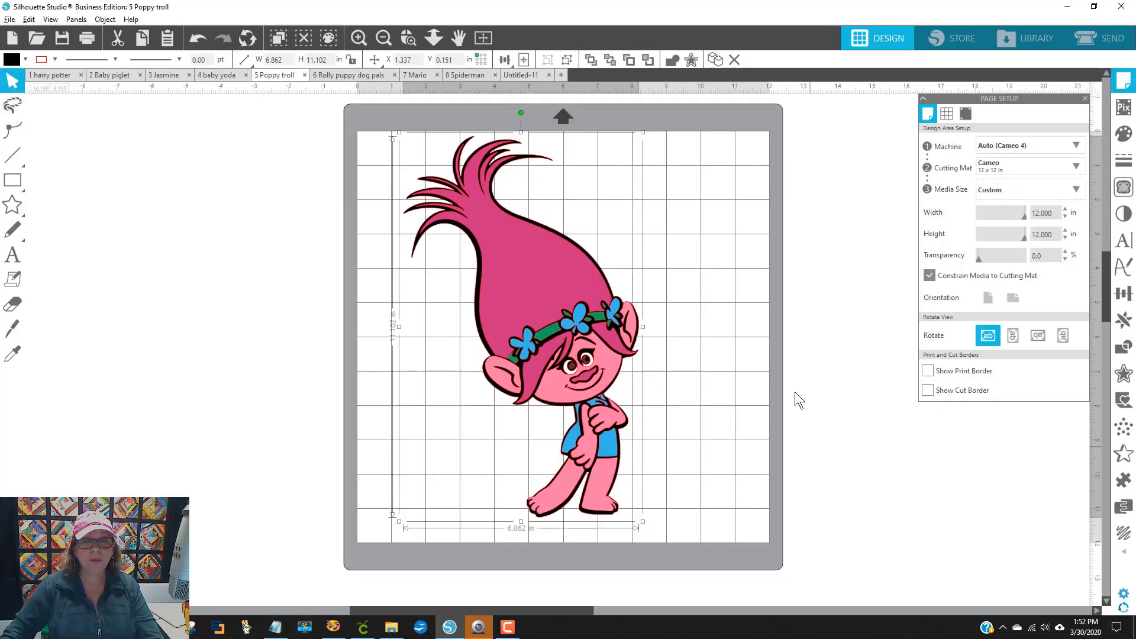
pyautogui.moveTo(592, 289)
pyautogui.mouseDown()
pyautogui.moveTo(506, 283)
pyautogui.moveTo(570, 292)
pyautogui.mouseUp()
pyautogui.click(655, 286)
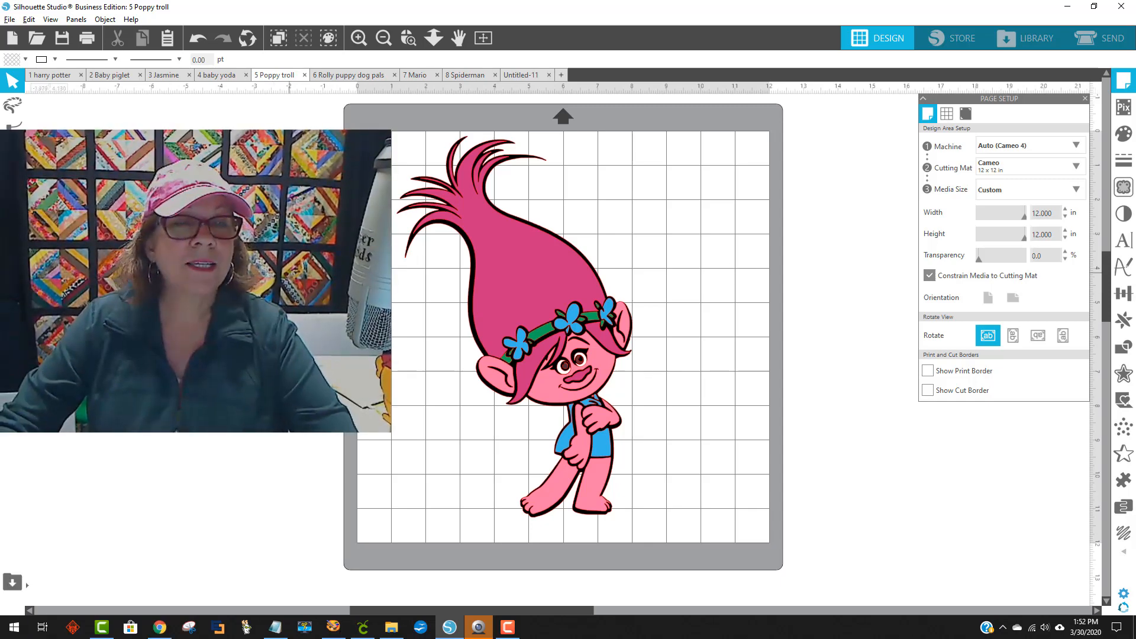
# Bring up the "6 Rolly puppy dog pals" design.
pyautogui.click(336, 75)
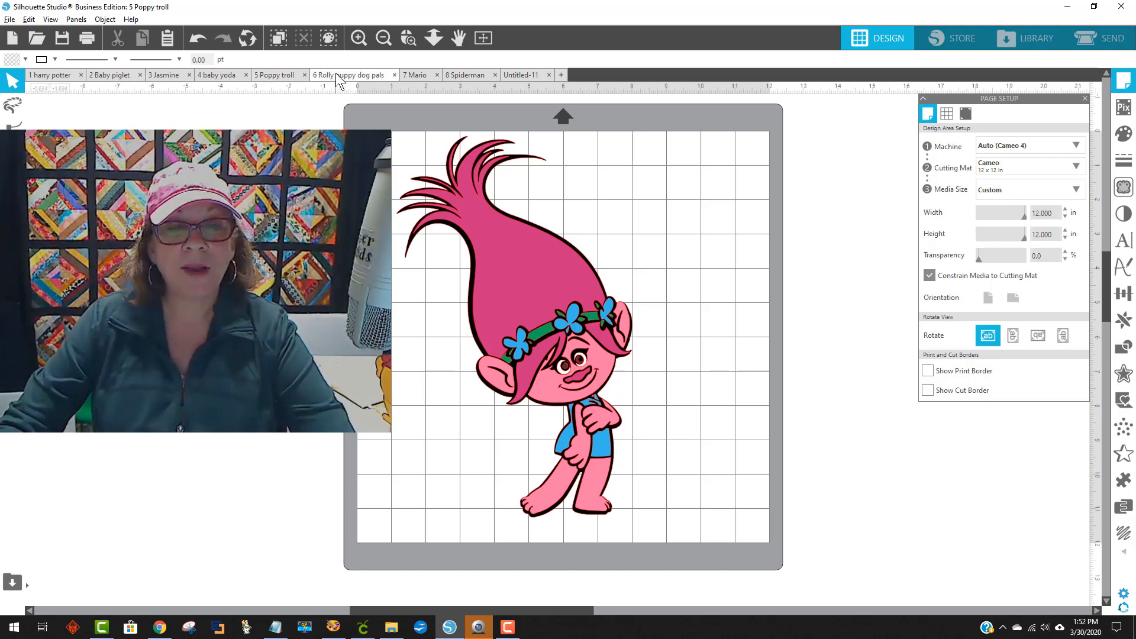